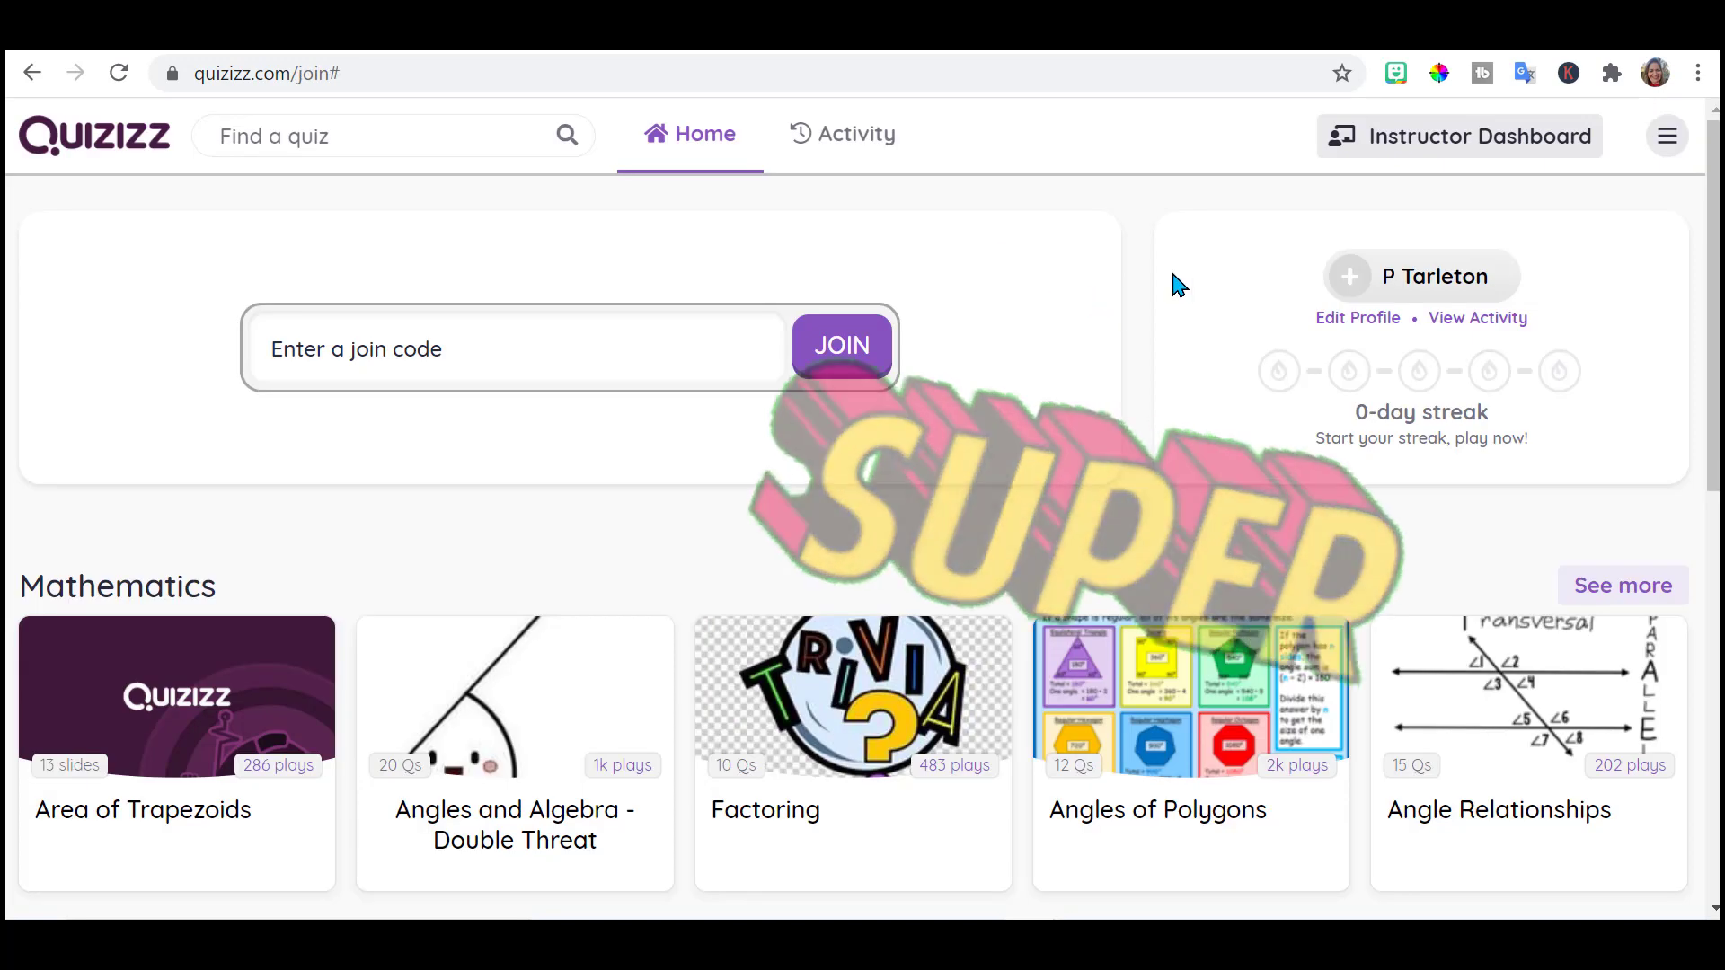
Browse the premade quiz rows for Mathematics, Science and World Languages, then scroll back up.
scroll(1713, 359, "down", 3)
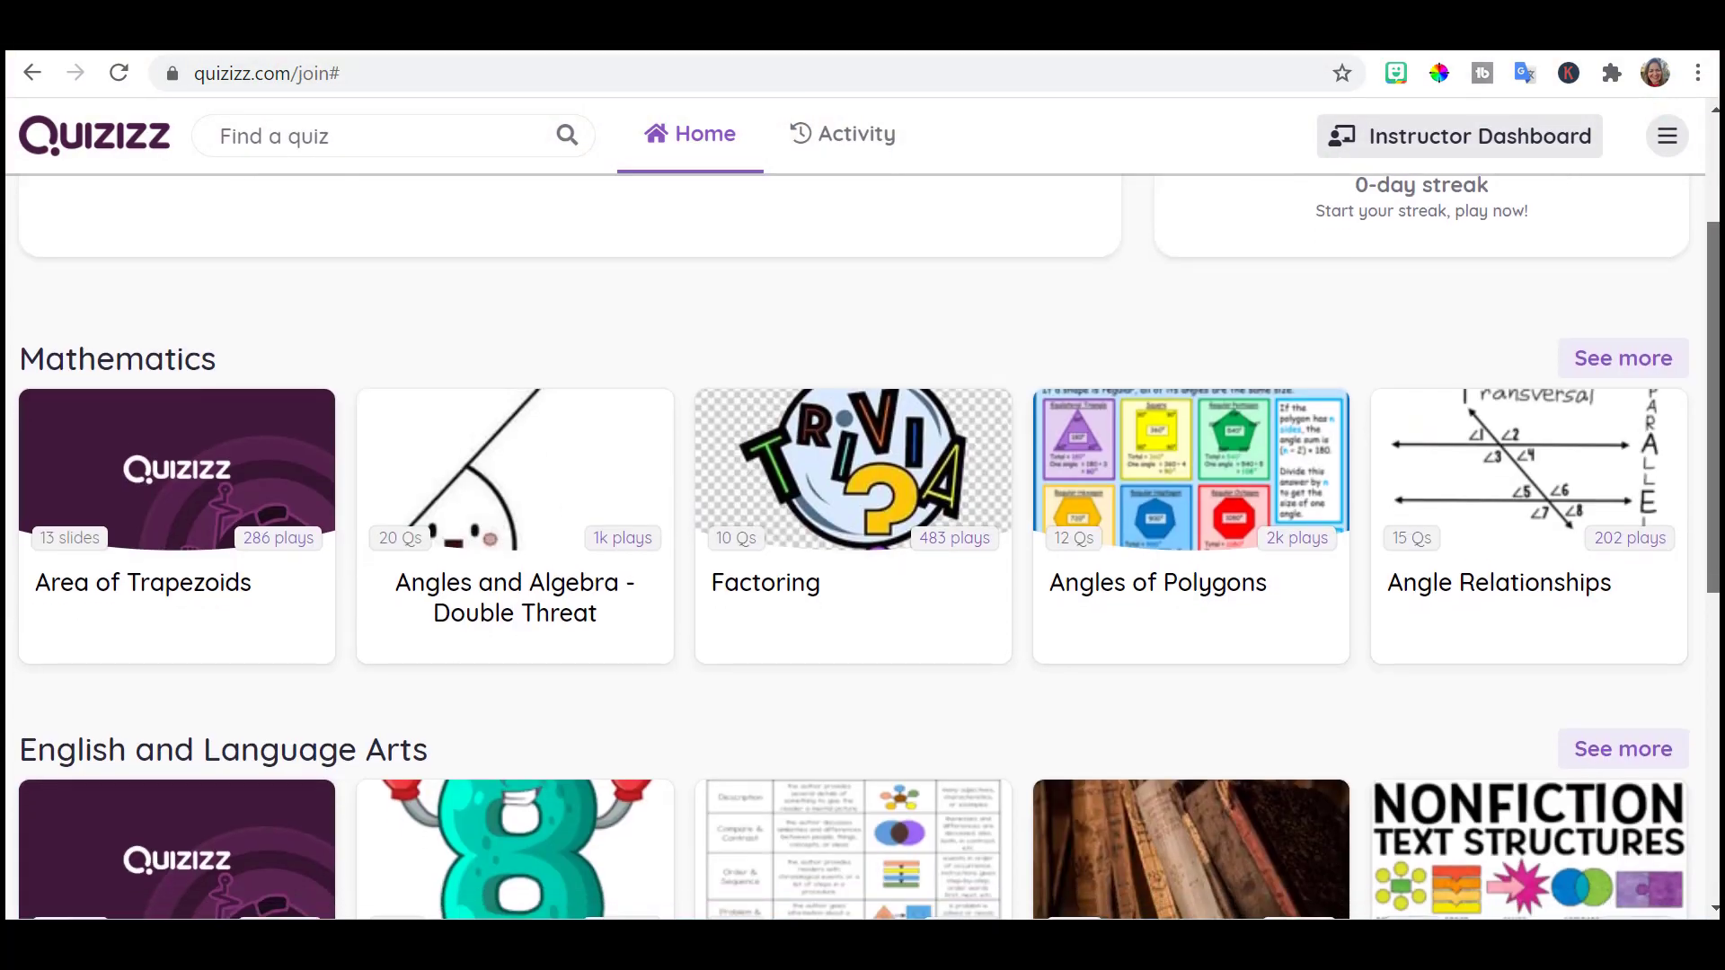
scroll(862, 546, "down", 5)
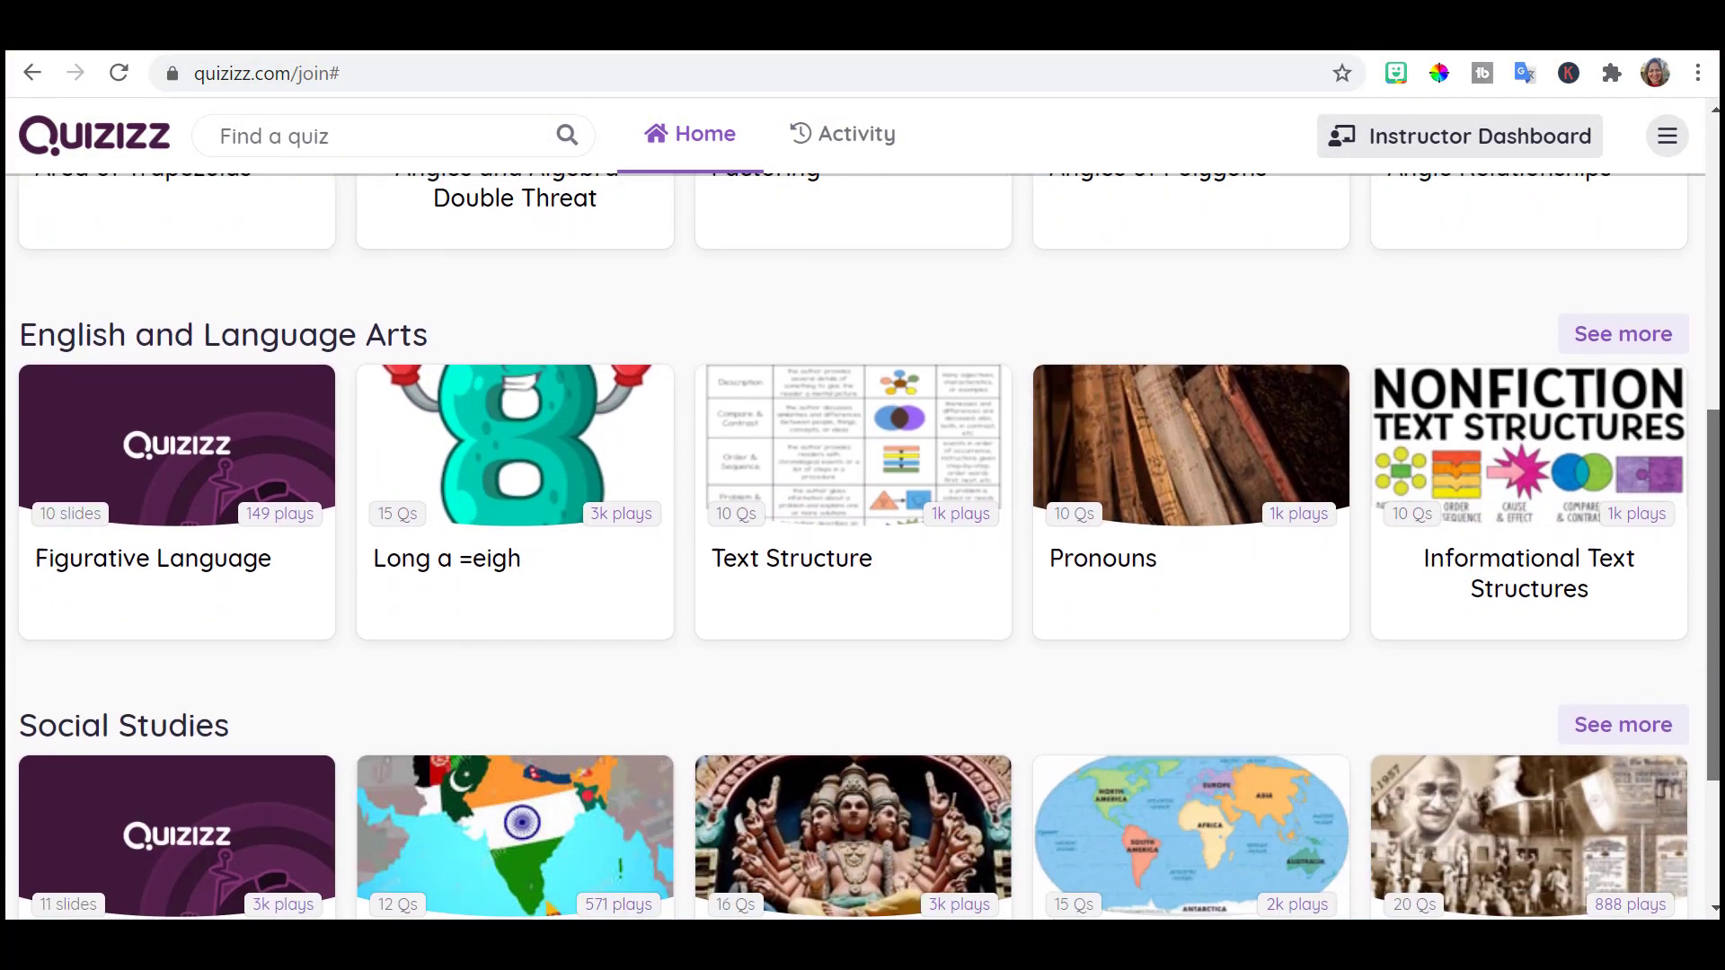
scroll(863, 546, "down", 6)
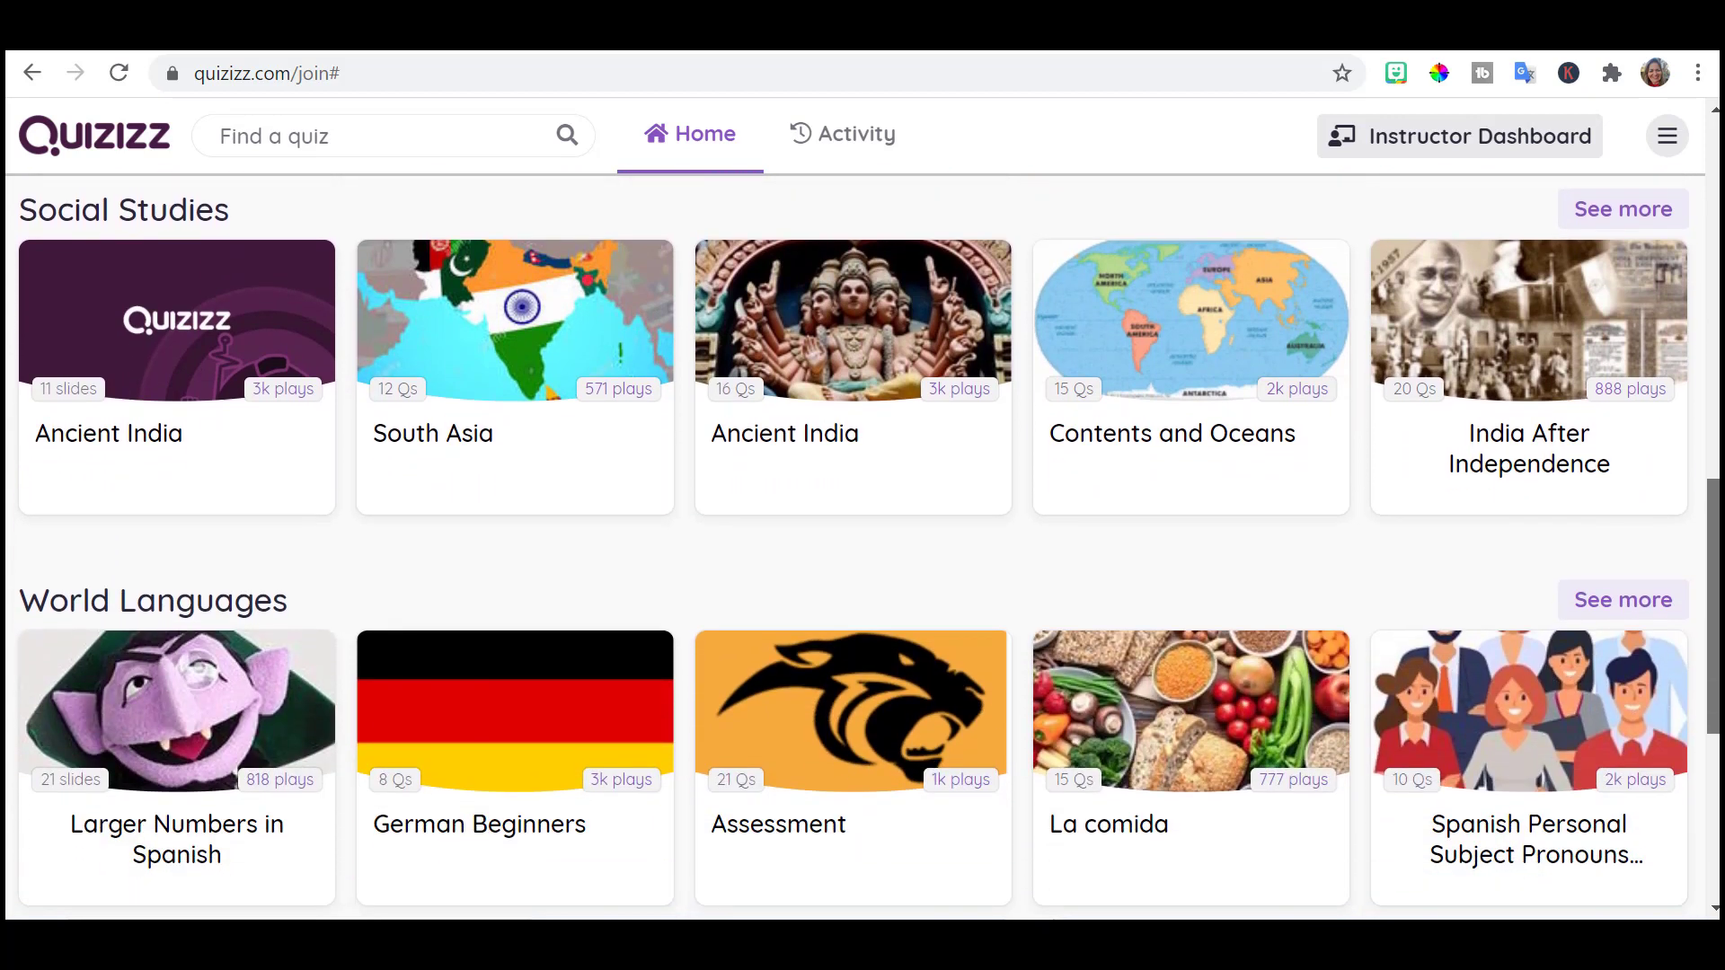
scroll(862, 546, "down", 4)
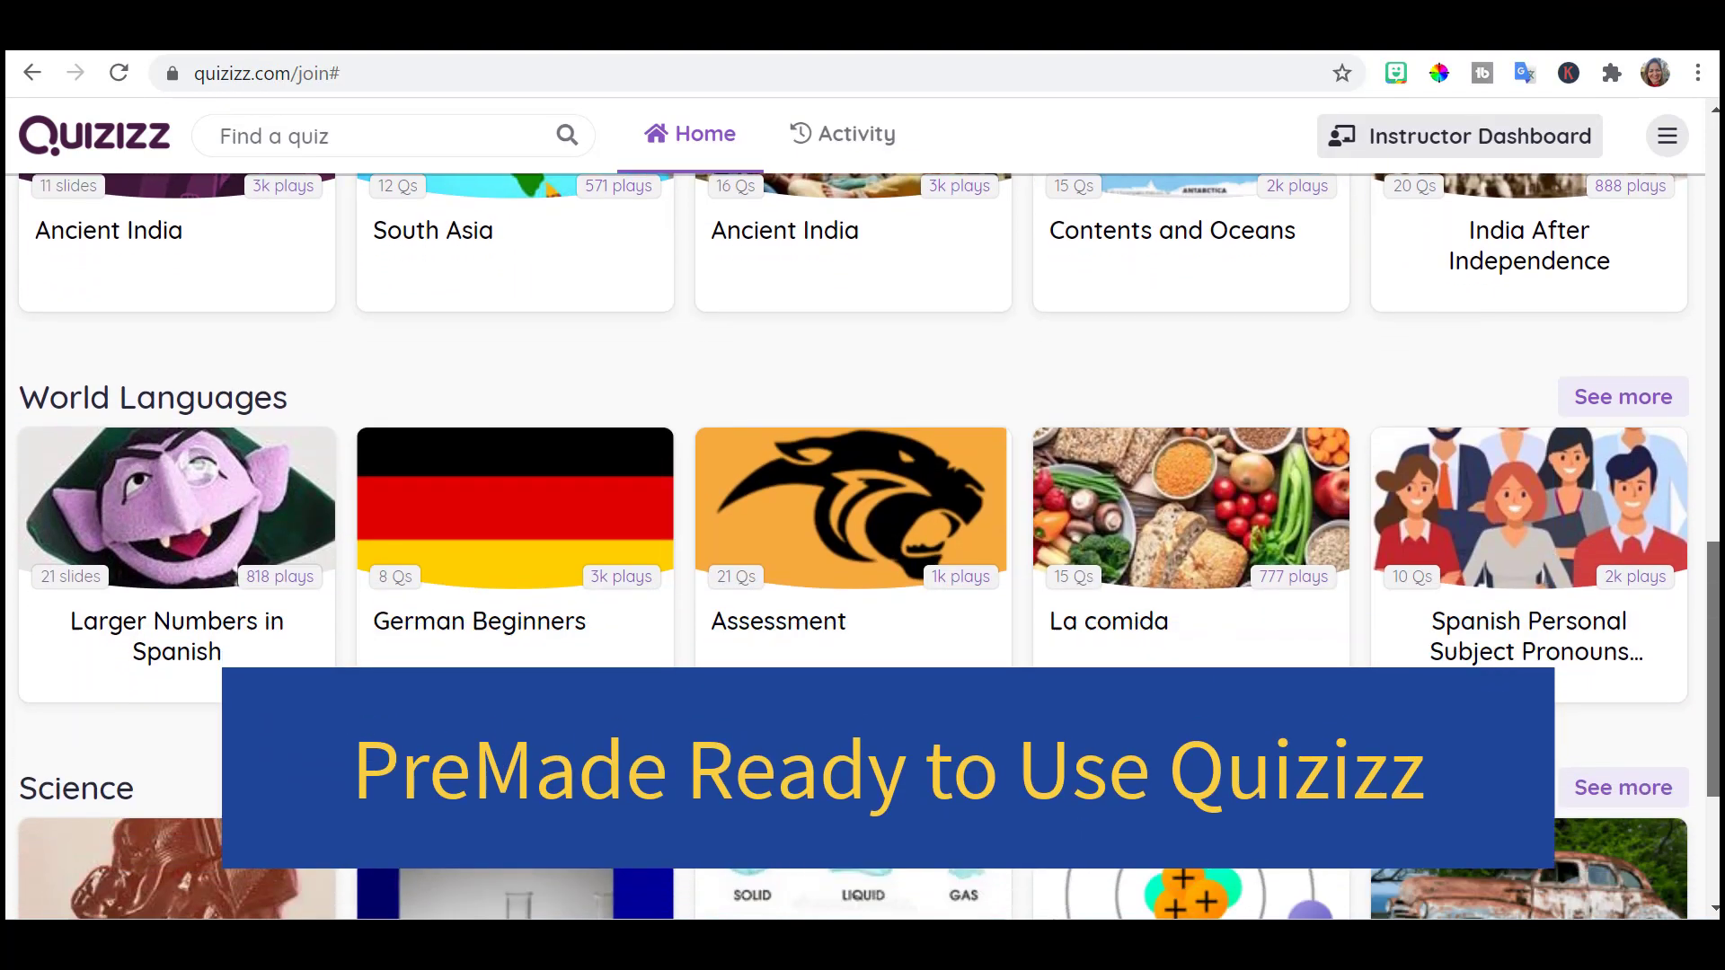
scroll(862, 546, "down", 5)
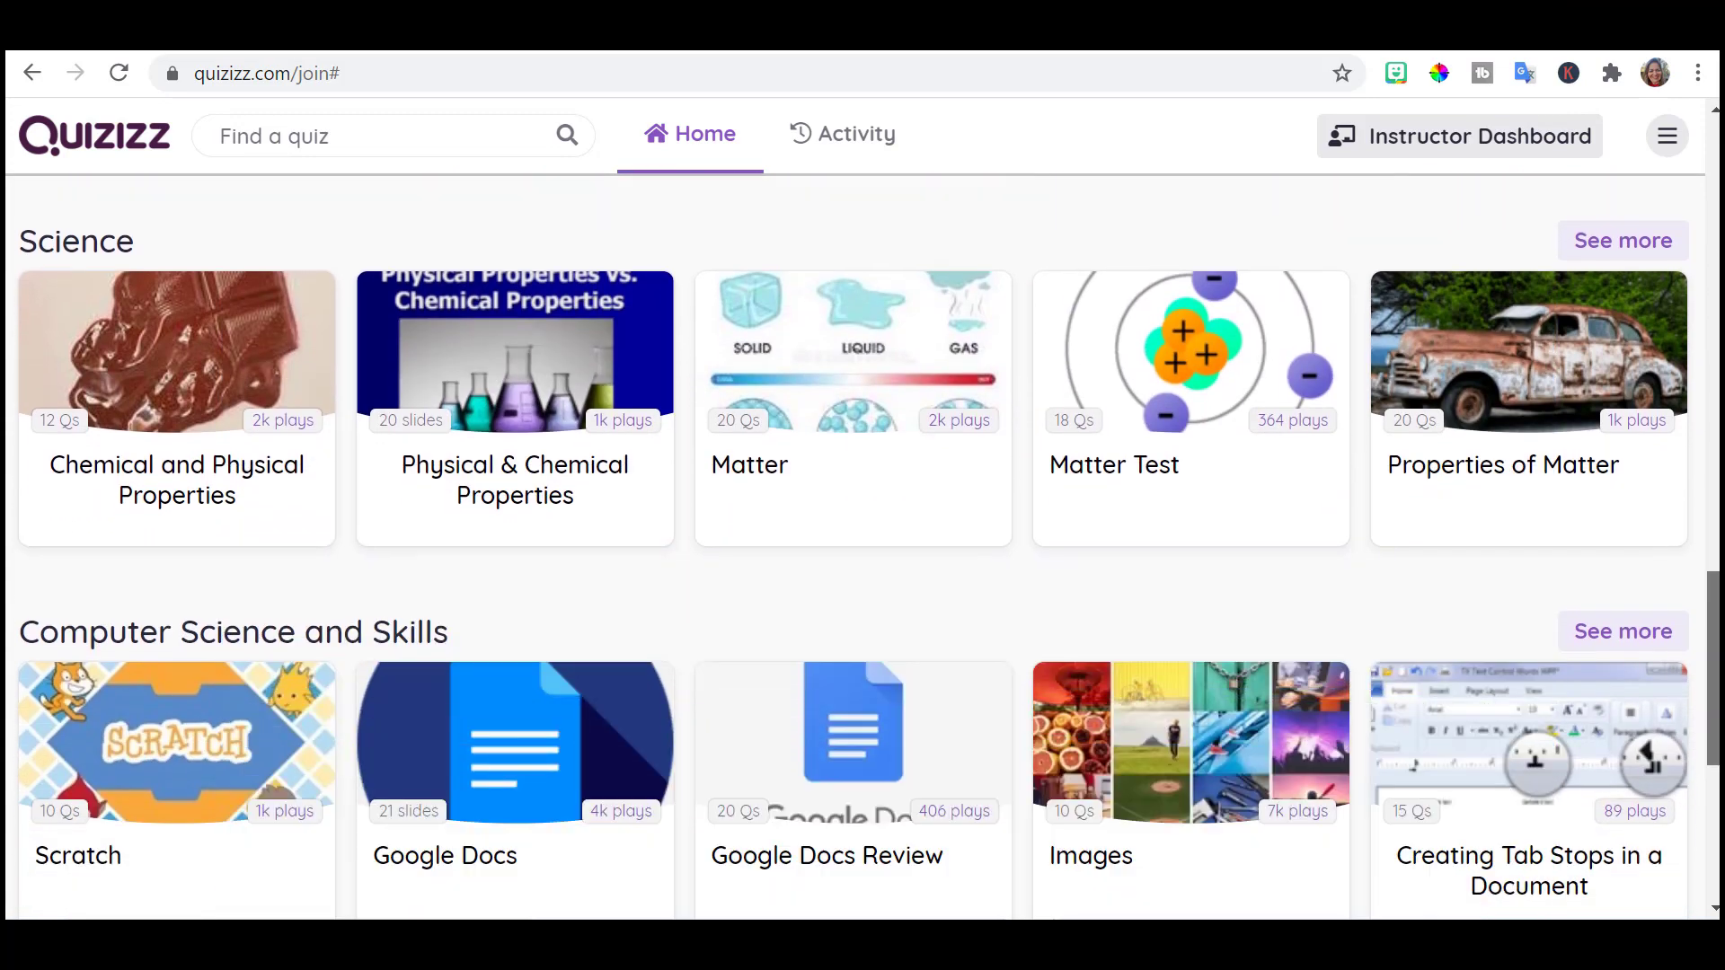
scroll(1467, 212, "up", 15)
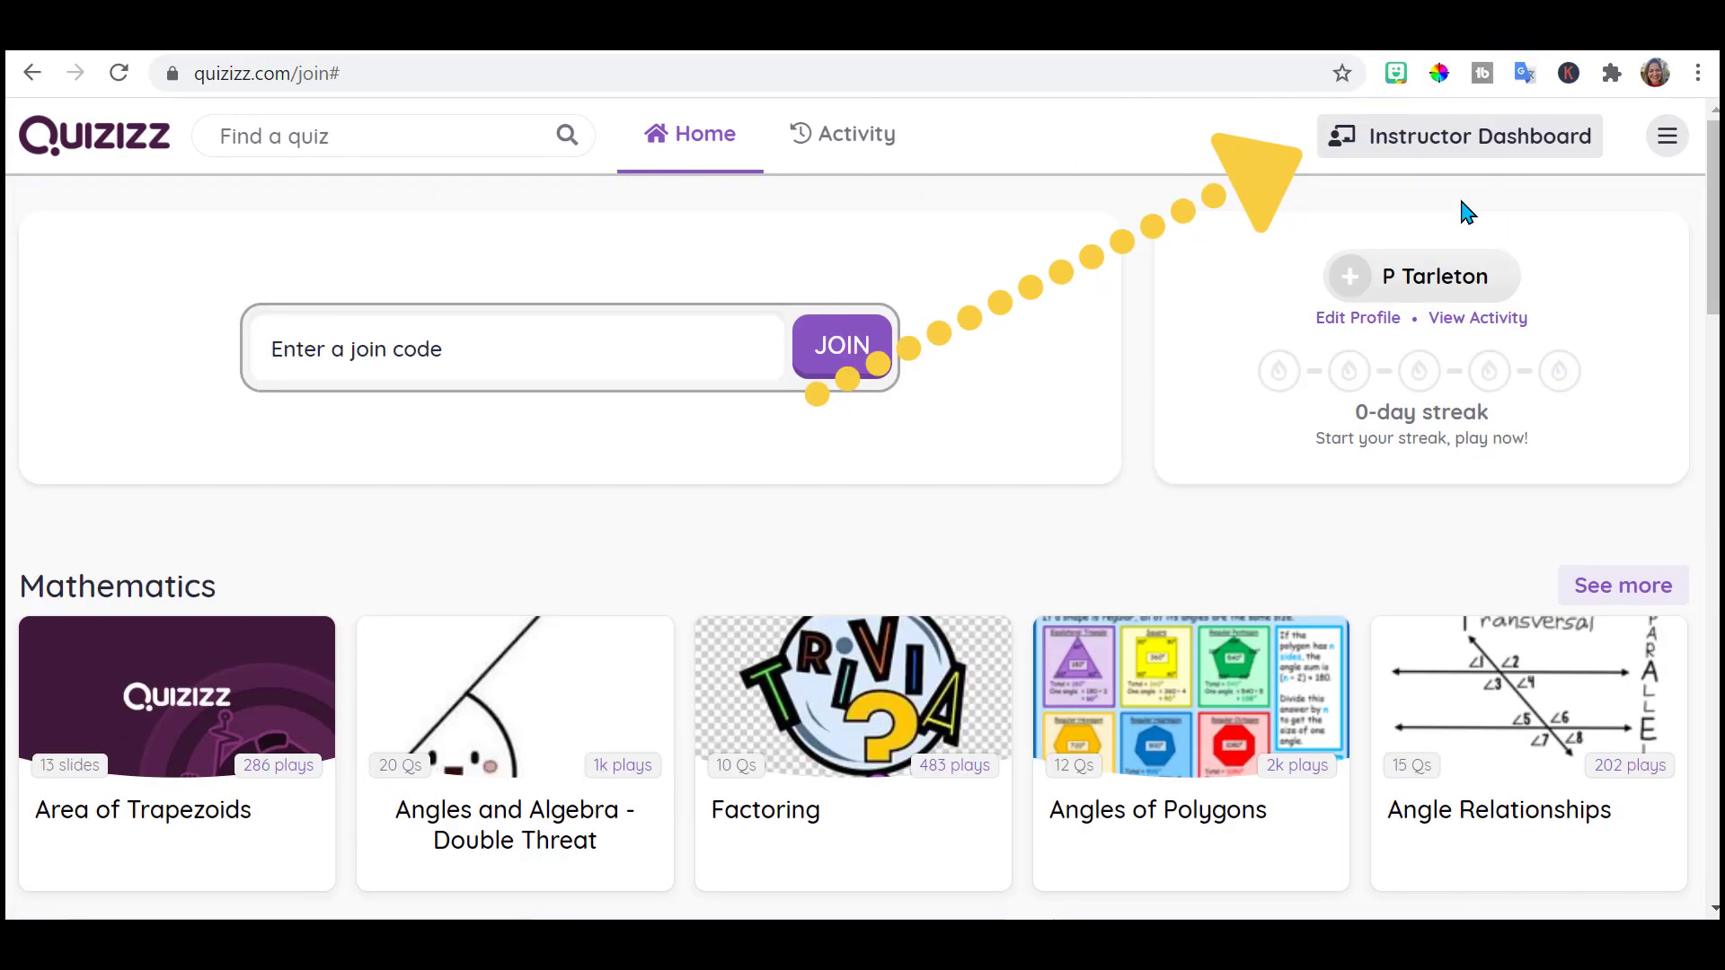
Open the instructor dashboard, go to My library, then open the Reports list of past quizzes.
left_click(1447, 144)
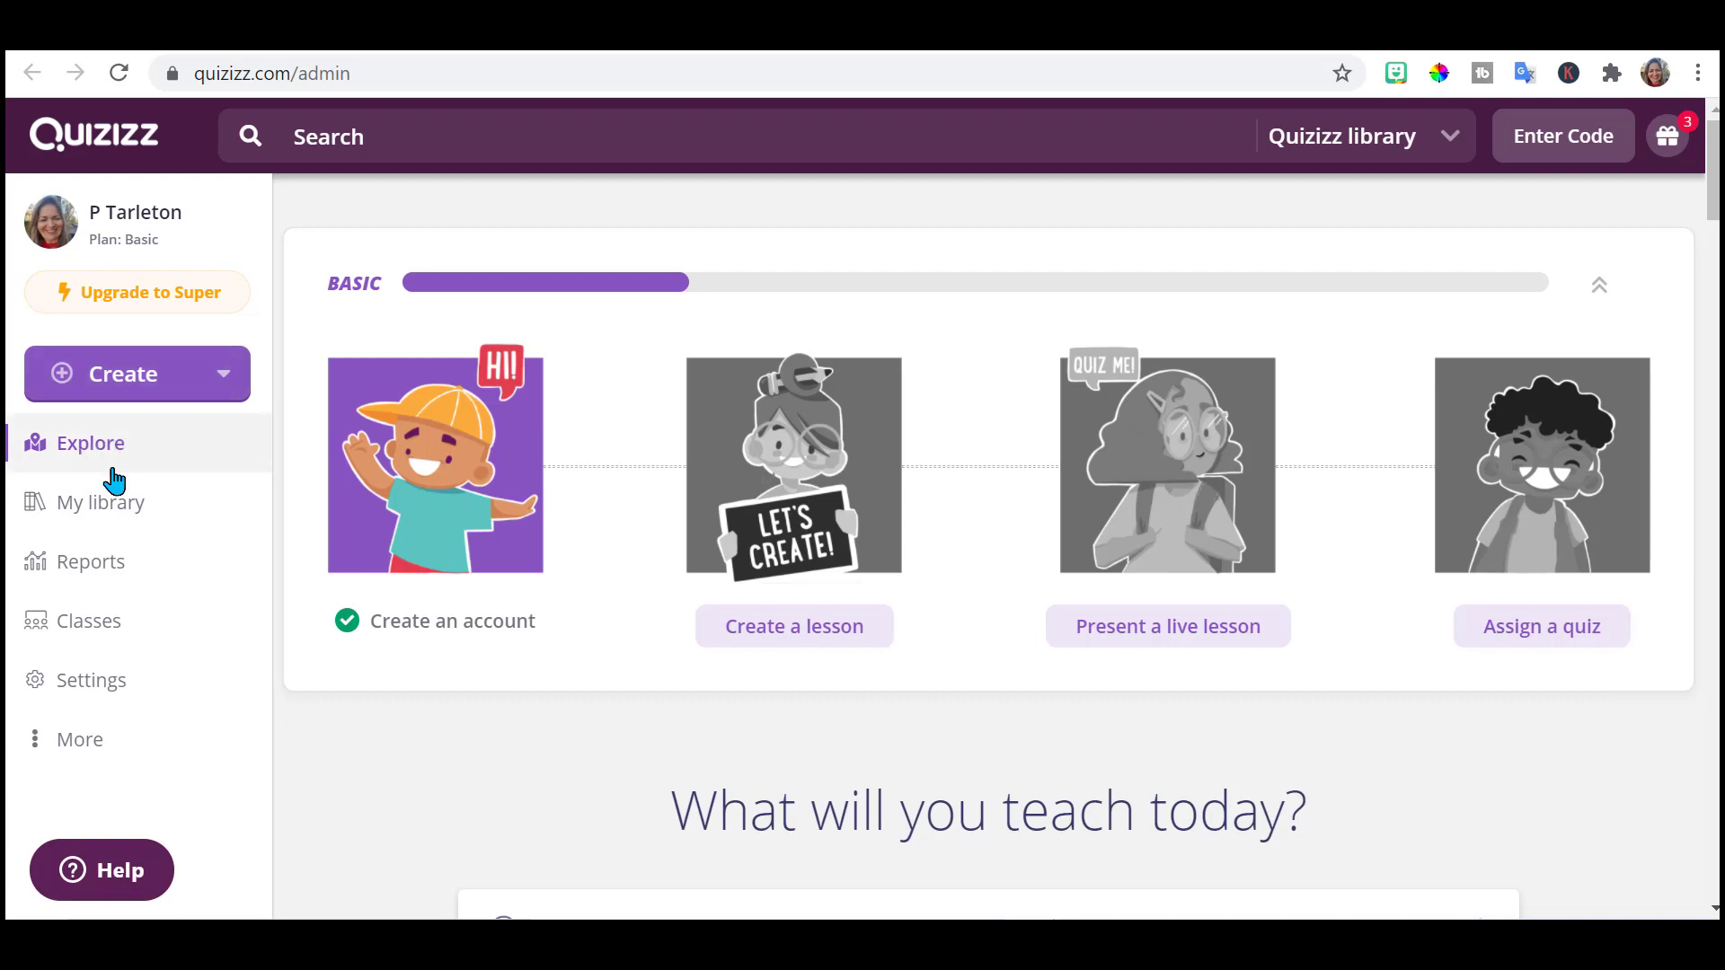
scroll(968, 269, "down", 6)
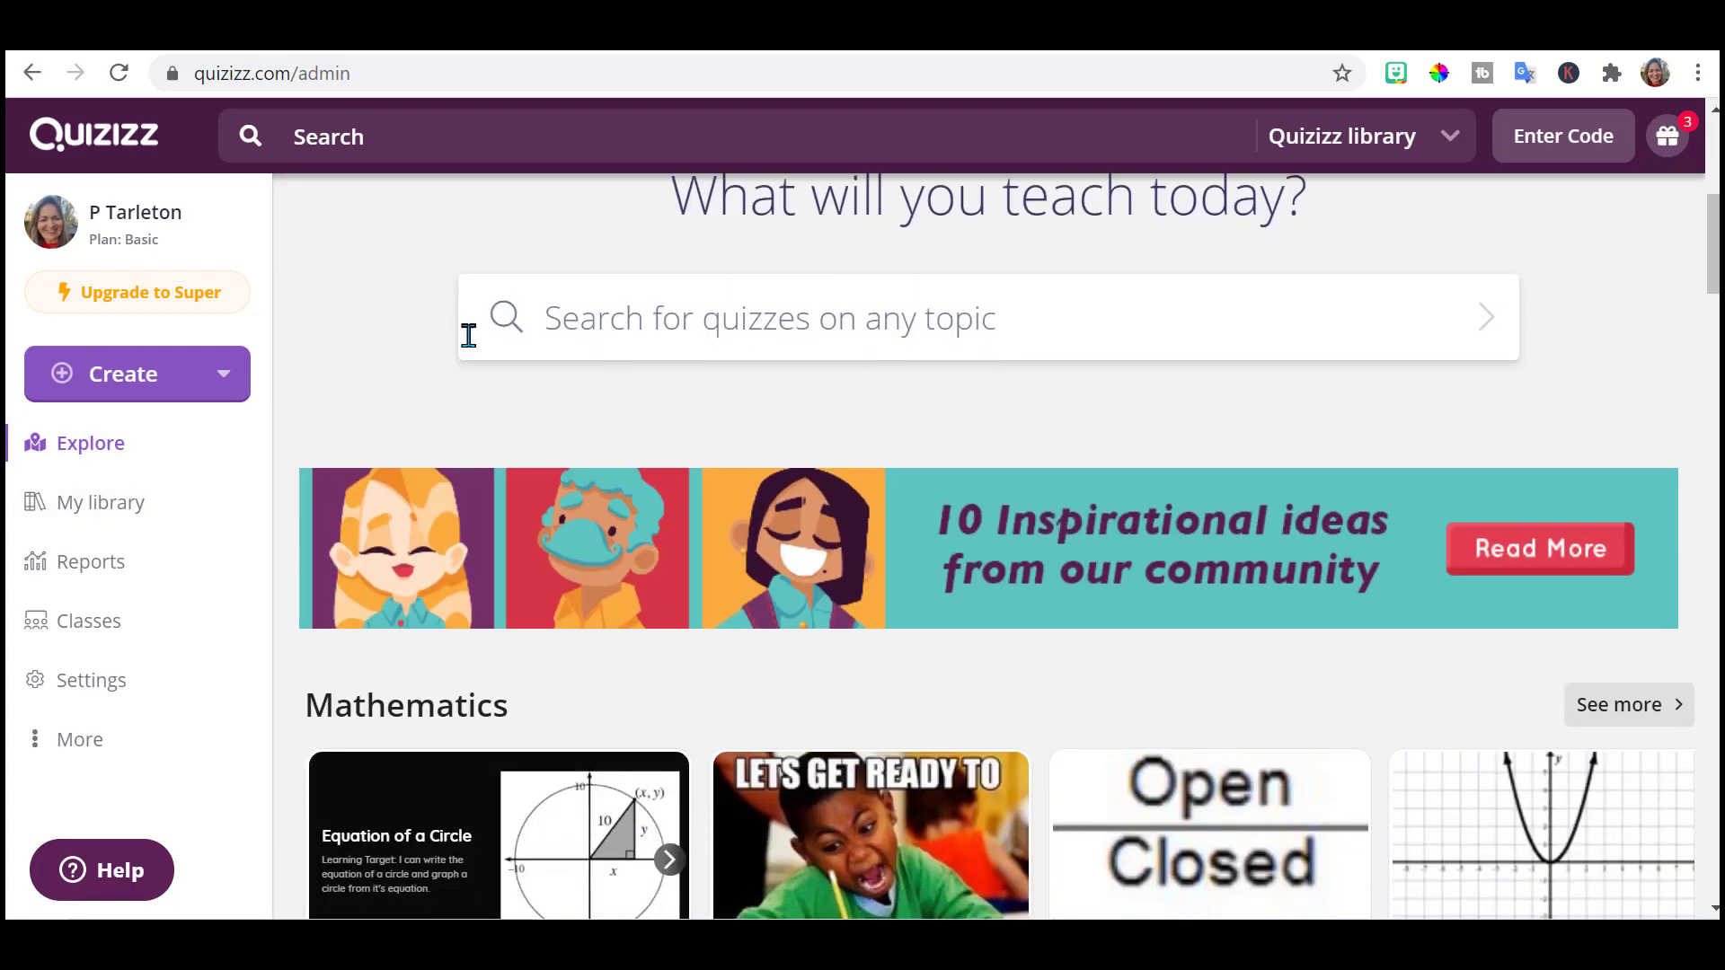
left_click(96, 520)
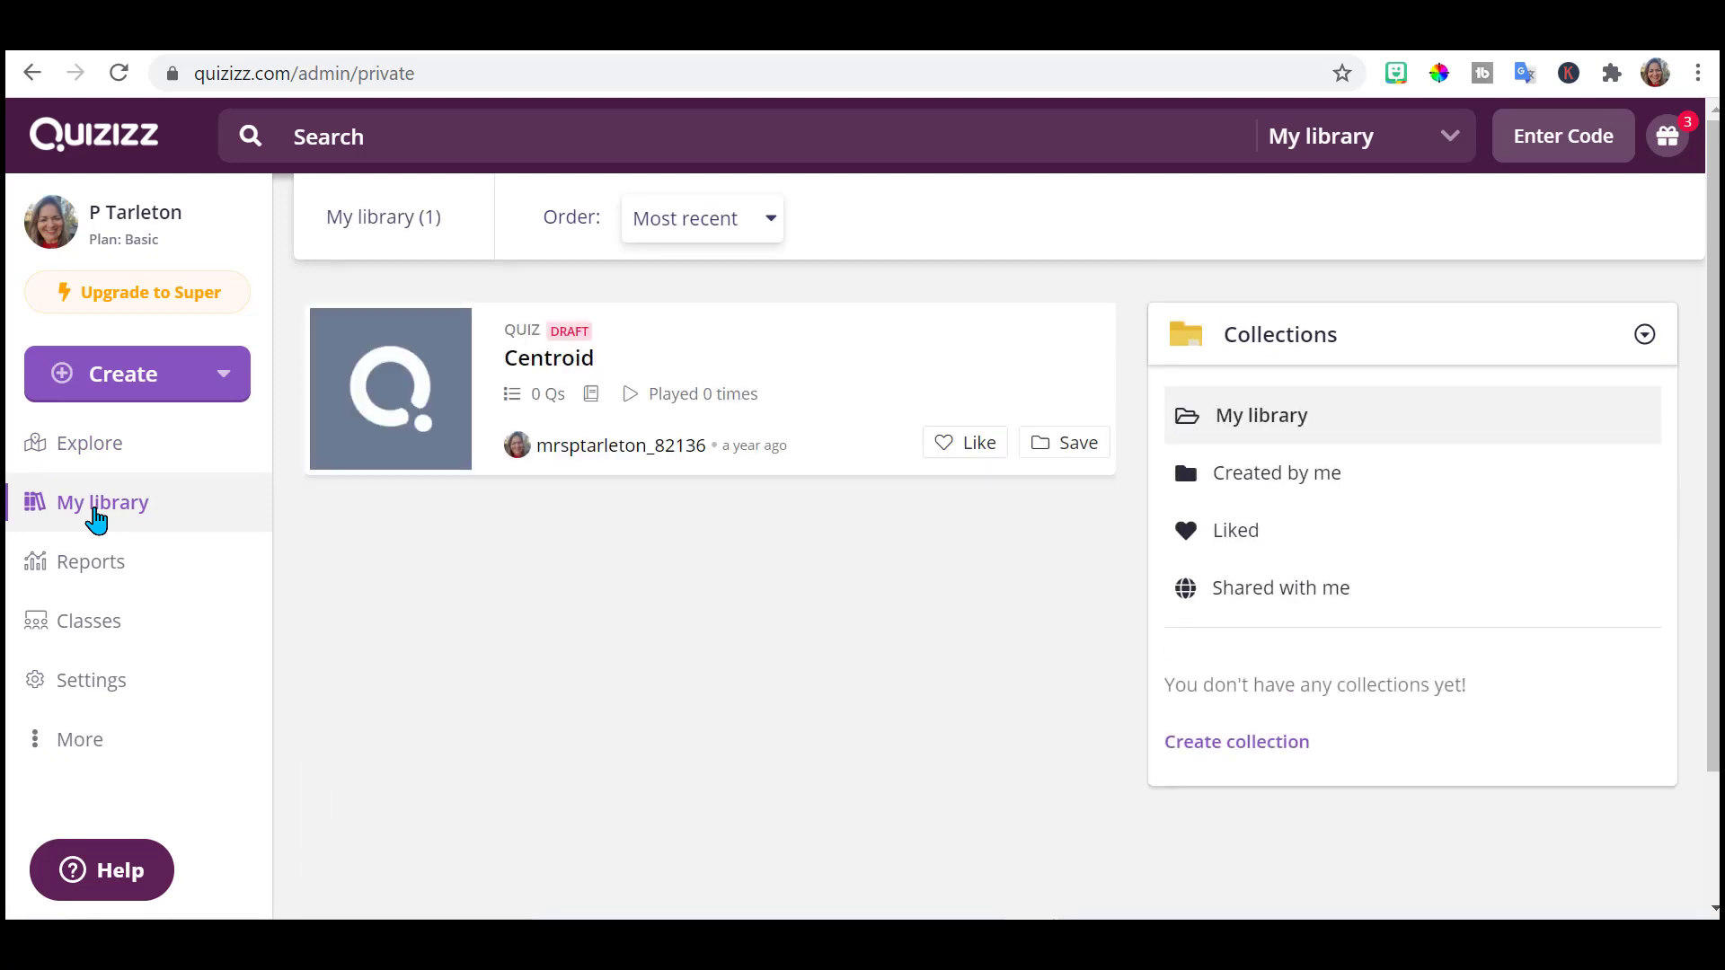
left_click(100, 568)
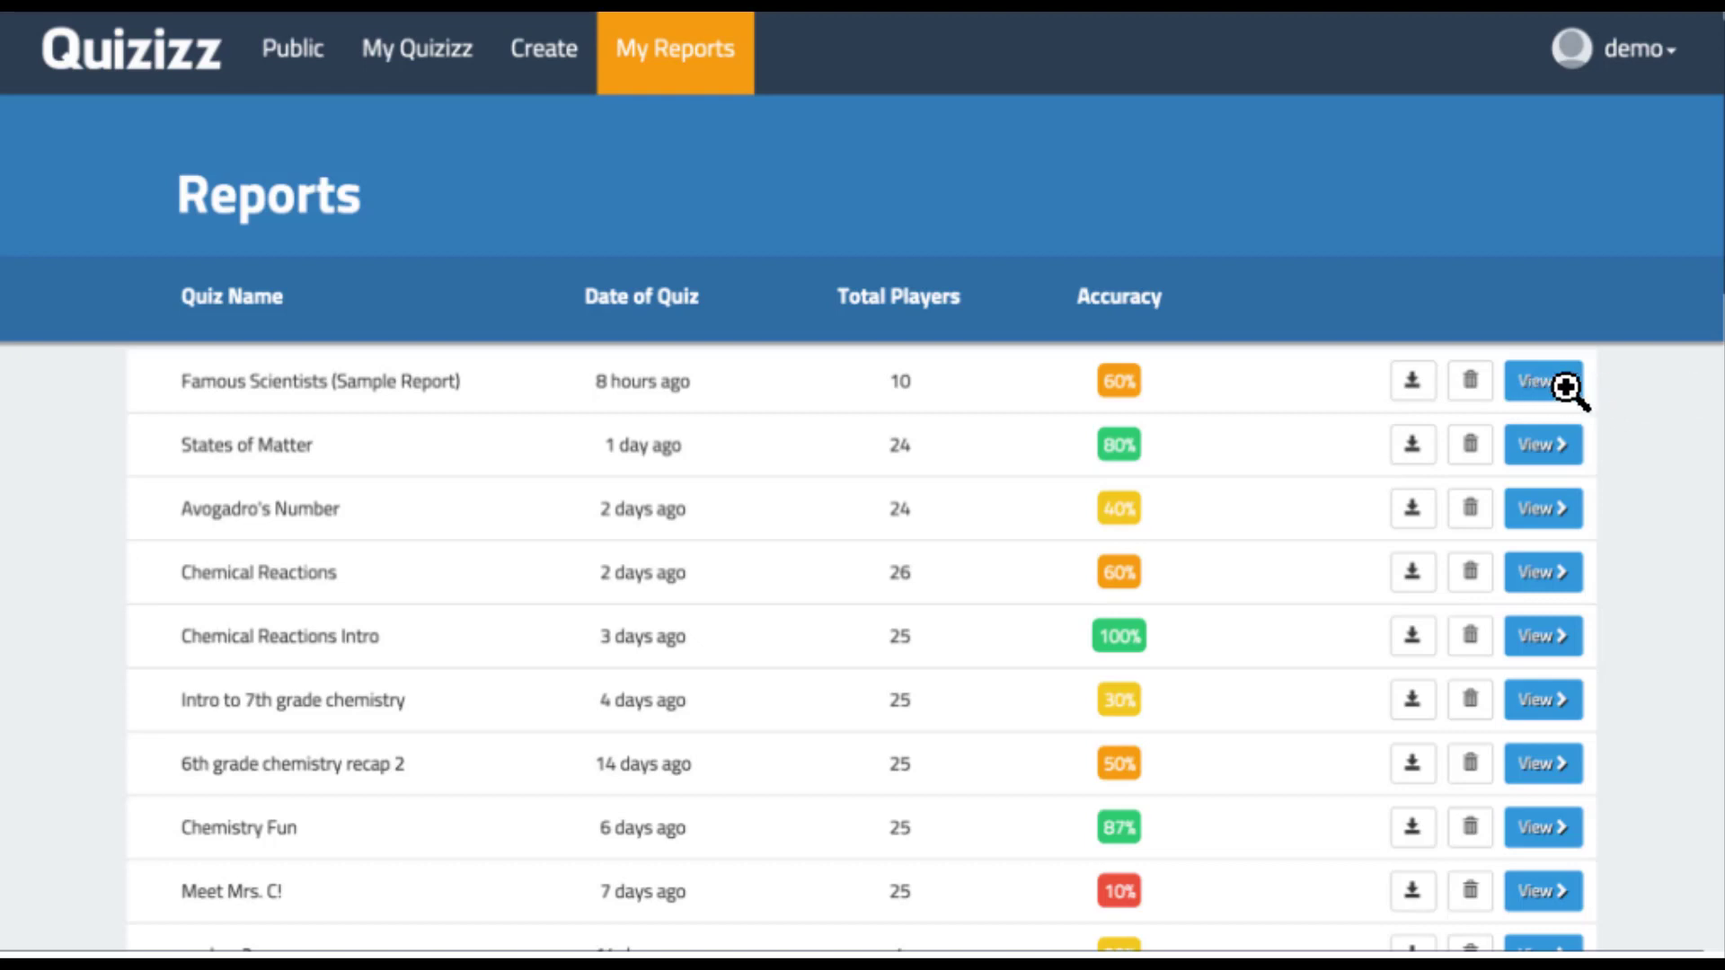
View the Famous Scientists sample report's questions, then its Players tab with each player's score.
left_click(1517, 384)
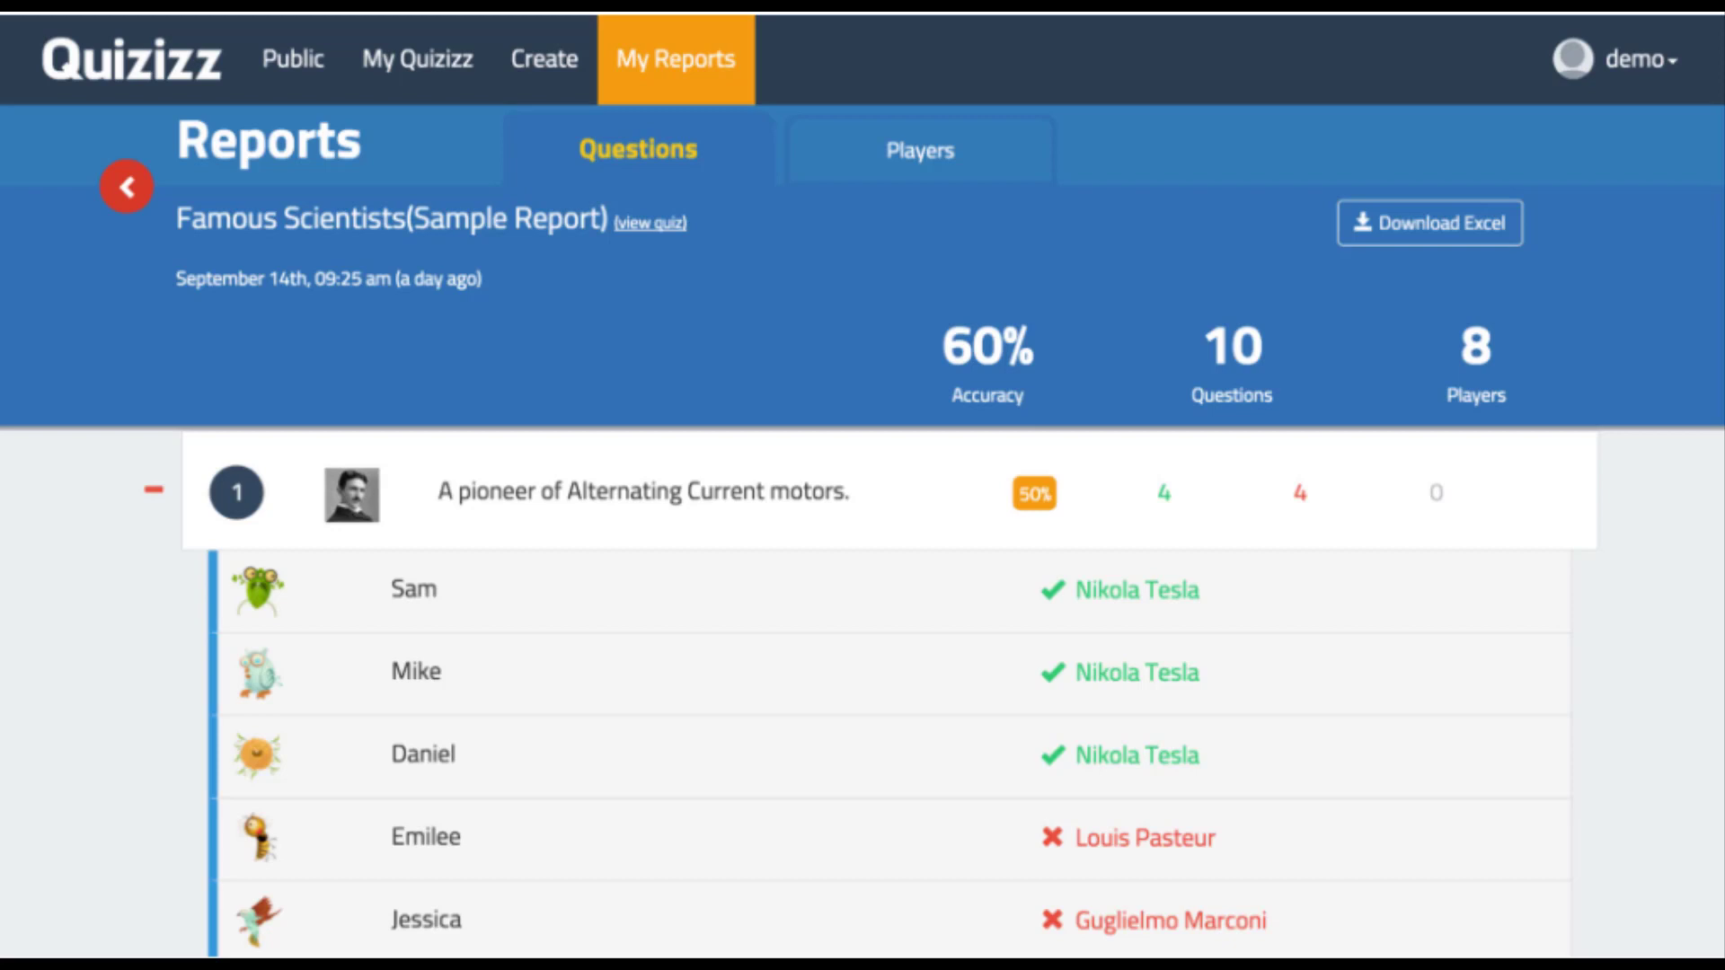
left_click(920, 150)
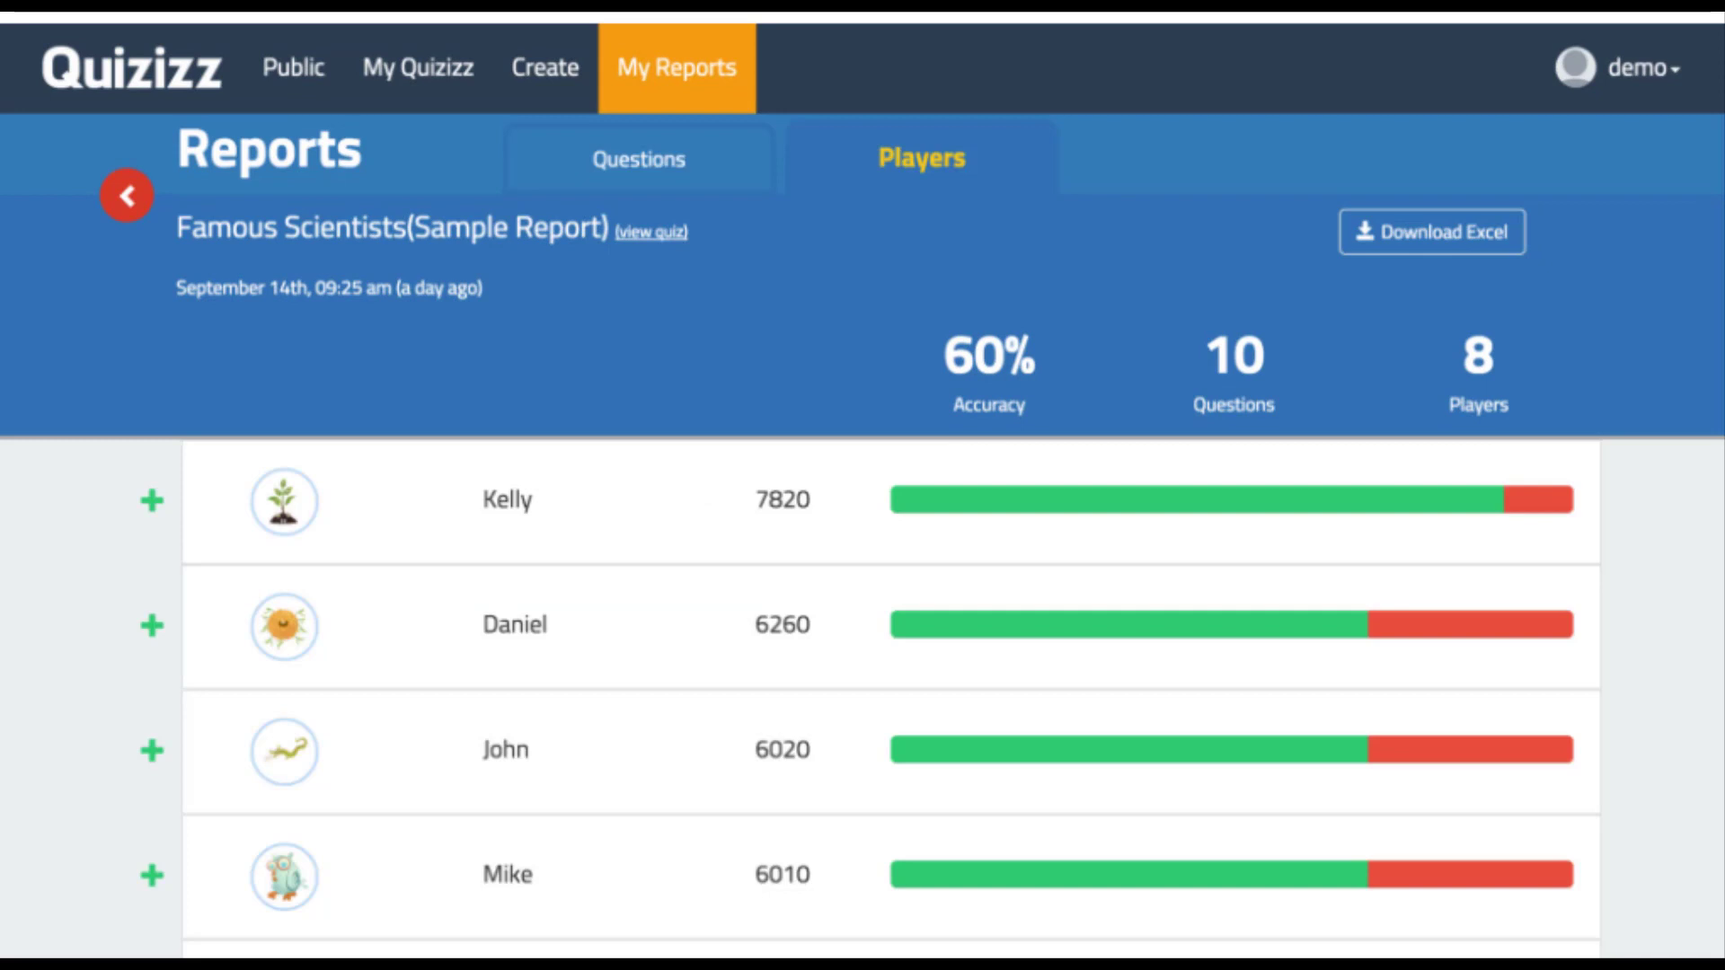
scroll(863, 485, "down", 15)
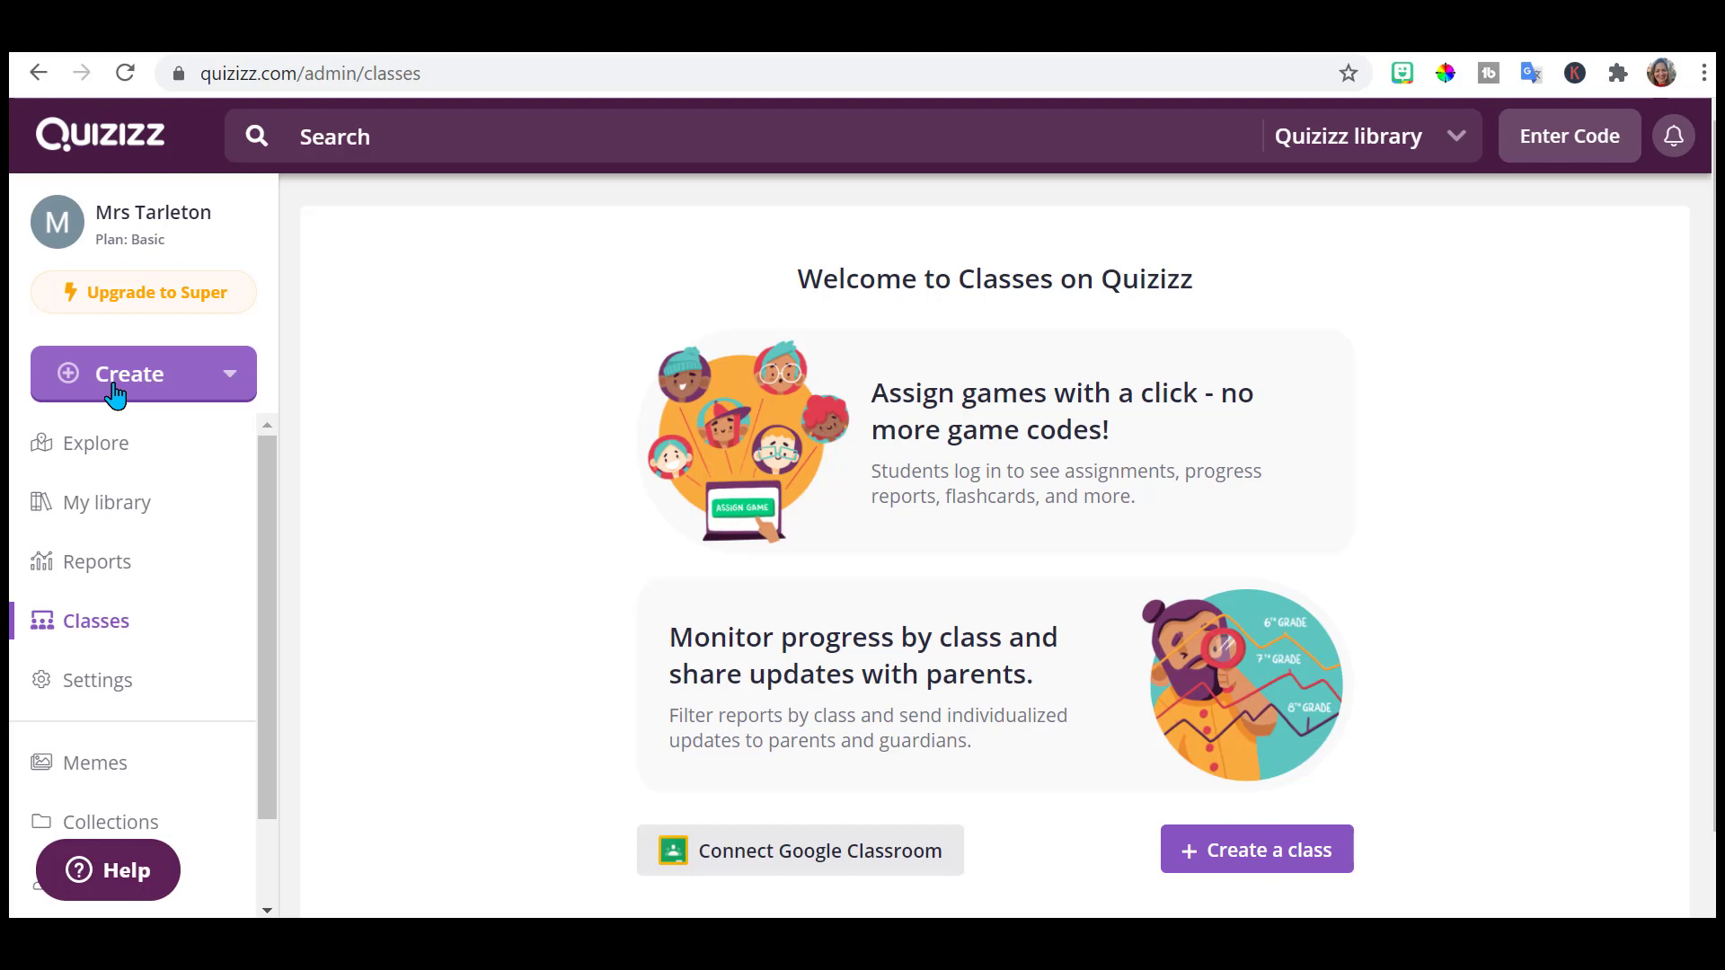
Choose Quiz from the sidebar's Create menu.
left_click(115, 393)
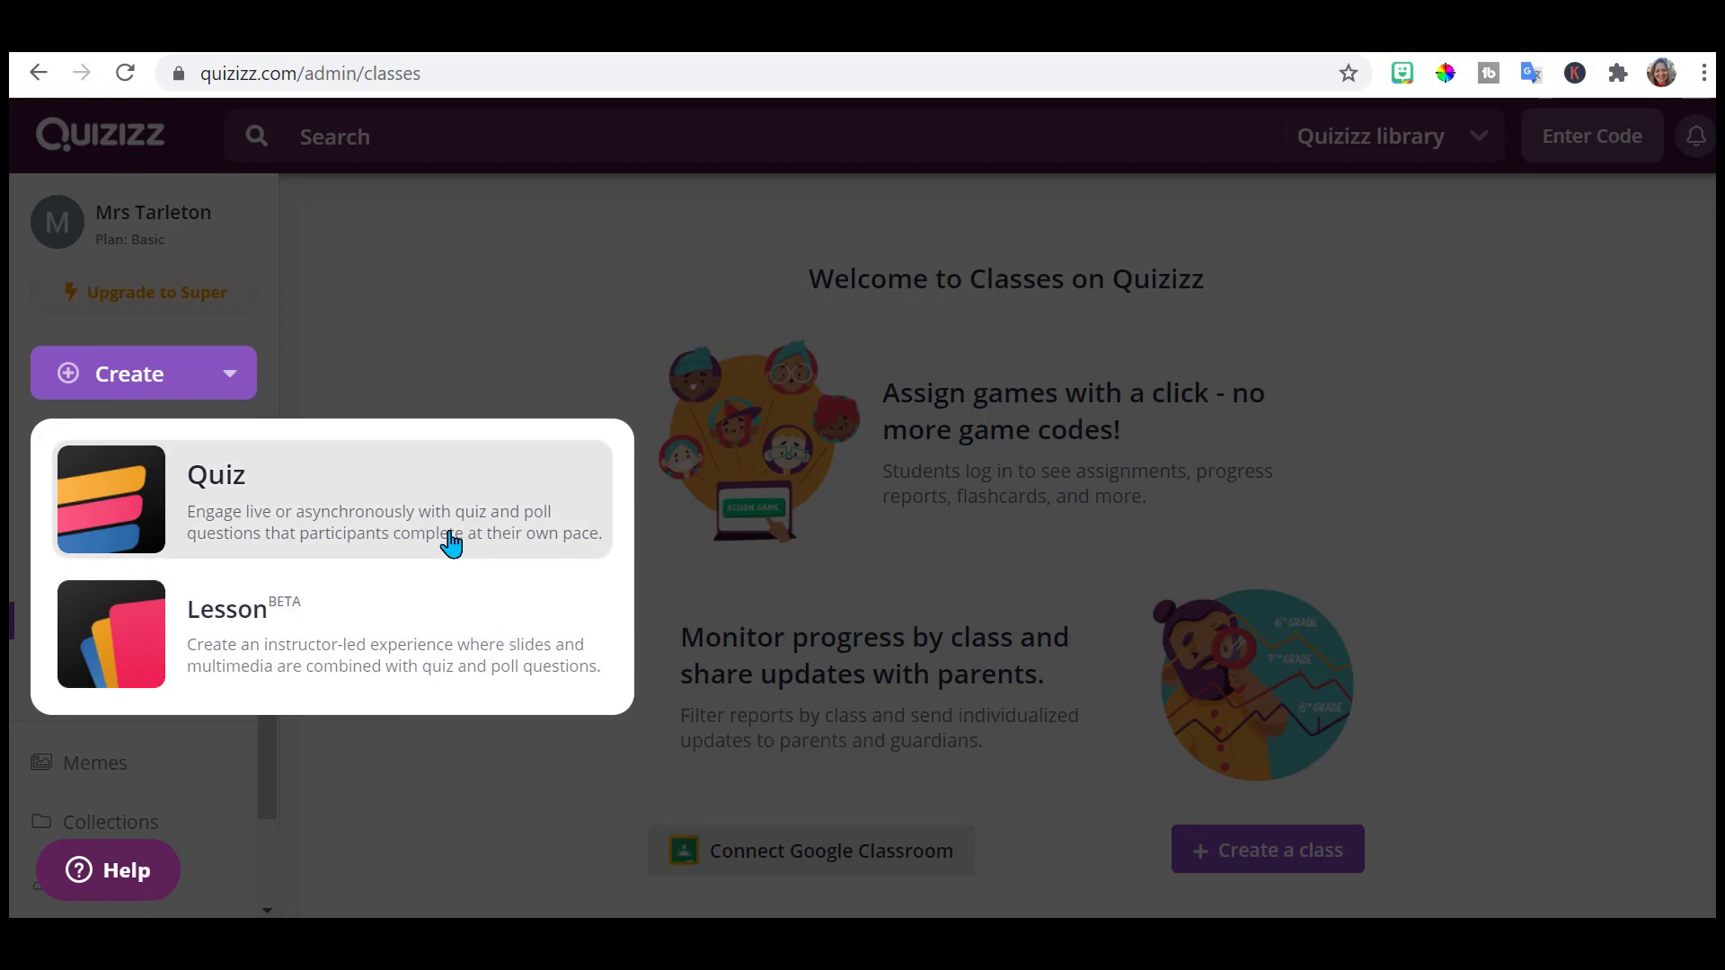
left_click(451, 544)
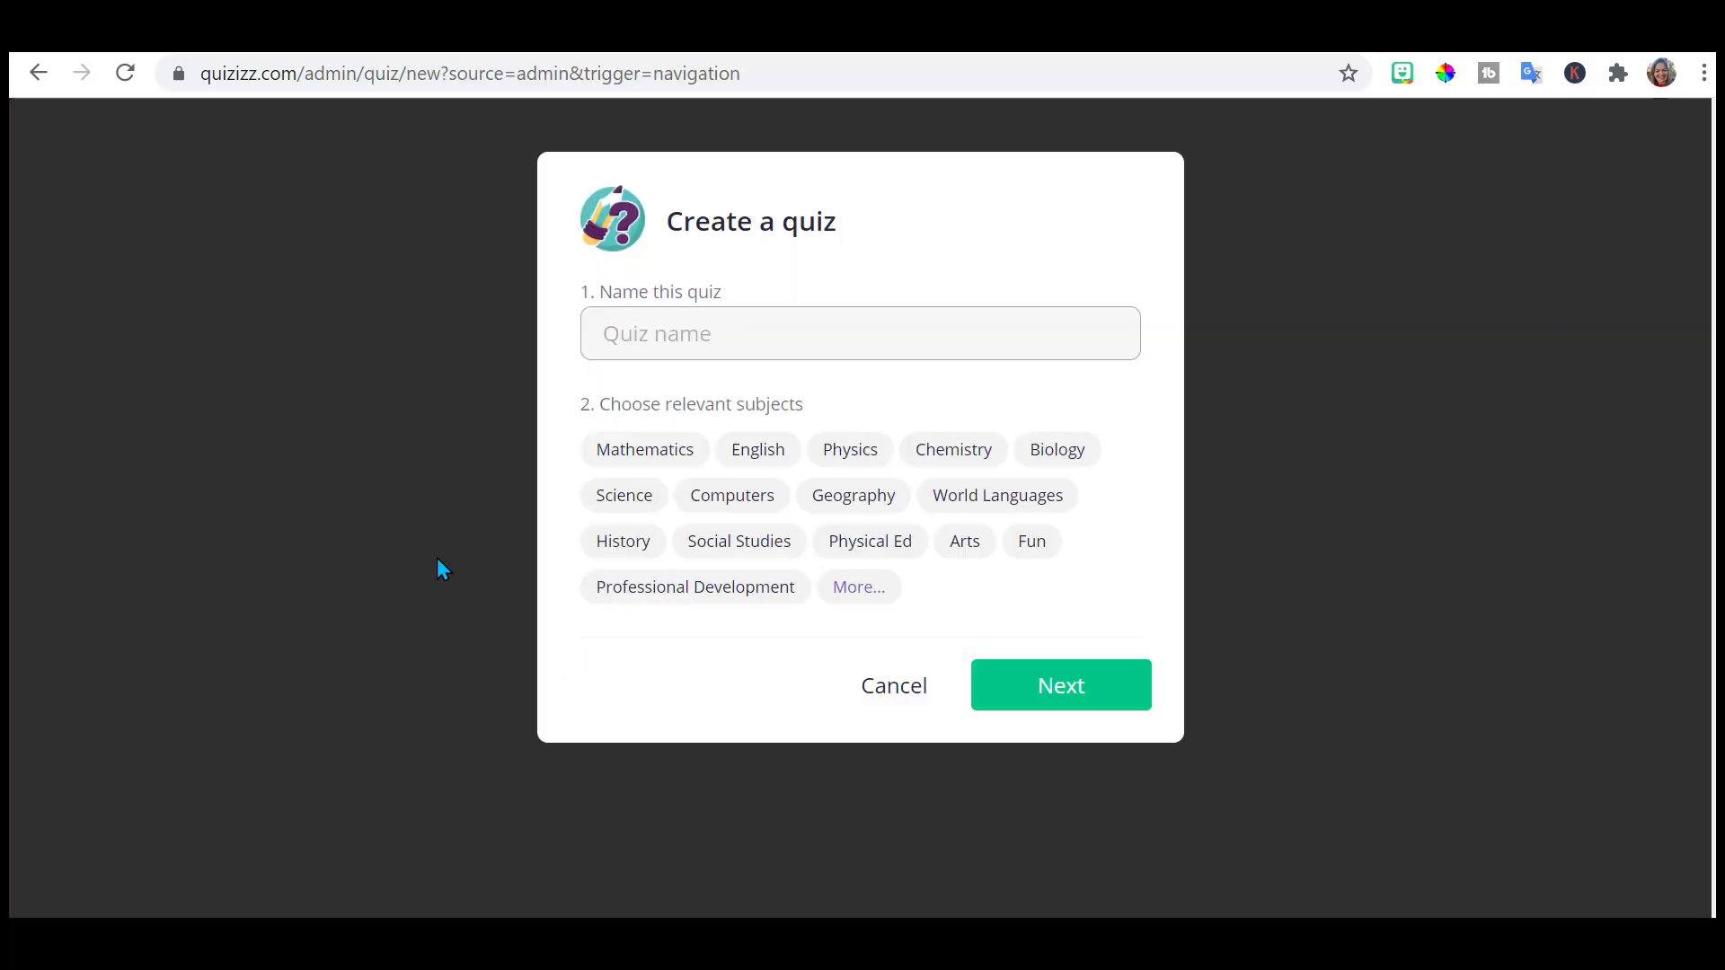
Name the new quiz 'Triangle Congruence' and tag it with the Mathematics subject.
type("Triangle Congruence")
left_click(1028, 680)
left_click(1073, 704)
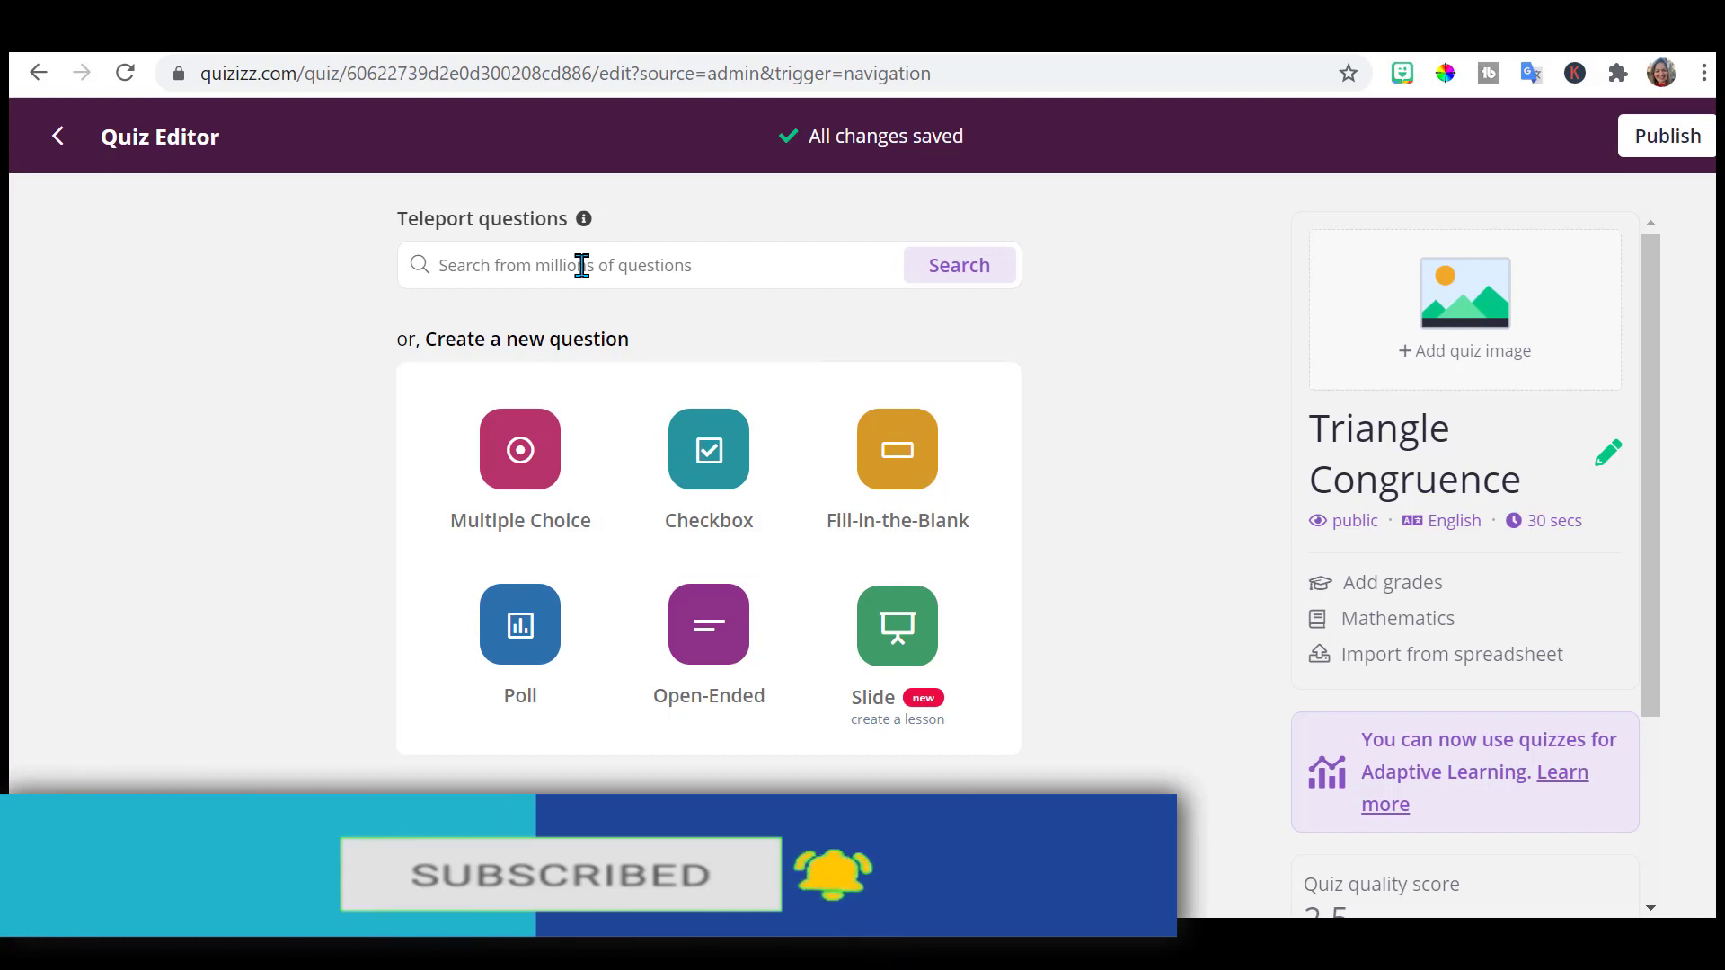
Search existing questions with Teleport and import question 6 from the results.
left_click(582, 266)
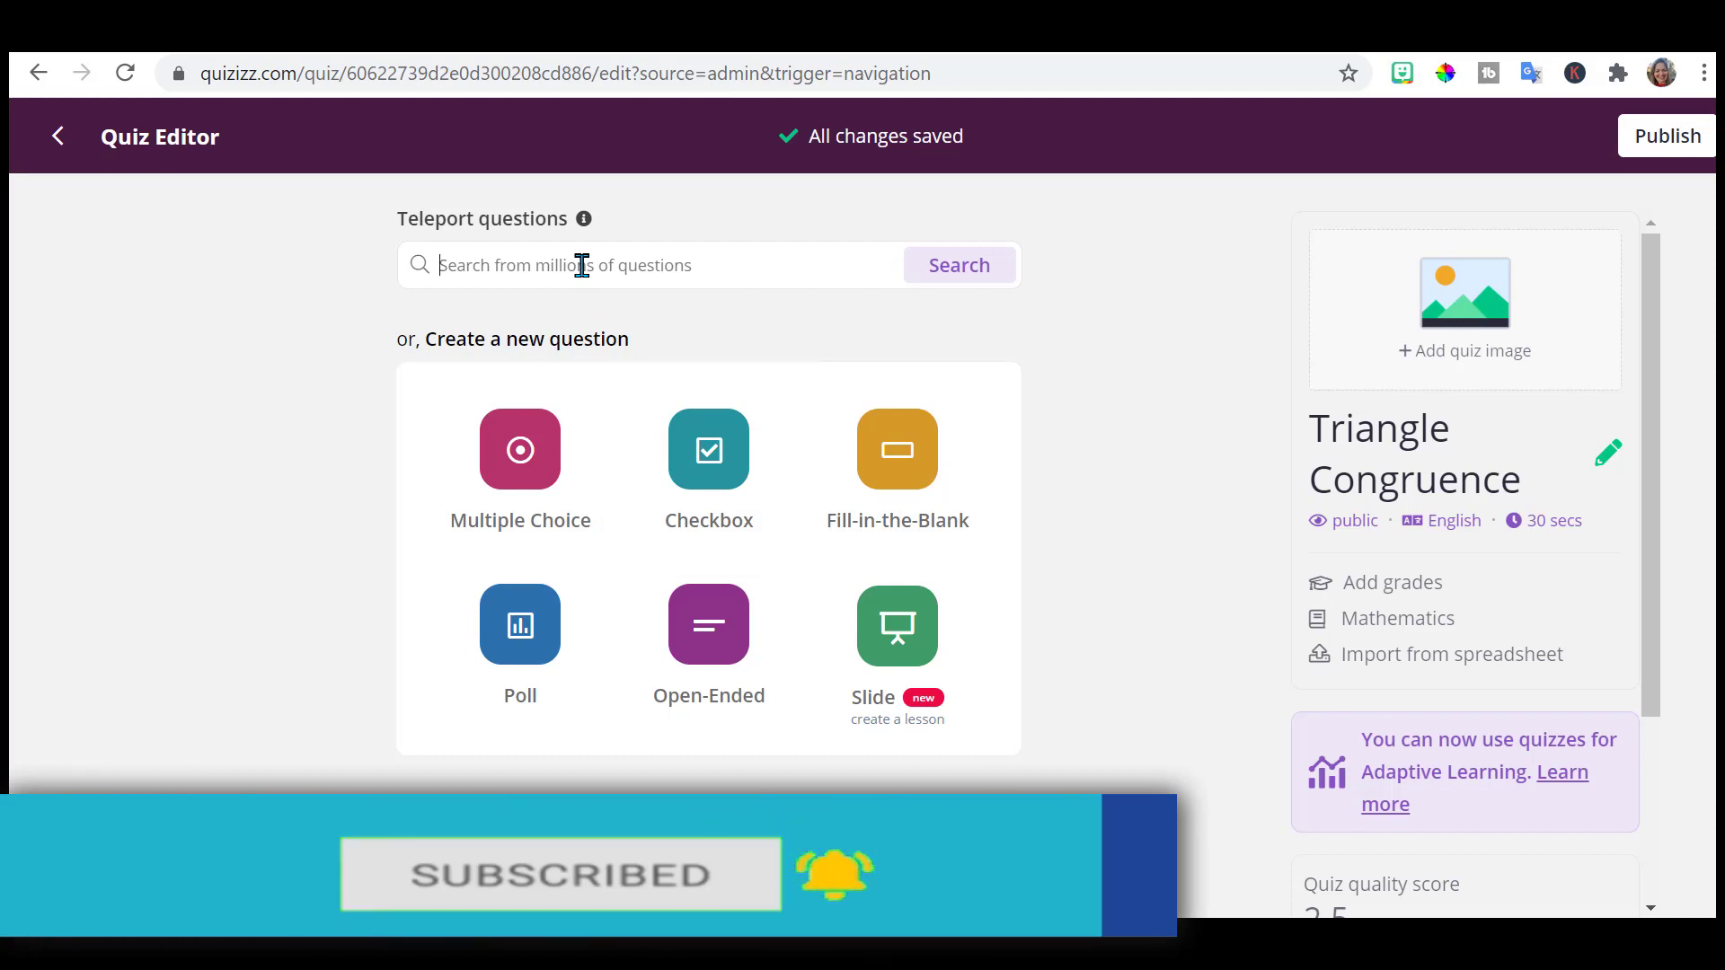
type("t")
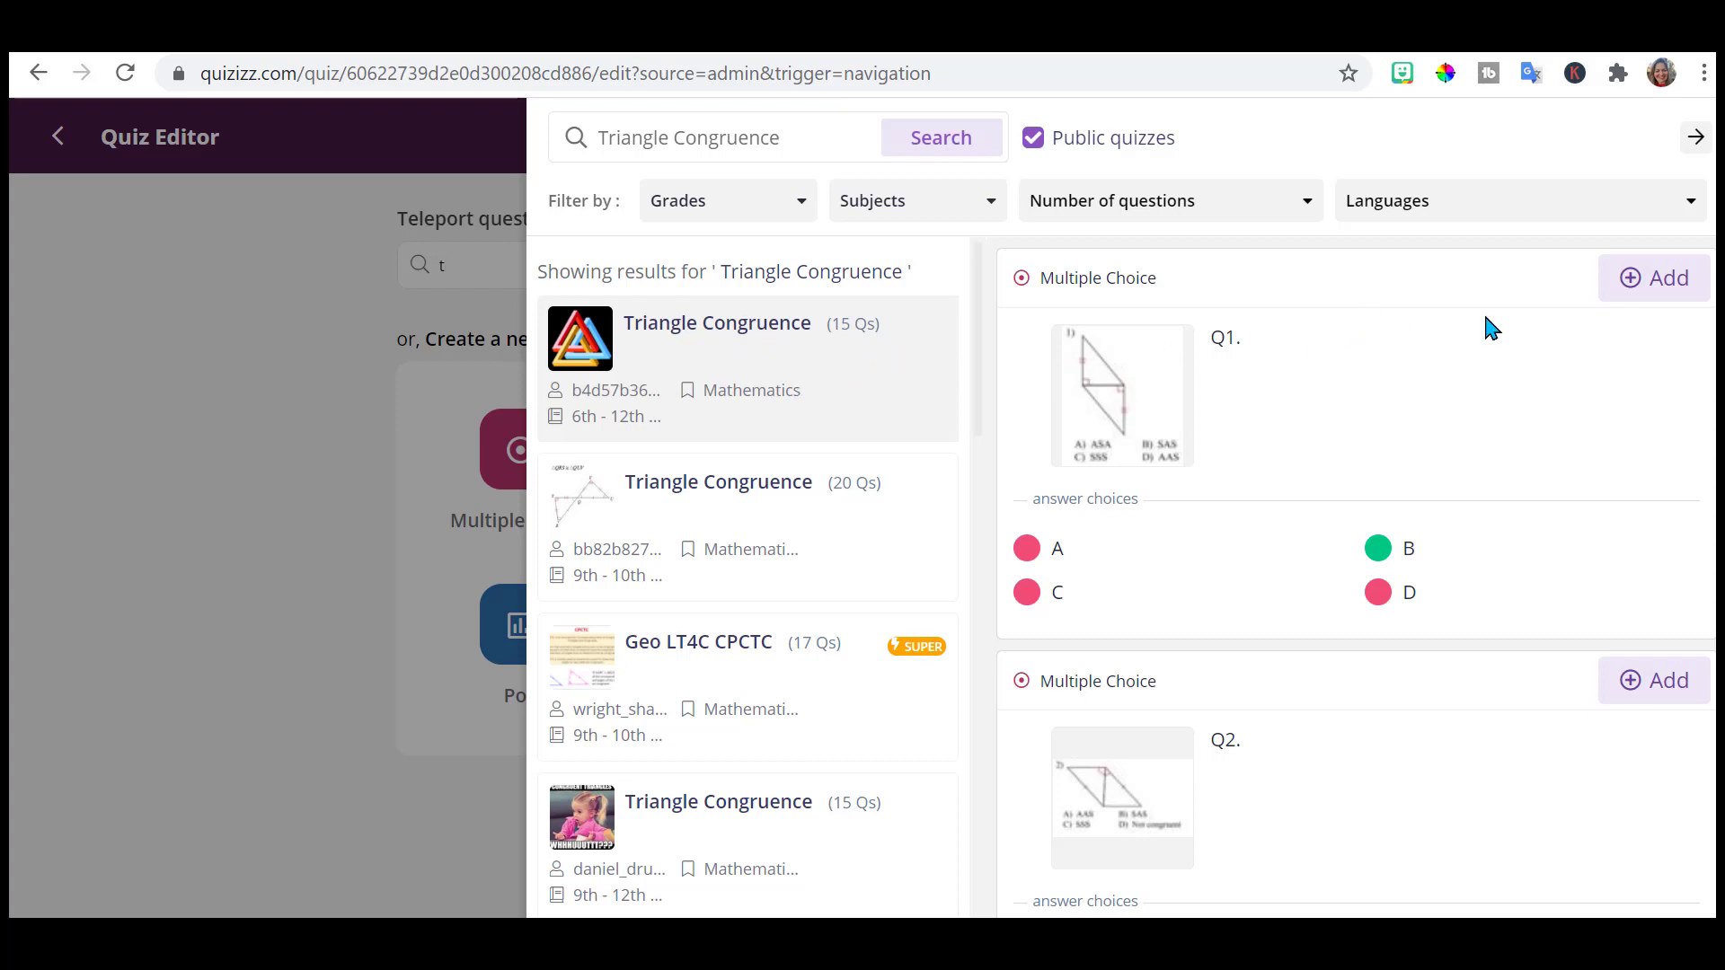
scroll(1656, 319, "down", 9)
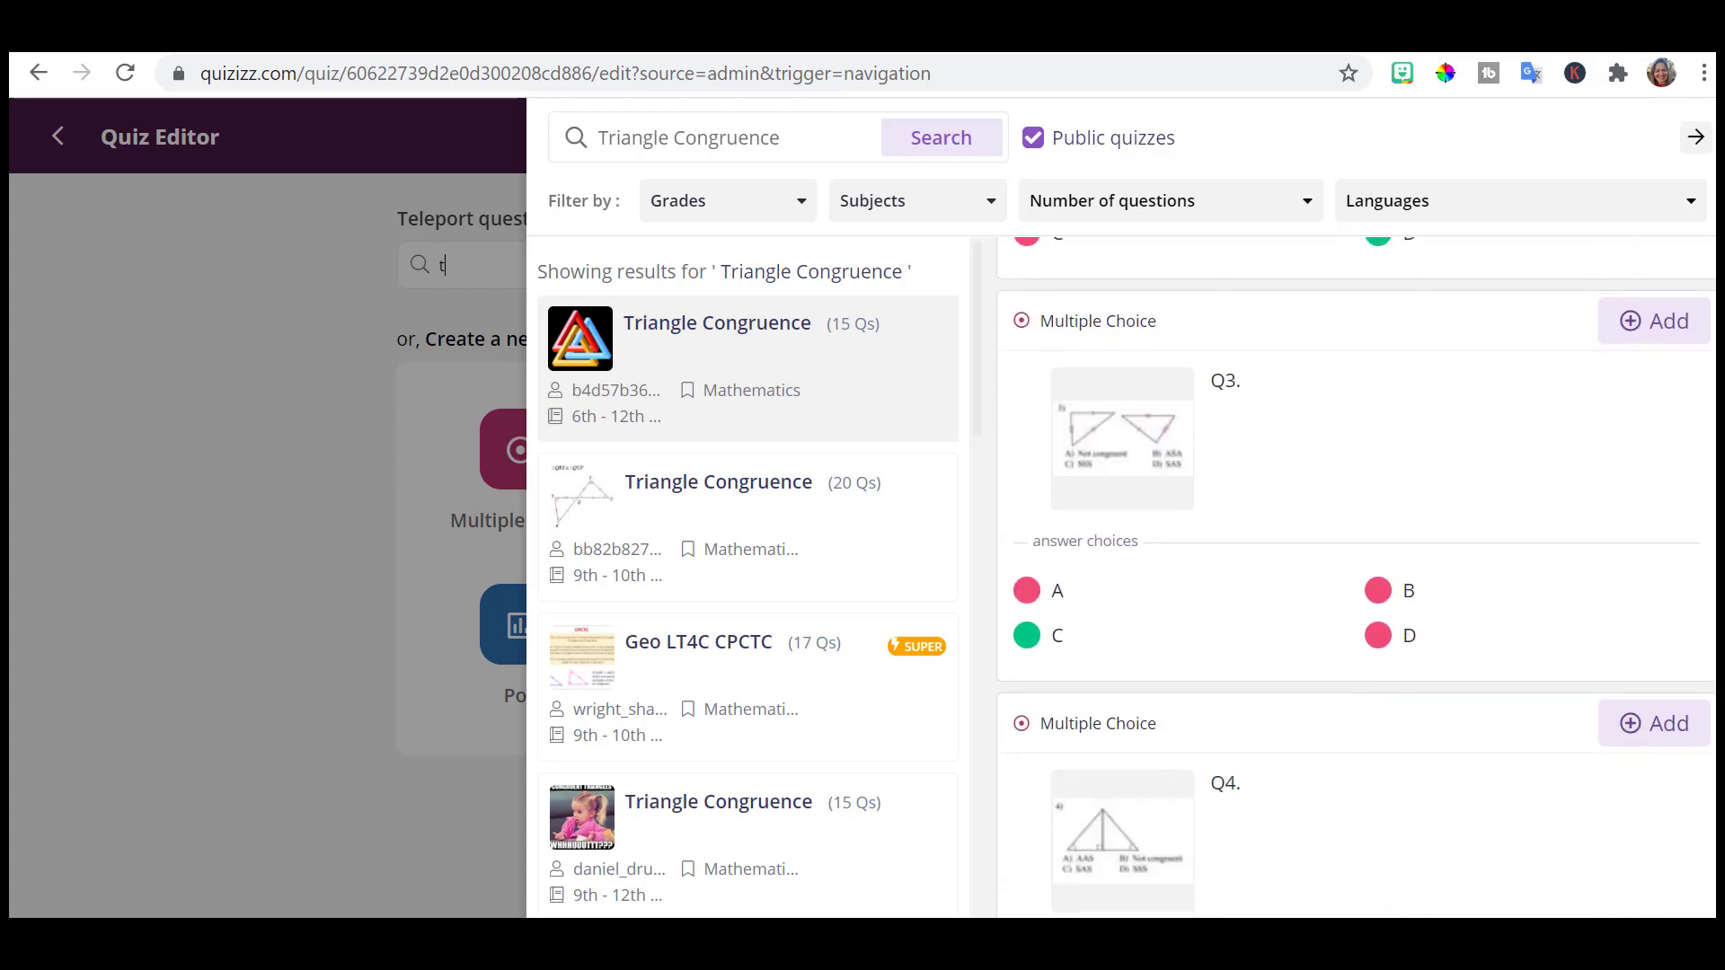
scroll(1356, 571, "down", 8)
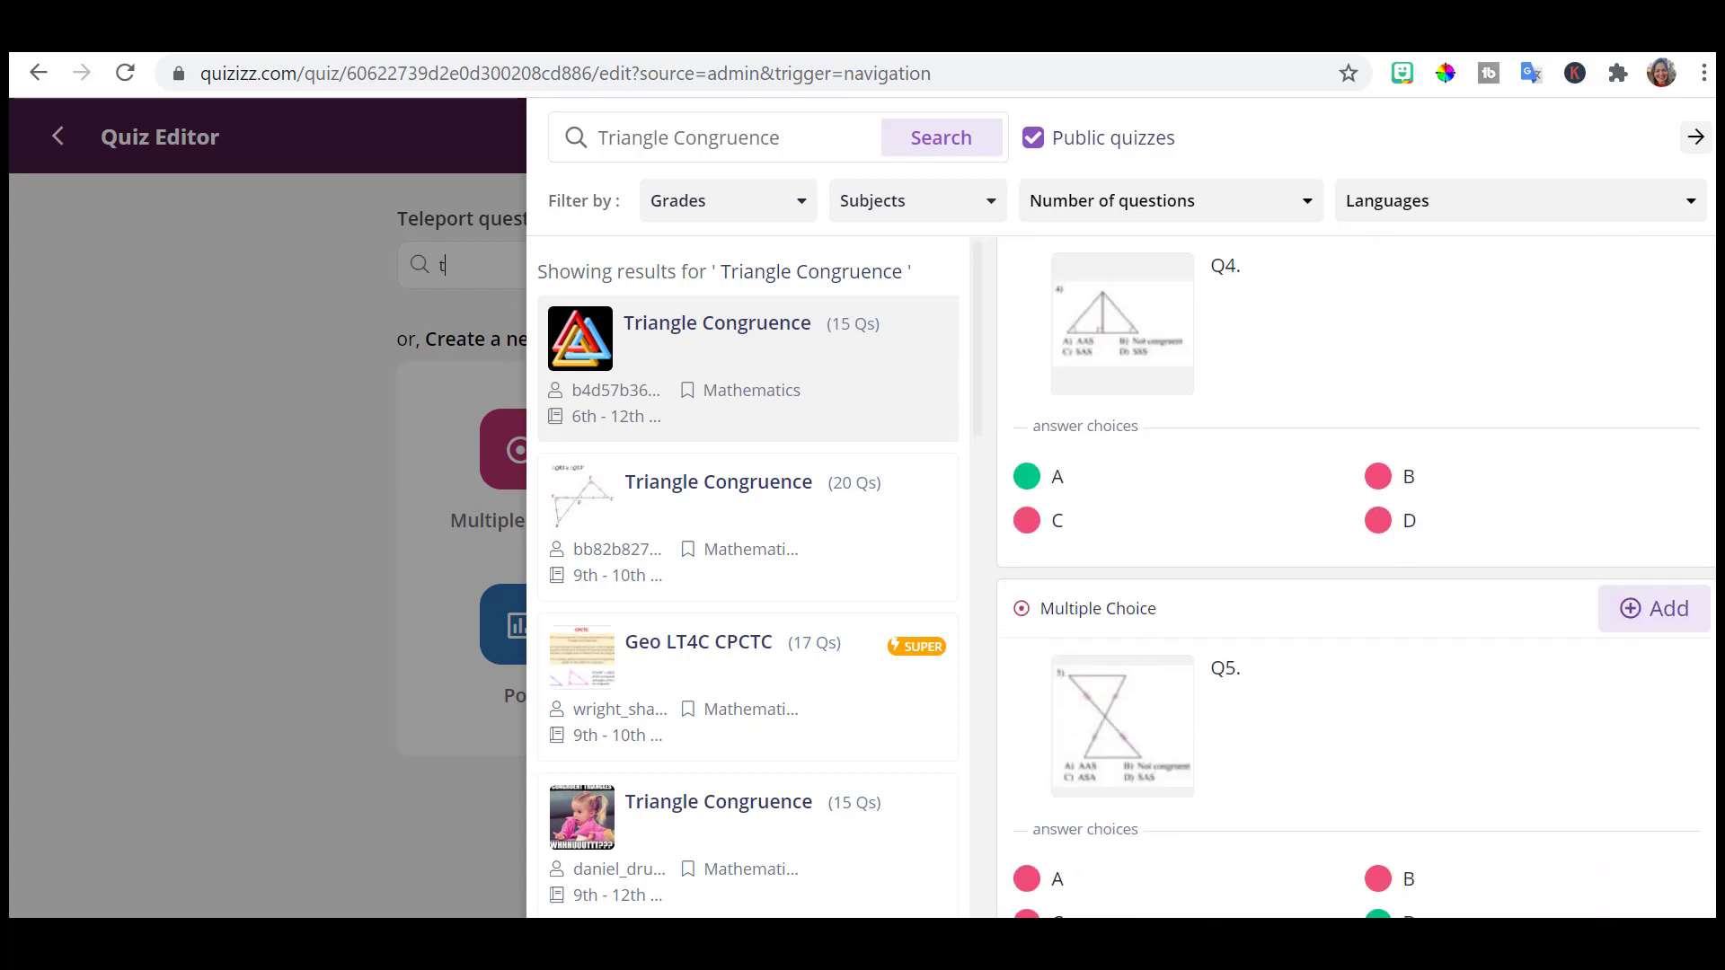
scroll(1356, 575, "down", 4)
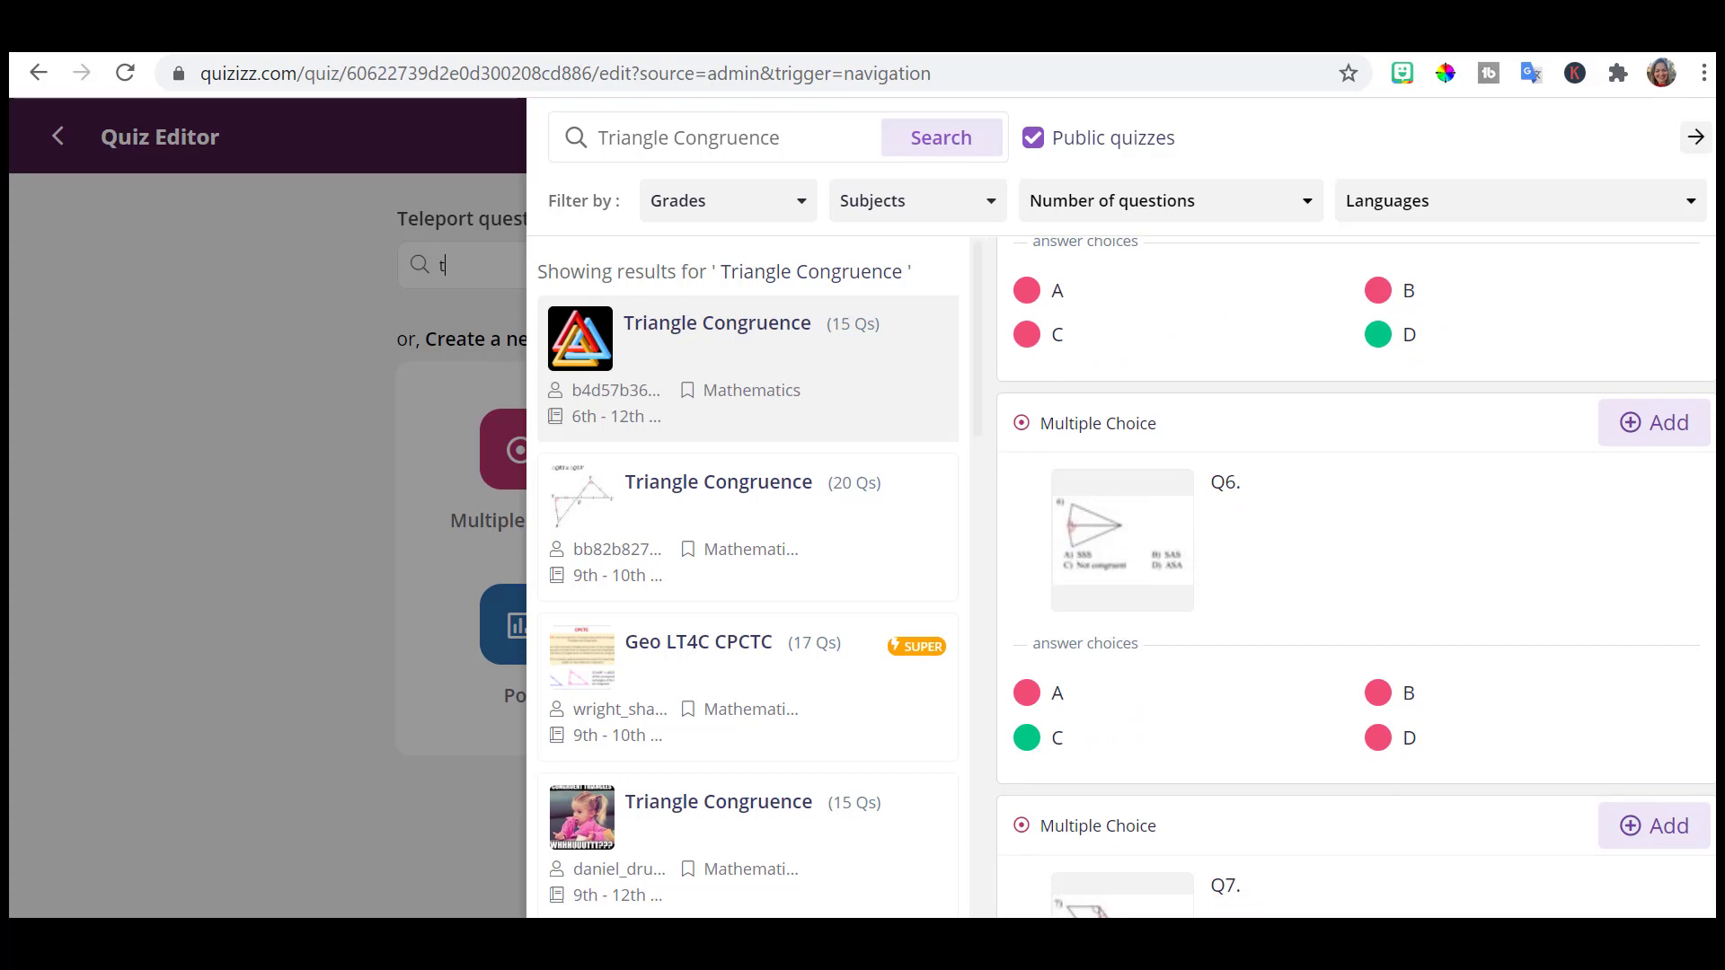
left_click(1667, 441)
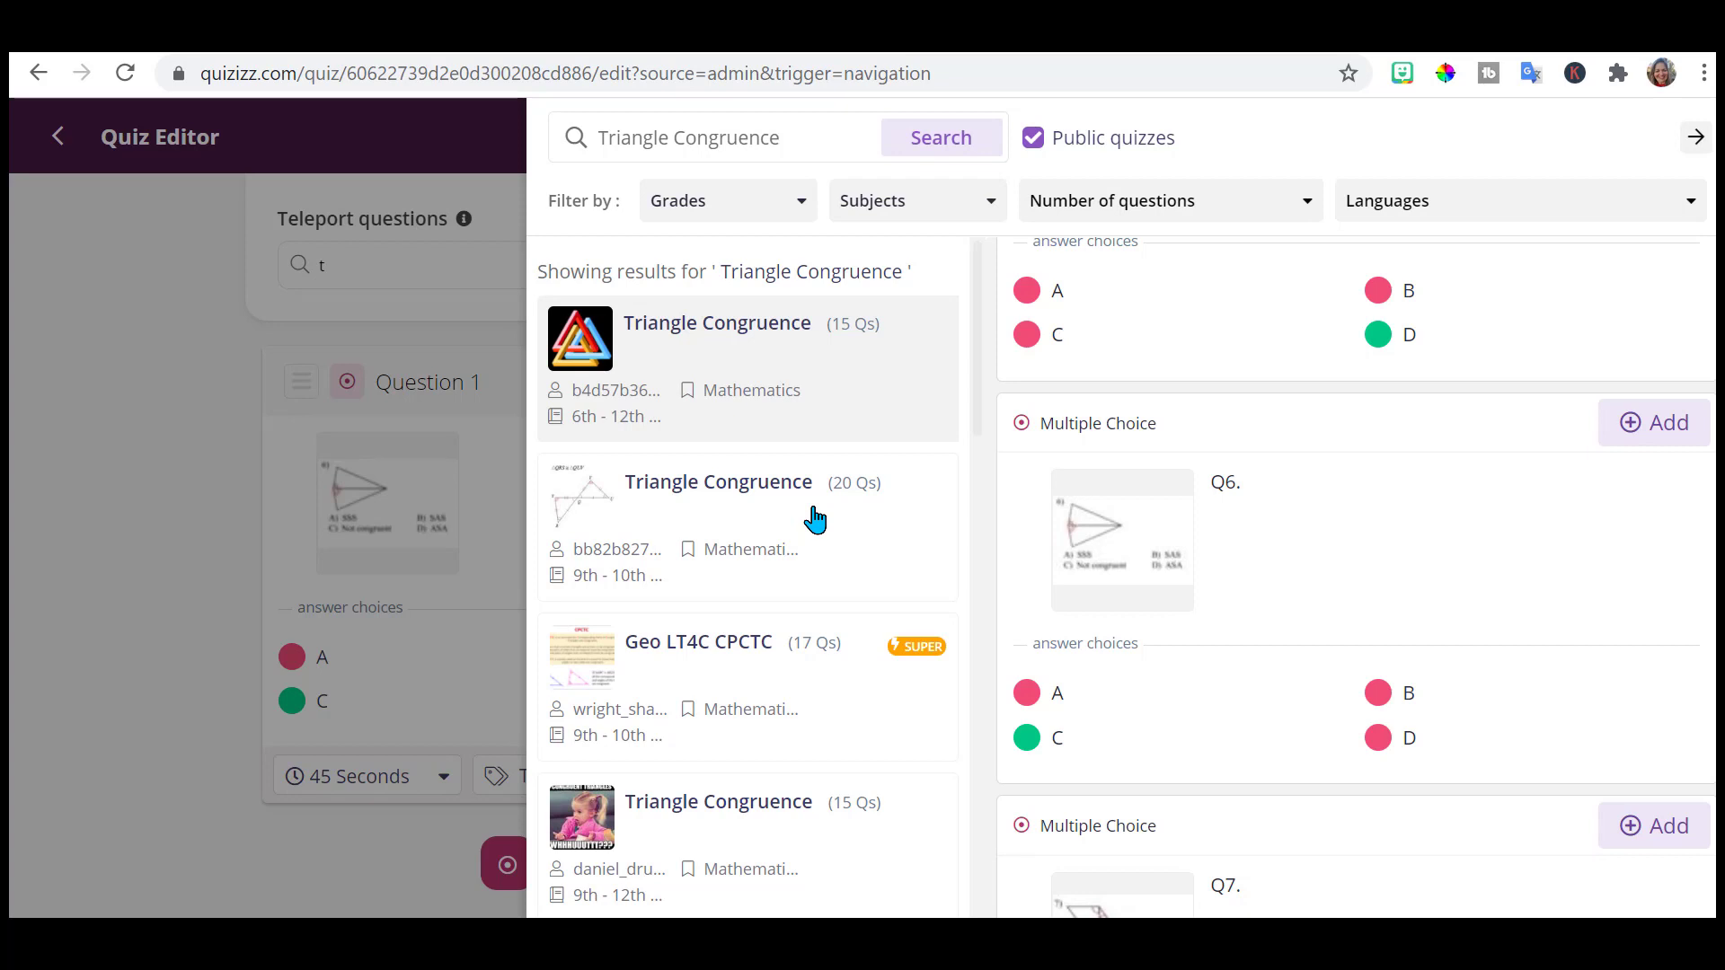
Preview the 20-question Triangle Congruence quiz and add its question 4.
left_click(815, 519)
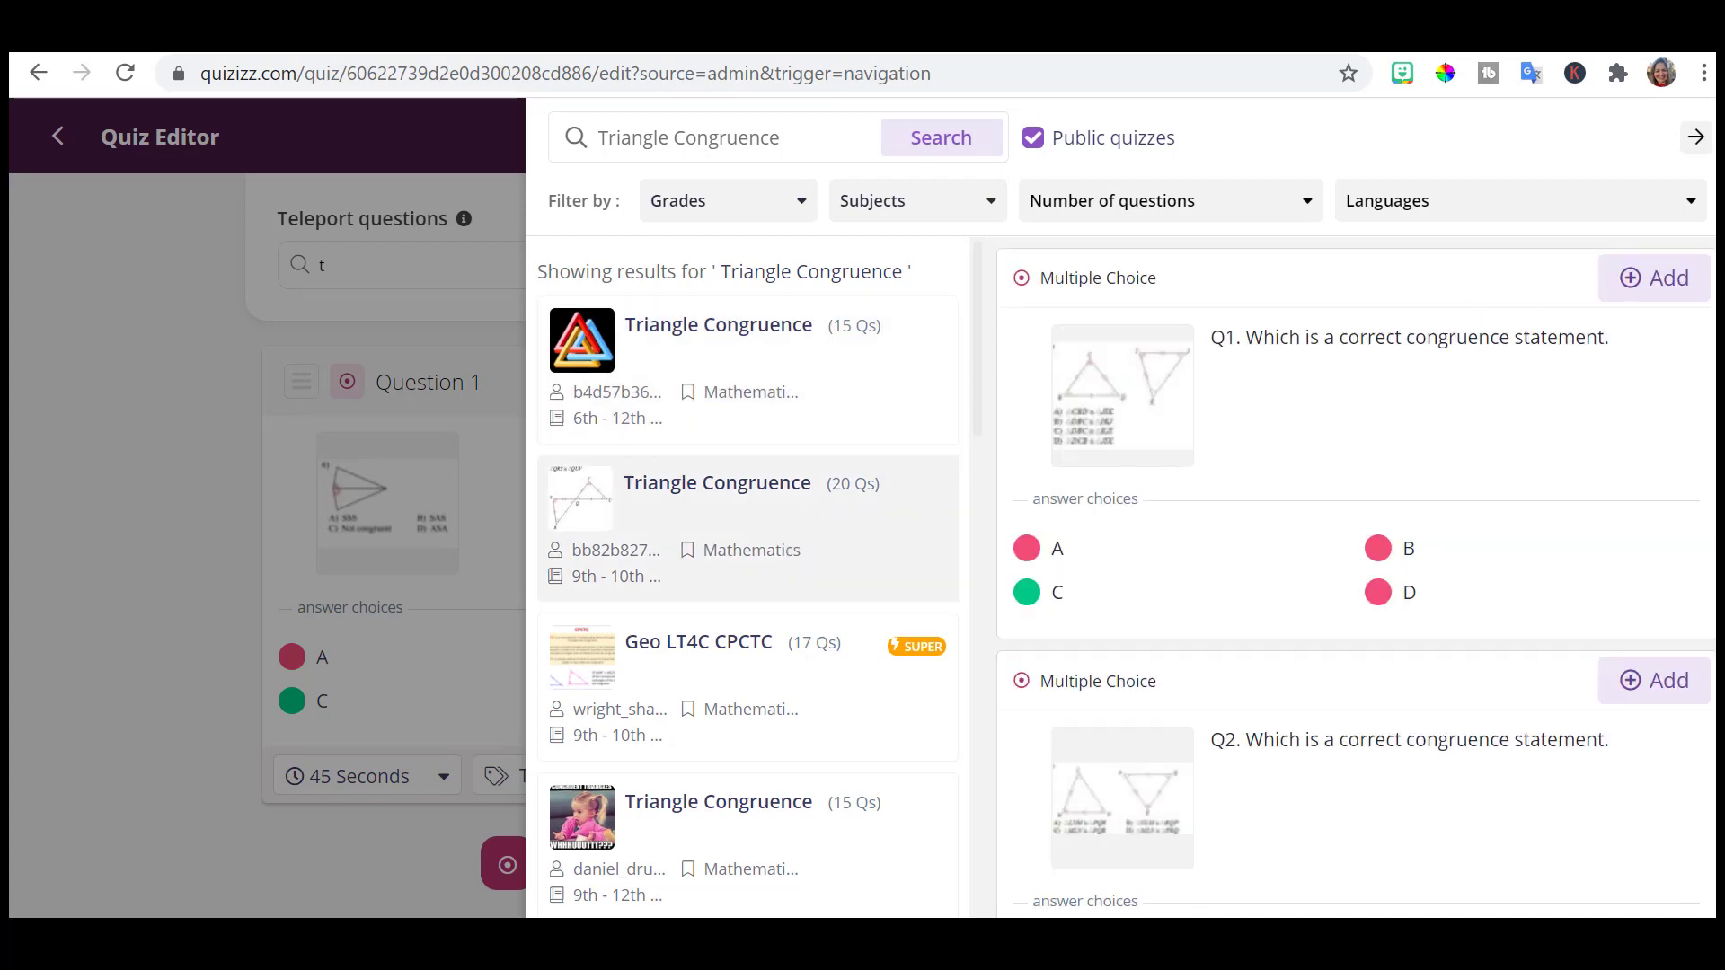
scroll(1356, 572, "down", 6)
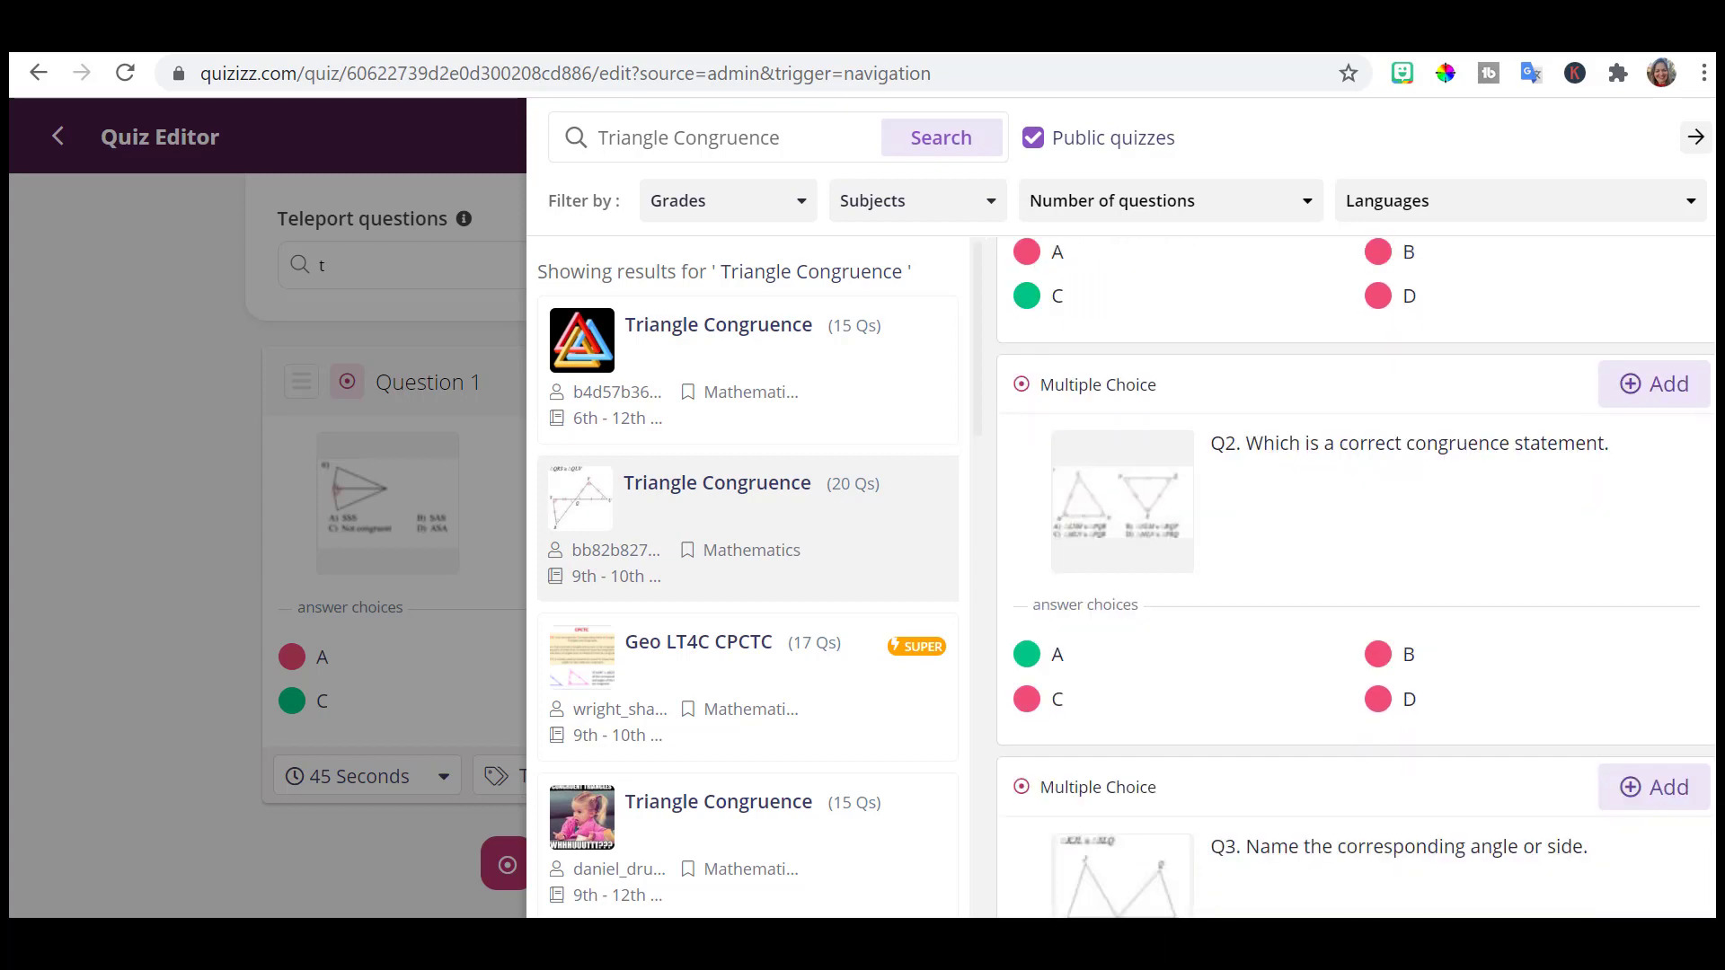
scroll(1356, 572, "down", 4)
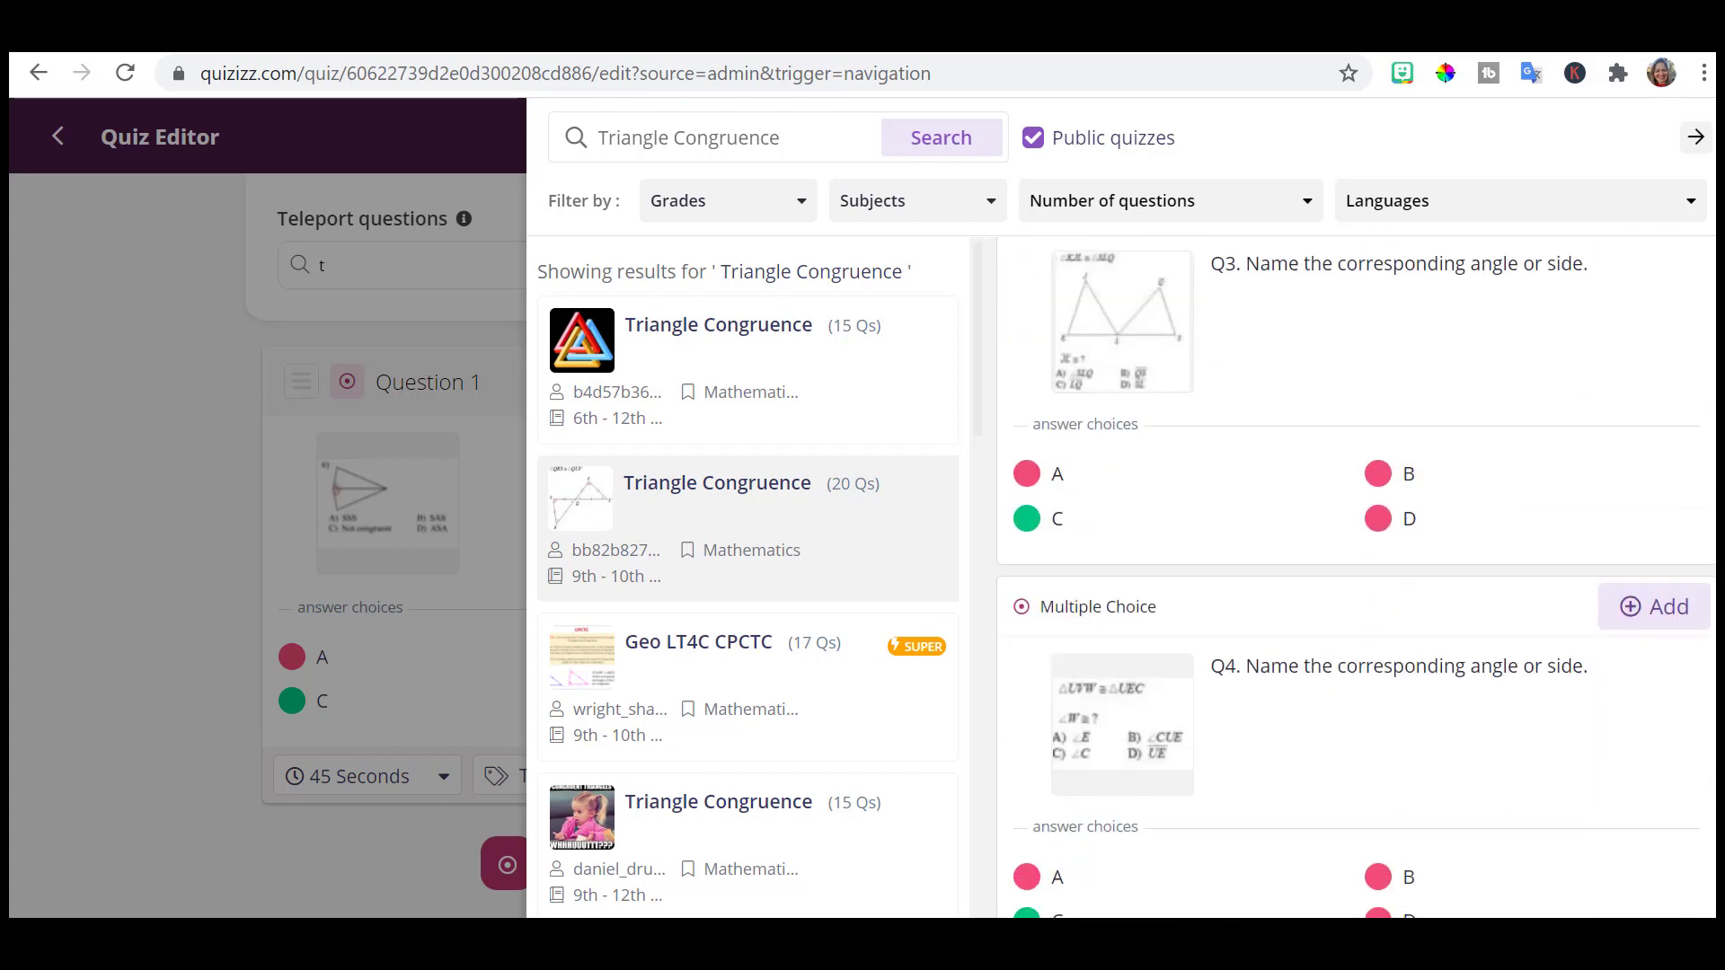
scroll(1667, 467, "down", 1)
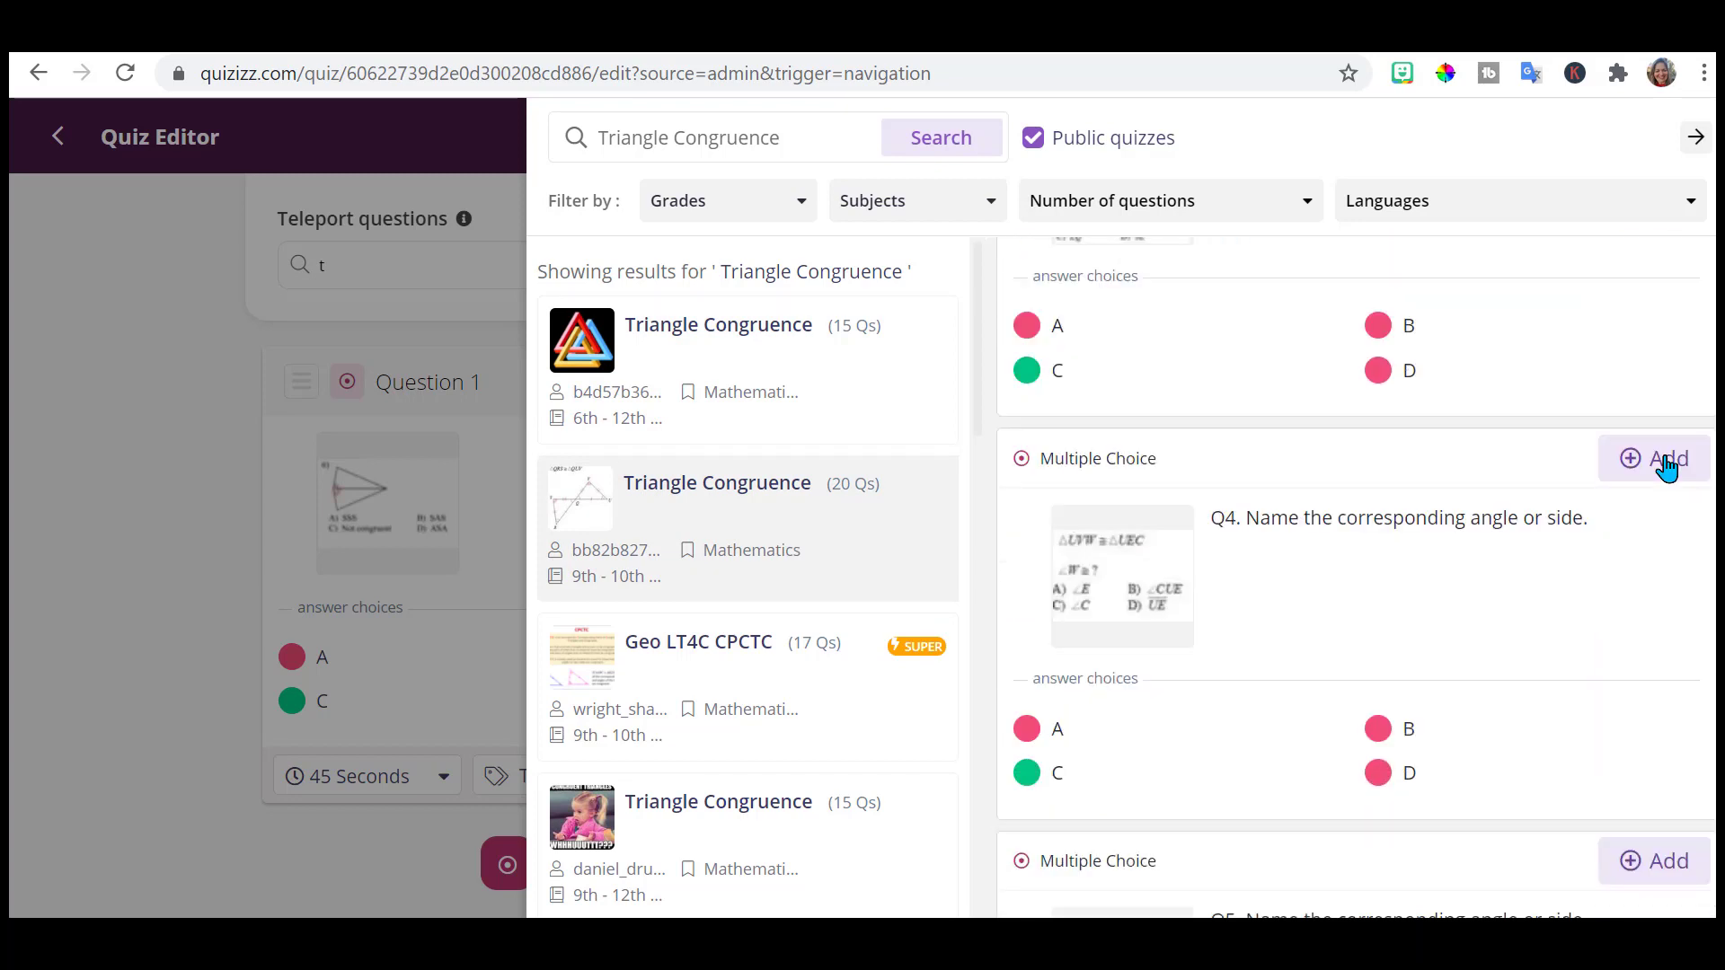
left_click(1666, 464)
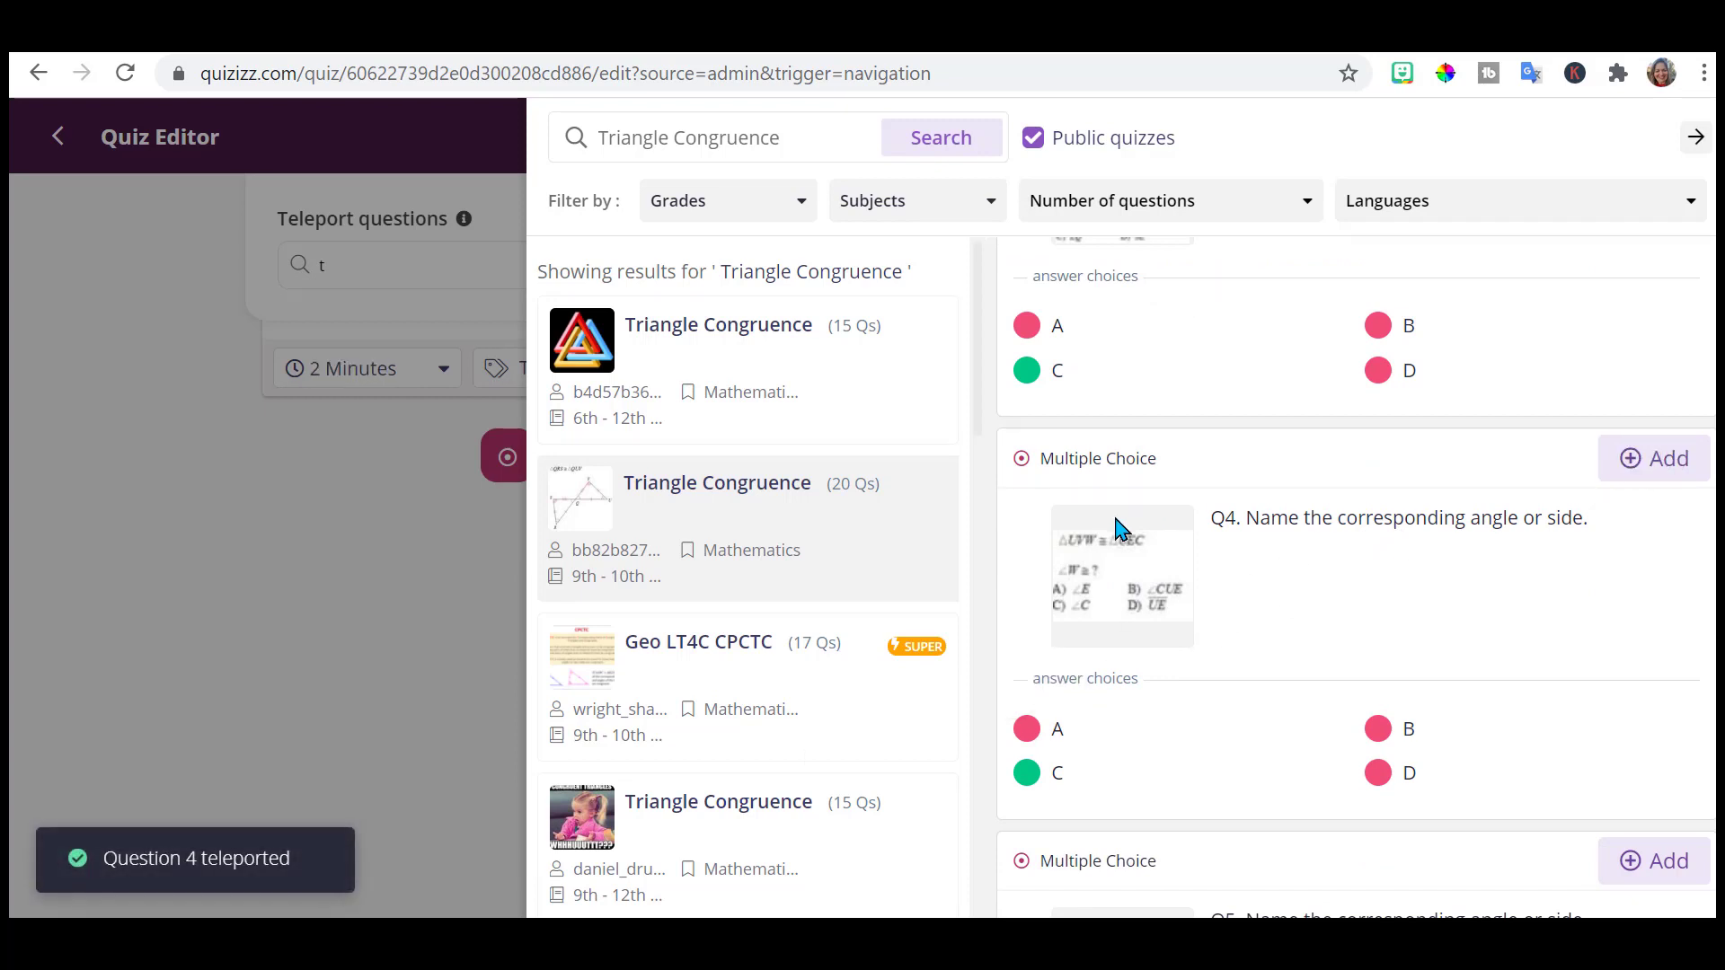
Add the 'Are these triangles congruent?' and ∠A congruence questions from two more quizzes.
left_click(791, 815)
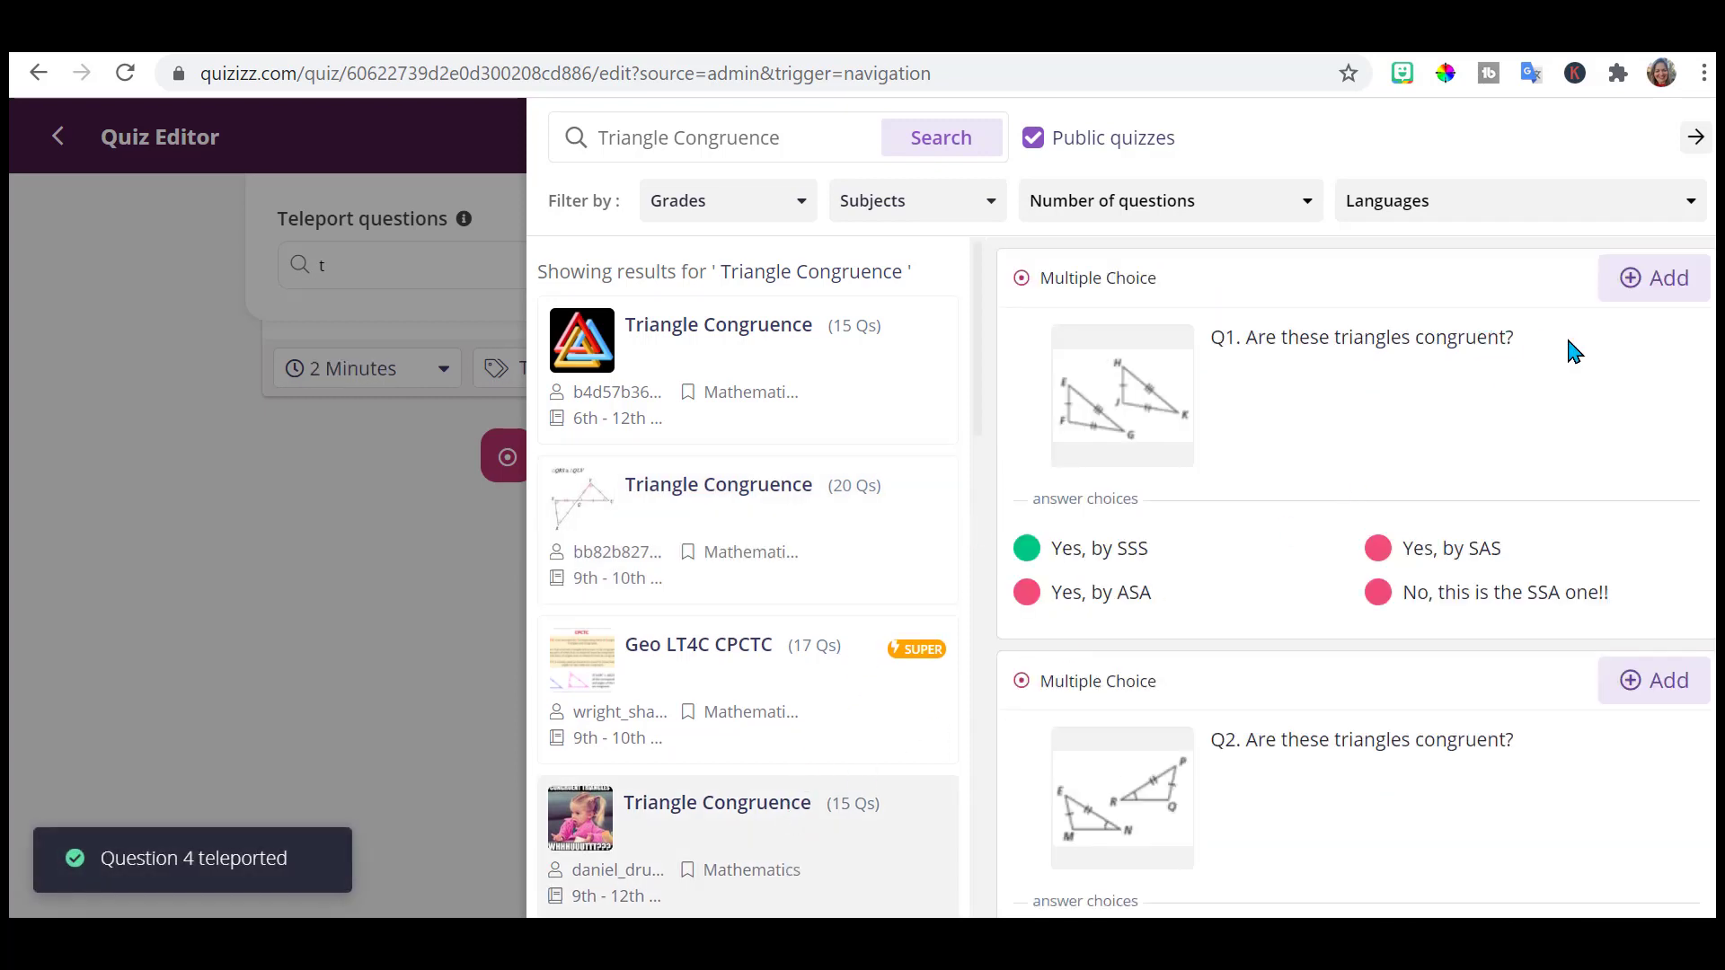
left_click(1662, 284)
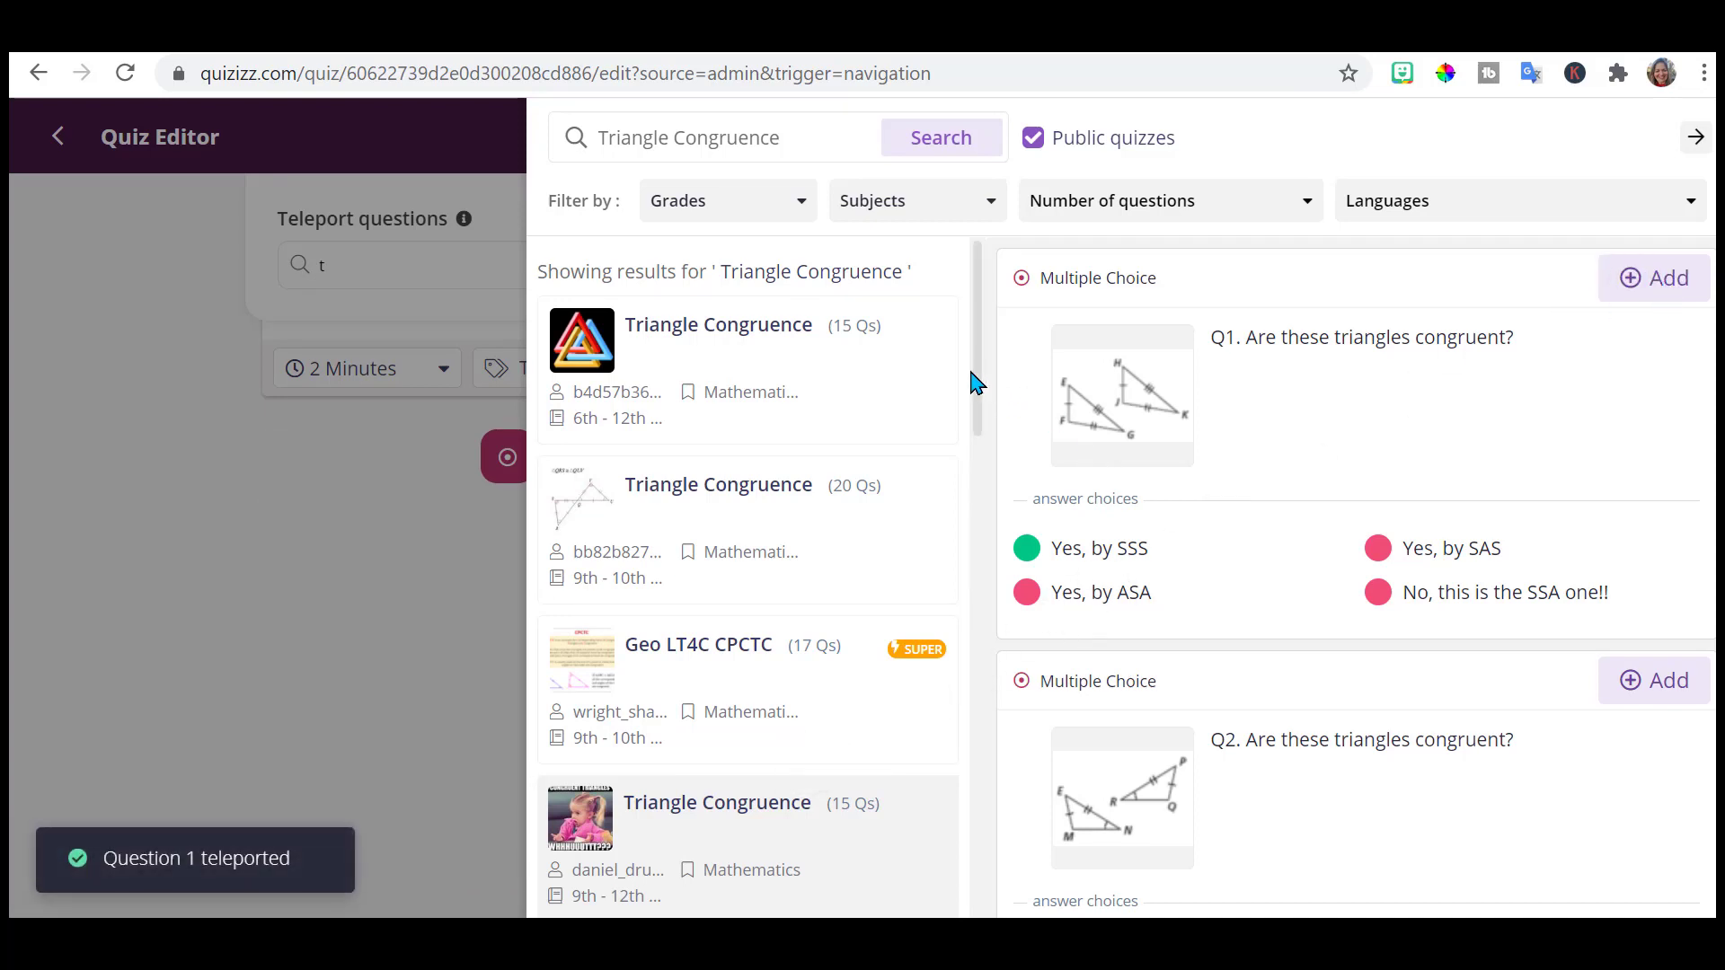
left_click_drag(982, 386, 999, 616)
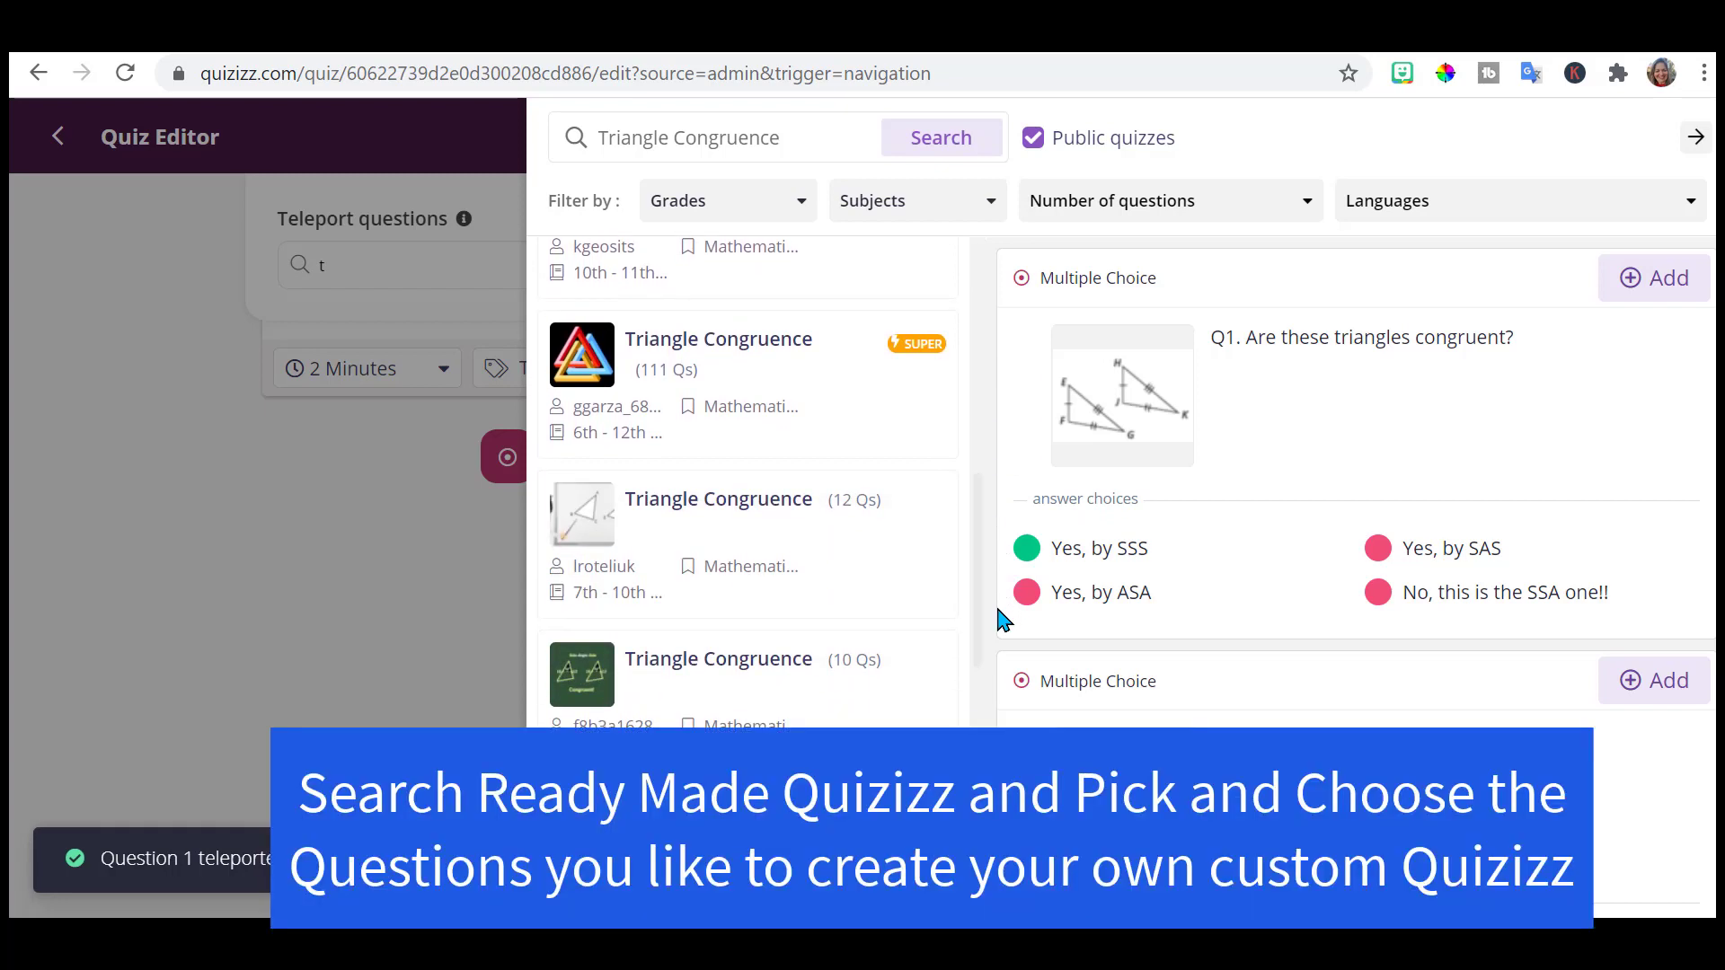
left_click(868, 692)
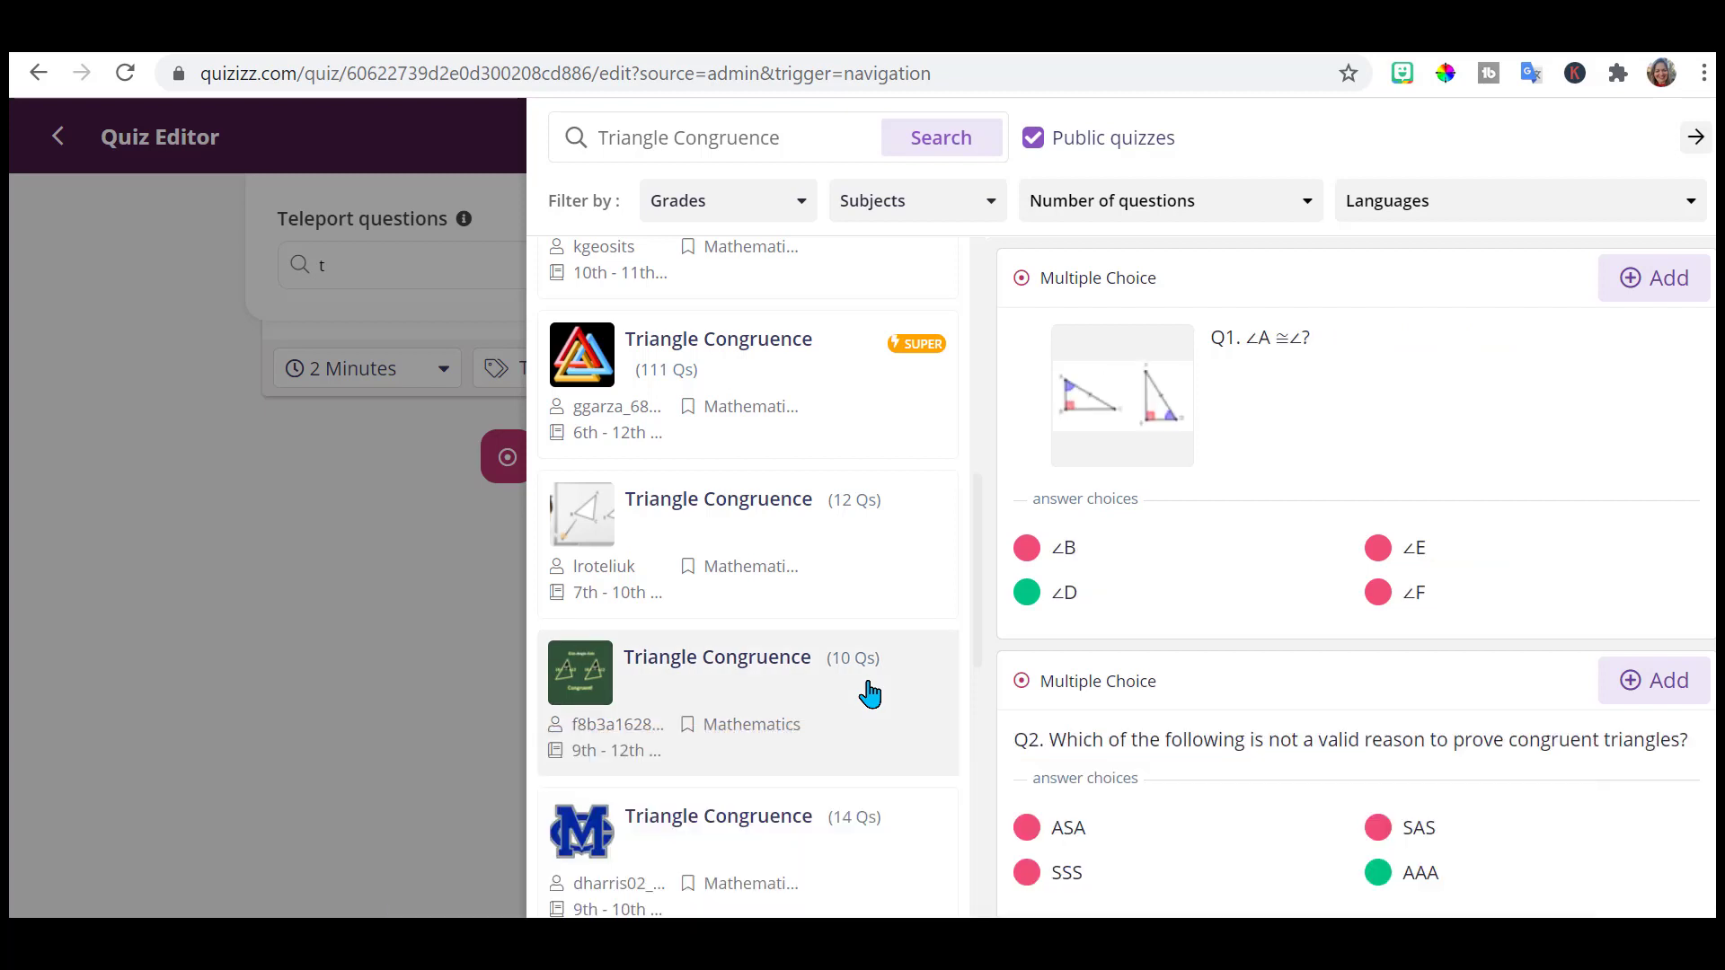
left_click(1656, 284)
key("Escape")
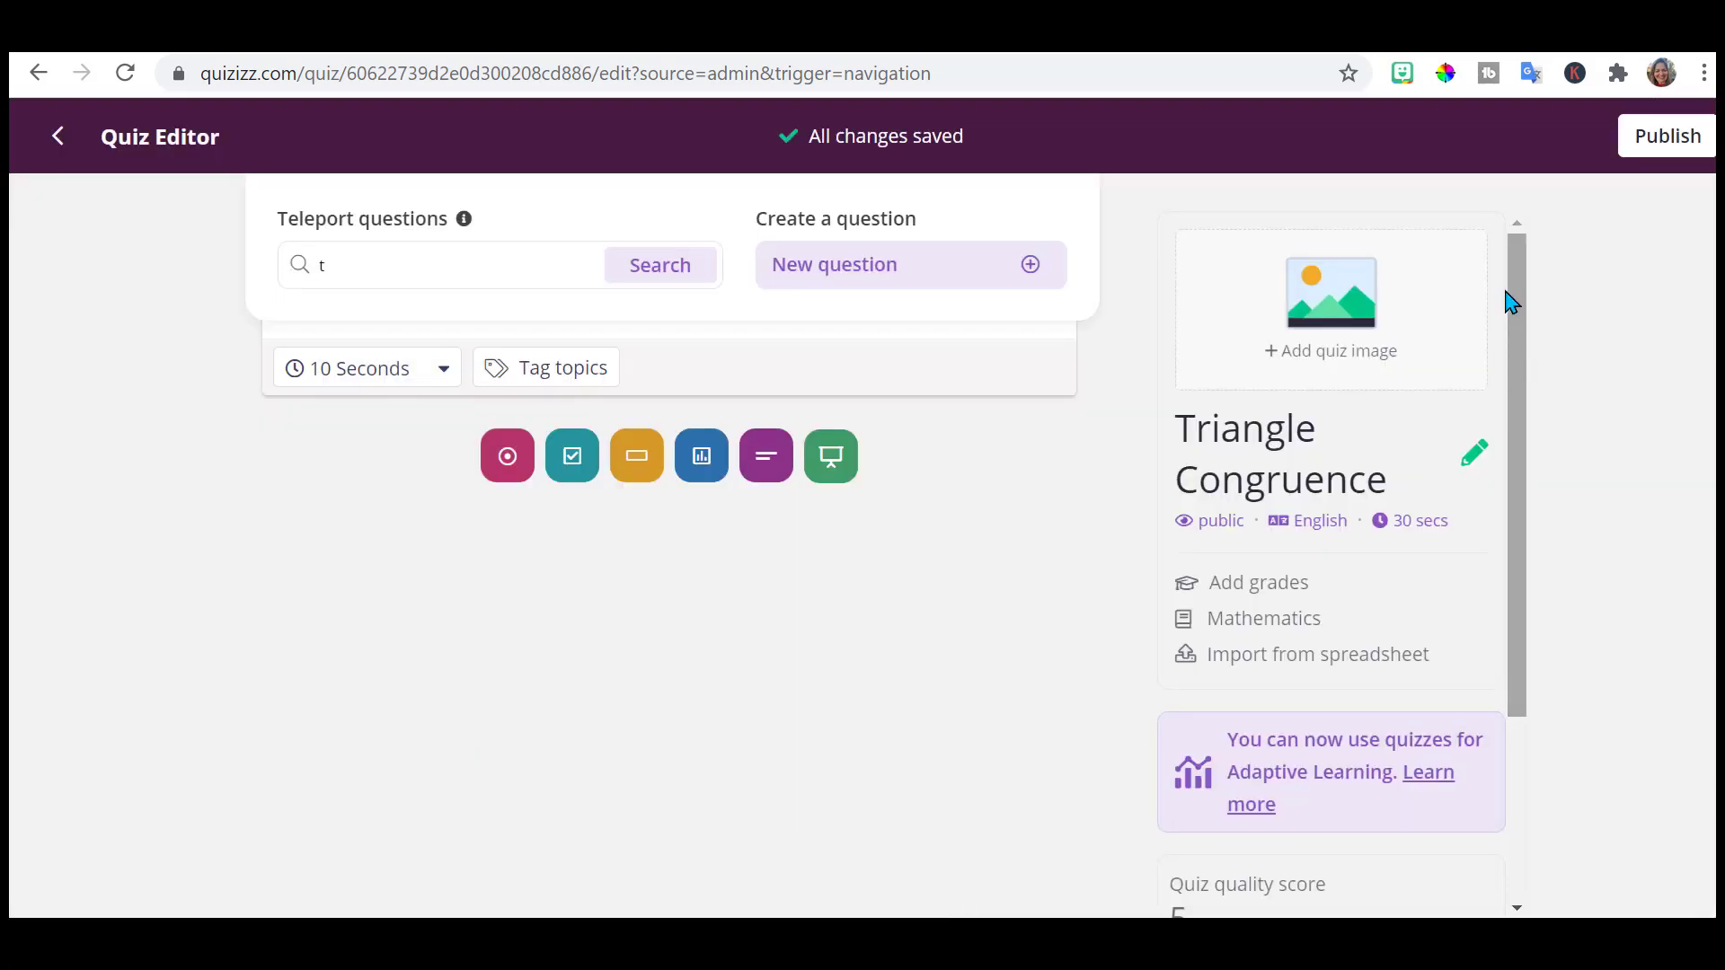
left_click(1341, 319)
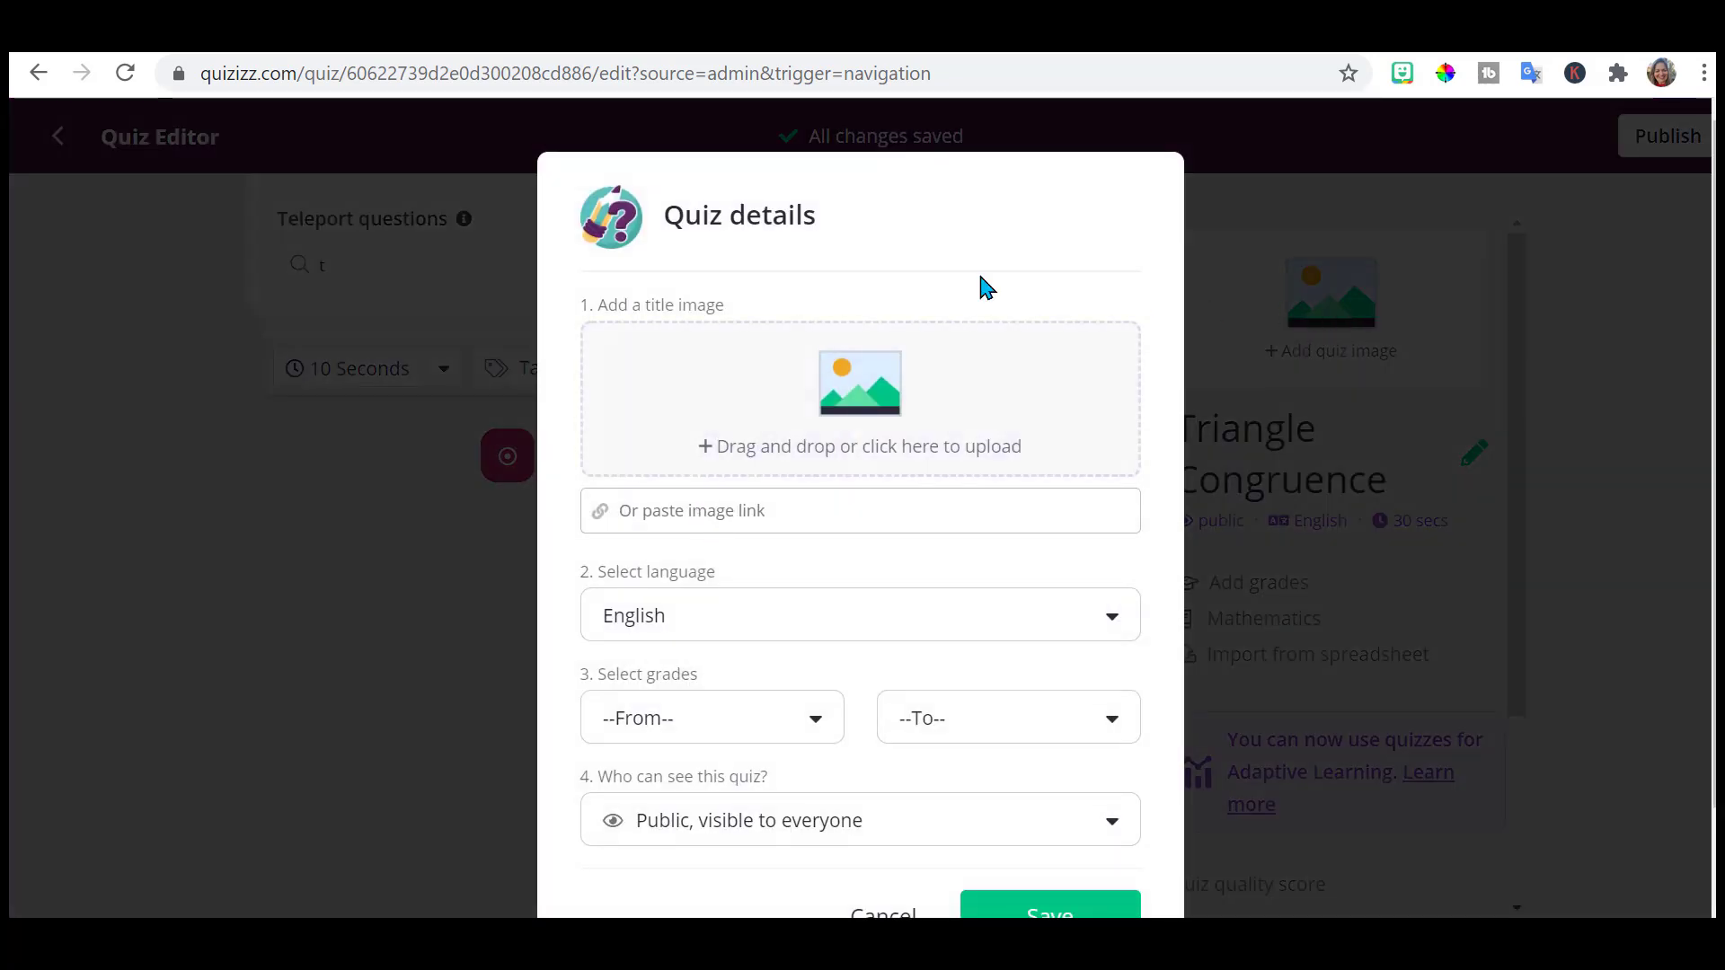
left_click(883, 912)
scroll(883, 898, "down", 3)
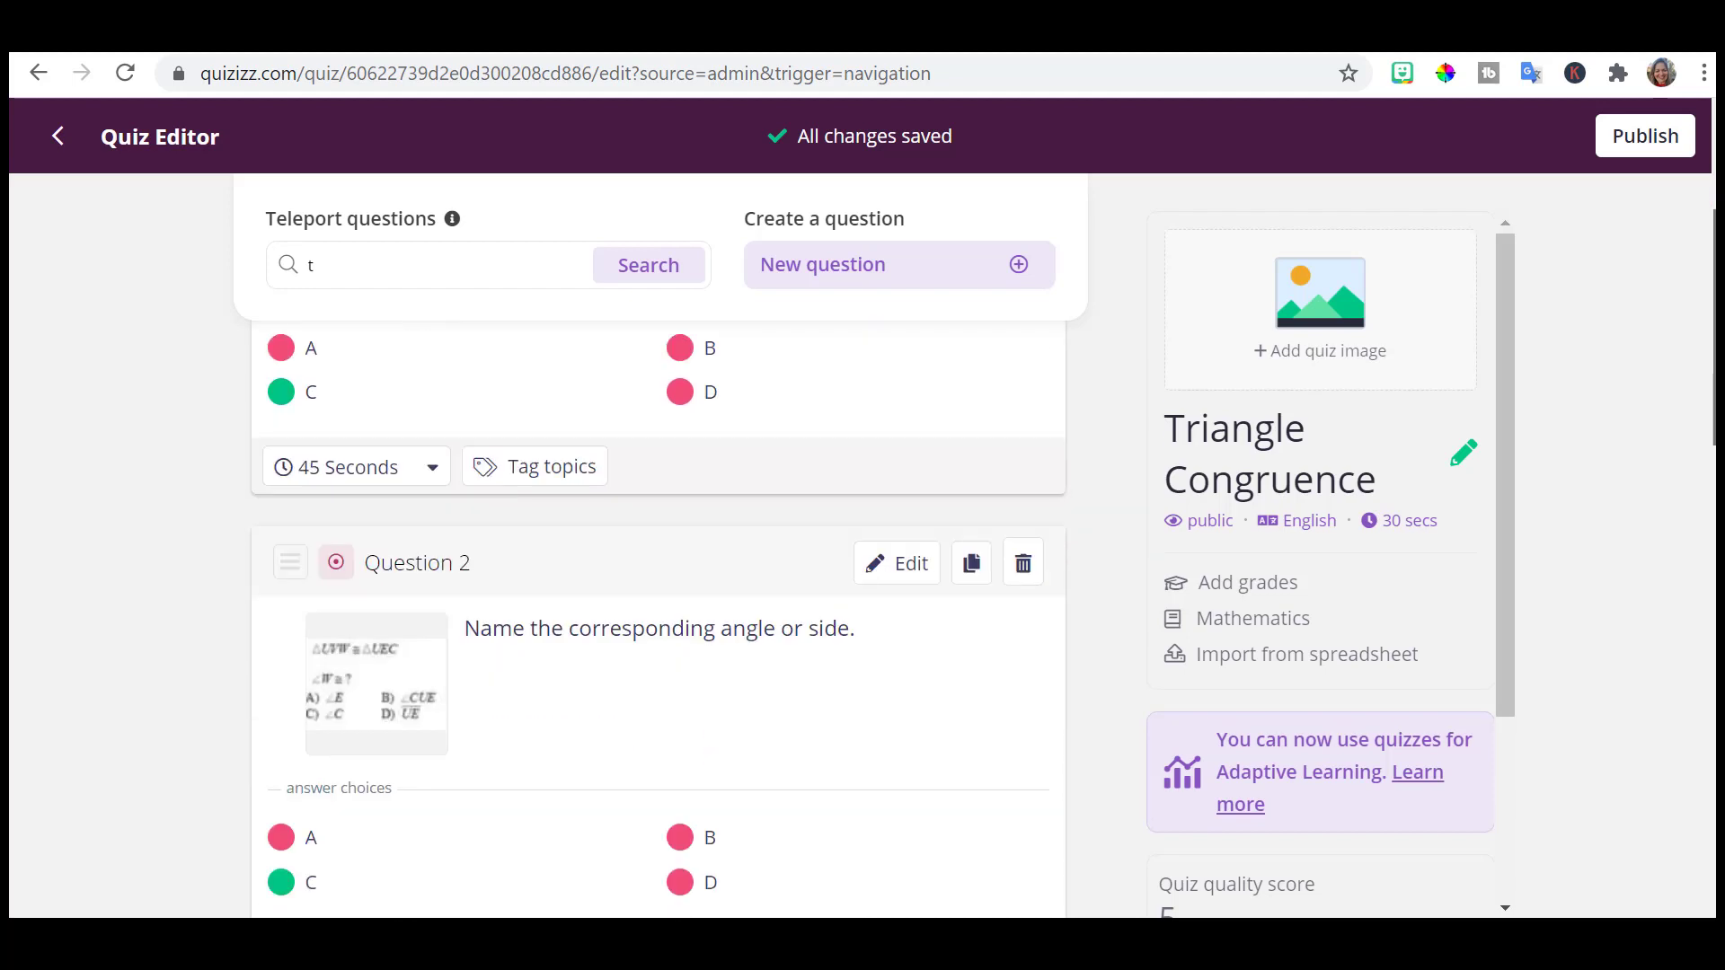
scroll(658, 584, "up", 3)
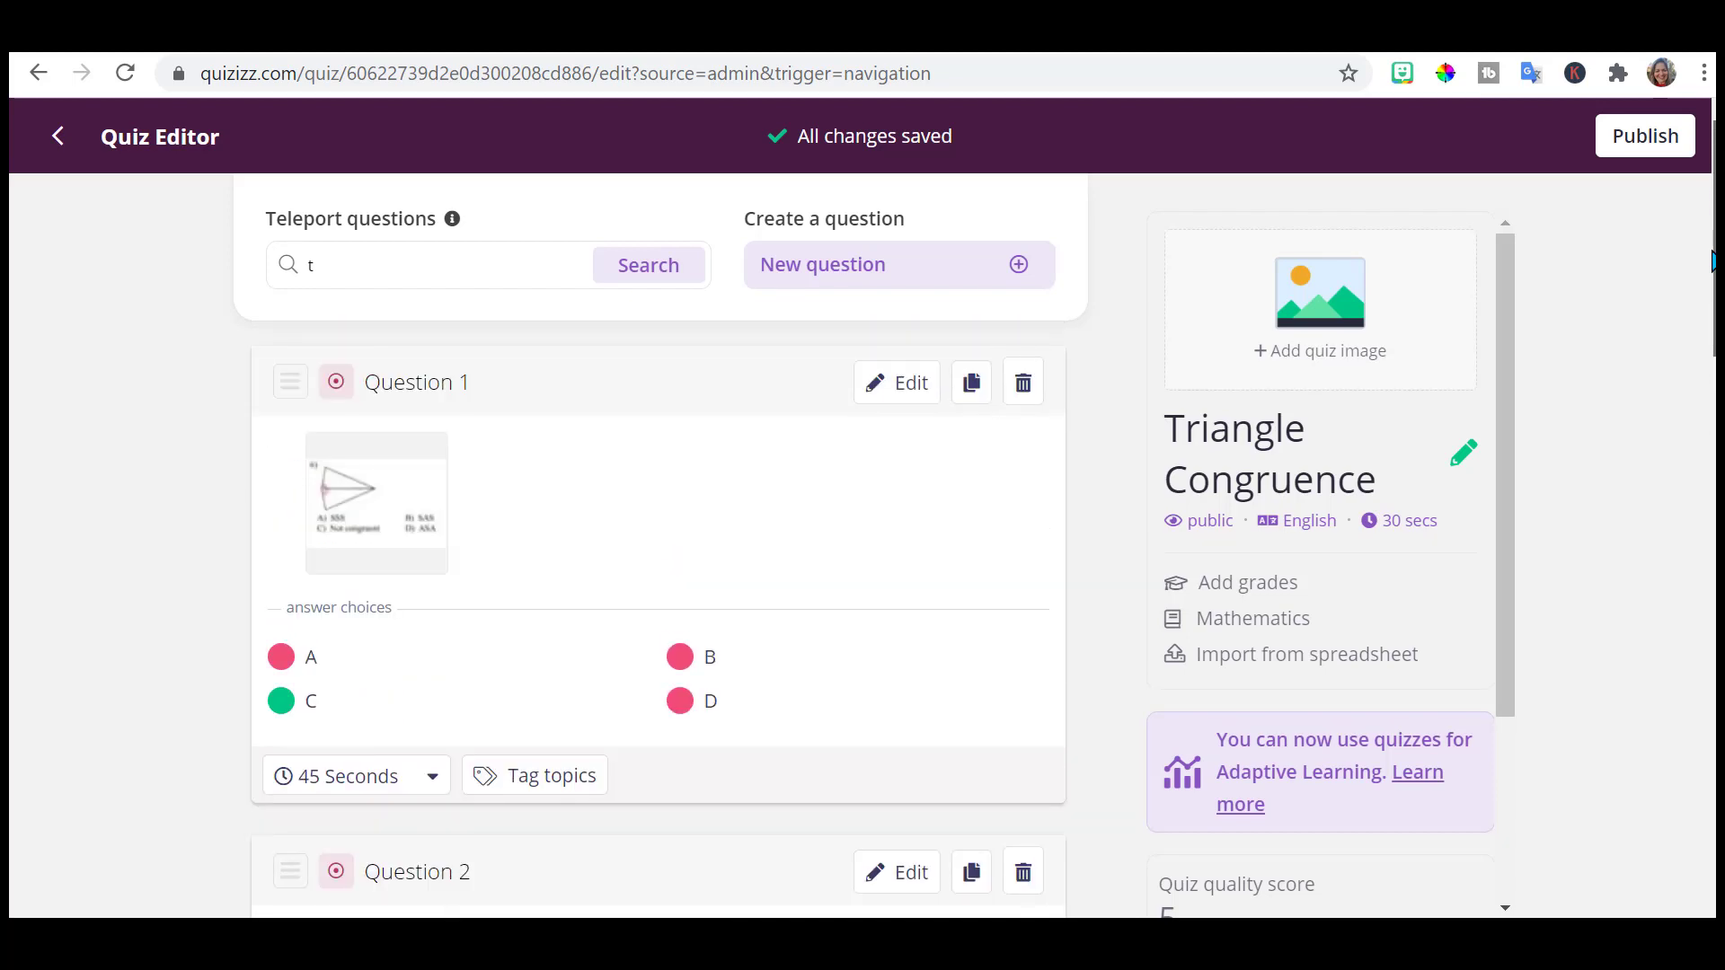
scroll(1712, 274, "down", 4)
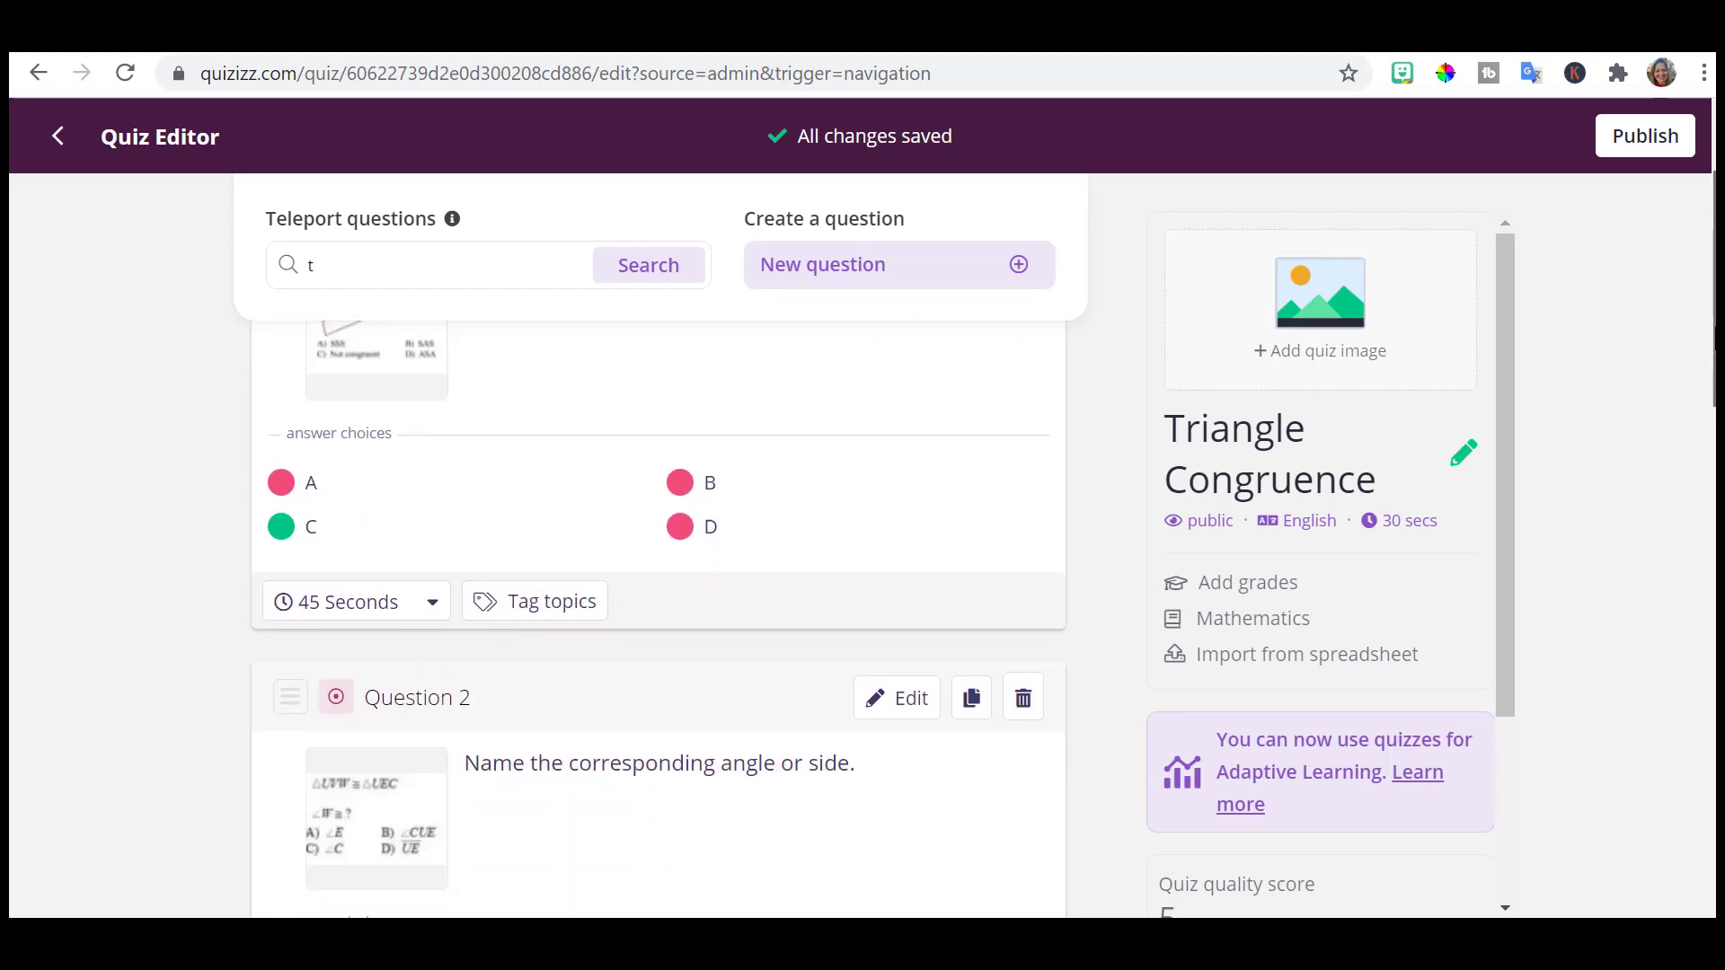
scroll(658, 539, "down", 4)
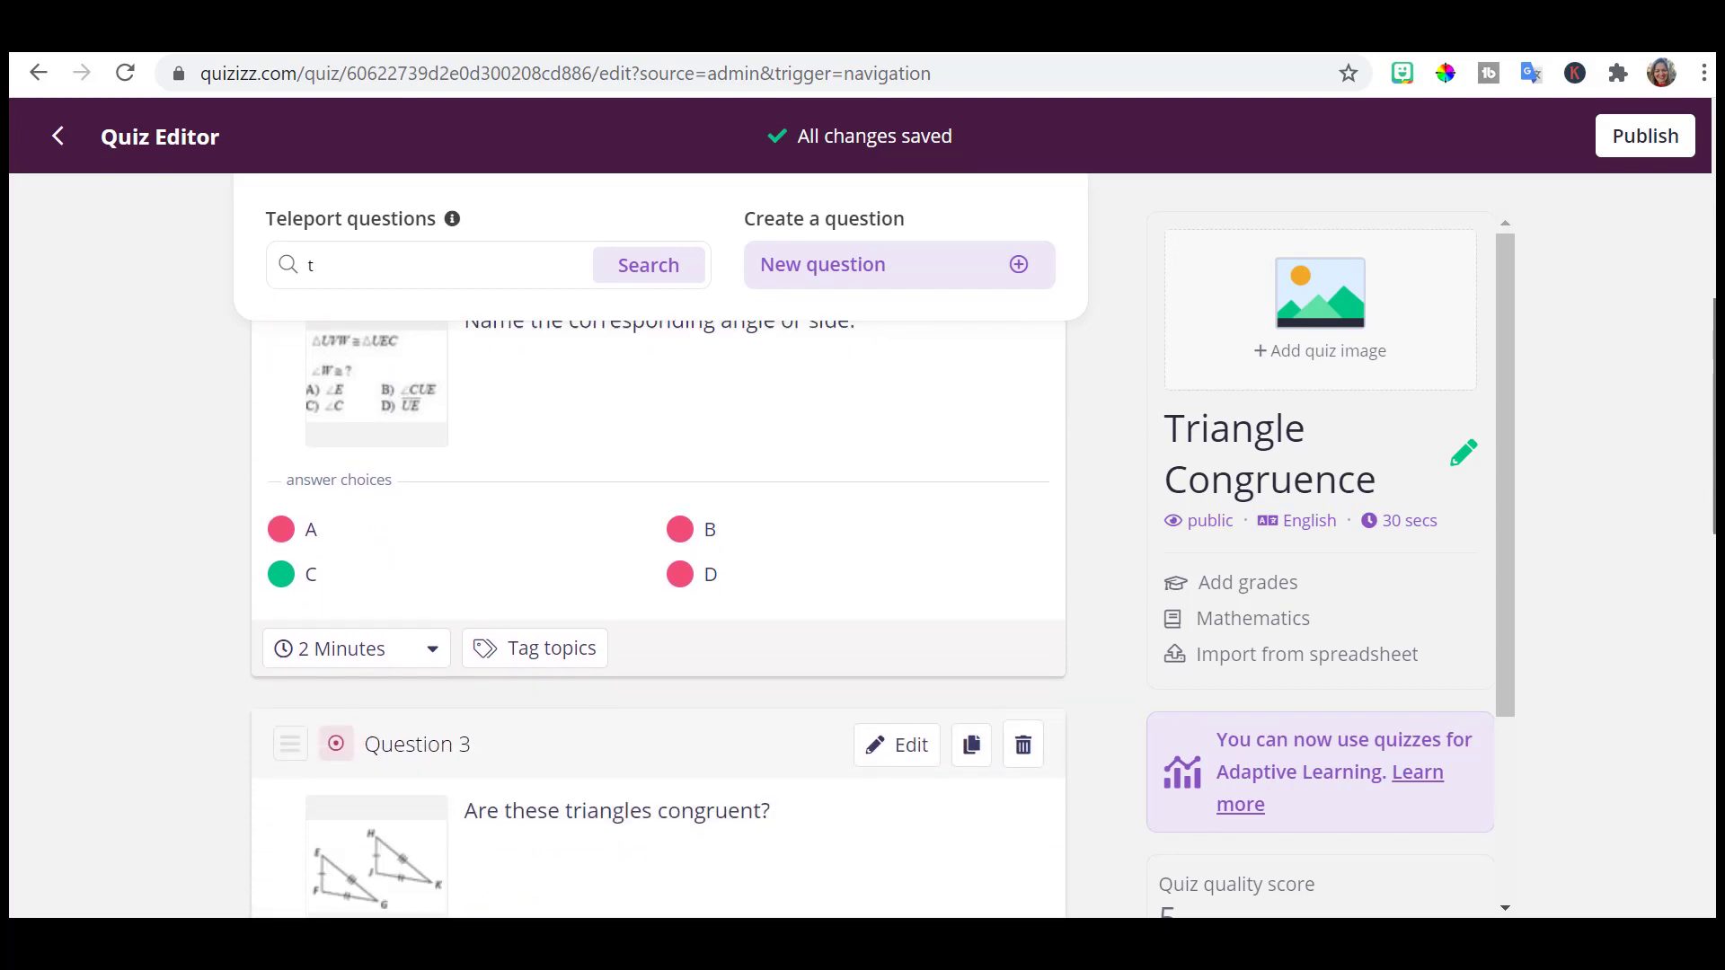
scroll(658, 539, "down", 4)
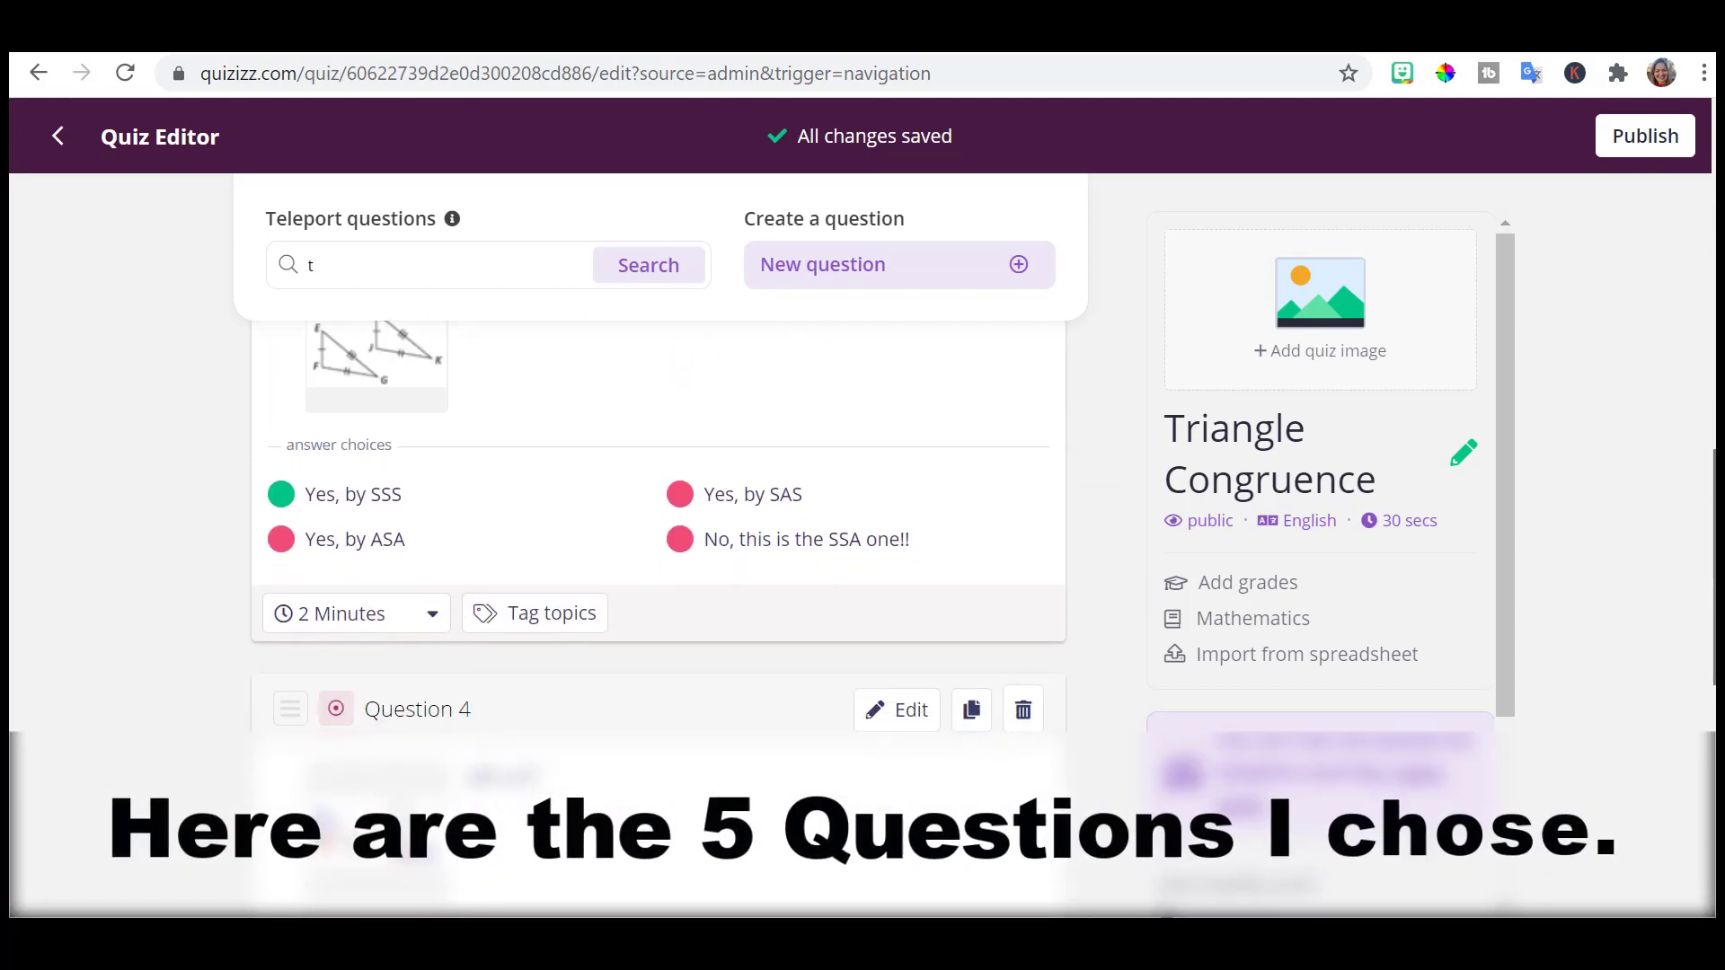
scroll(657, 539, "down", 4)
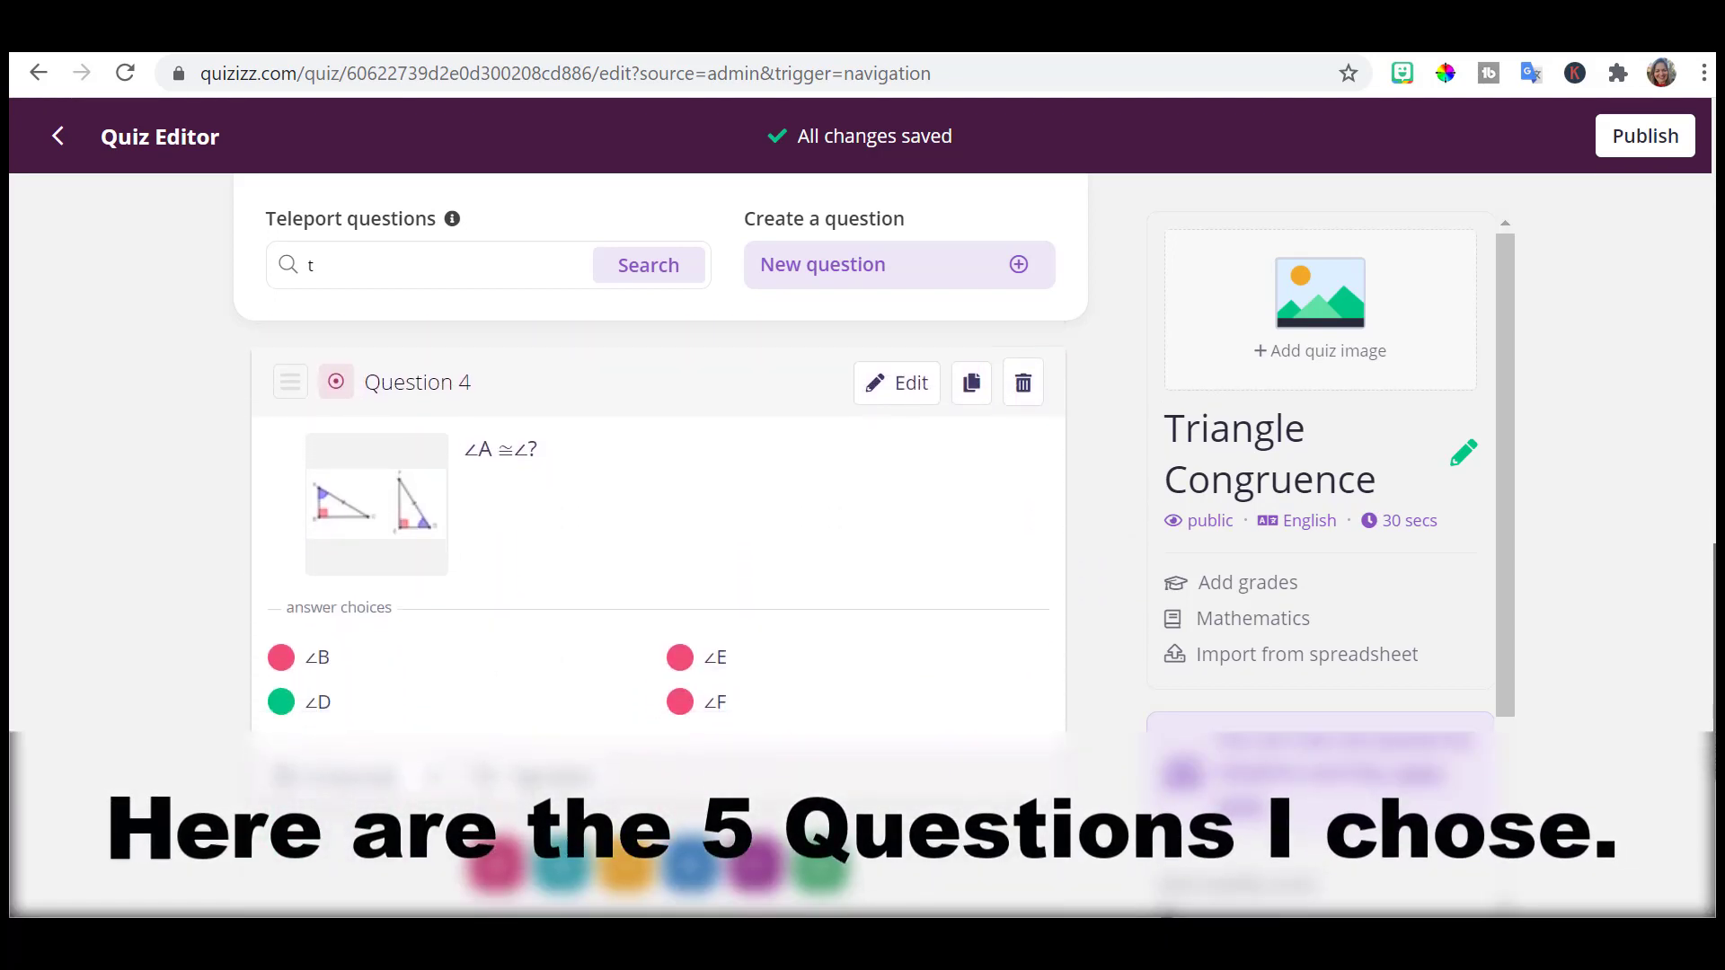
scroll(489, 575, "down", 3)
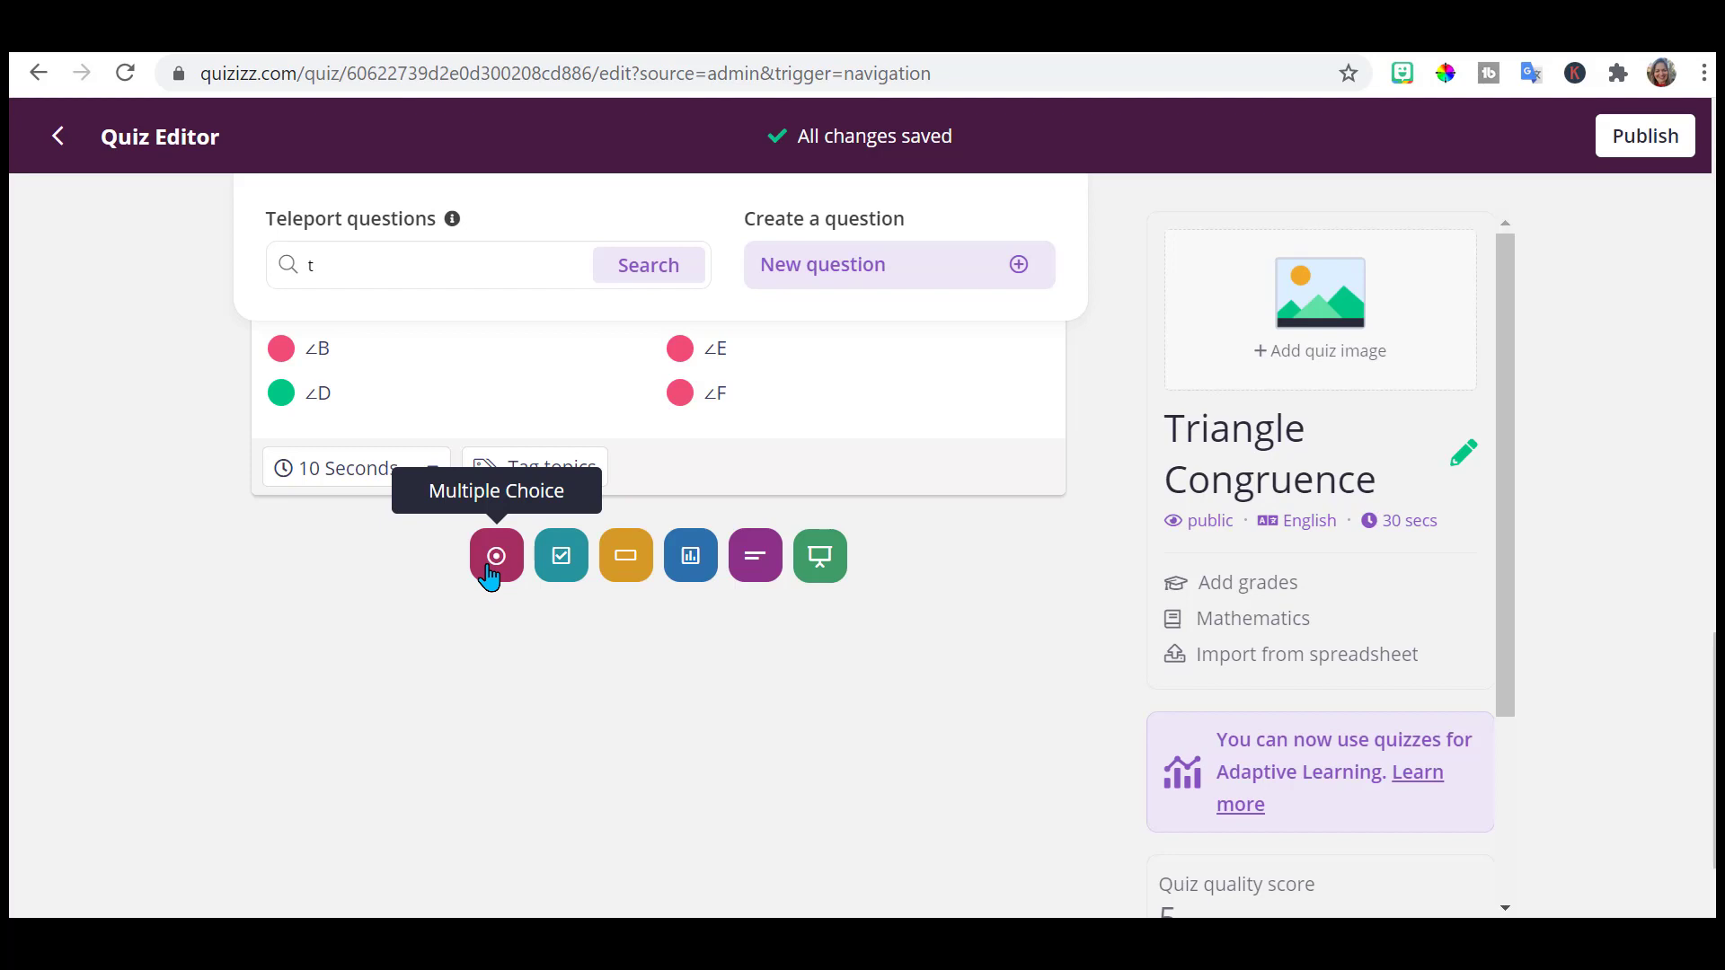
Create a multiple-choice question about a favorite place with answers Home, Maui, Beach, Mountains.
left_click(496, 557)
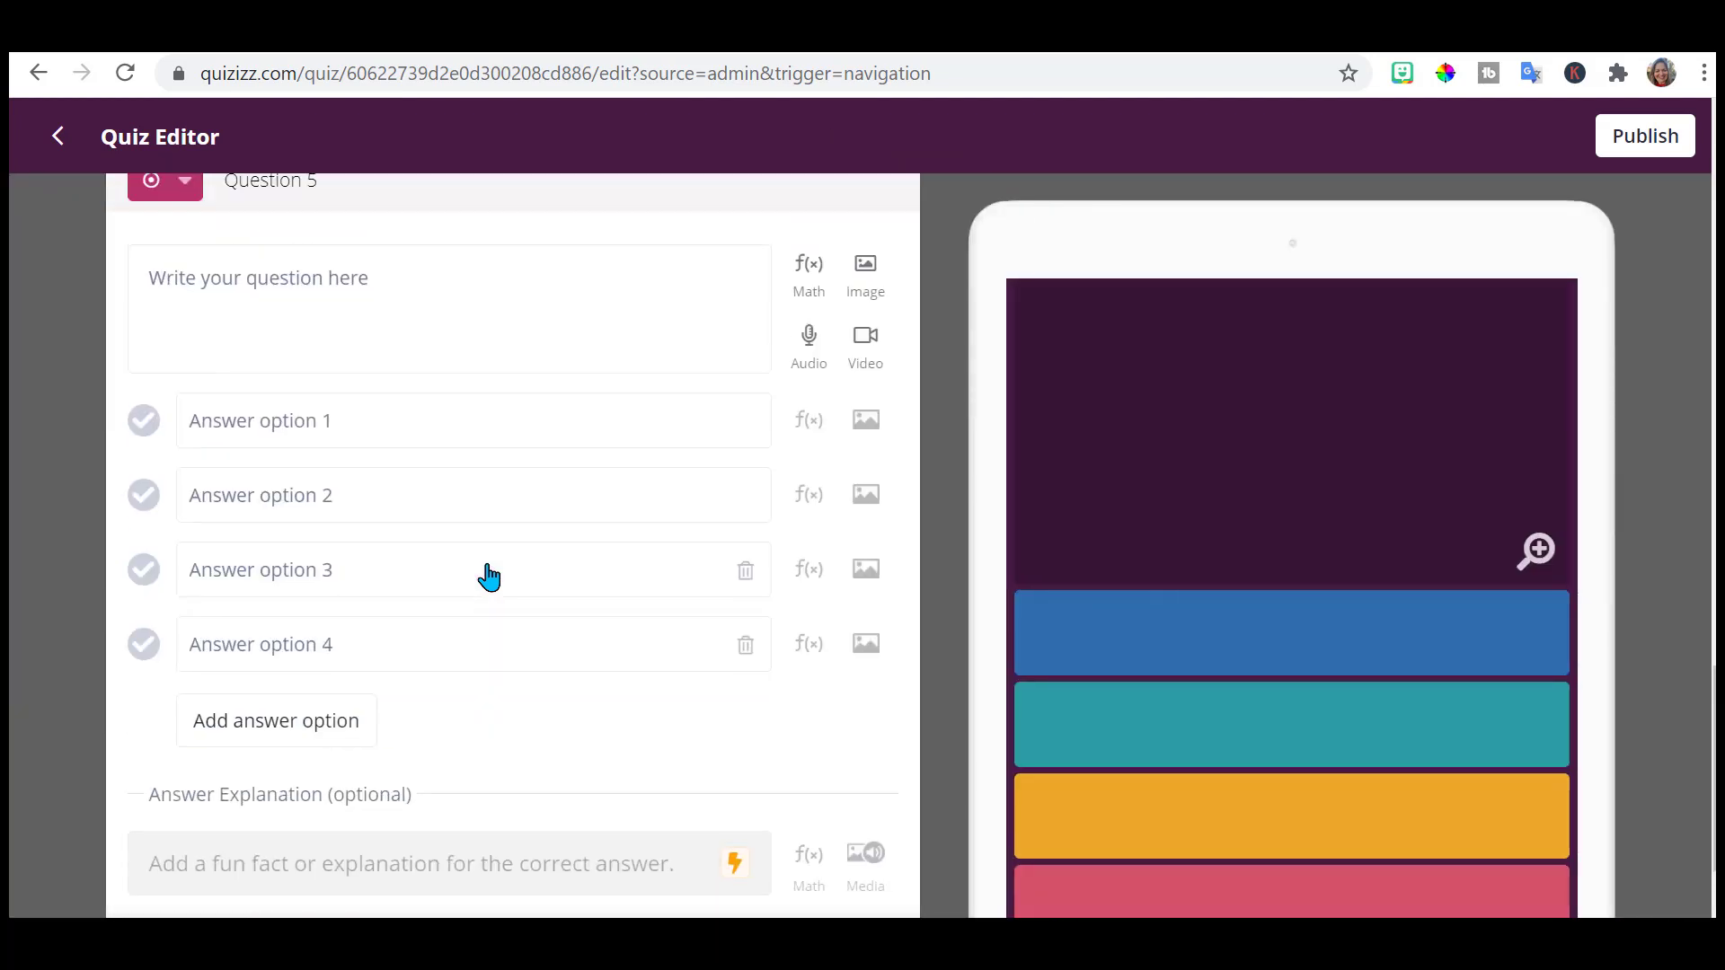
left_click(192, 333)
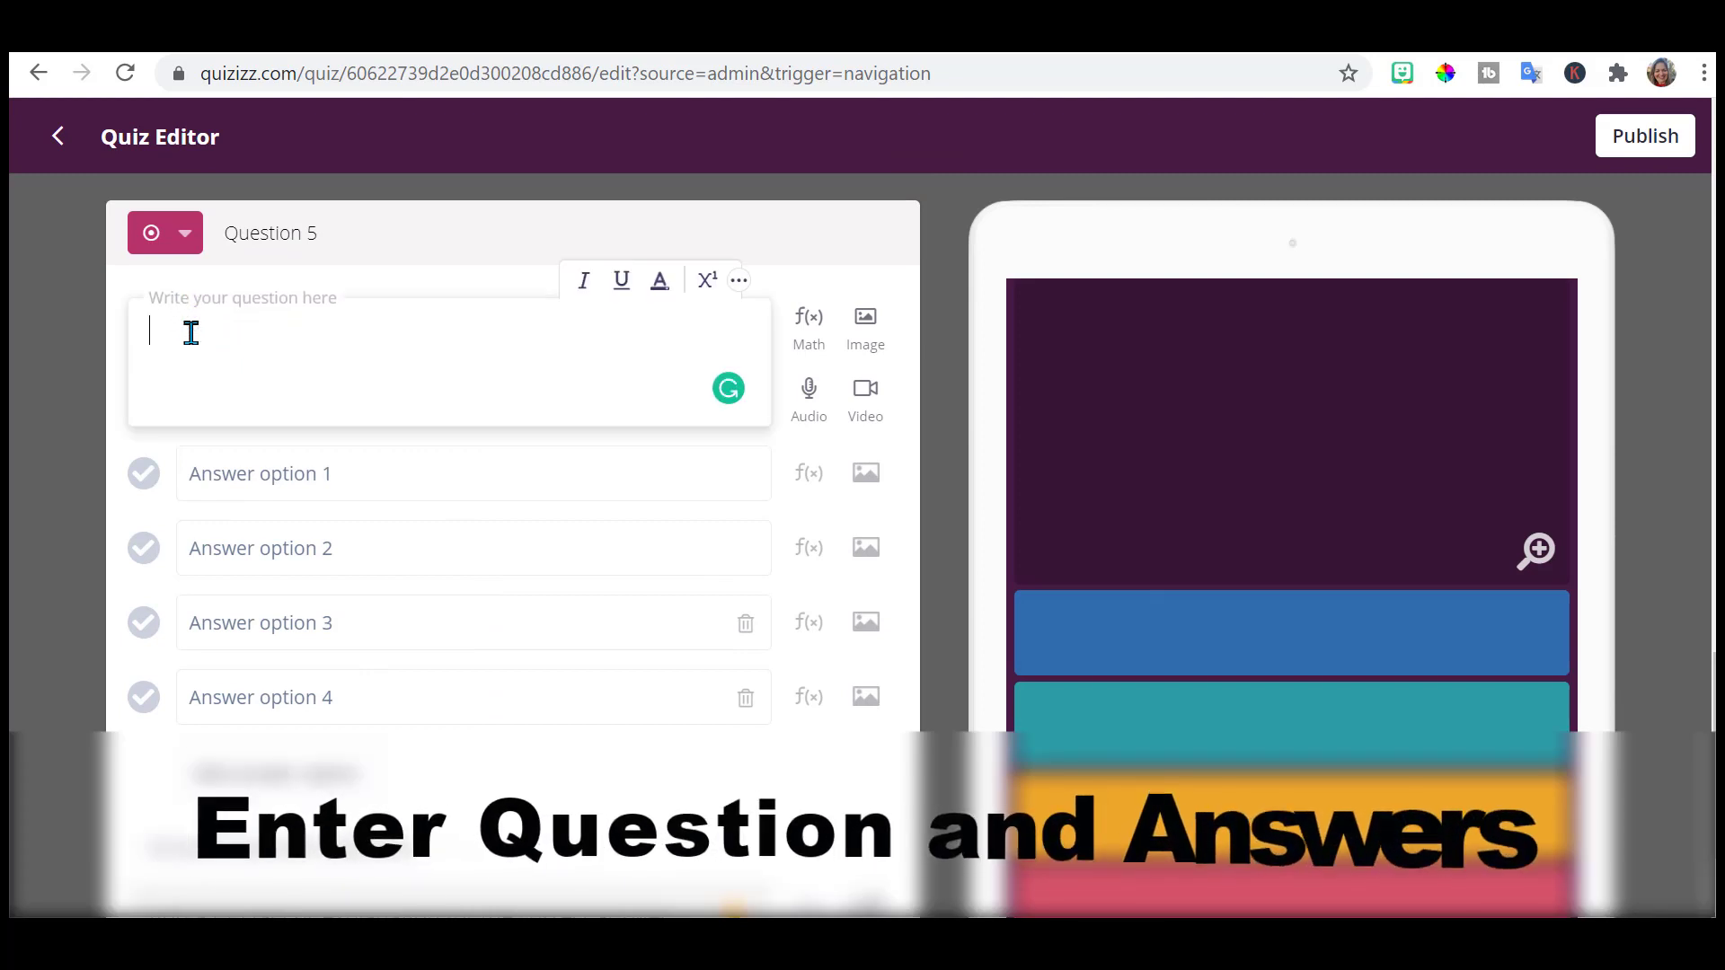
type("What is Mrs Tarleton's favorite place?")
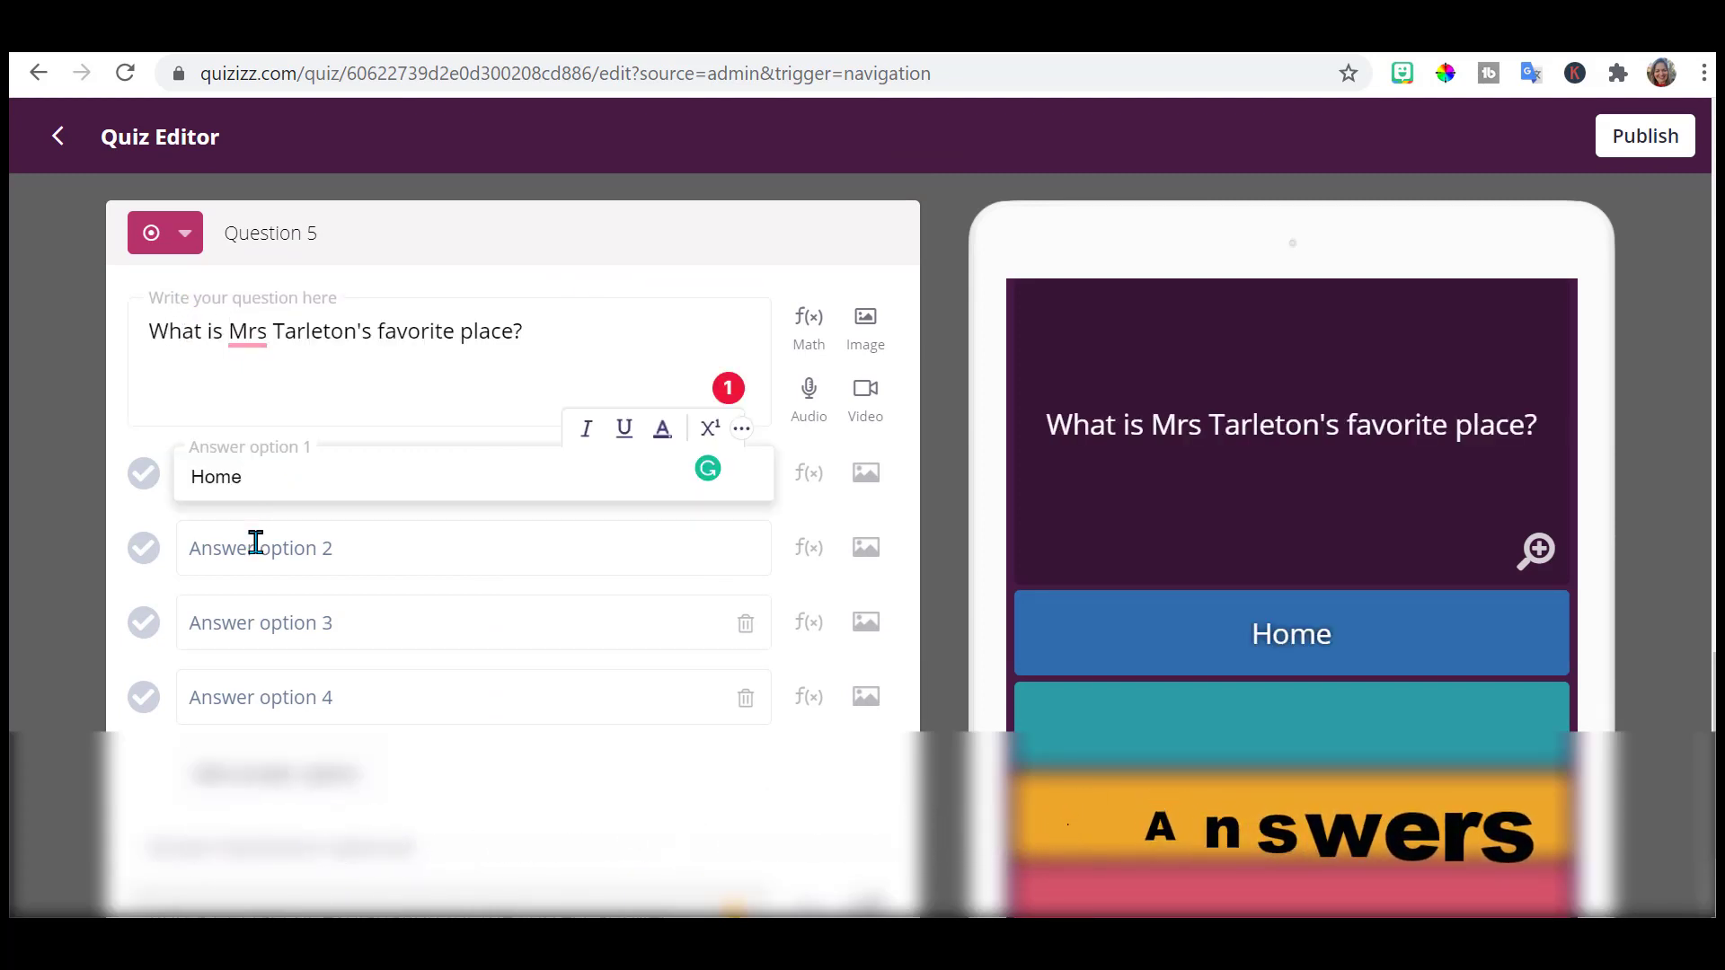
left_click(255, 546)
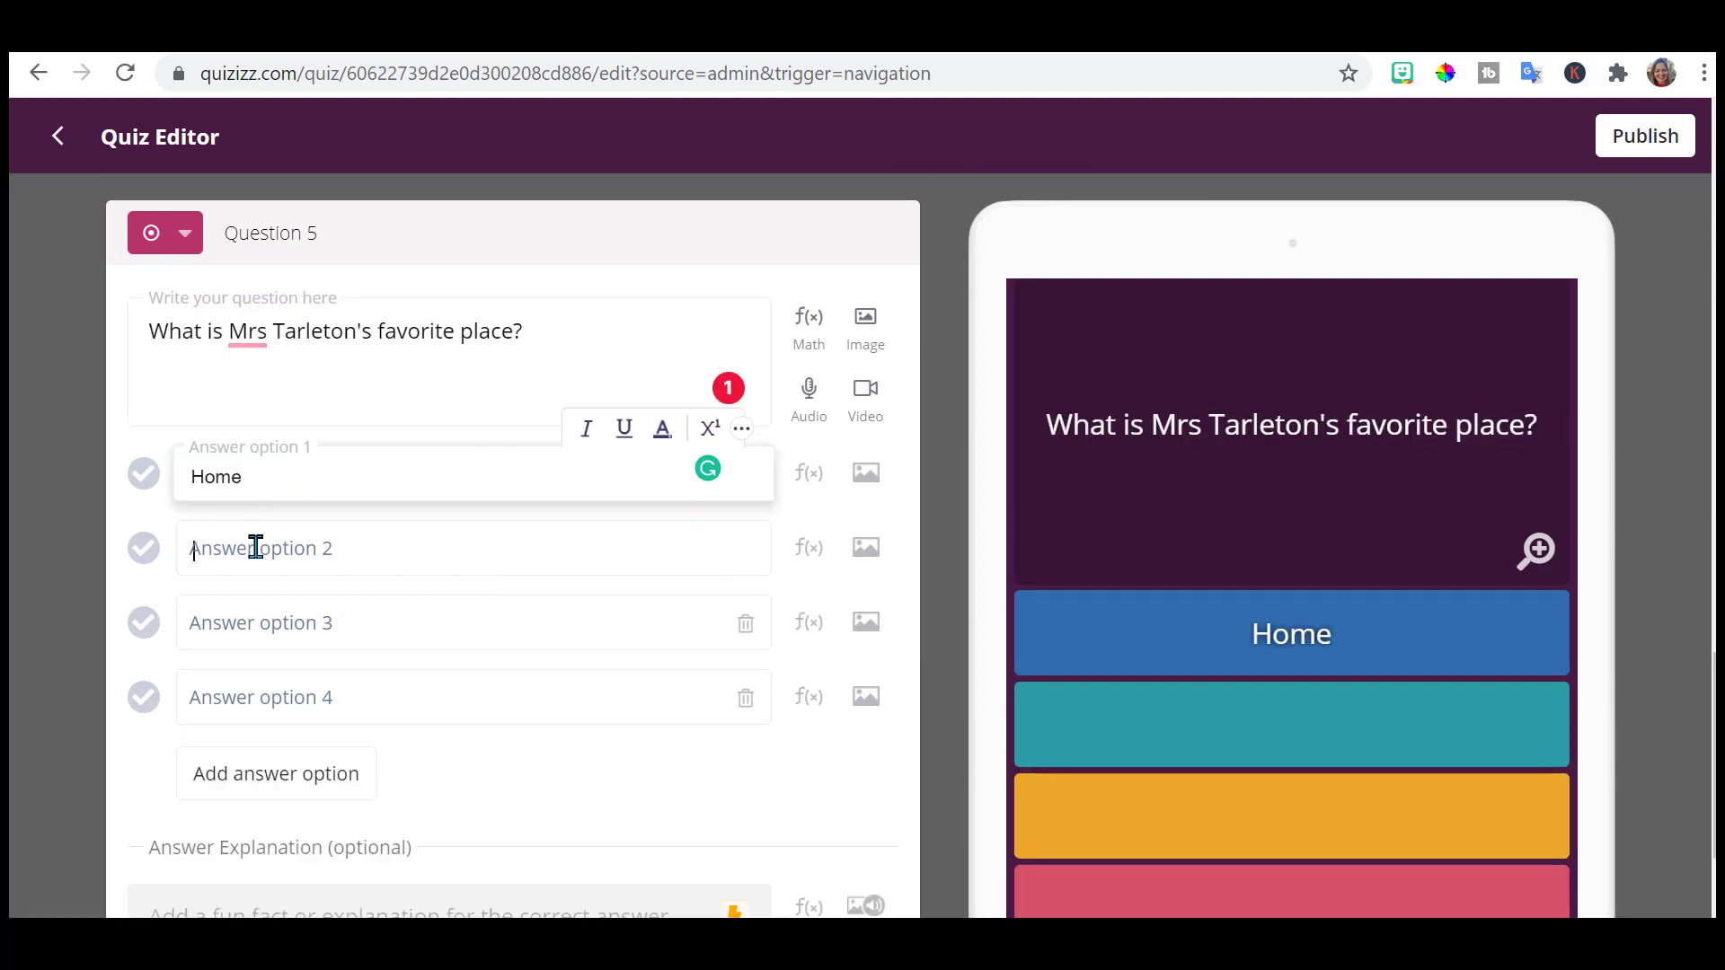
type("Maui")
left_click(239, 624)
type("Beach")
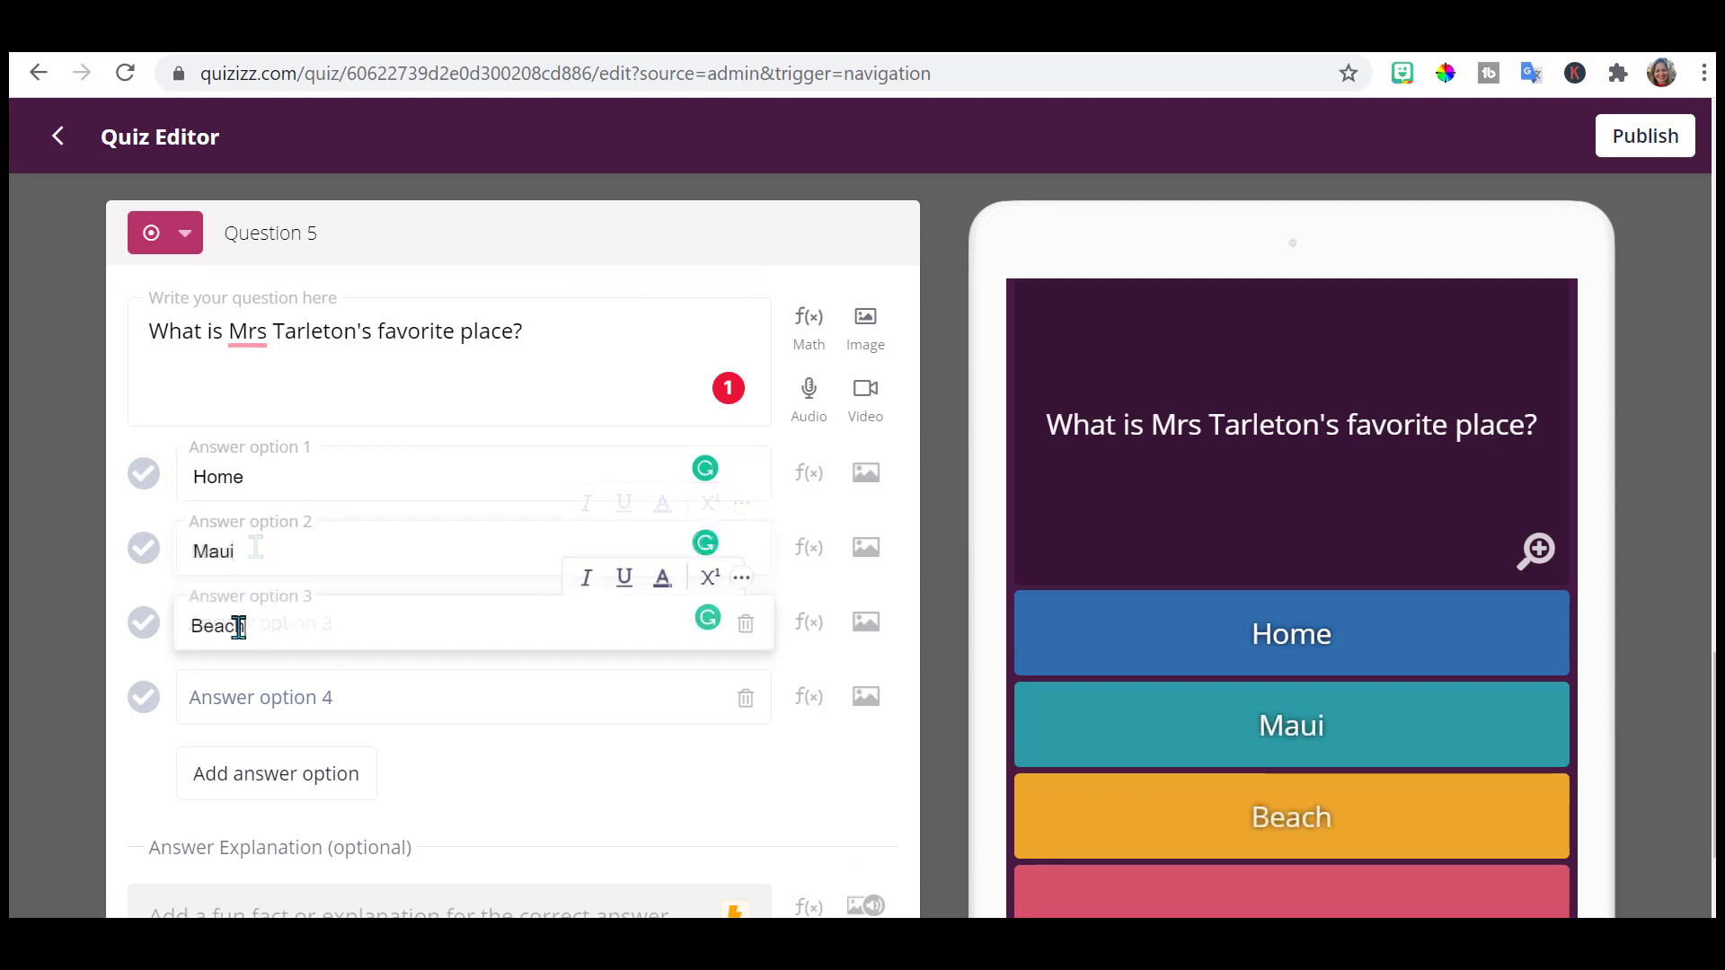
left_click(232, 694)
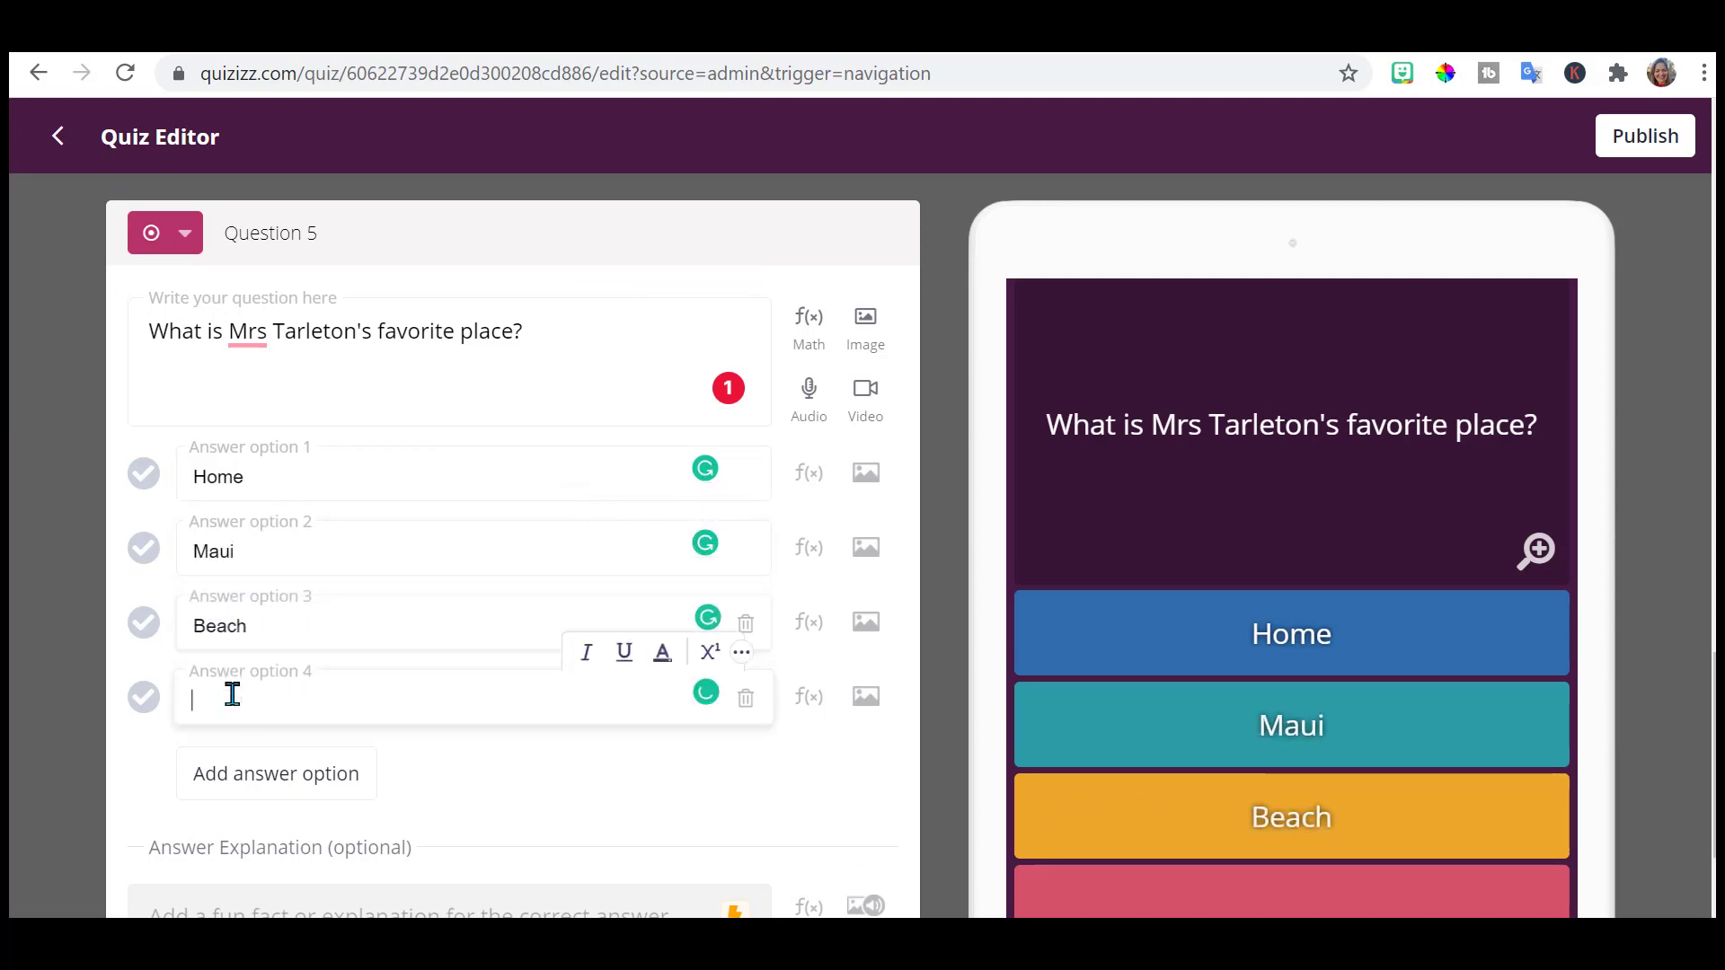
type("Mountains")
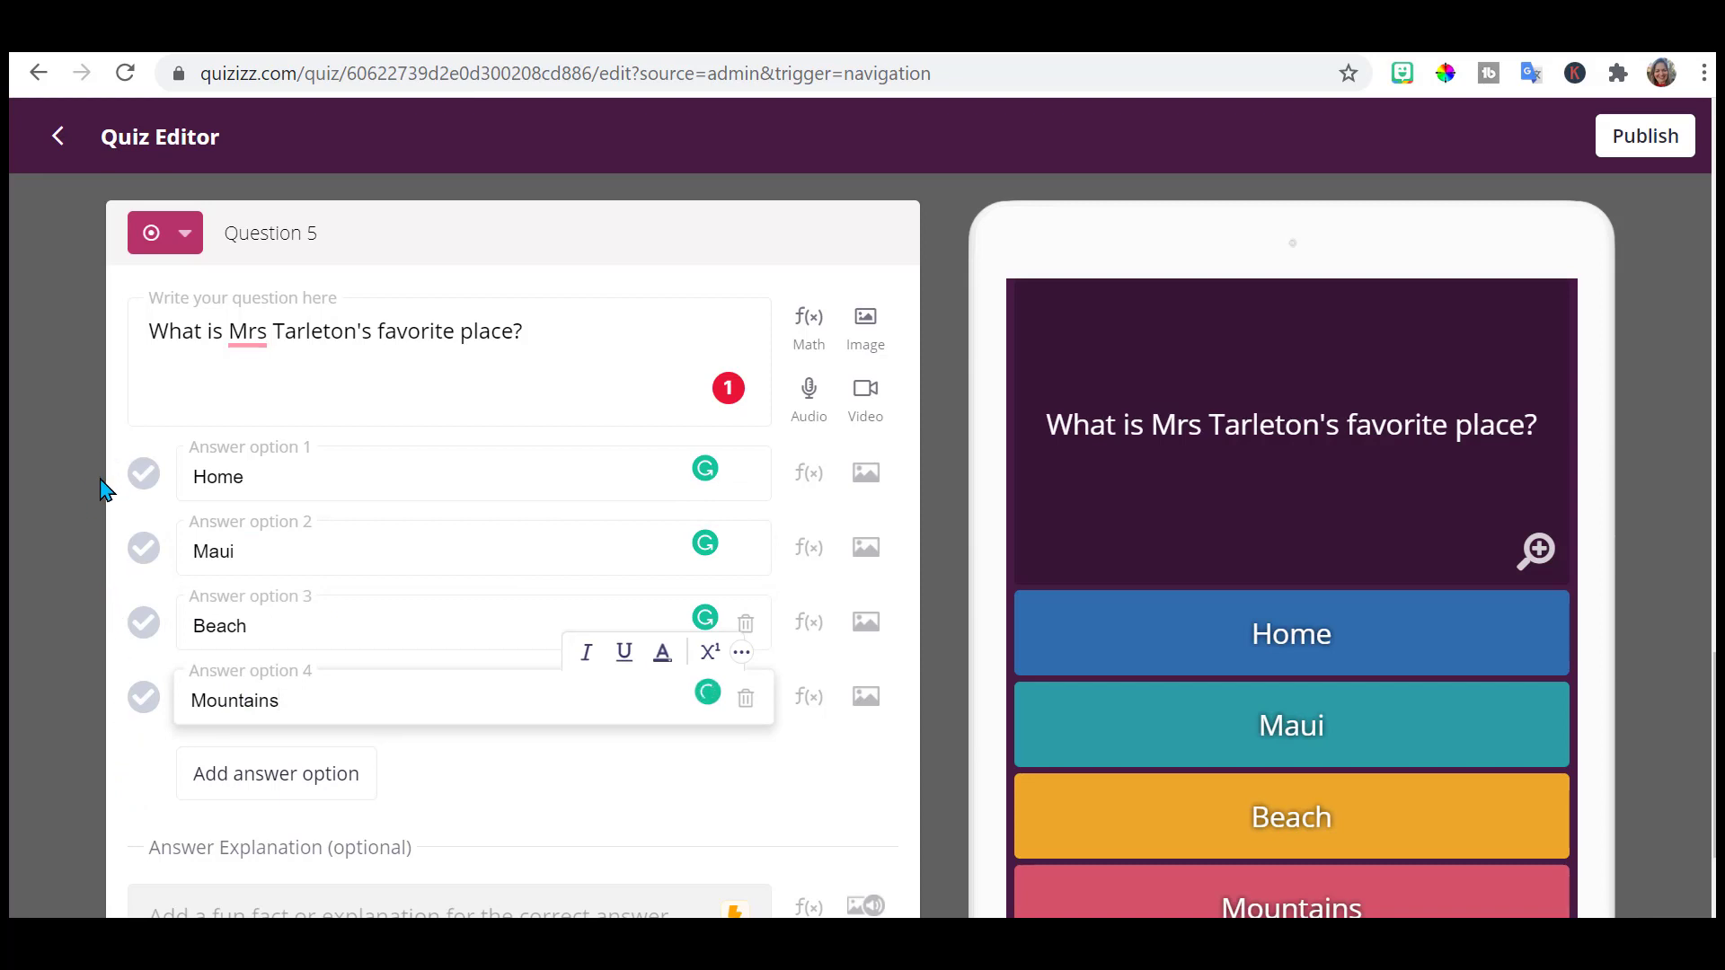
Mark Maui as correct, set a 45 Seconds time limit, and save the question.
left_click(142, 550)
scroll(142, 550, "down", 1)
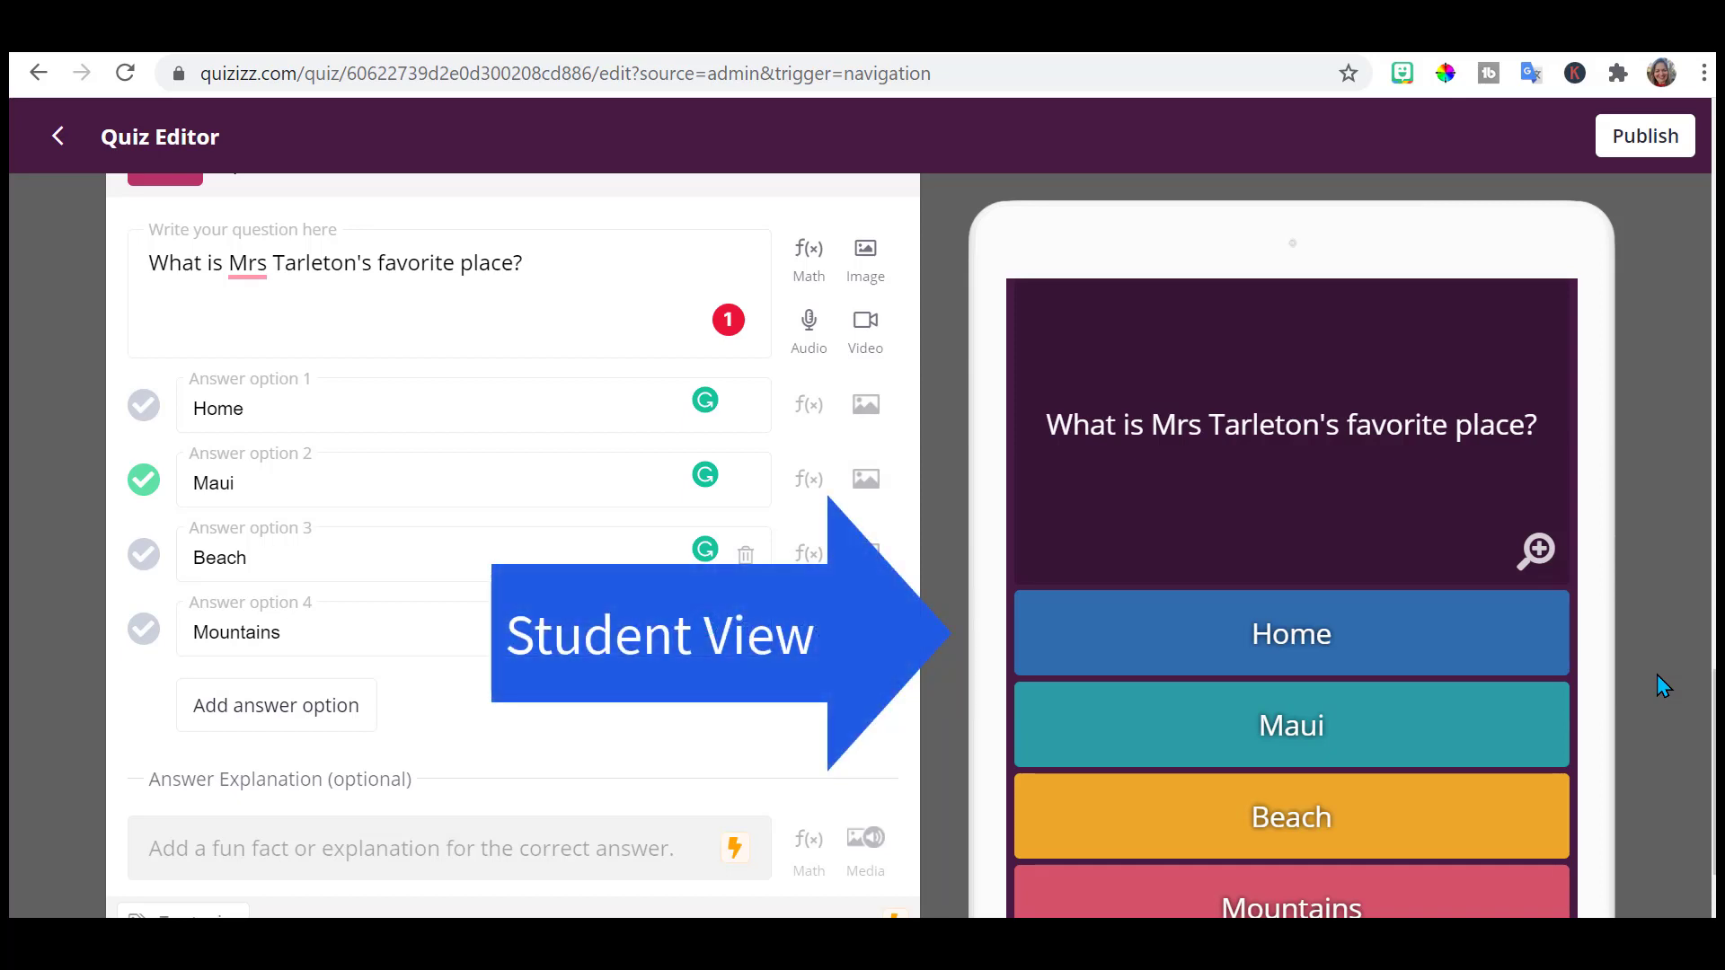
scroll(899, 754, "down", 1)
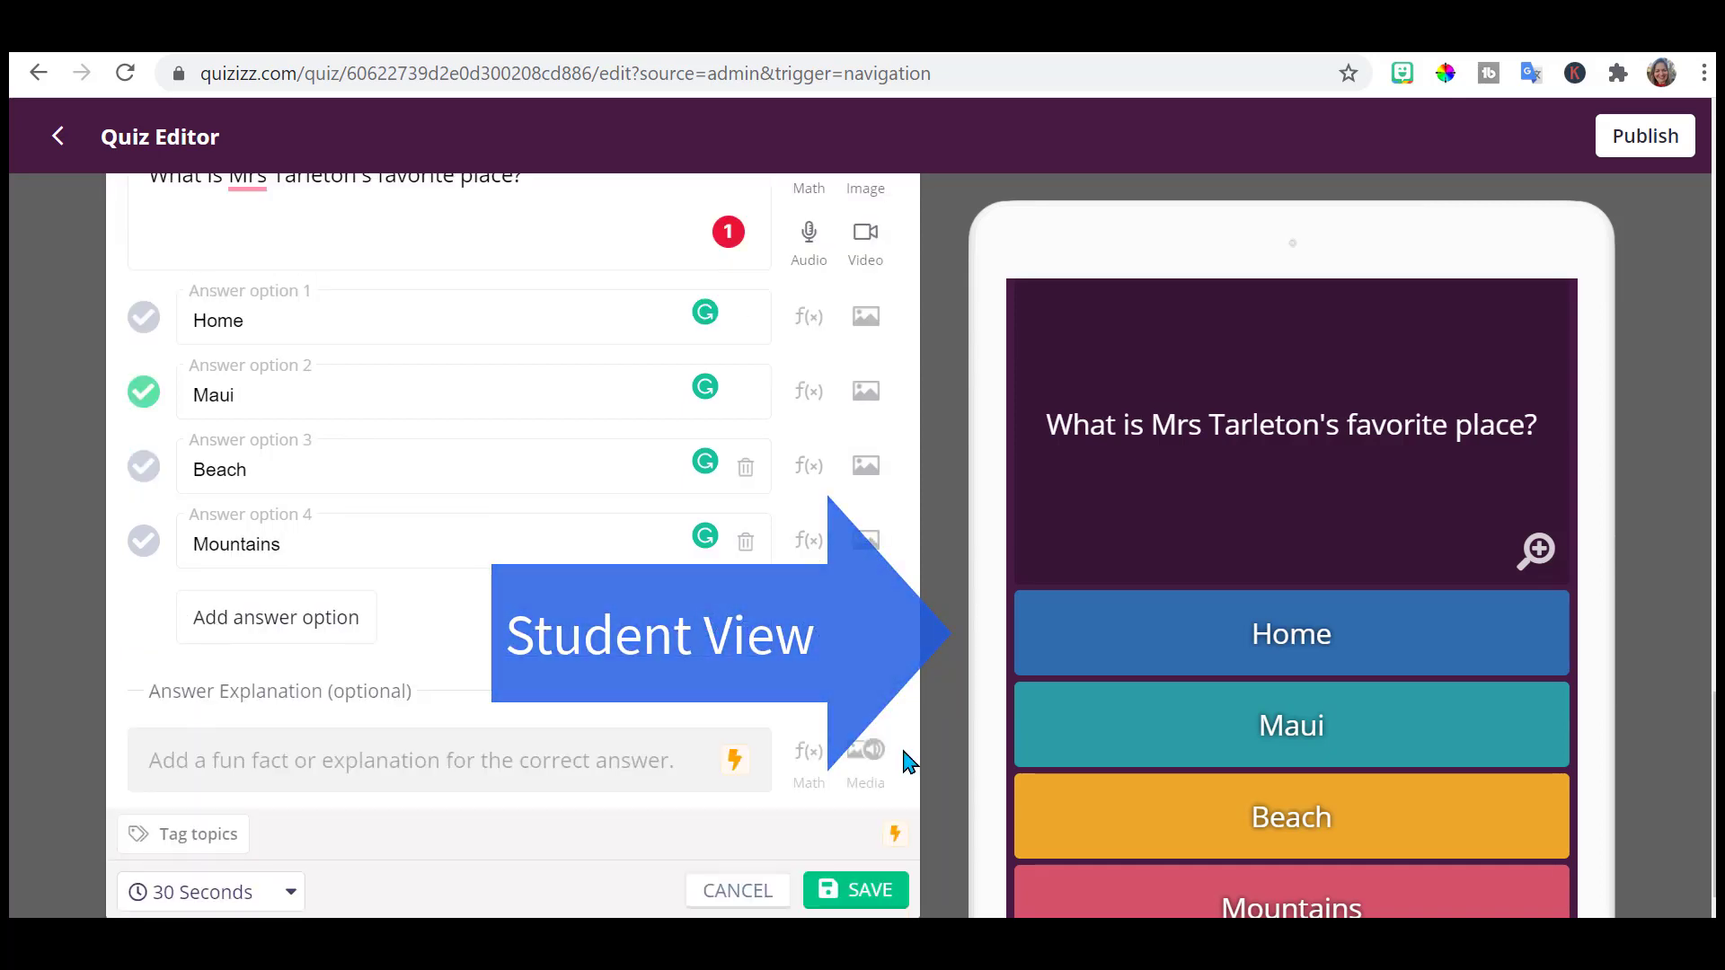
left_click(295, 898)
scroll(292, 836, "down", 2)
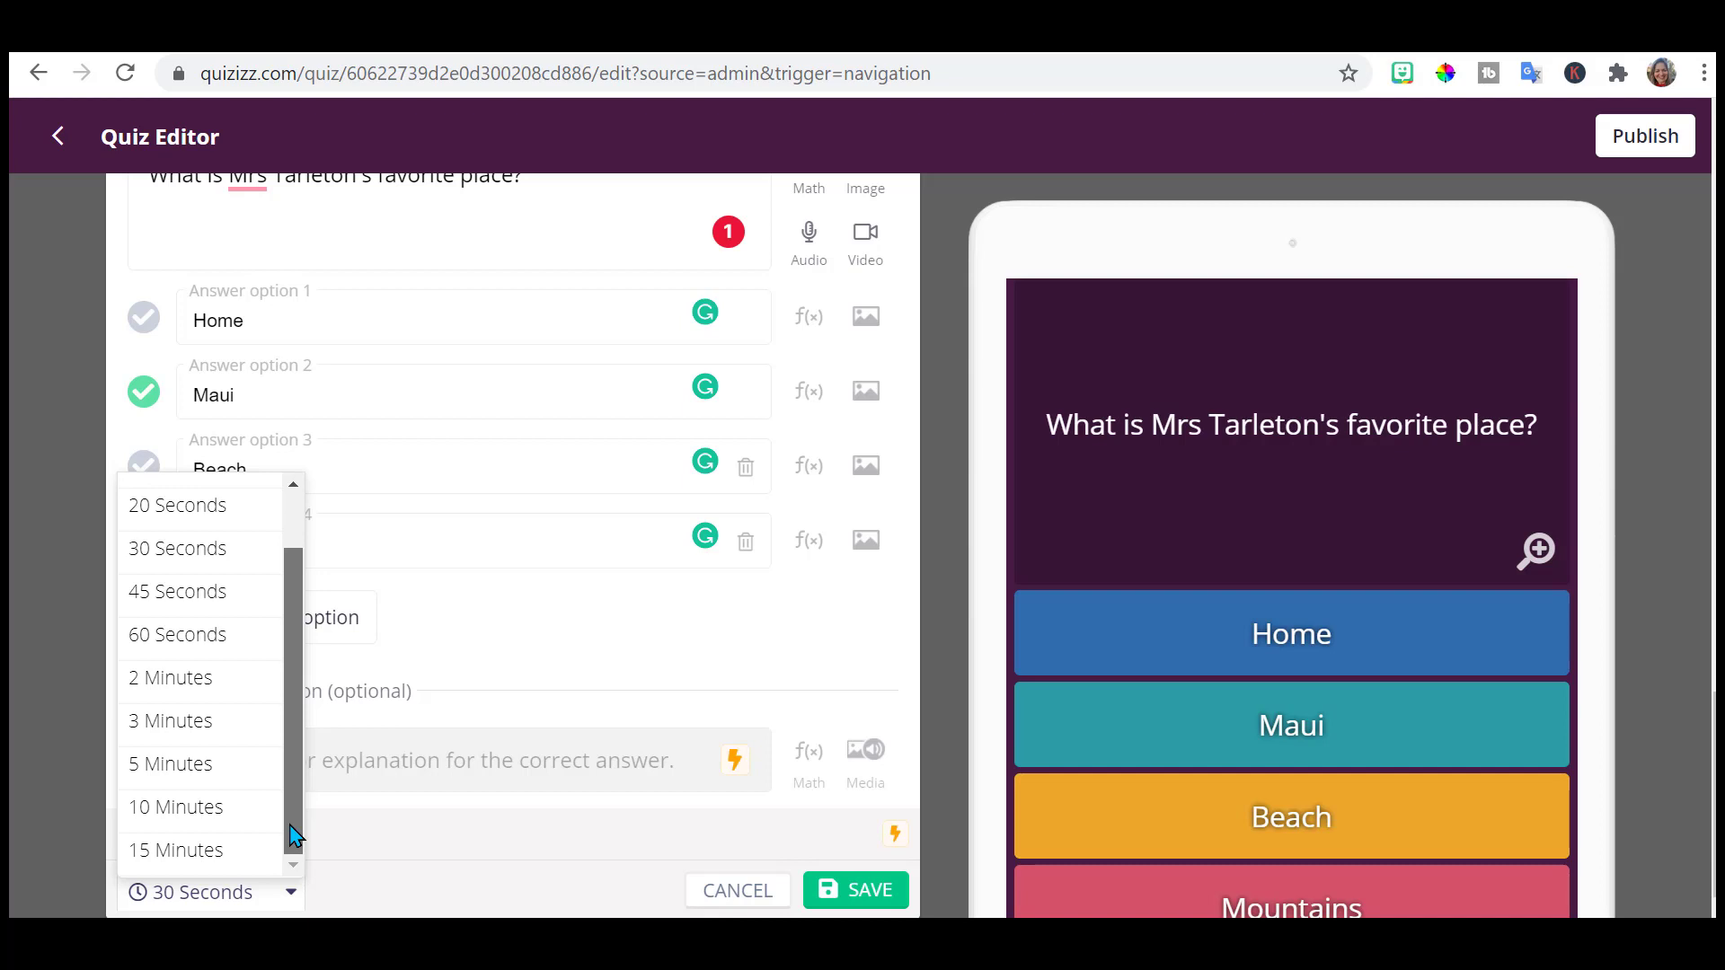
left_click(180, 591)
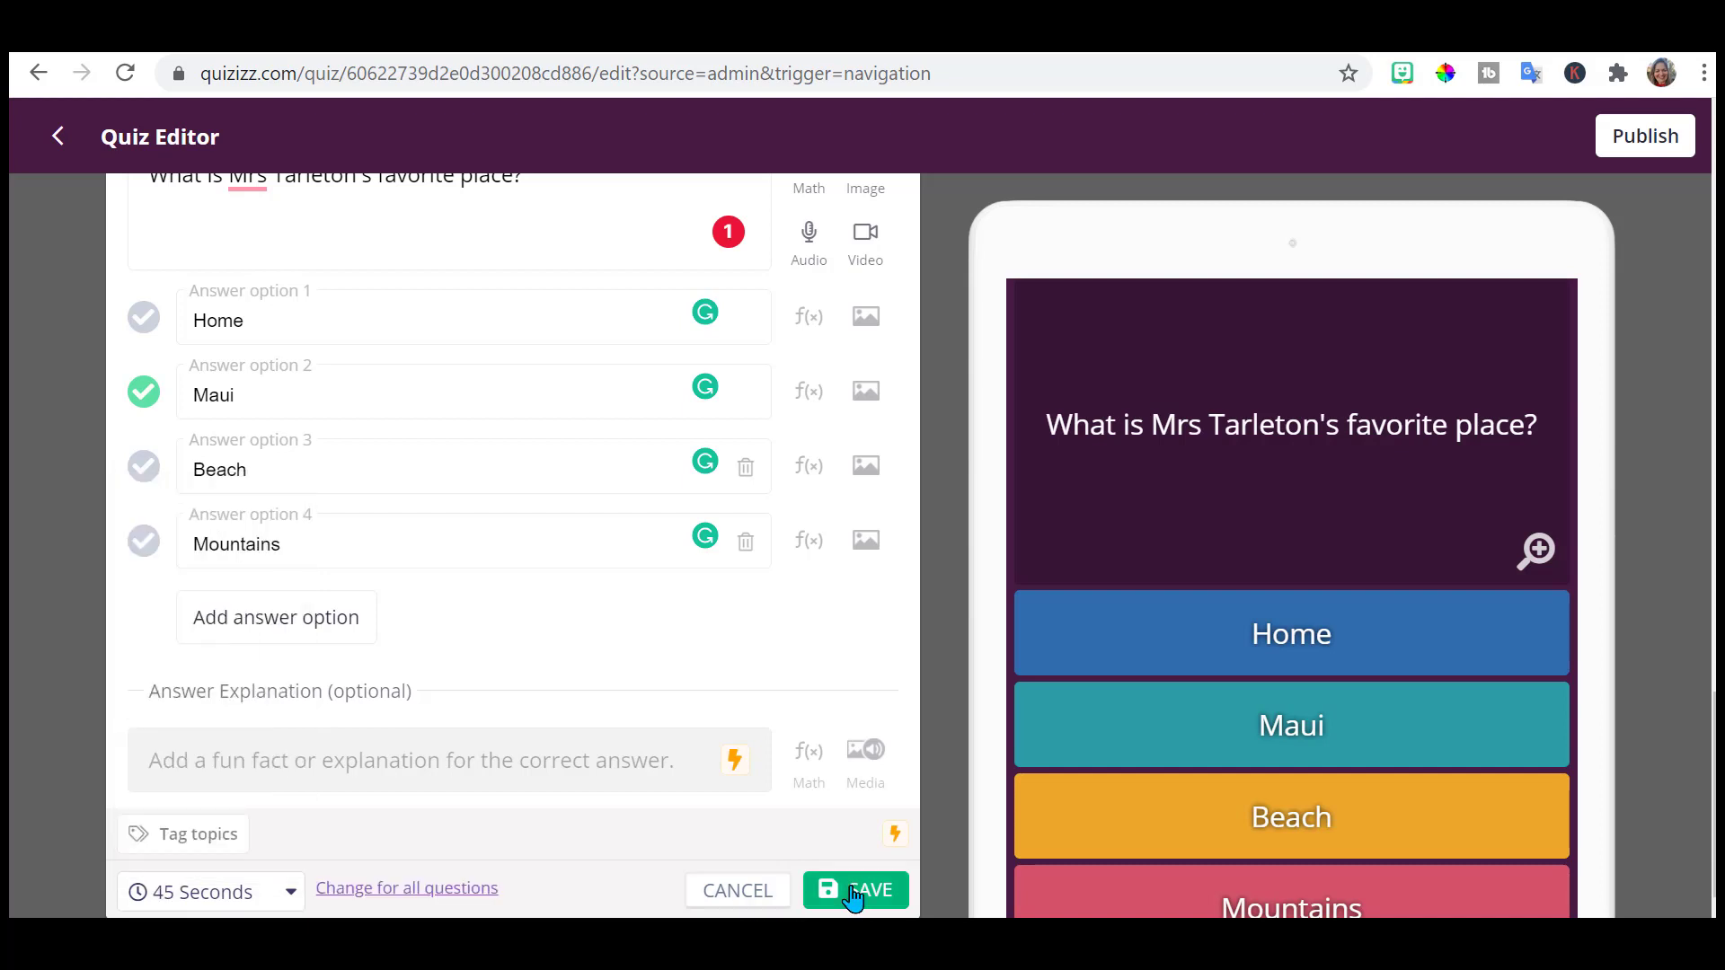
left_click(854, 891)
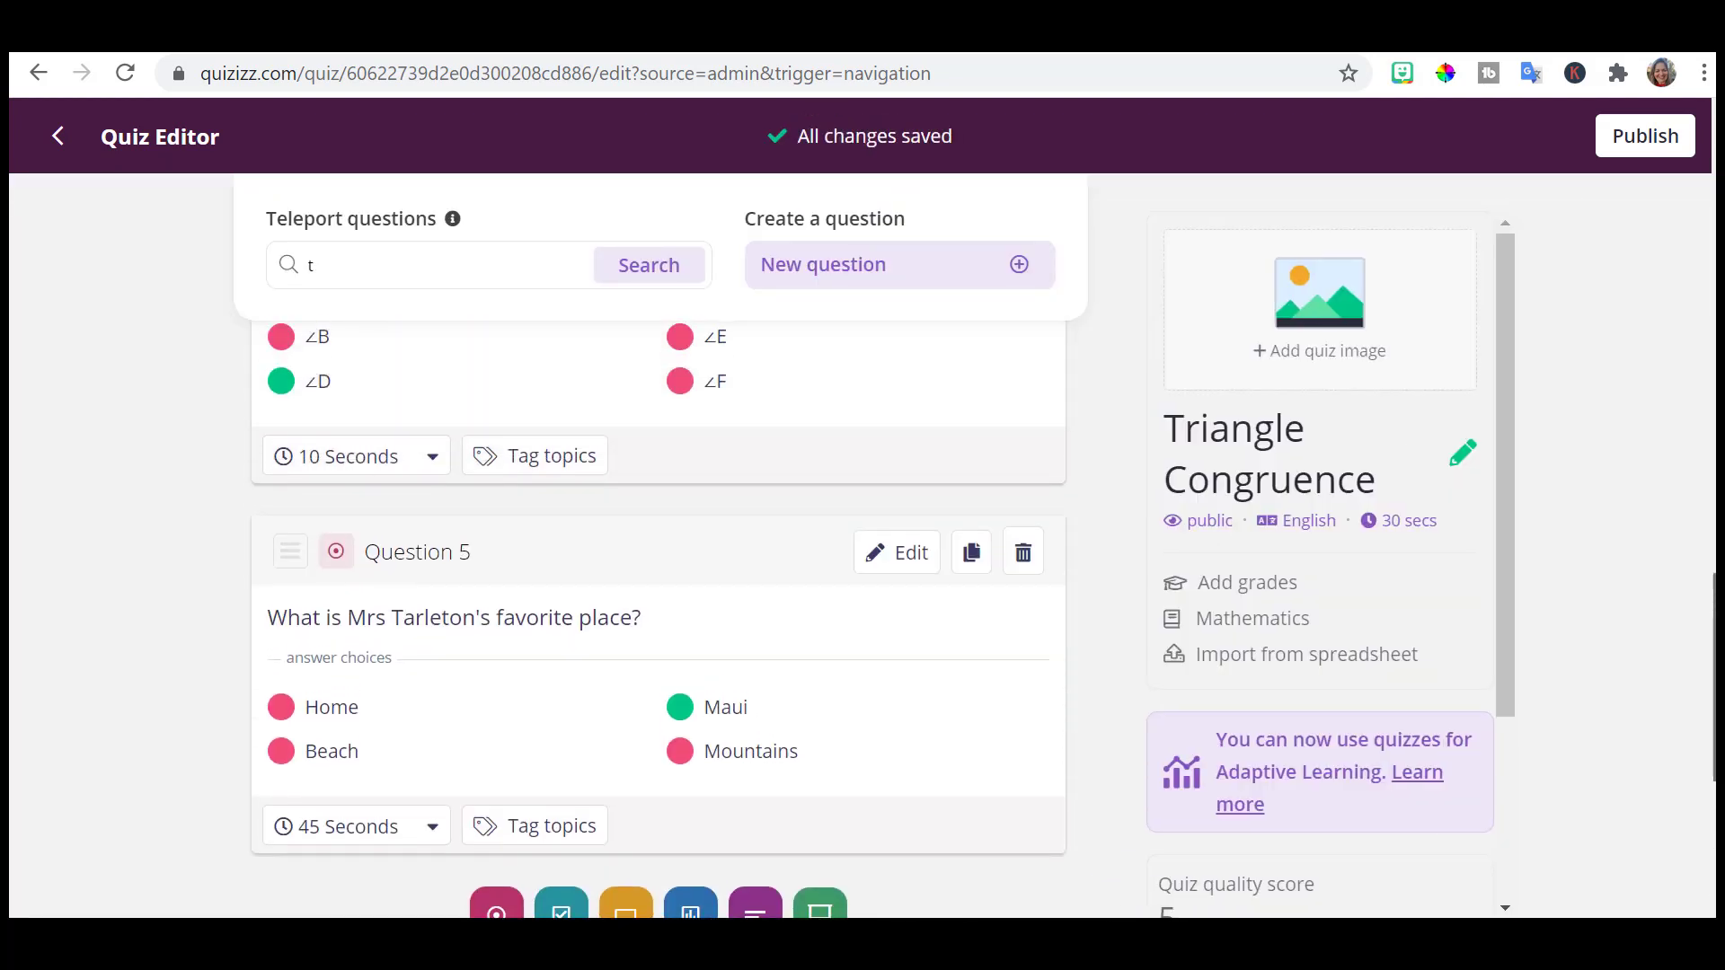
scroll(658, 620, "up", 3)
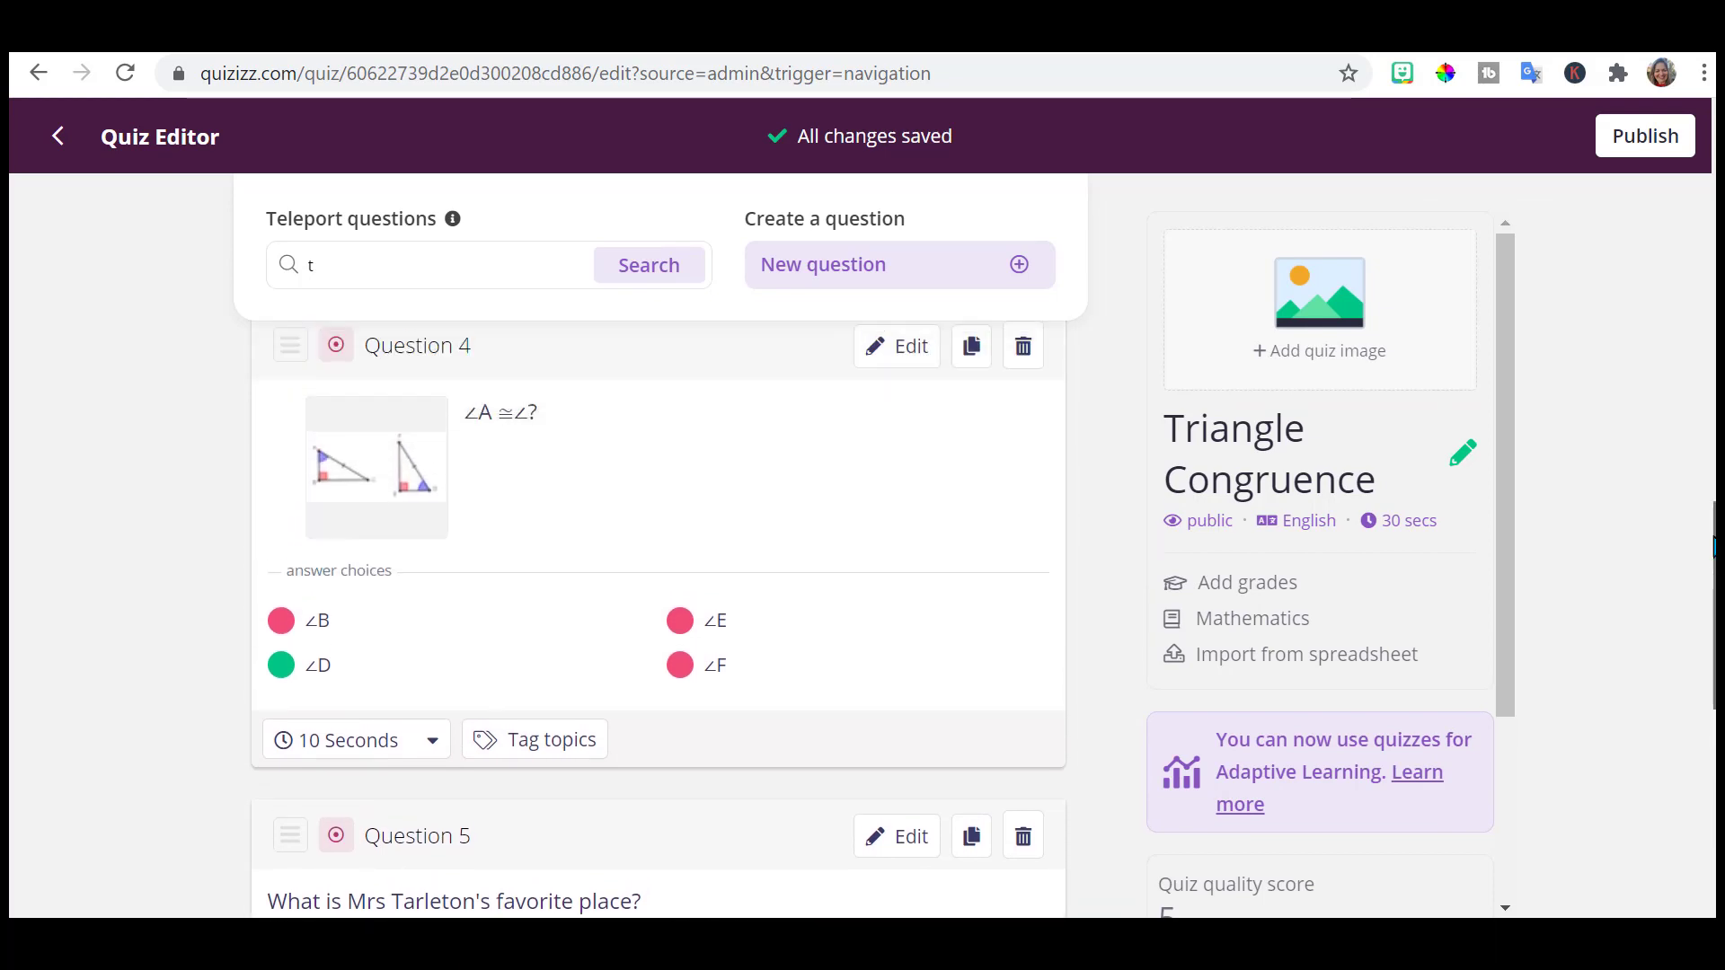
left_click_drag(1716, 544, 1686, 321)
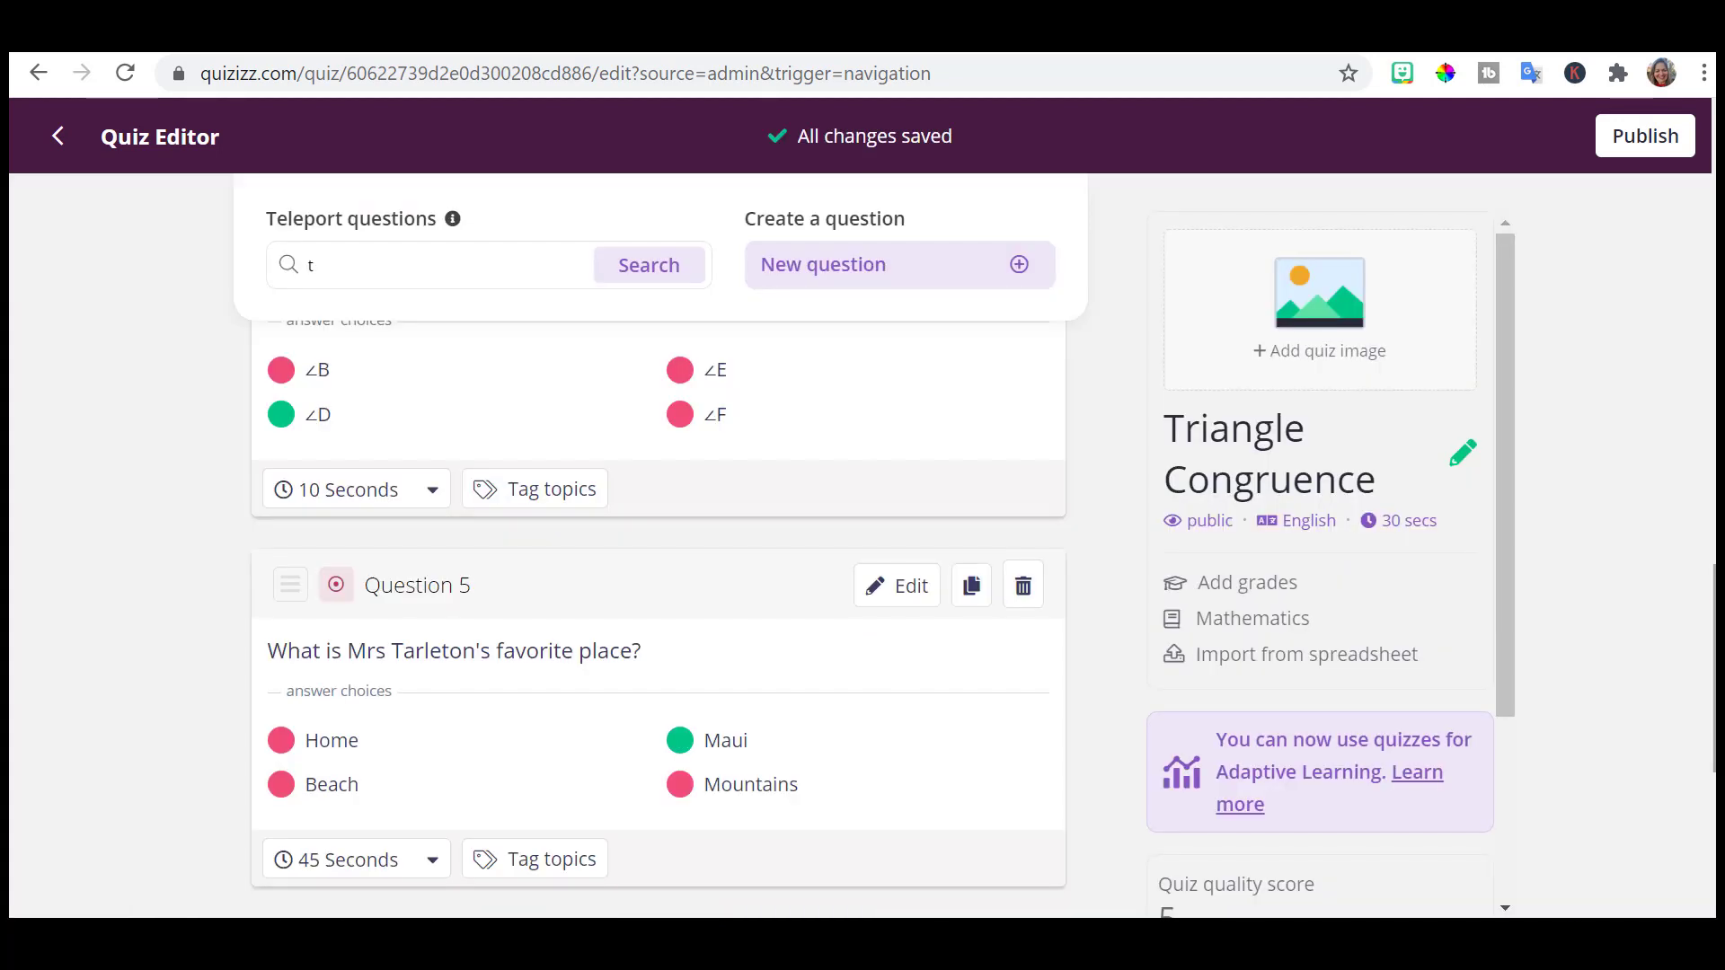
scroll(659, 584, "down", 4)
scroll(658, 584, "up", 12)
scroll(658, 584, "up", 10)
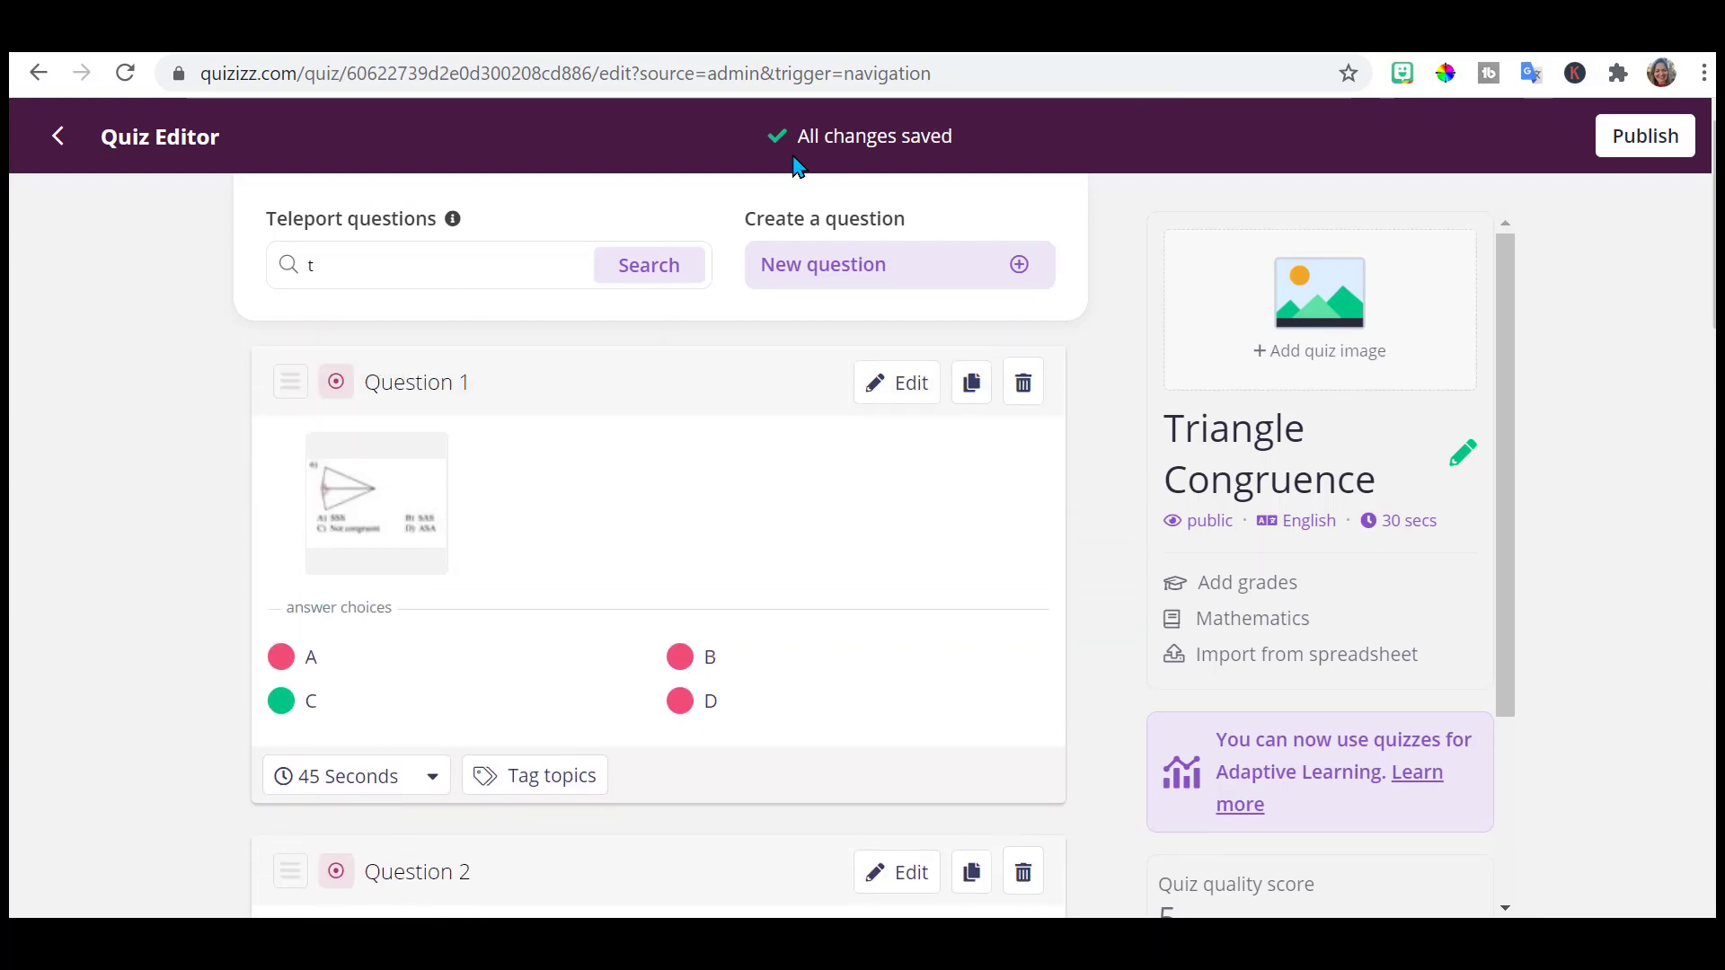
Give the quiz a beach cover image, 10th grade level, Public visibility, and save the details.
left_click(1632, 148)
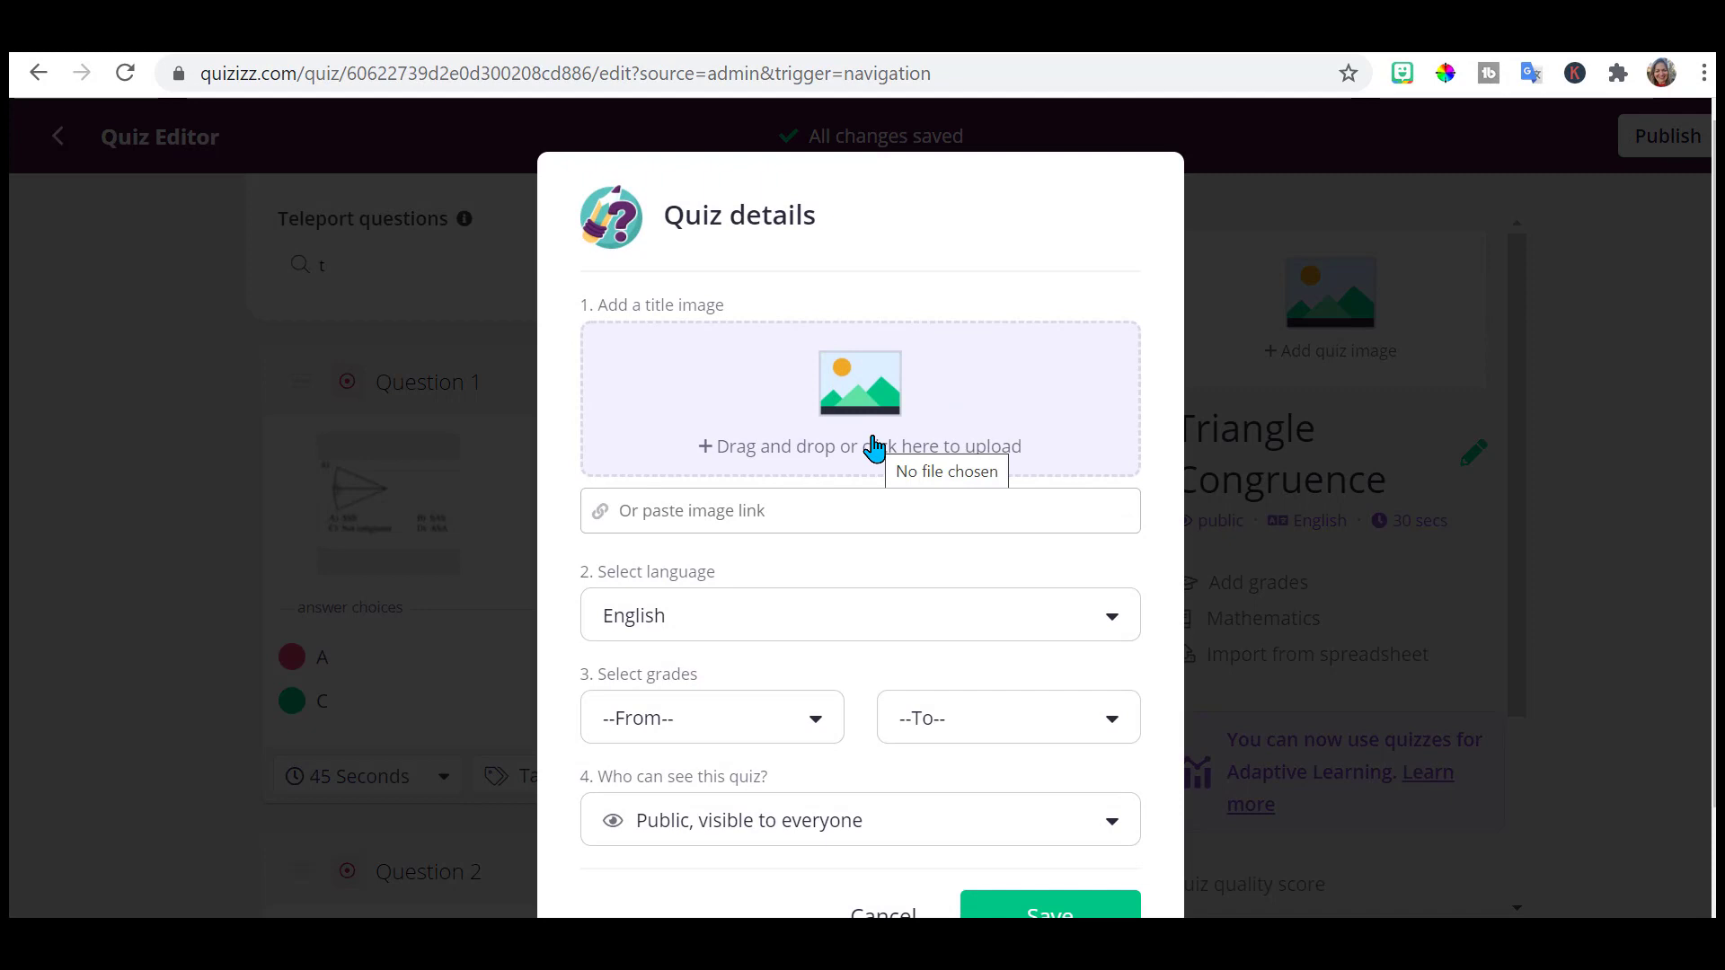
left_click(874, 447)
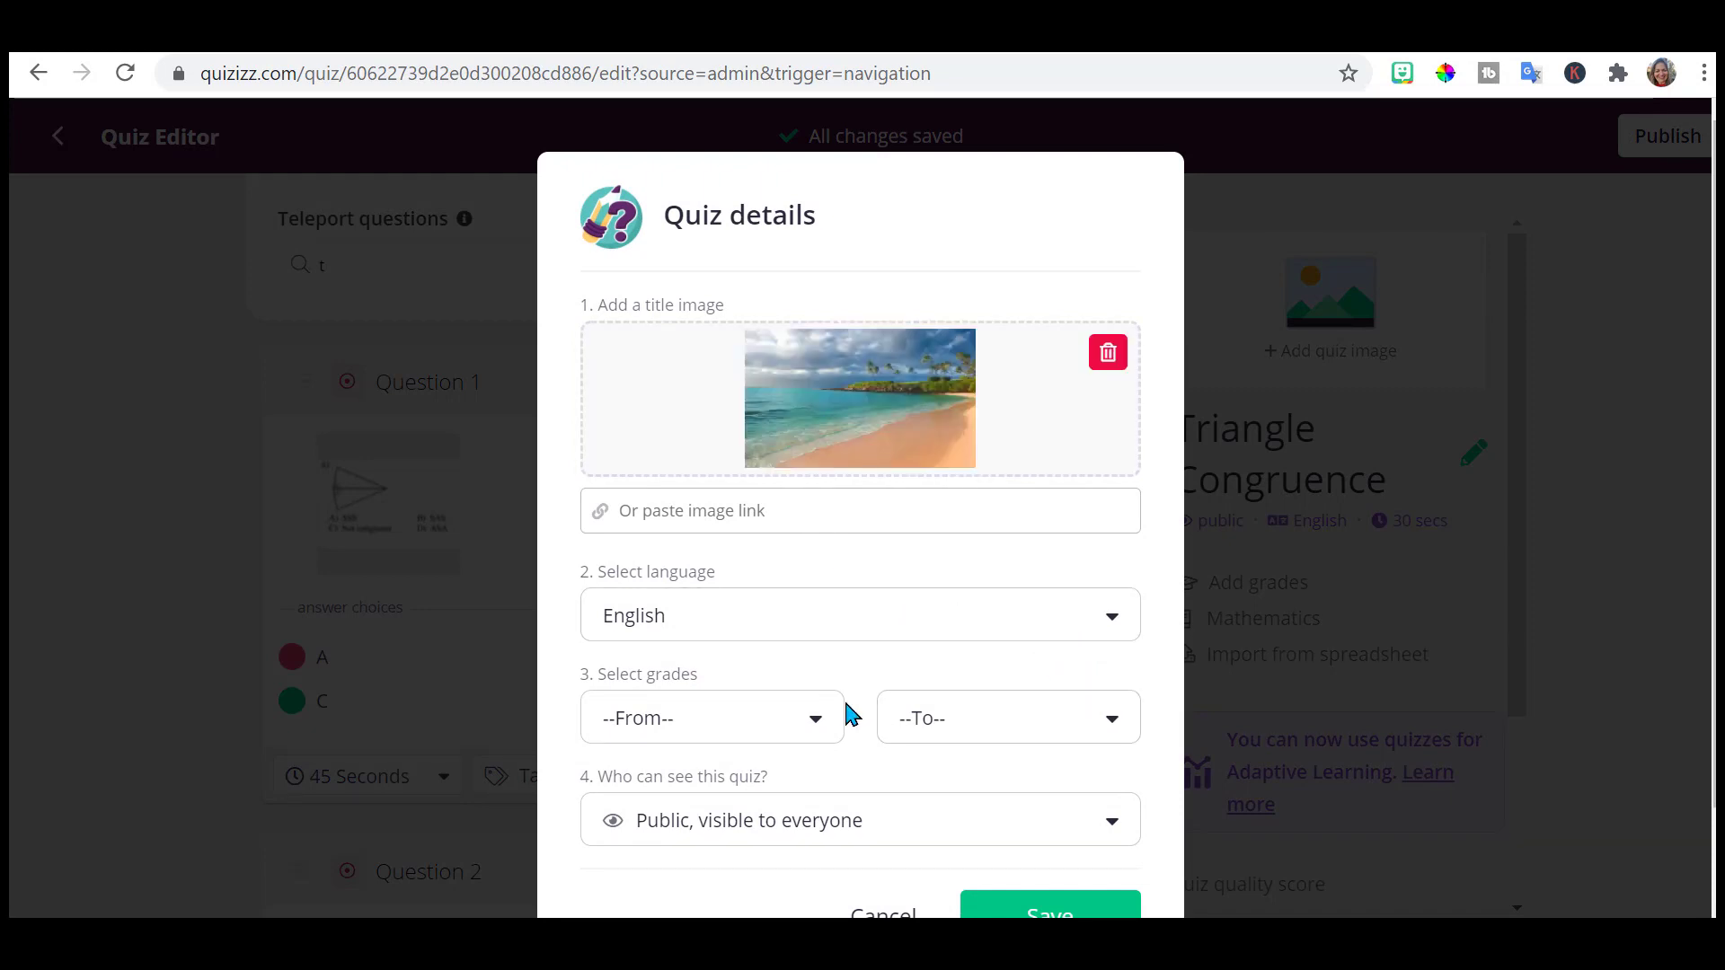
left_click(820, 724)
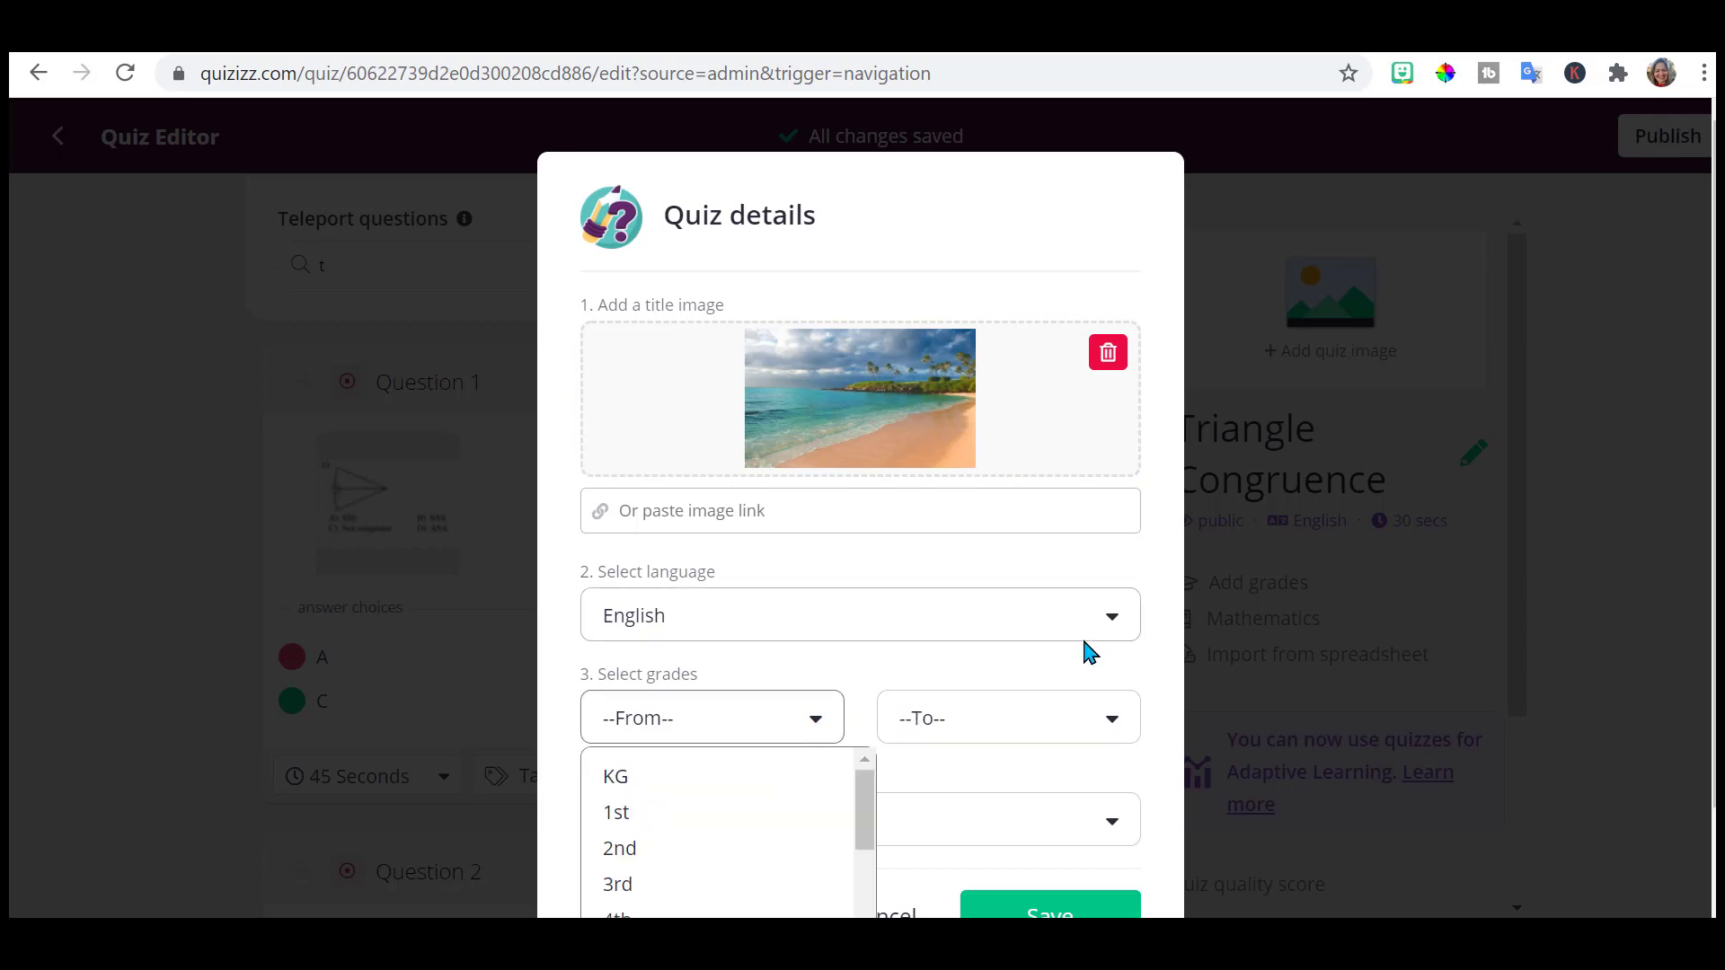
scroll(1617, 460, "down", 2)
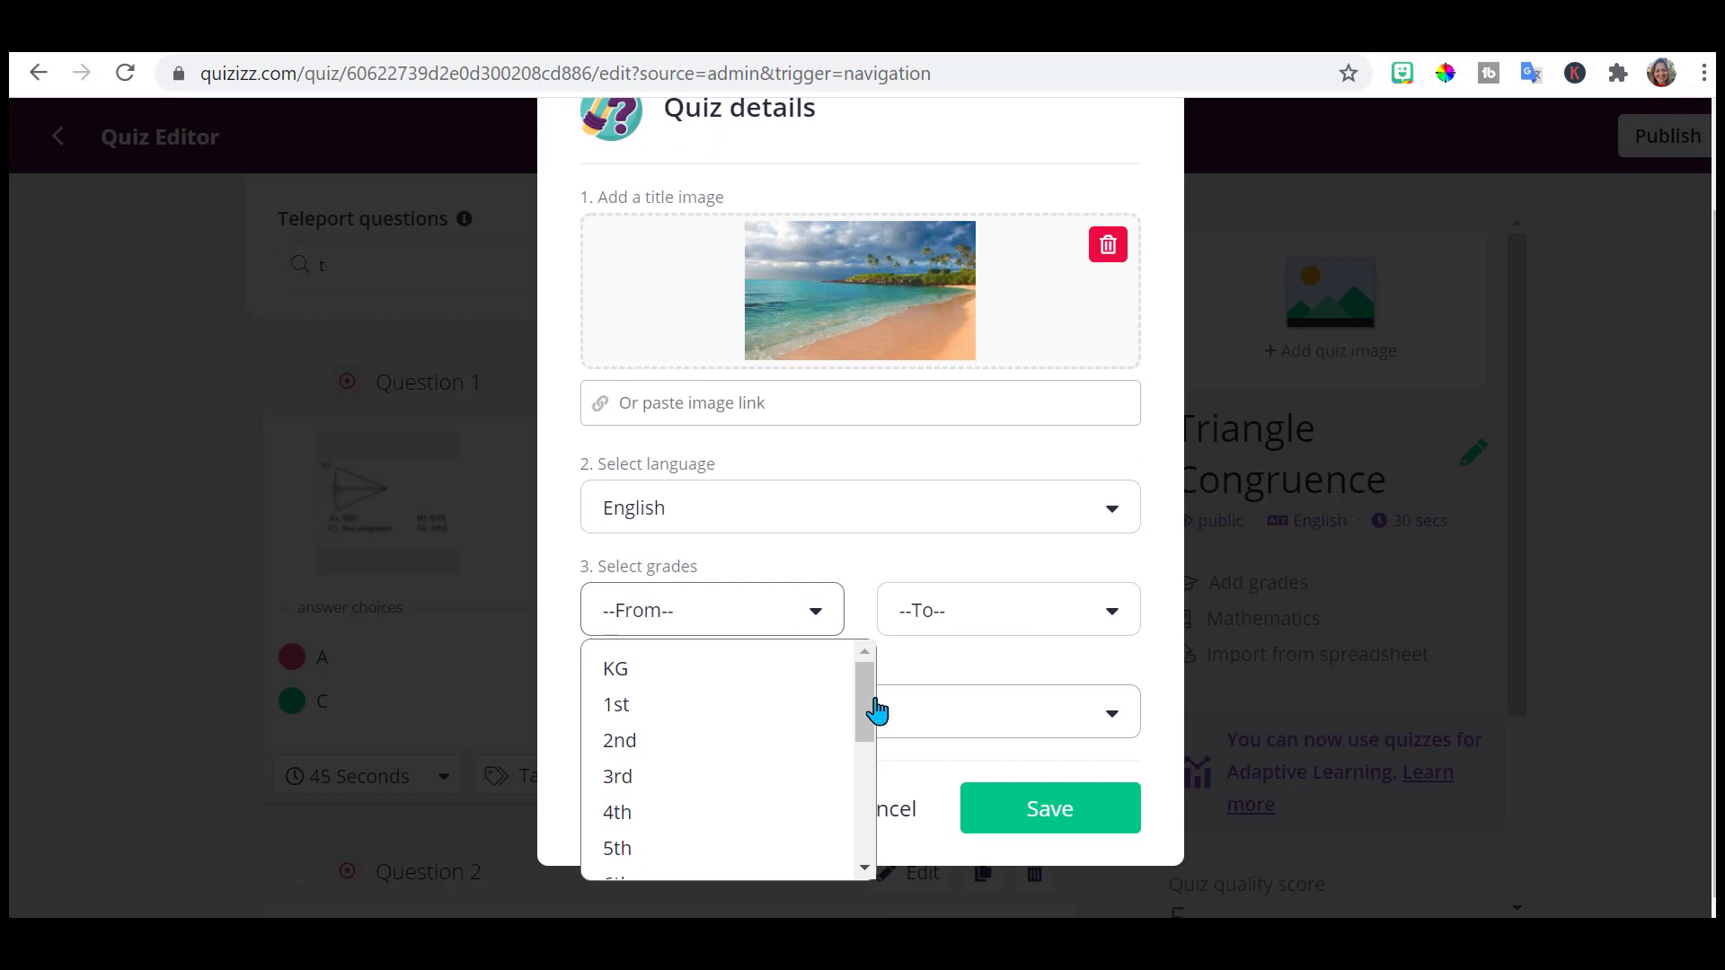
scroll(862, 714, "down", 3)
left_click(849, 768)
left_click(843, 773)
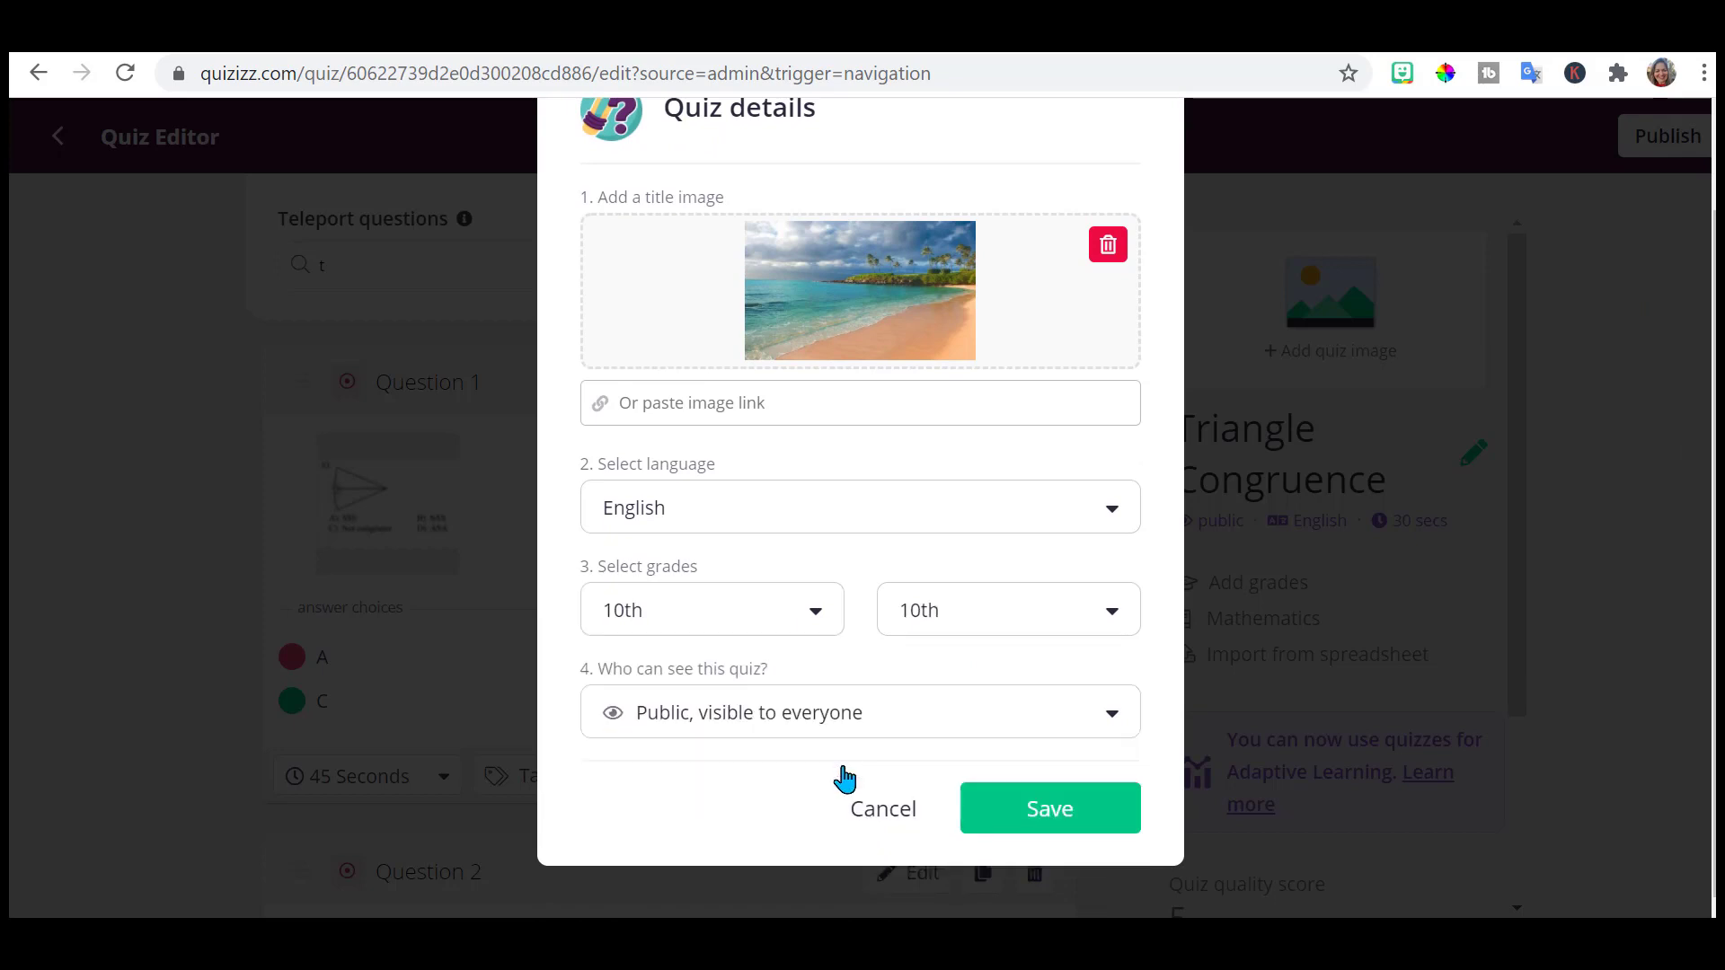
left_click(1039, 806)
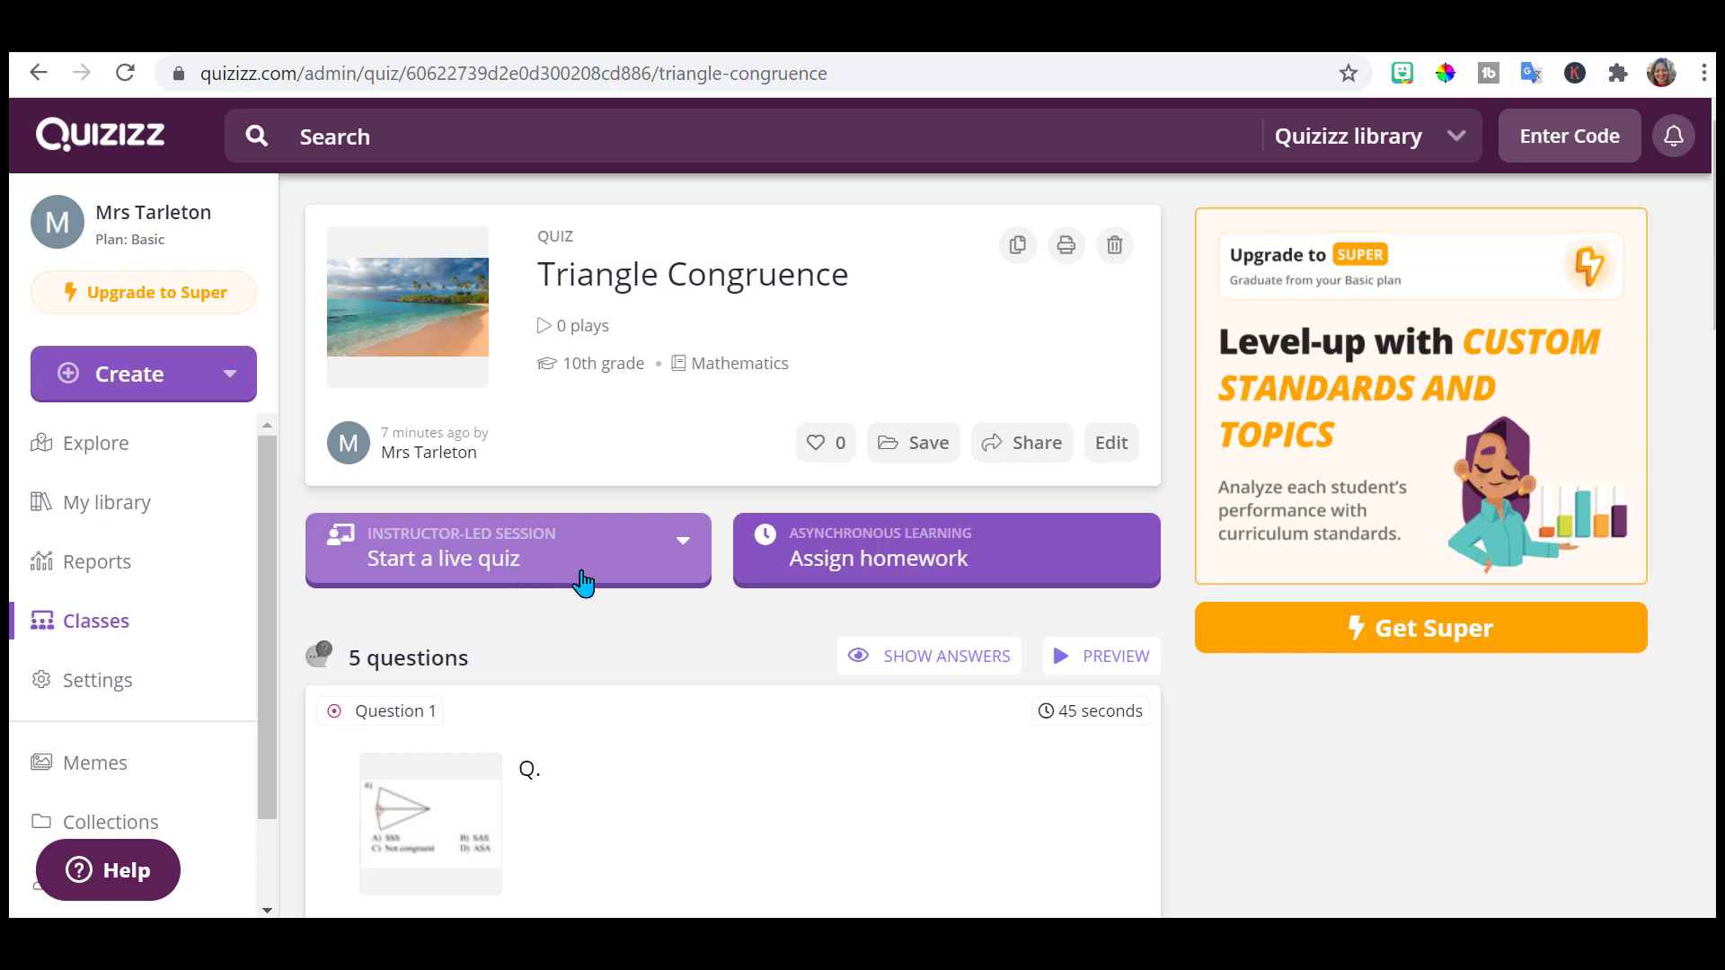
Choose Assign homework on the Triangle Congruence quiz page.
left_click(864, 569)
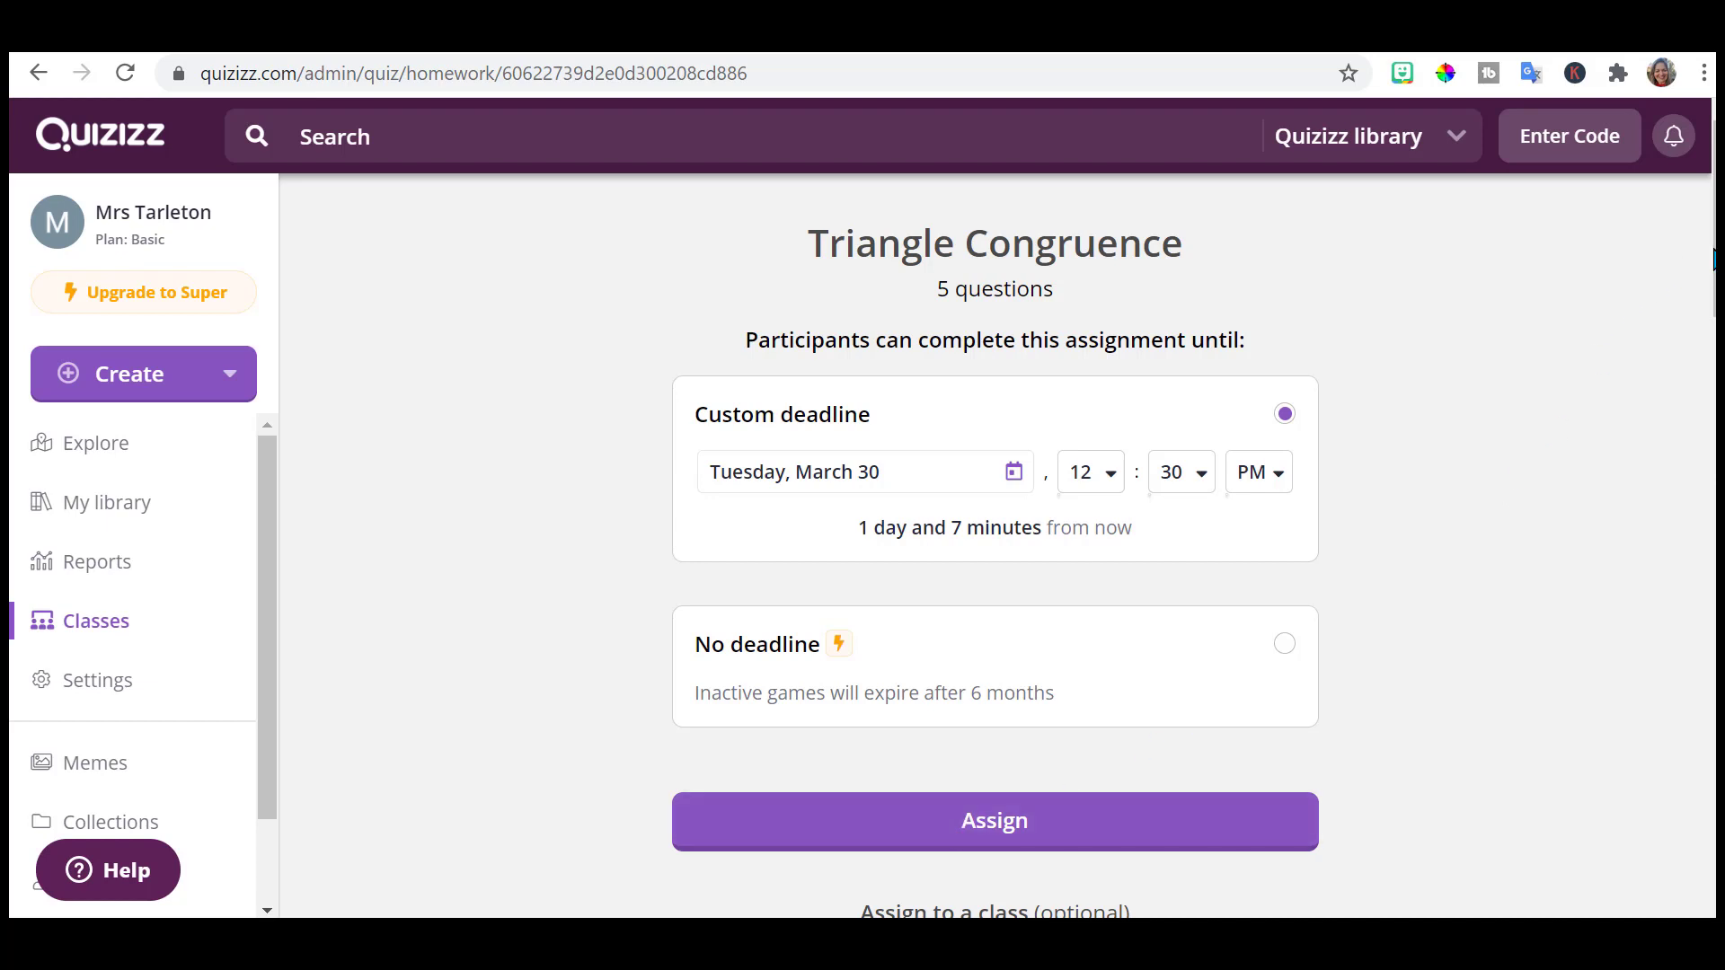
scroll(995, 539, "down", 6)
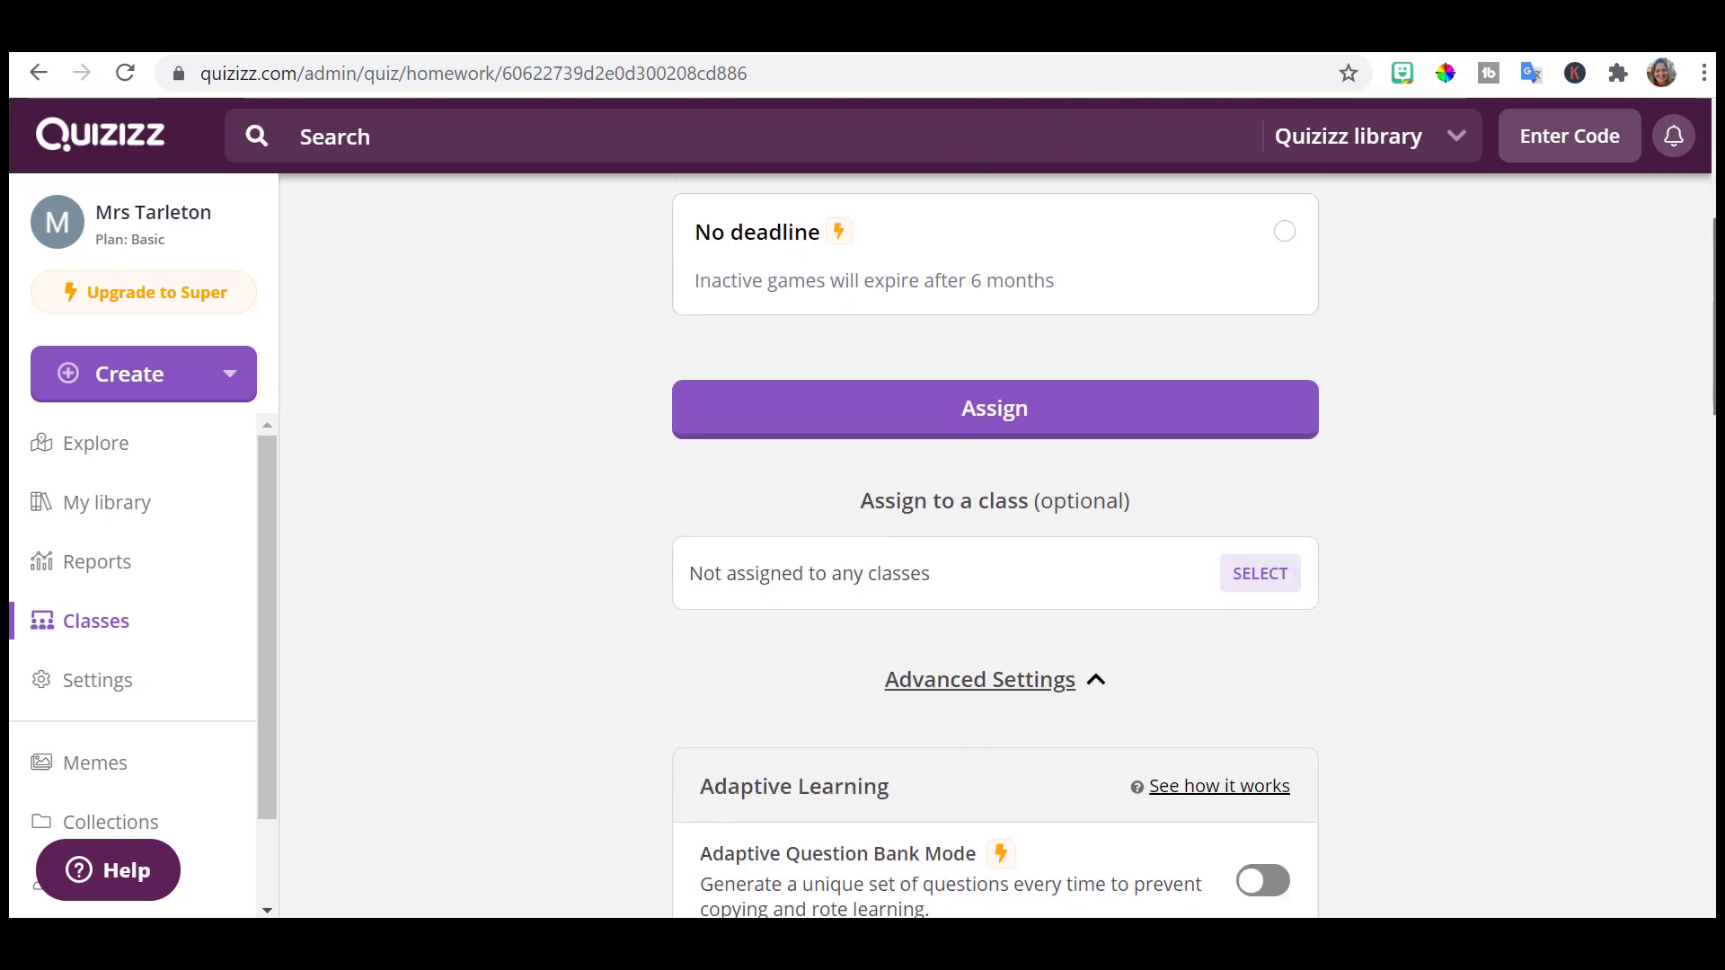
scroll(996, 539, "down", 1)
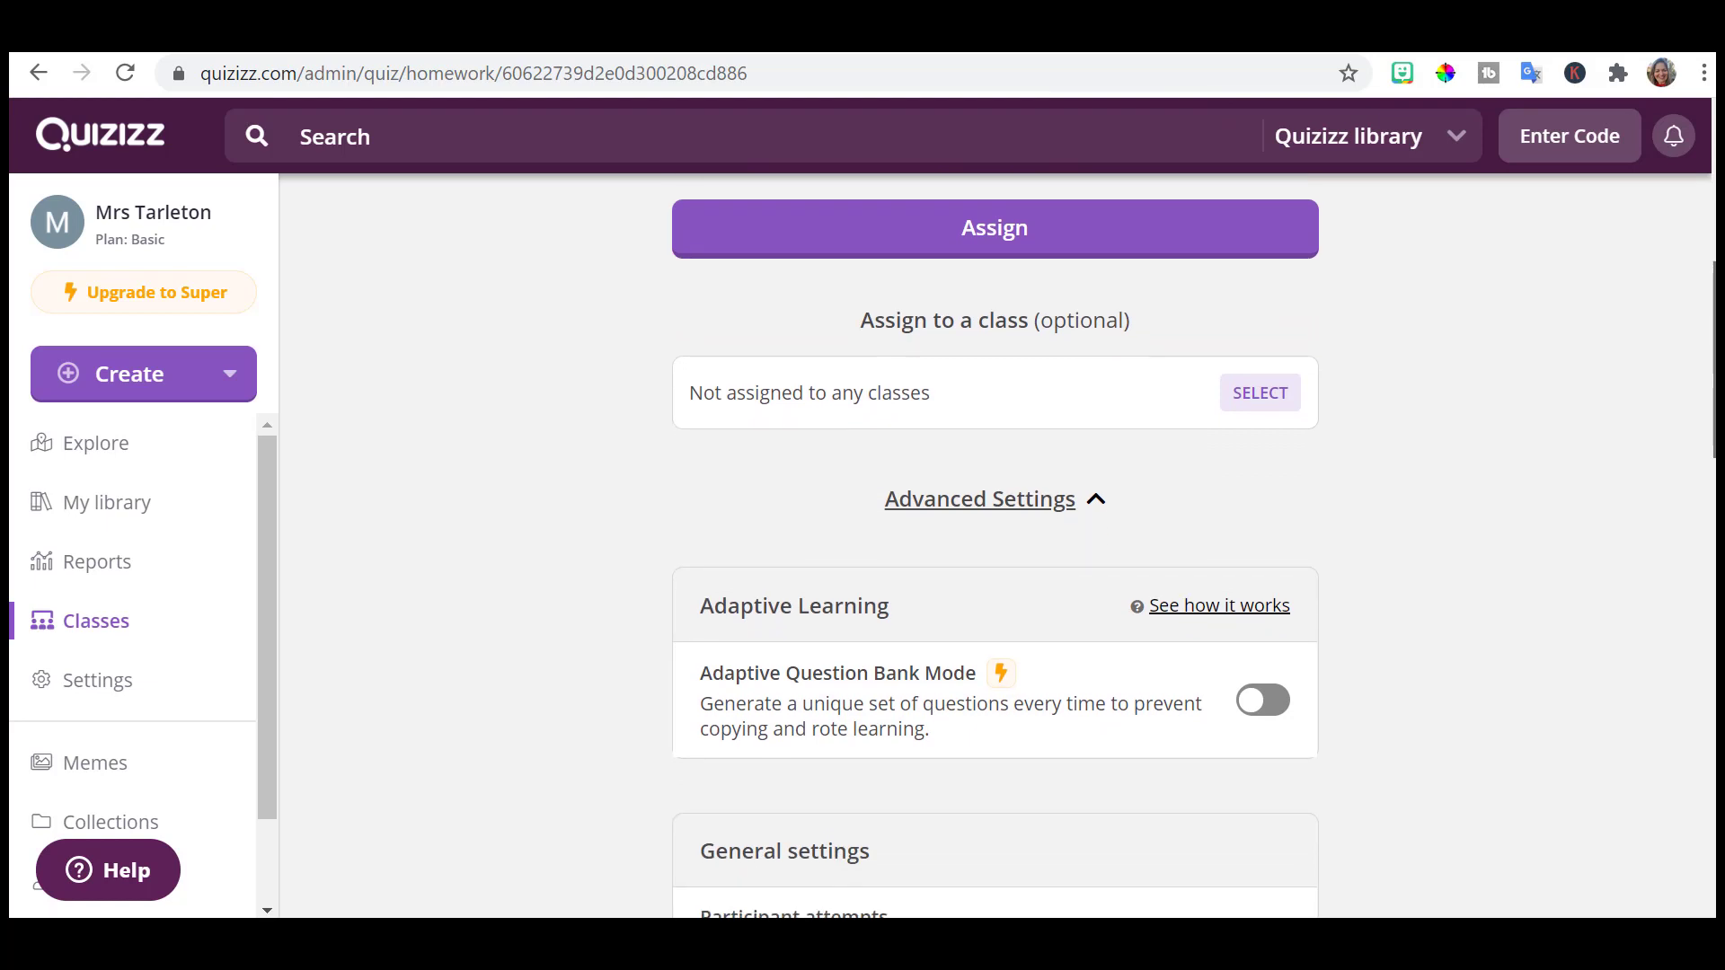
scroll(1013, 342, "down", 2)
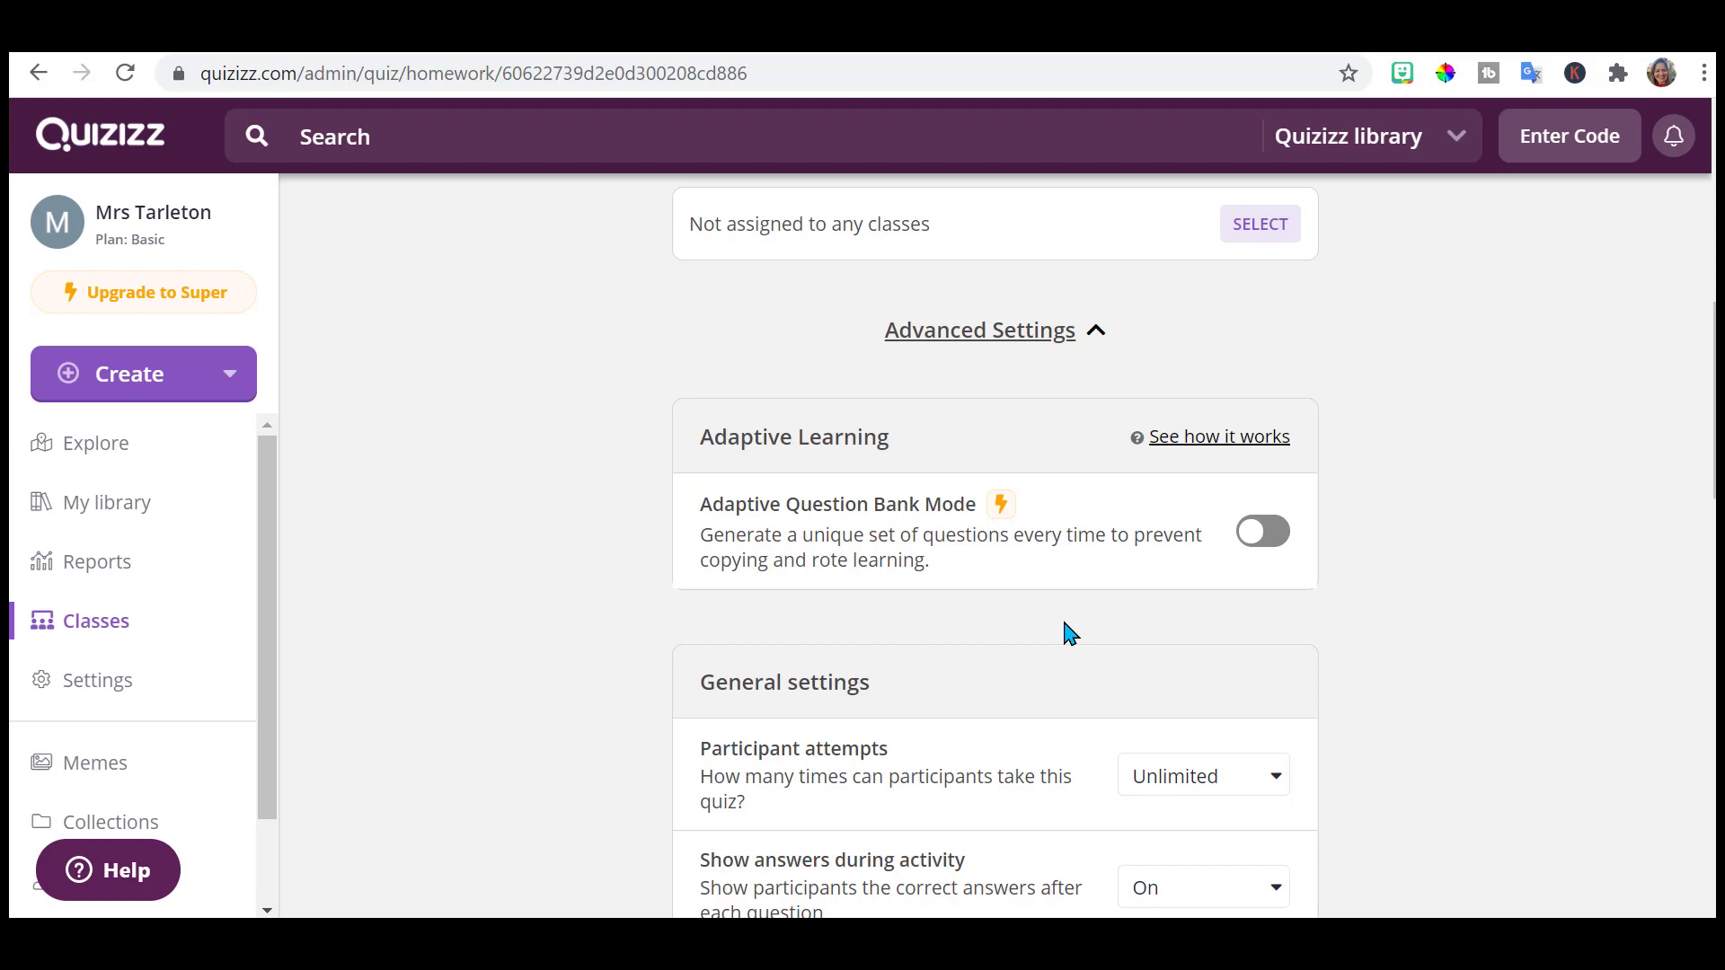
left_click(1224, 439)
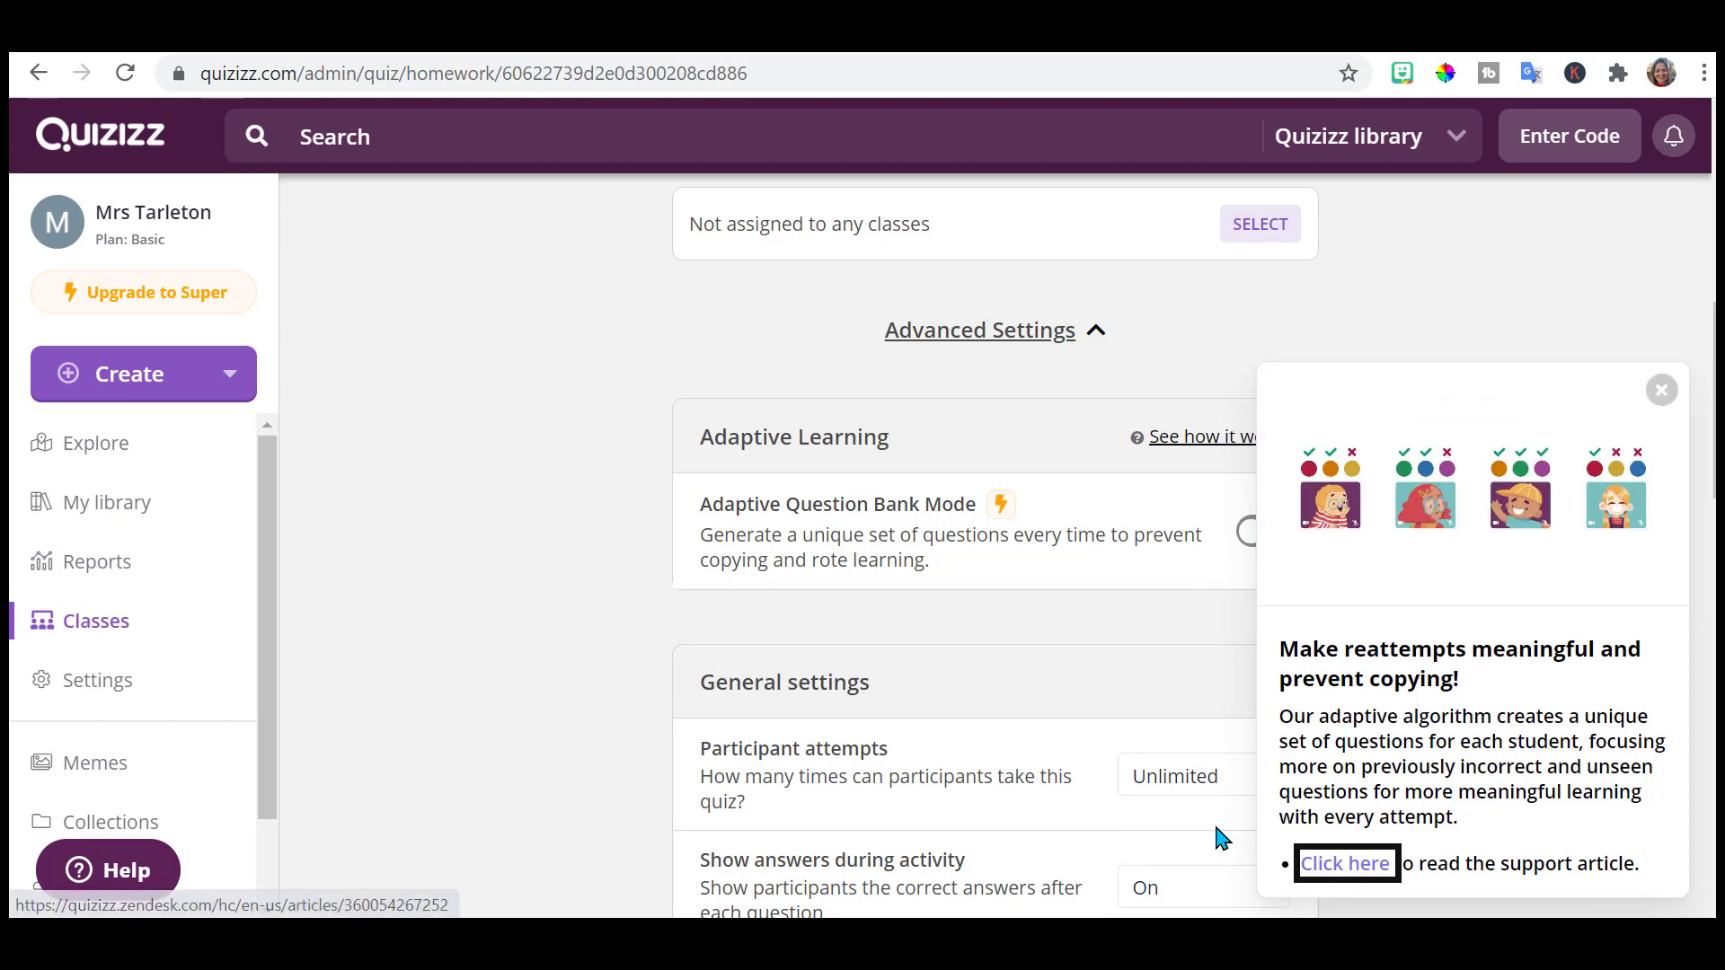
left_click(1133, 693)
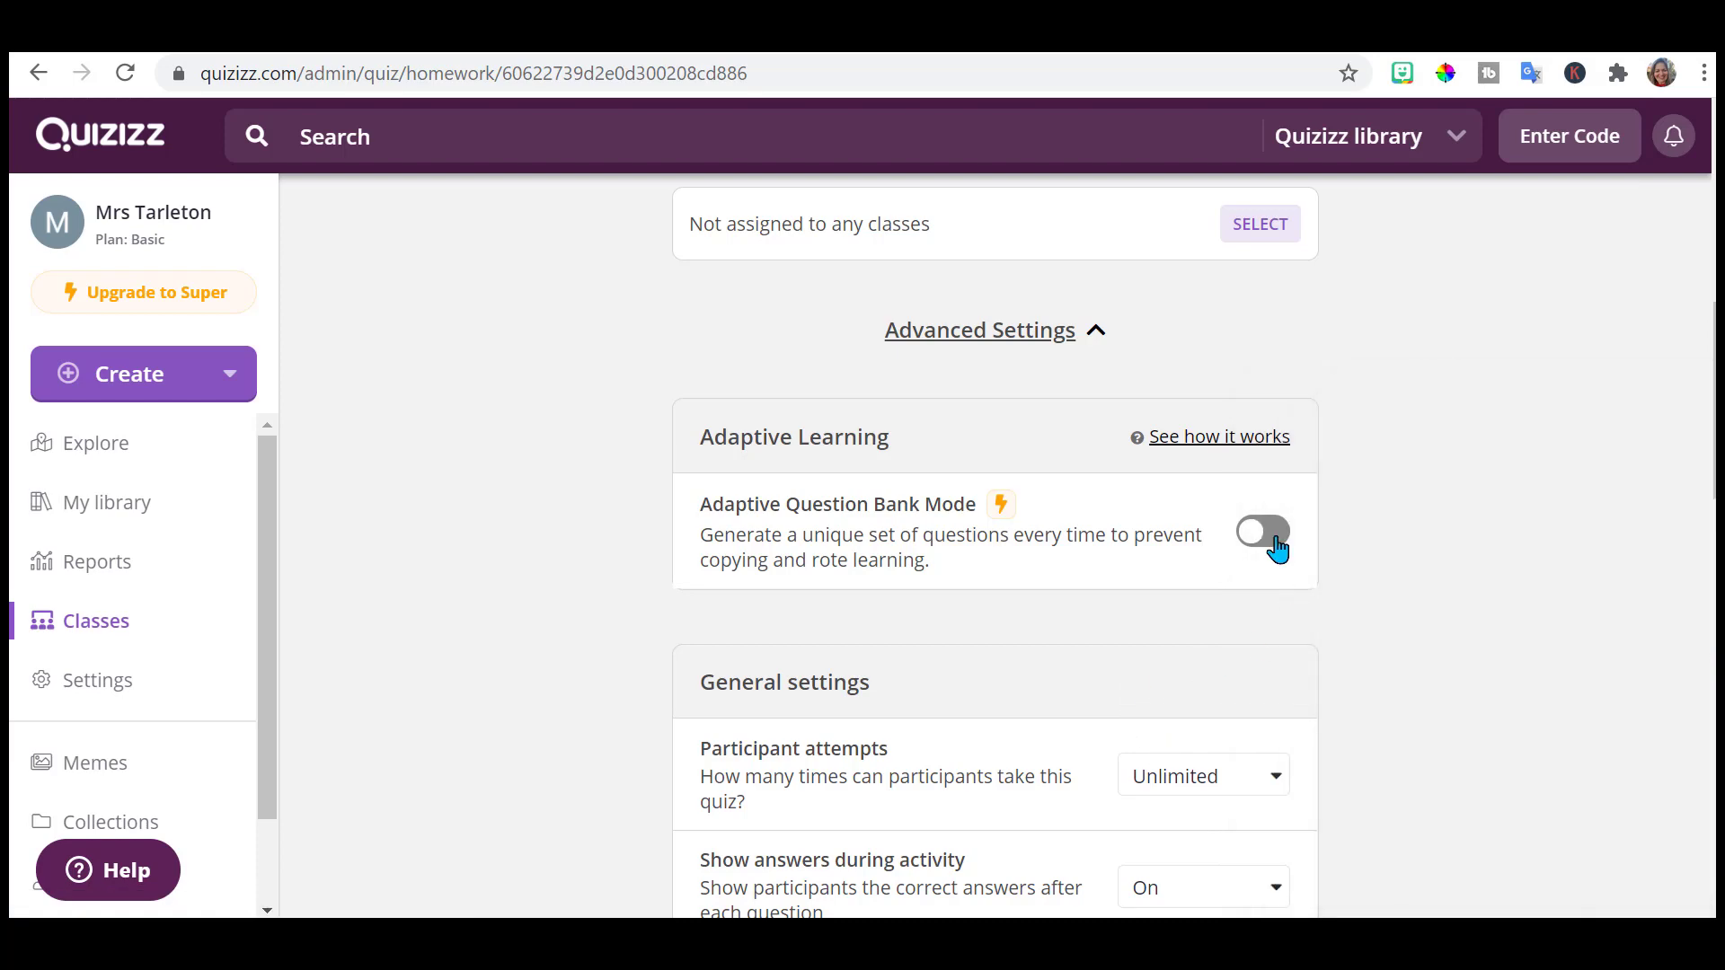
left_click(1276, 543)
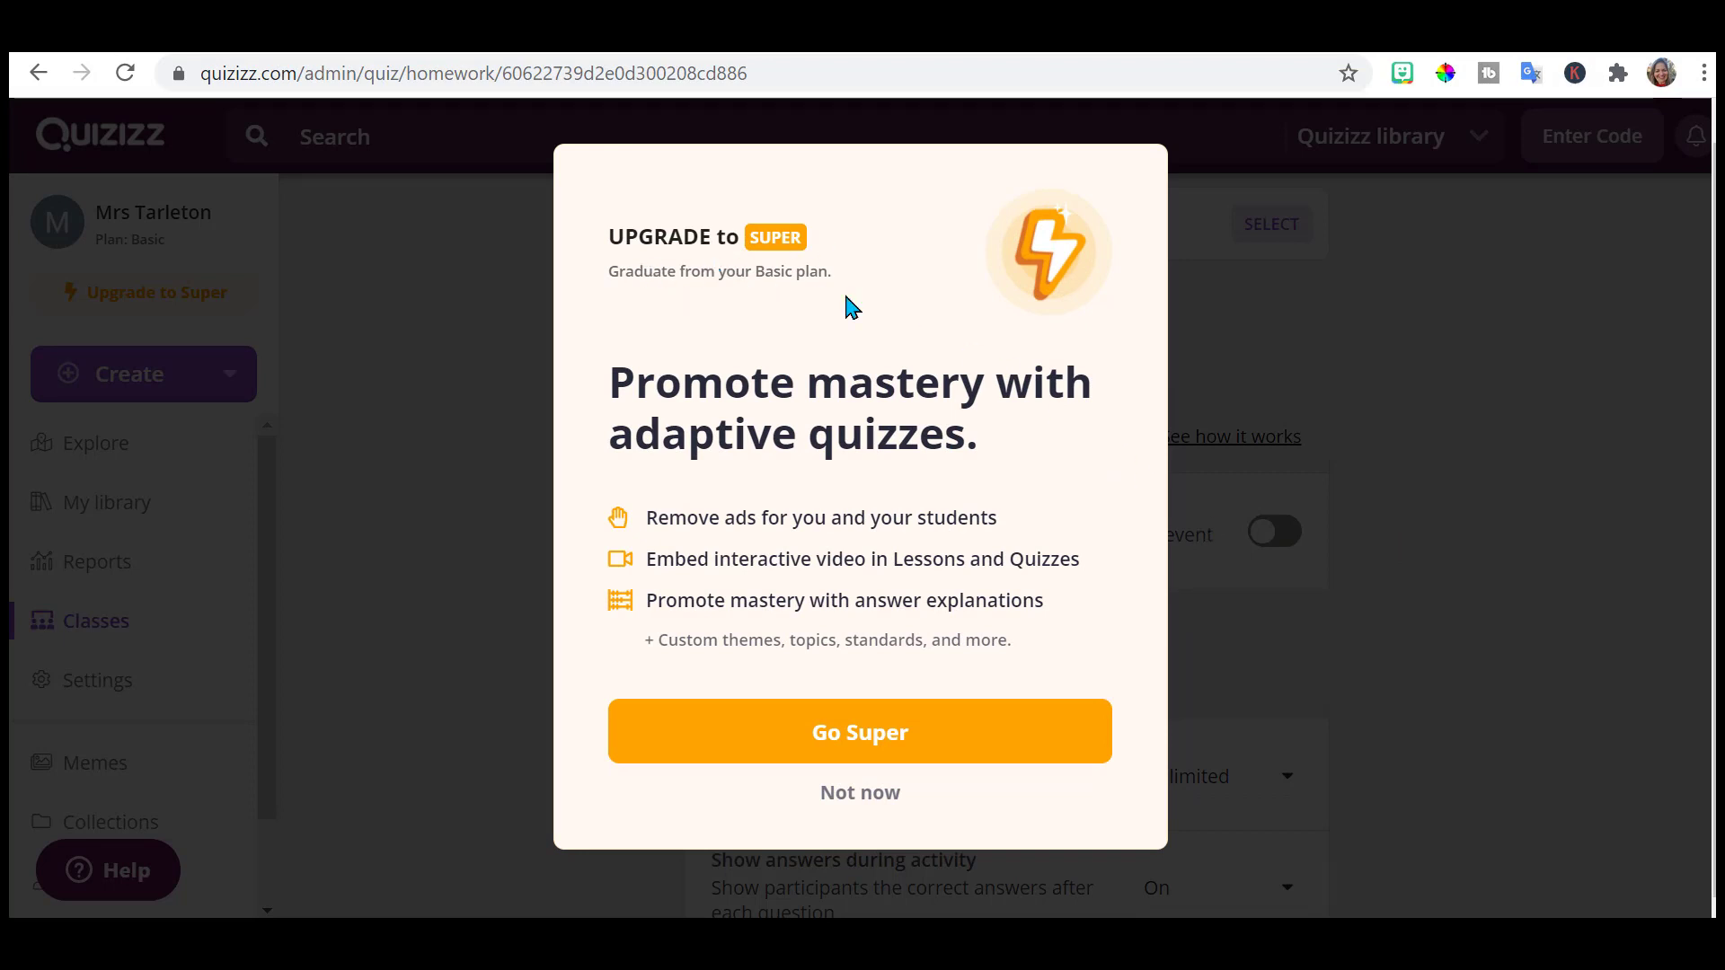
left_click(860, 800)
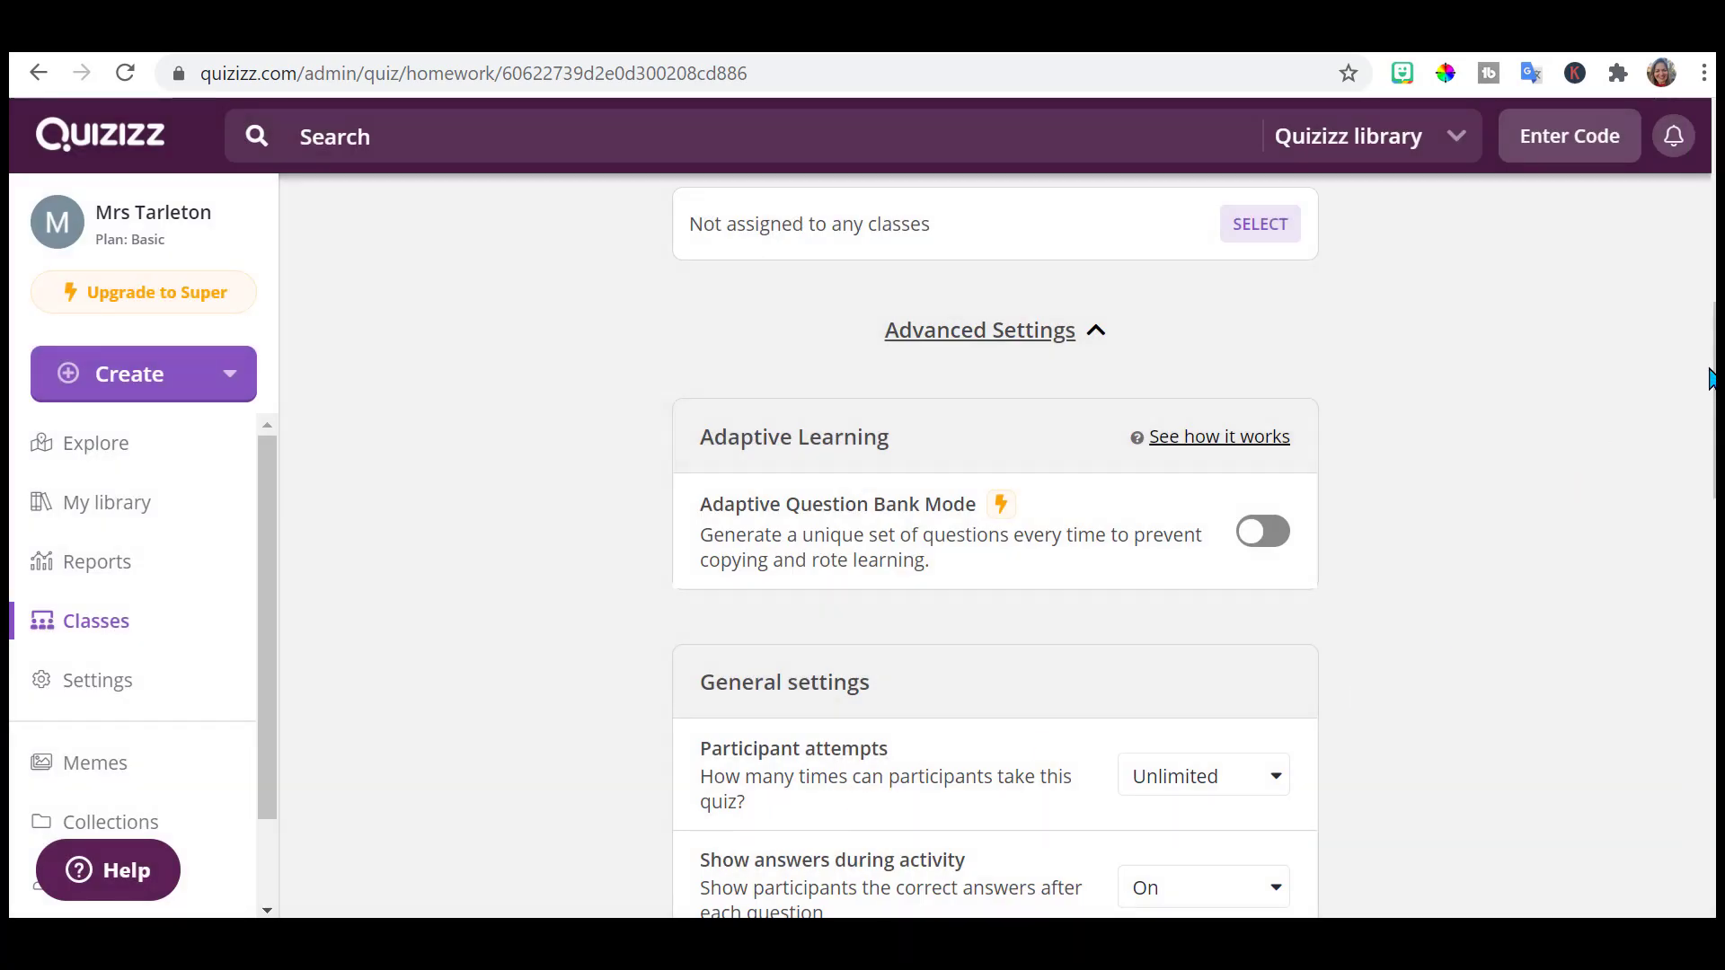
Keep Show answers during activity On and assign the homework with the March 30, 12:30pm deadline.
scroll(1658, 393, "down", 1)
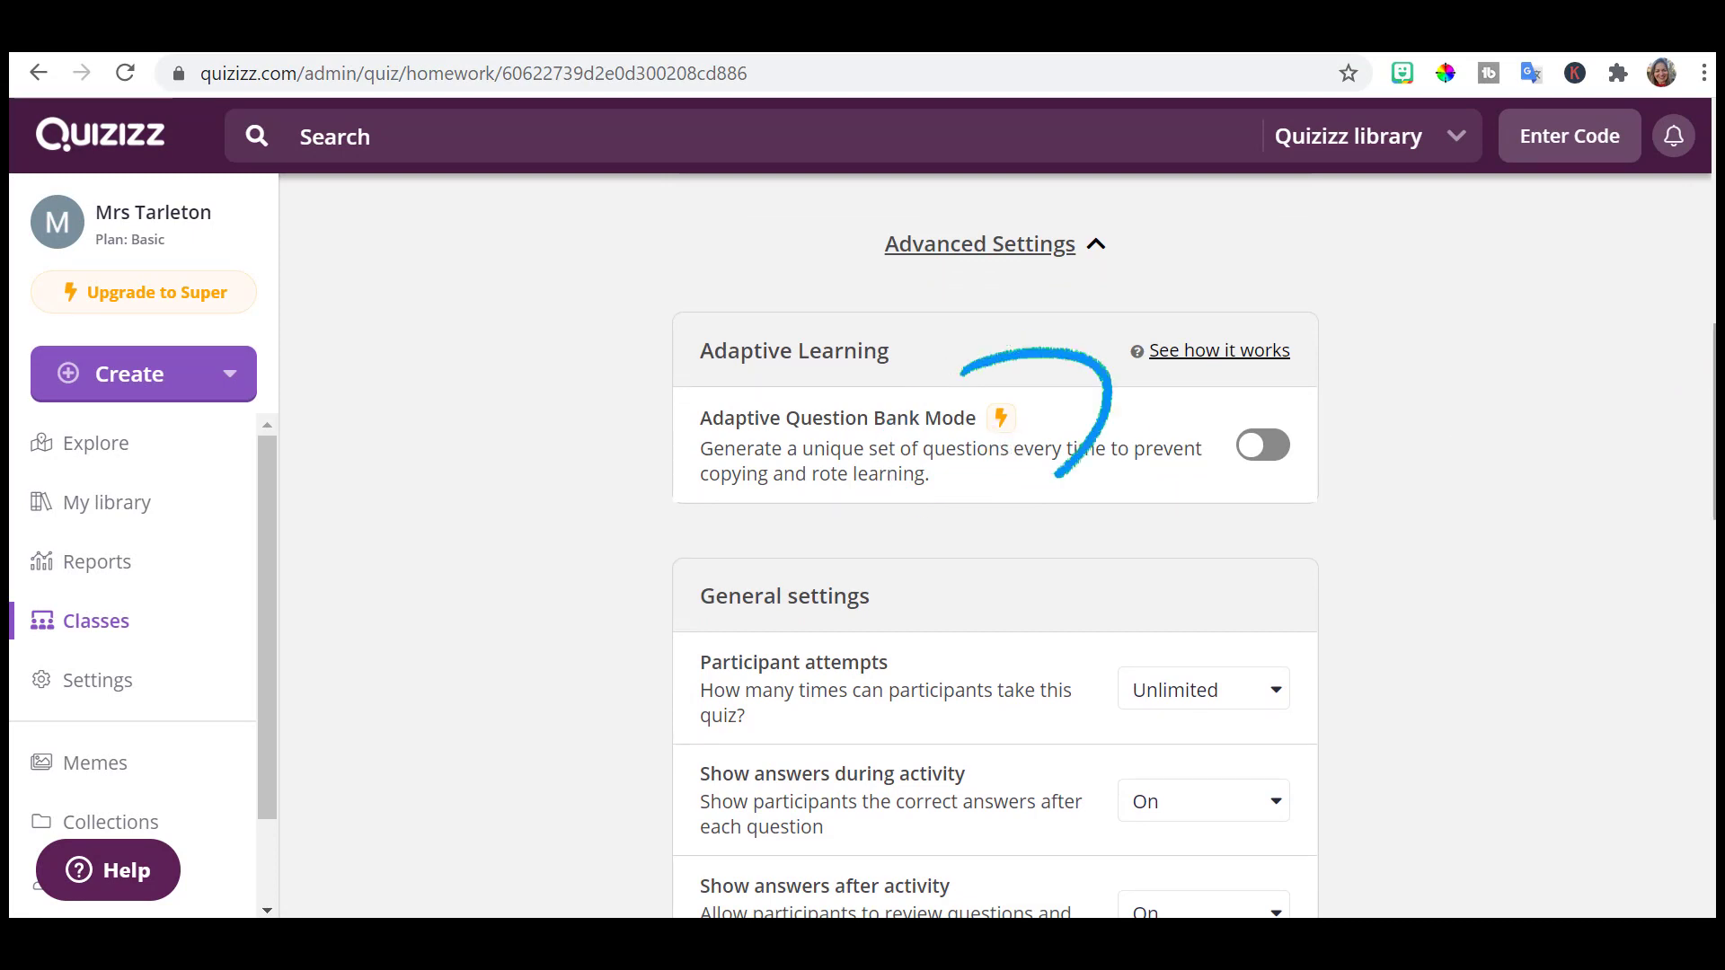
scroll(1705, 405, "down", 1)
scroll(995, 566, "down", 2)
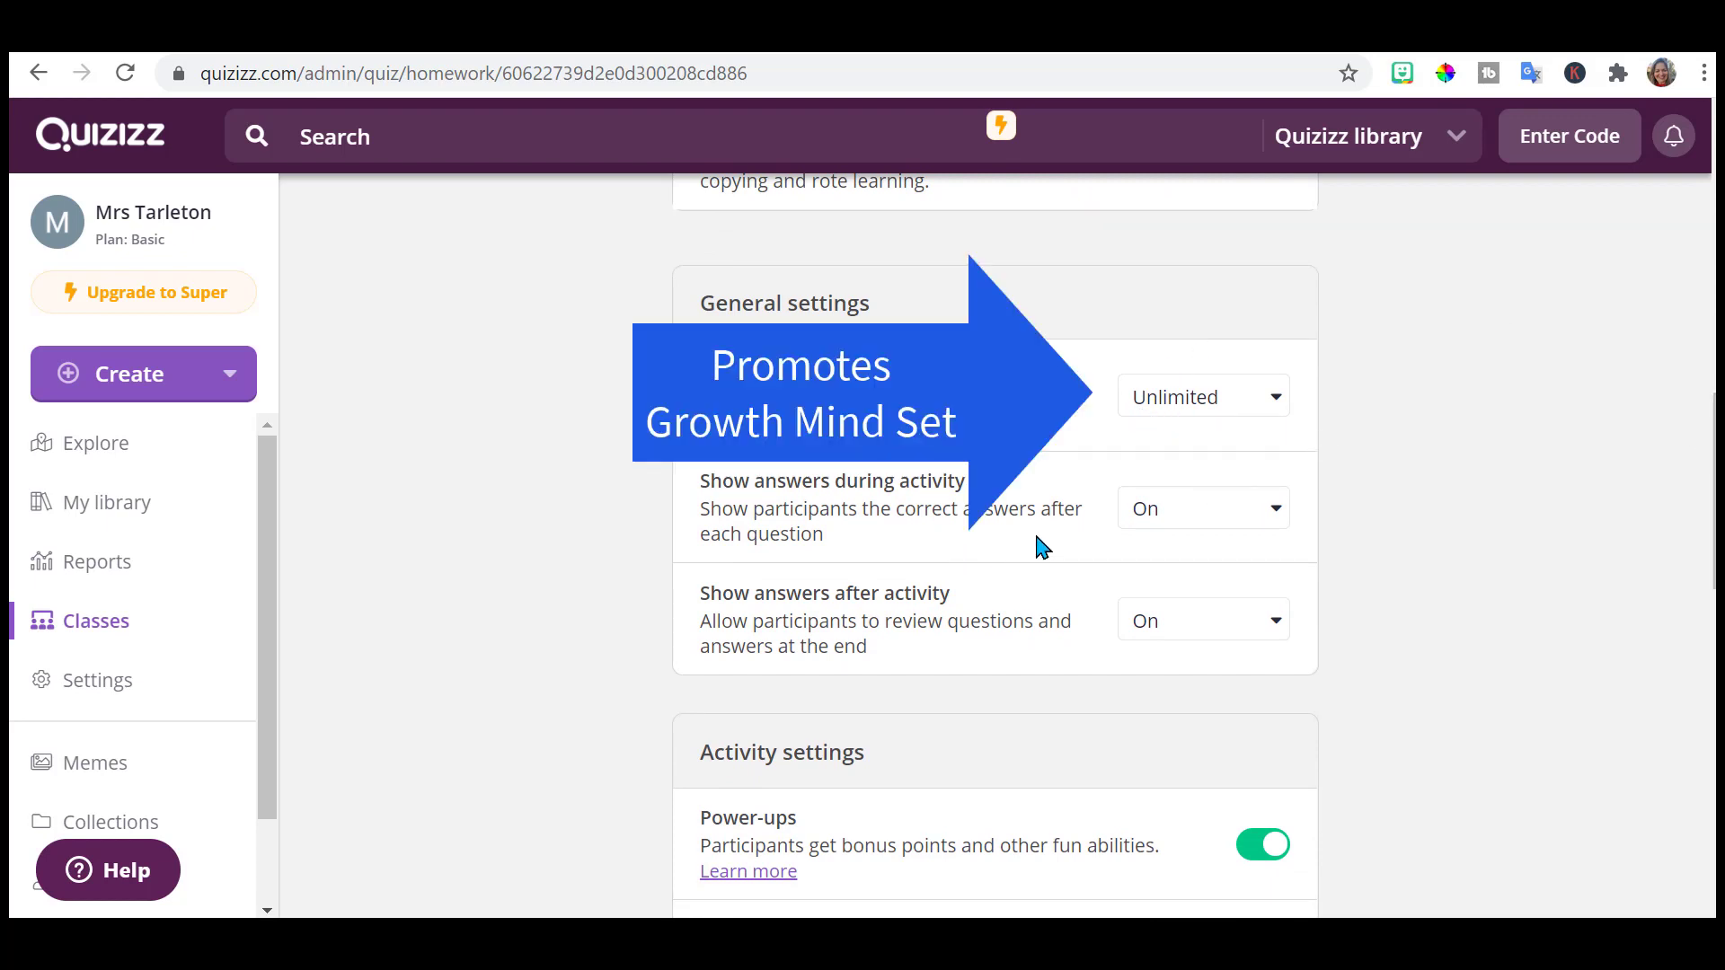
left_click(1208, 510)
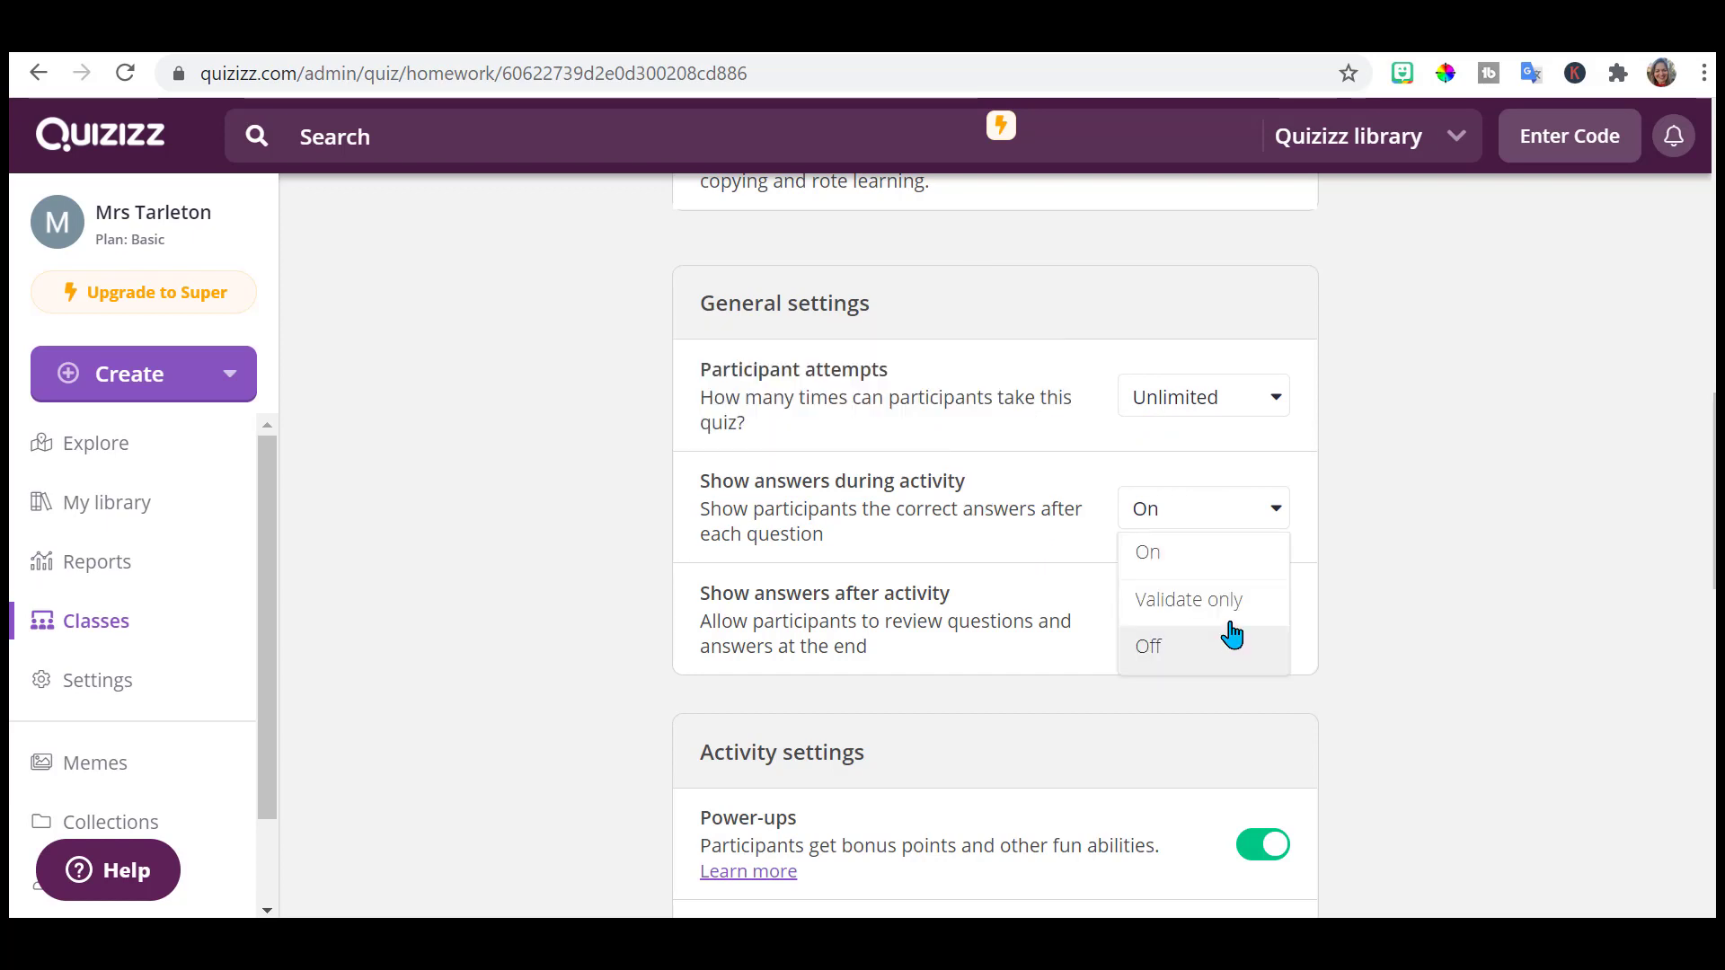
left_click(1231, 568)
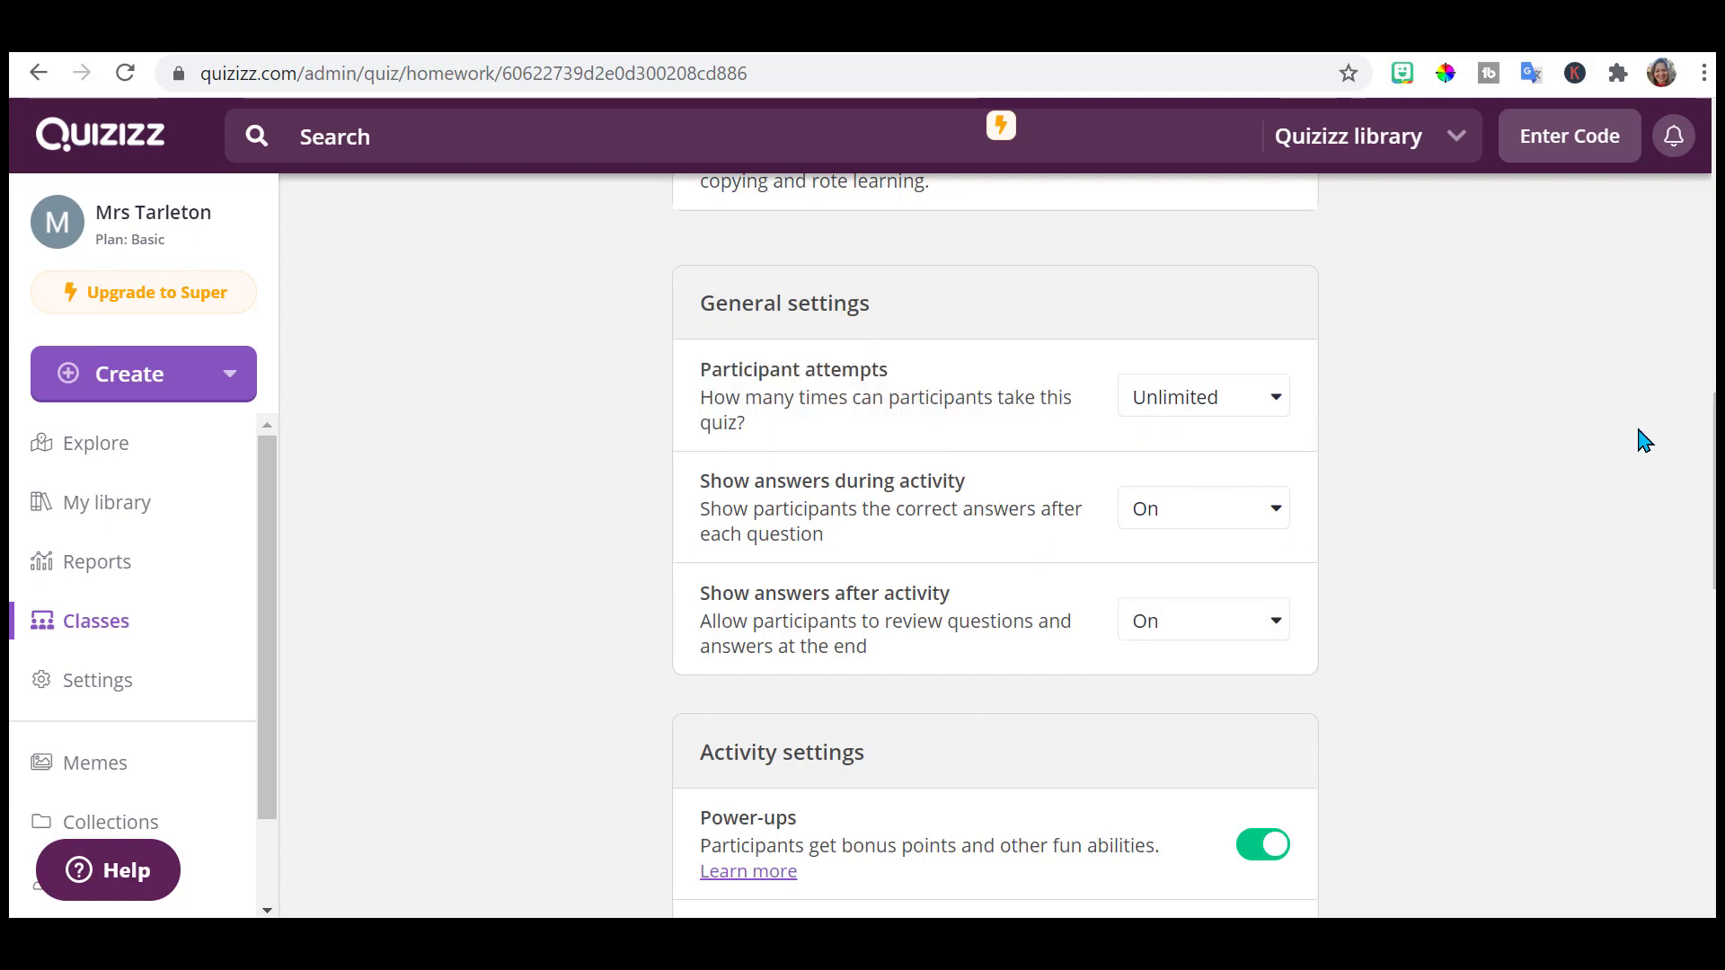
scroll(995, 539, "down", 4)
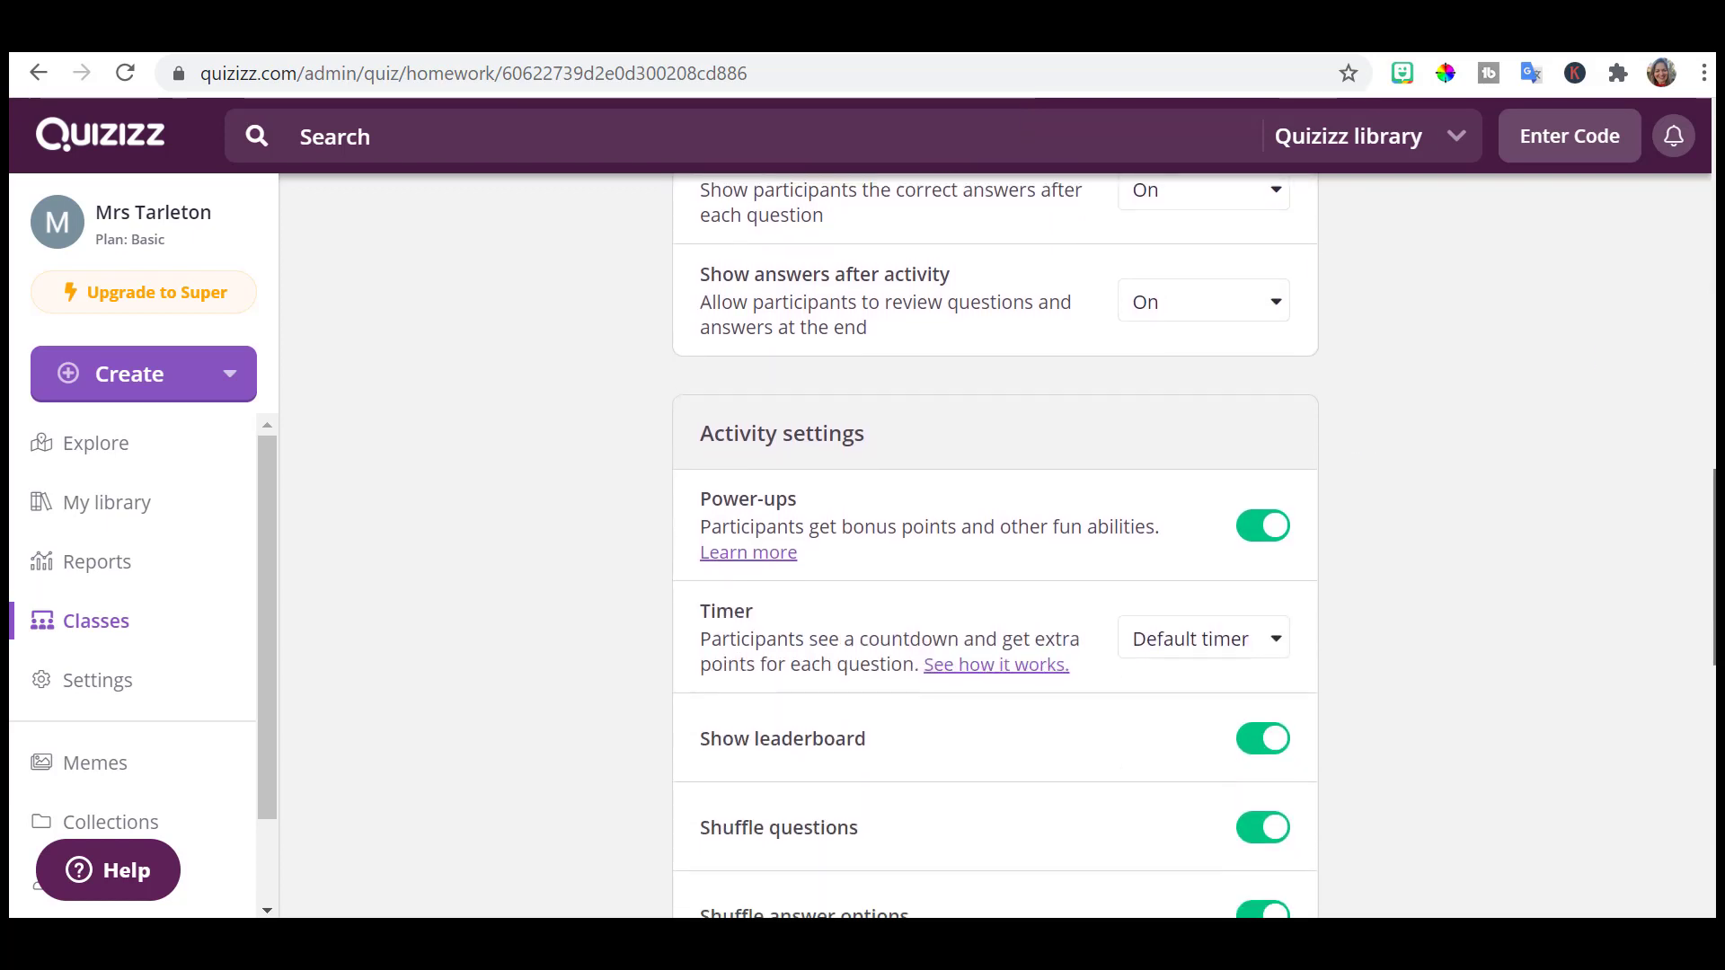
scroll(995, 539, "down", 2)
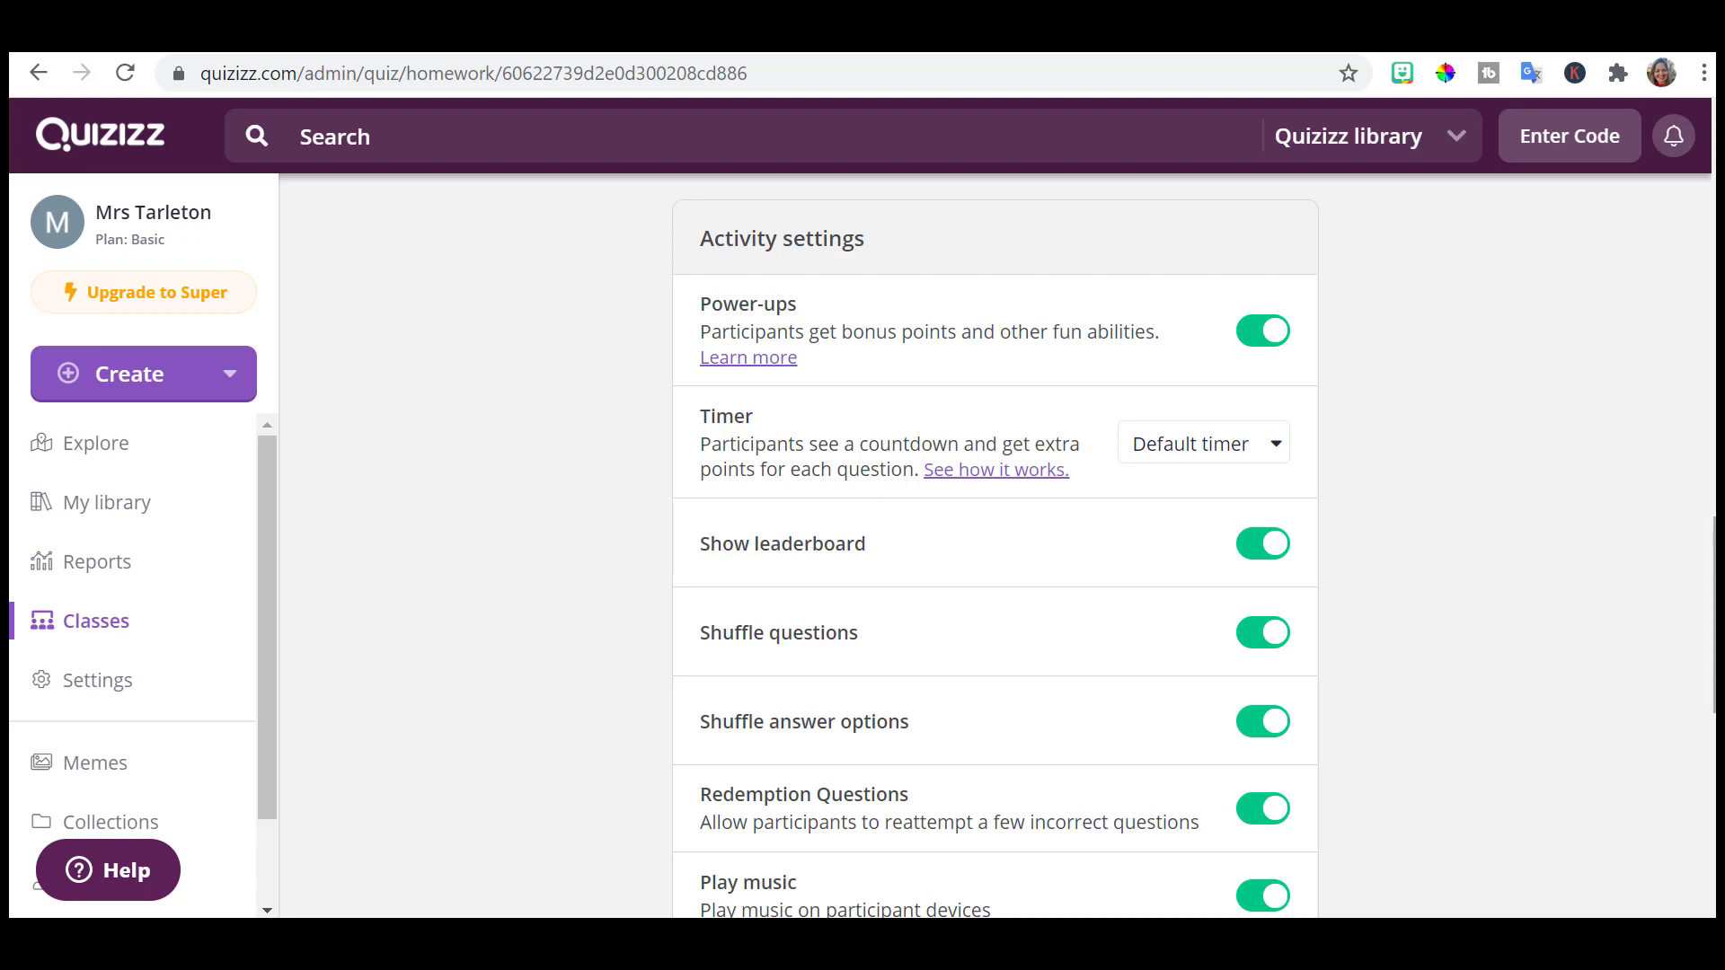
scroll(994, 539, "down", 3)
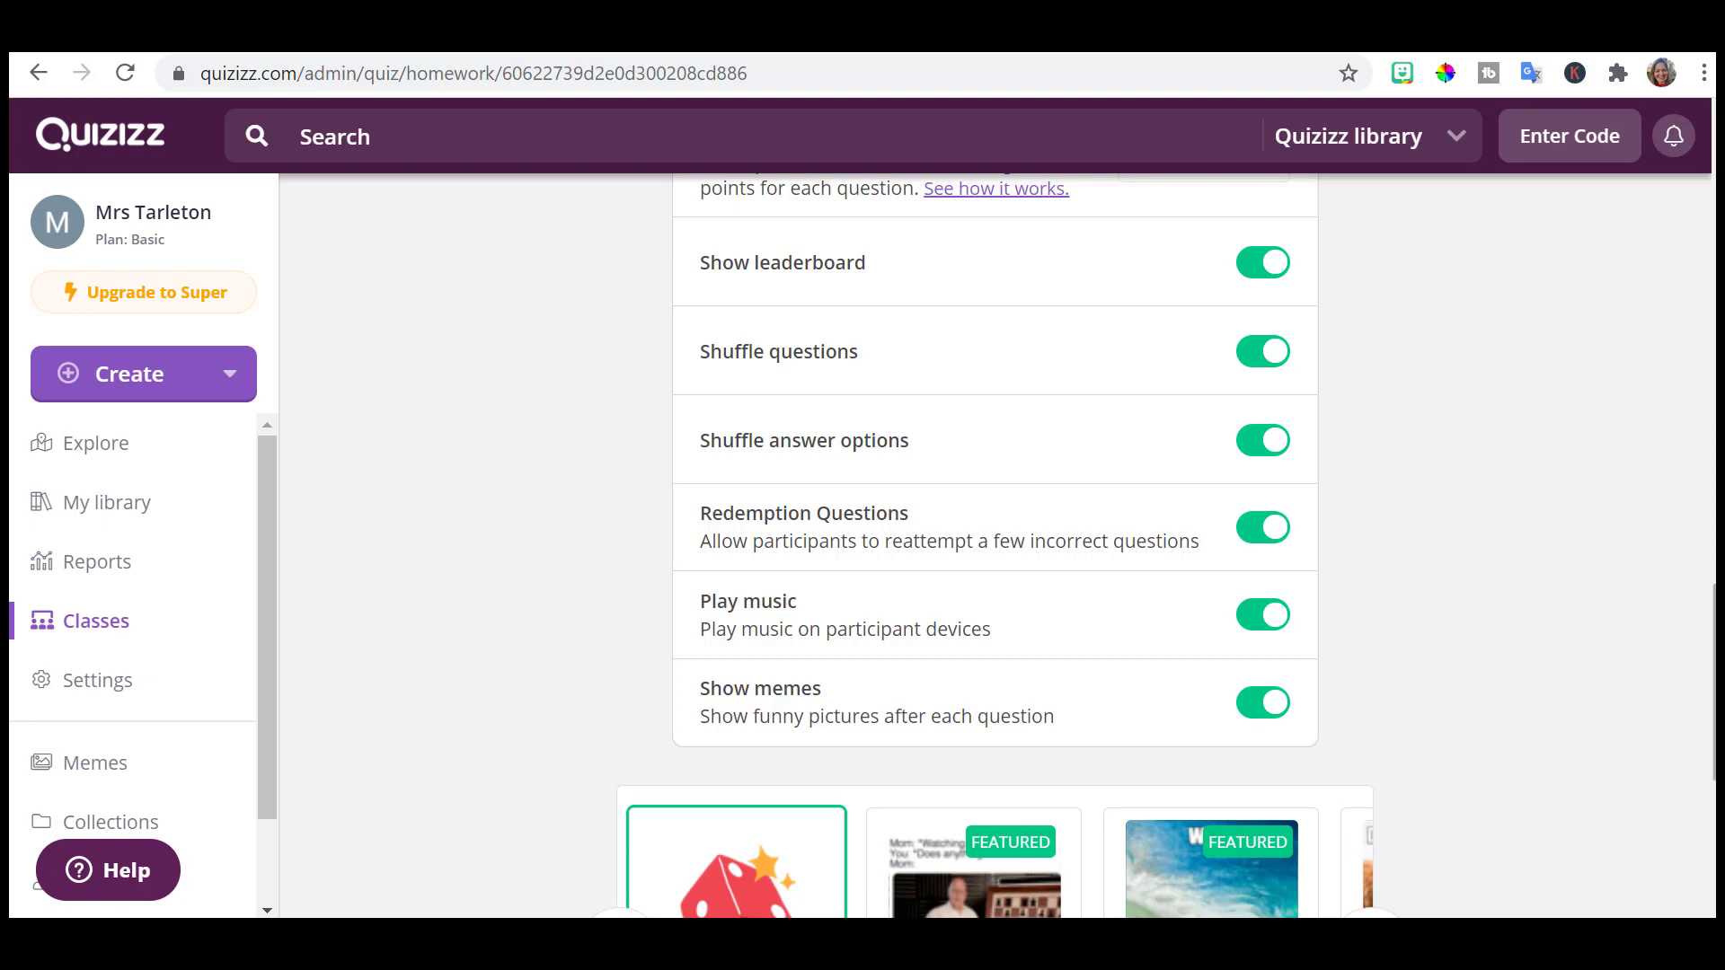
scroll(1713, 683, "down", 4)
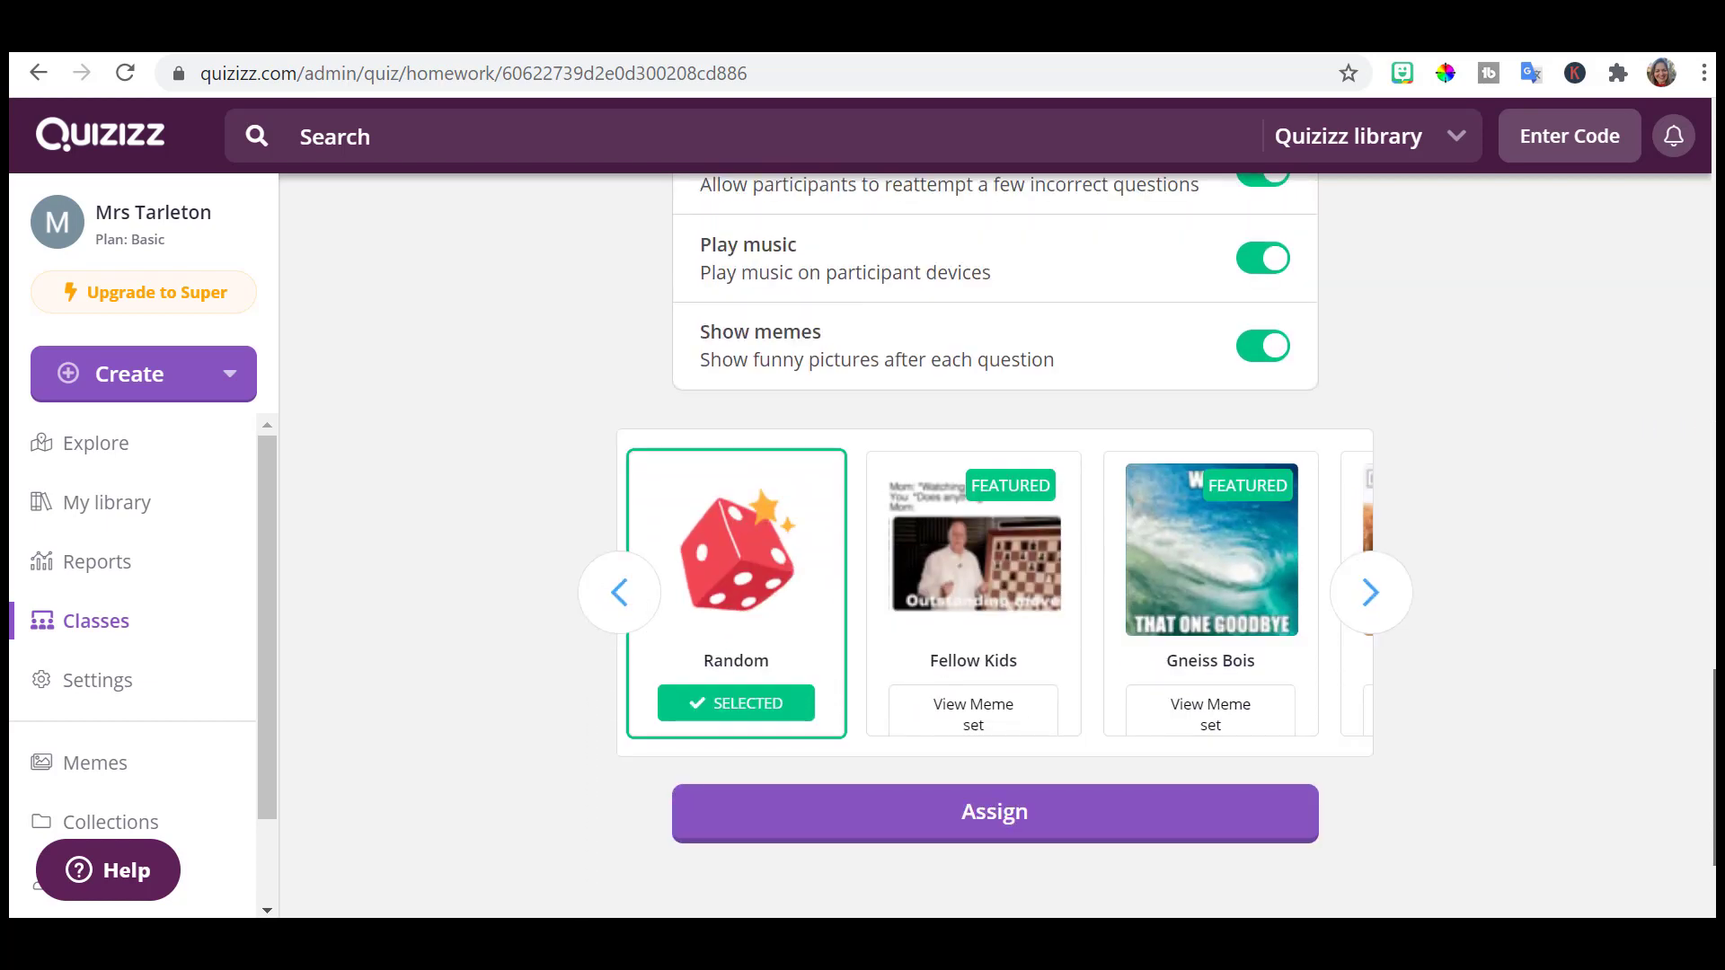
left_click(1166, 813)
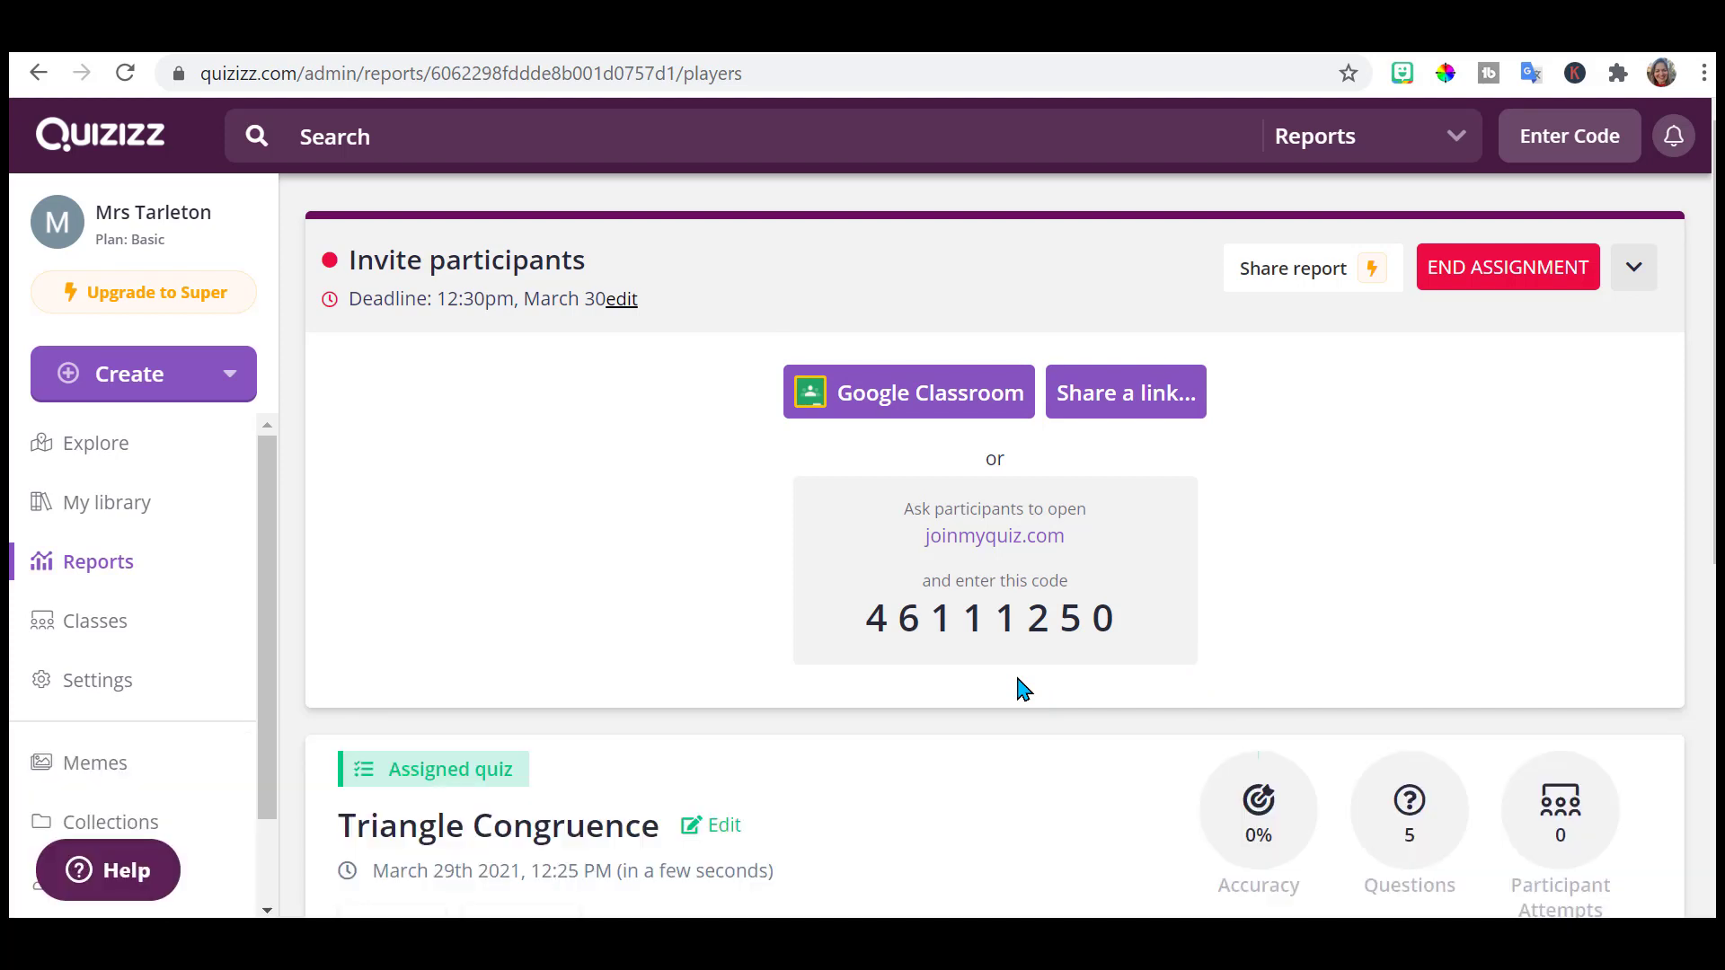
Copy the homework assignment's join link from the Share a link dialog, then close it.
left_click(1137, 404)
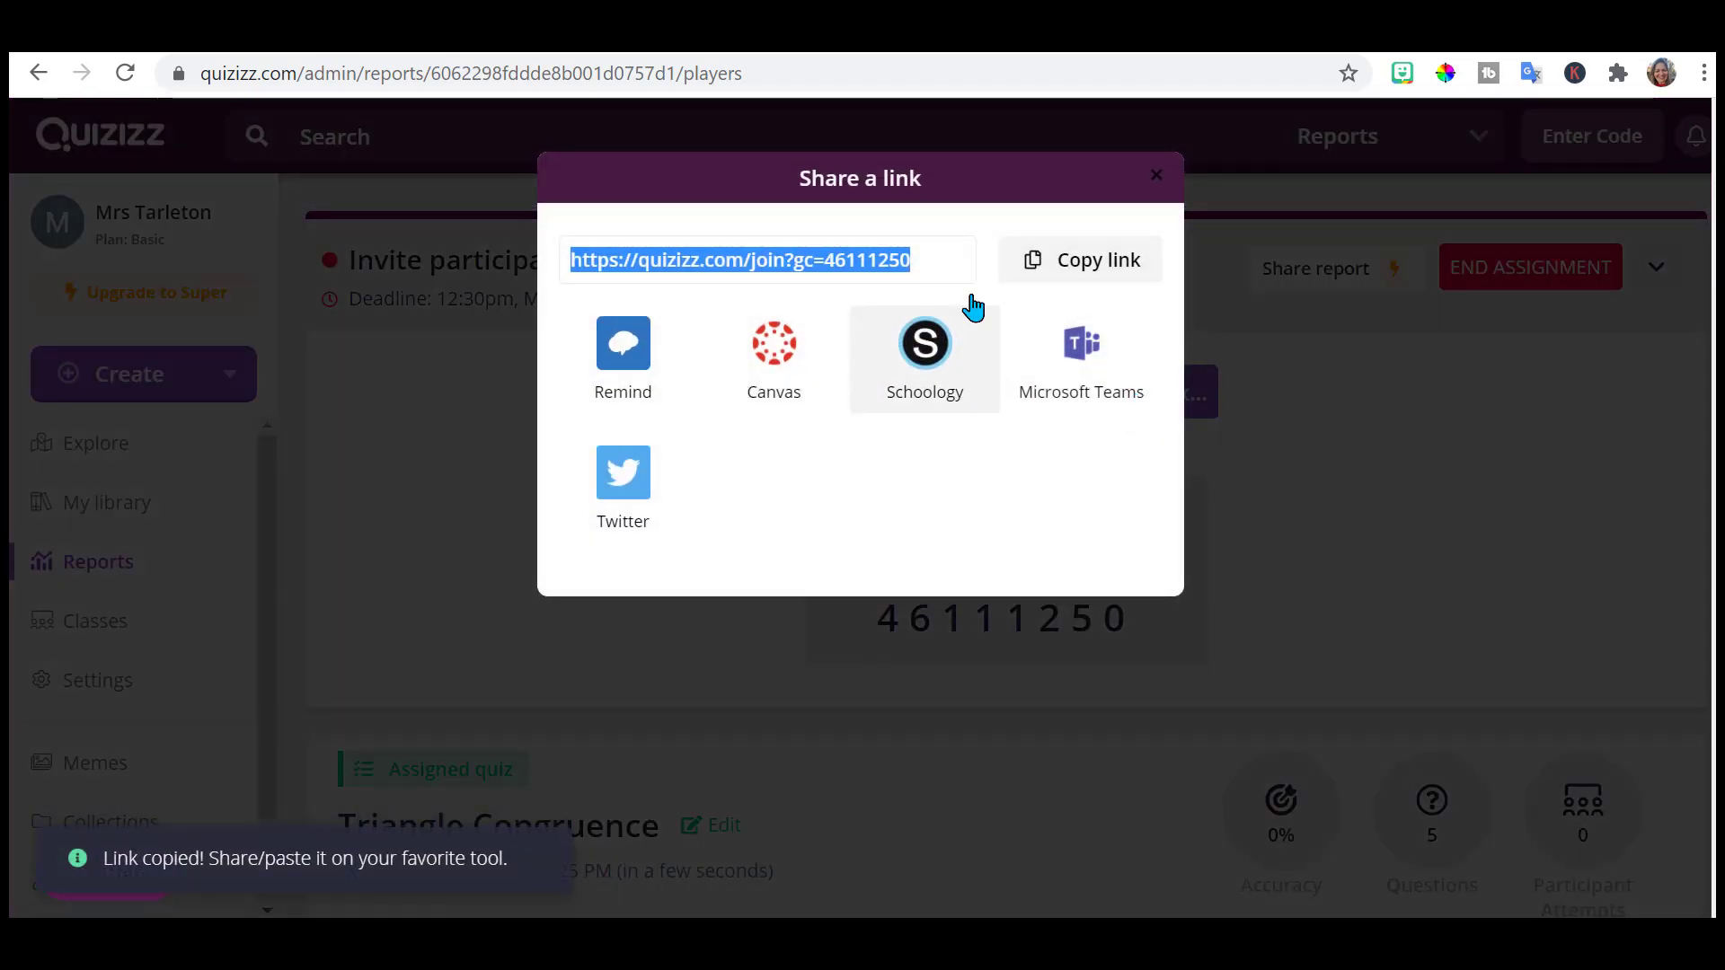
left_click(1099, 262)
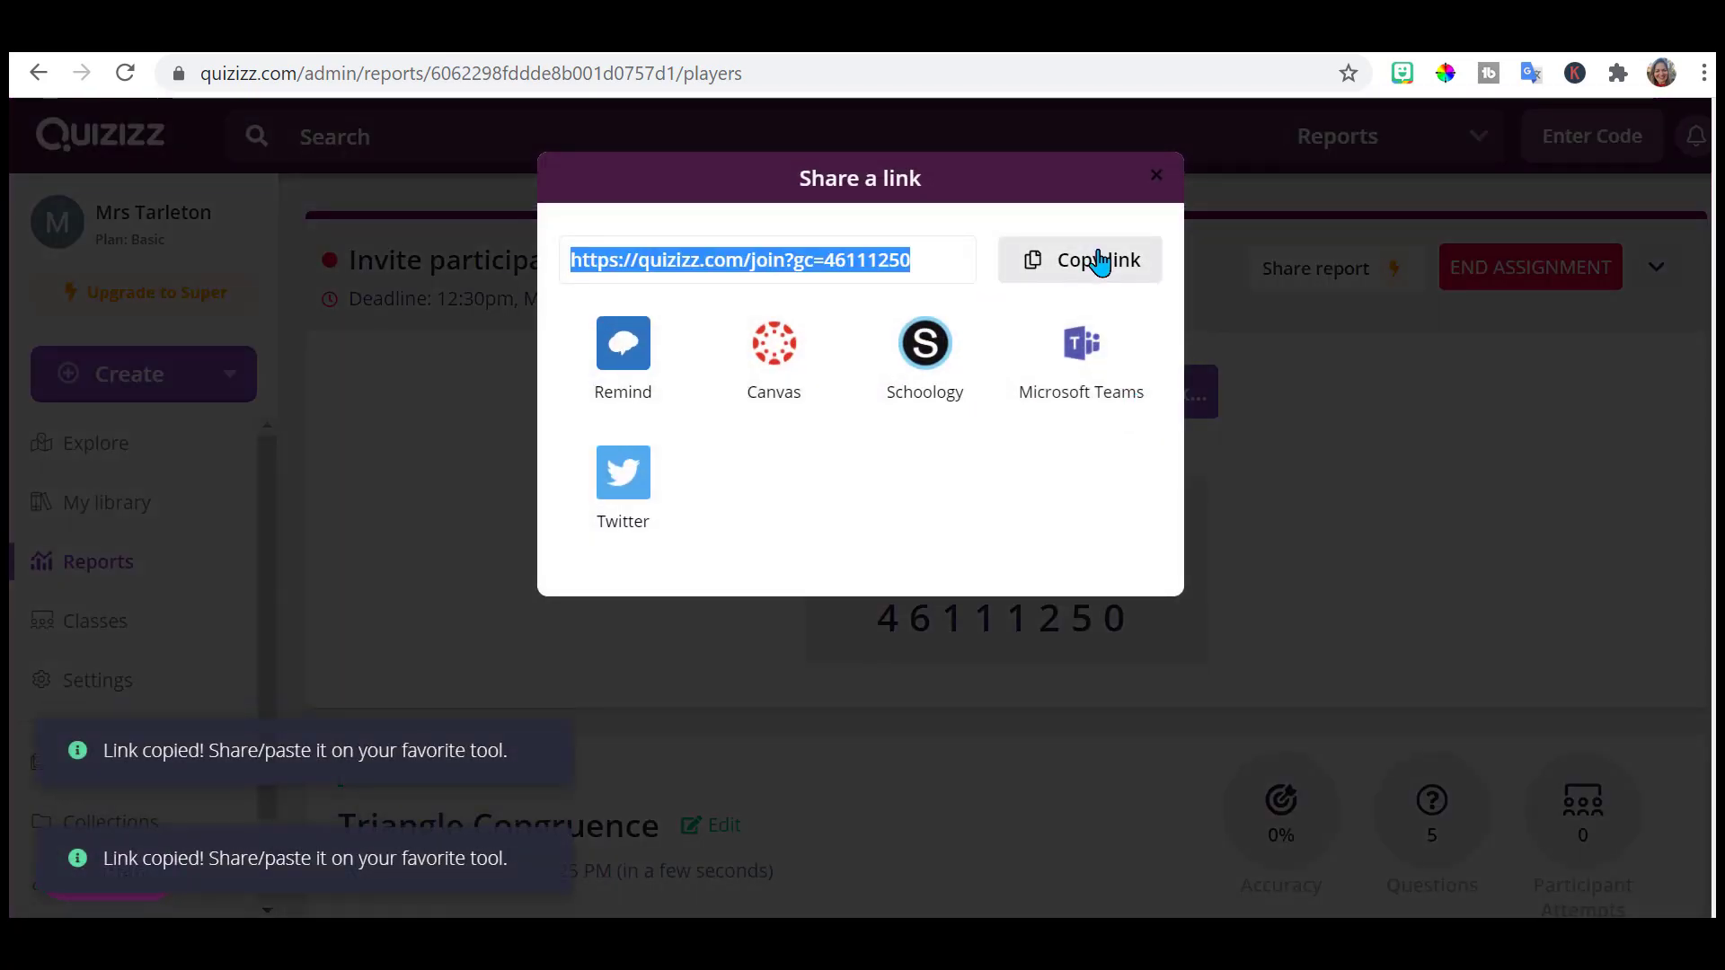
left_click(1157, 176)
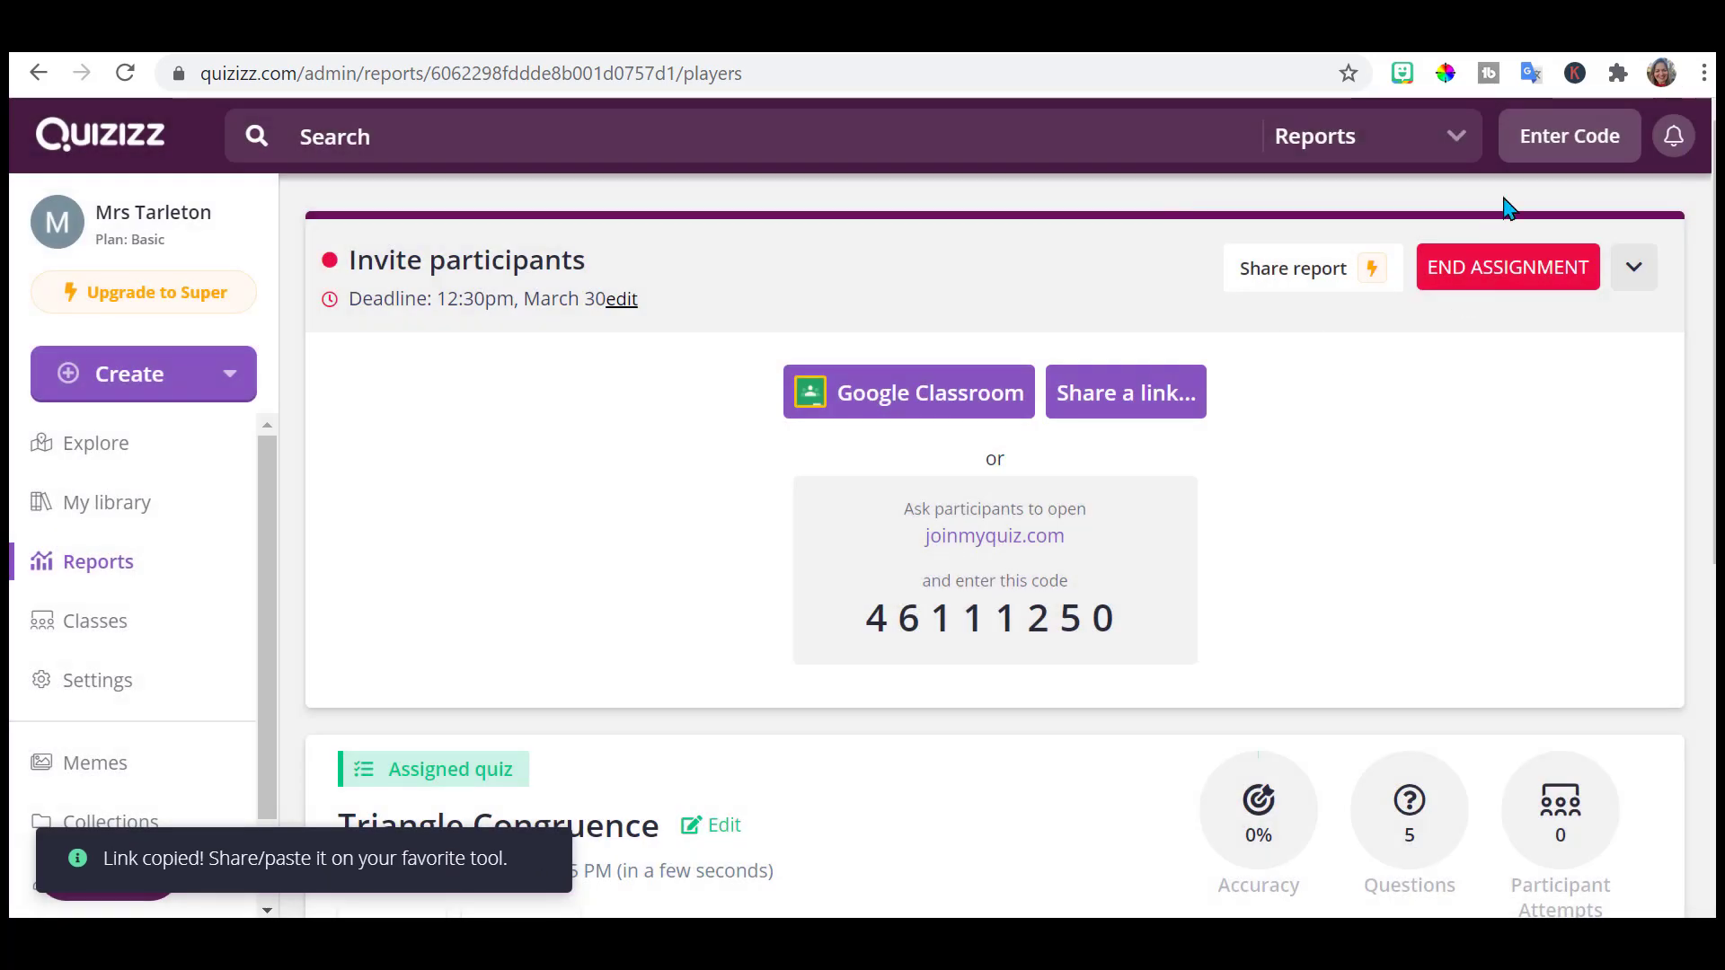
Open the copied join link in an incognito window and join the quiz with a student nickname.
key("ctrl+shift+n")
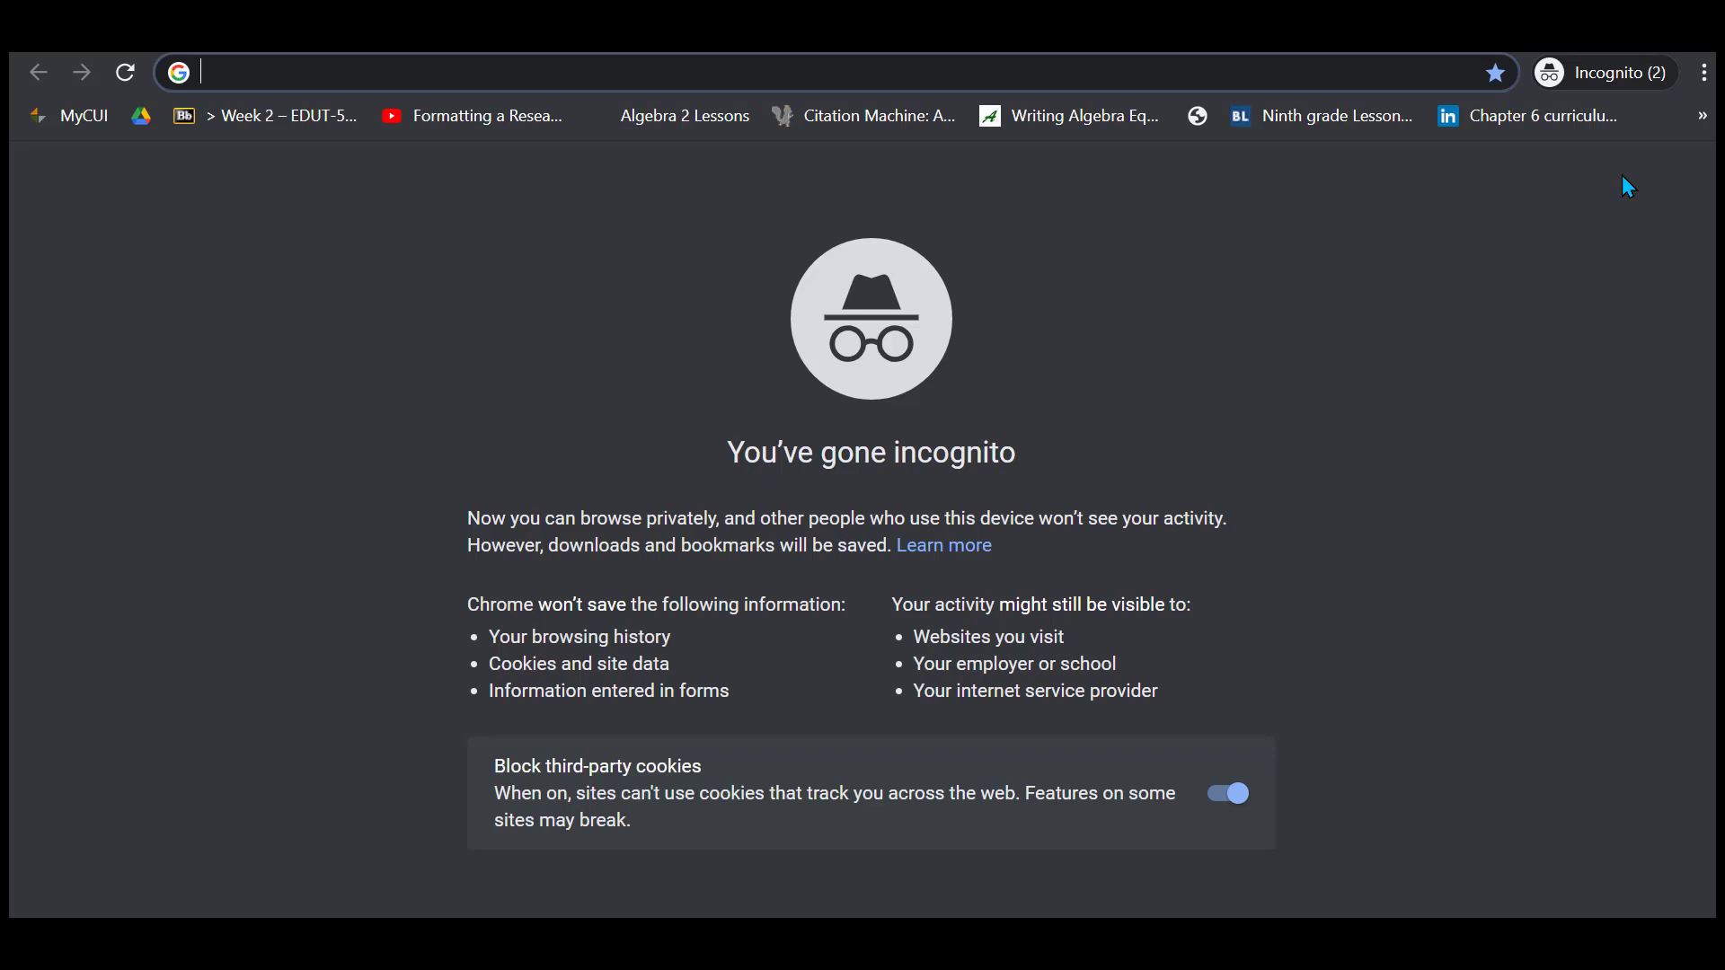
key("ctrl+v")
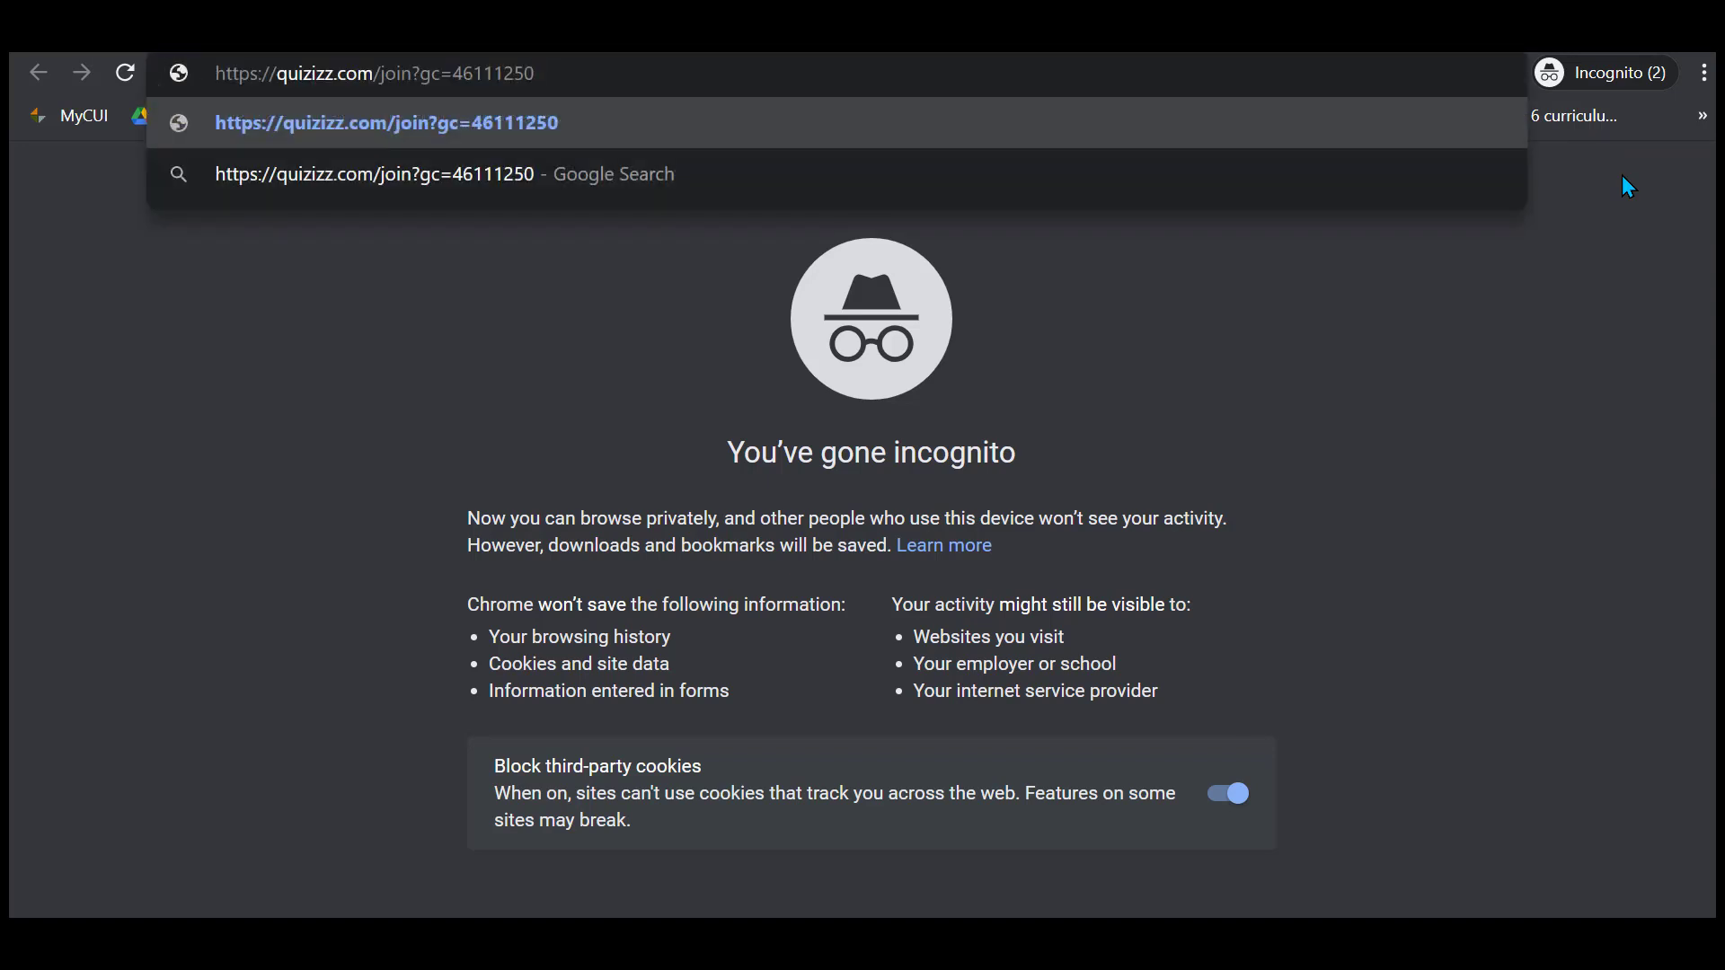
key("Return")
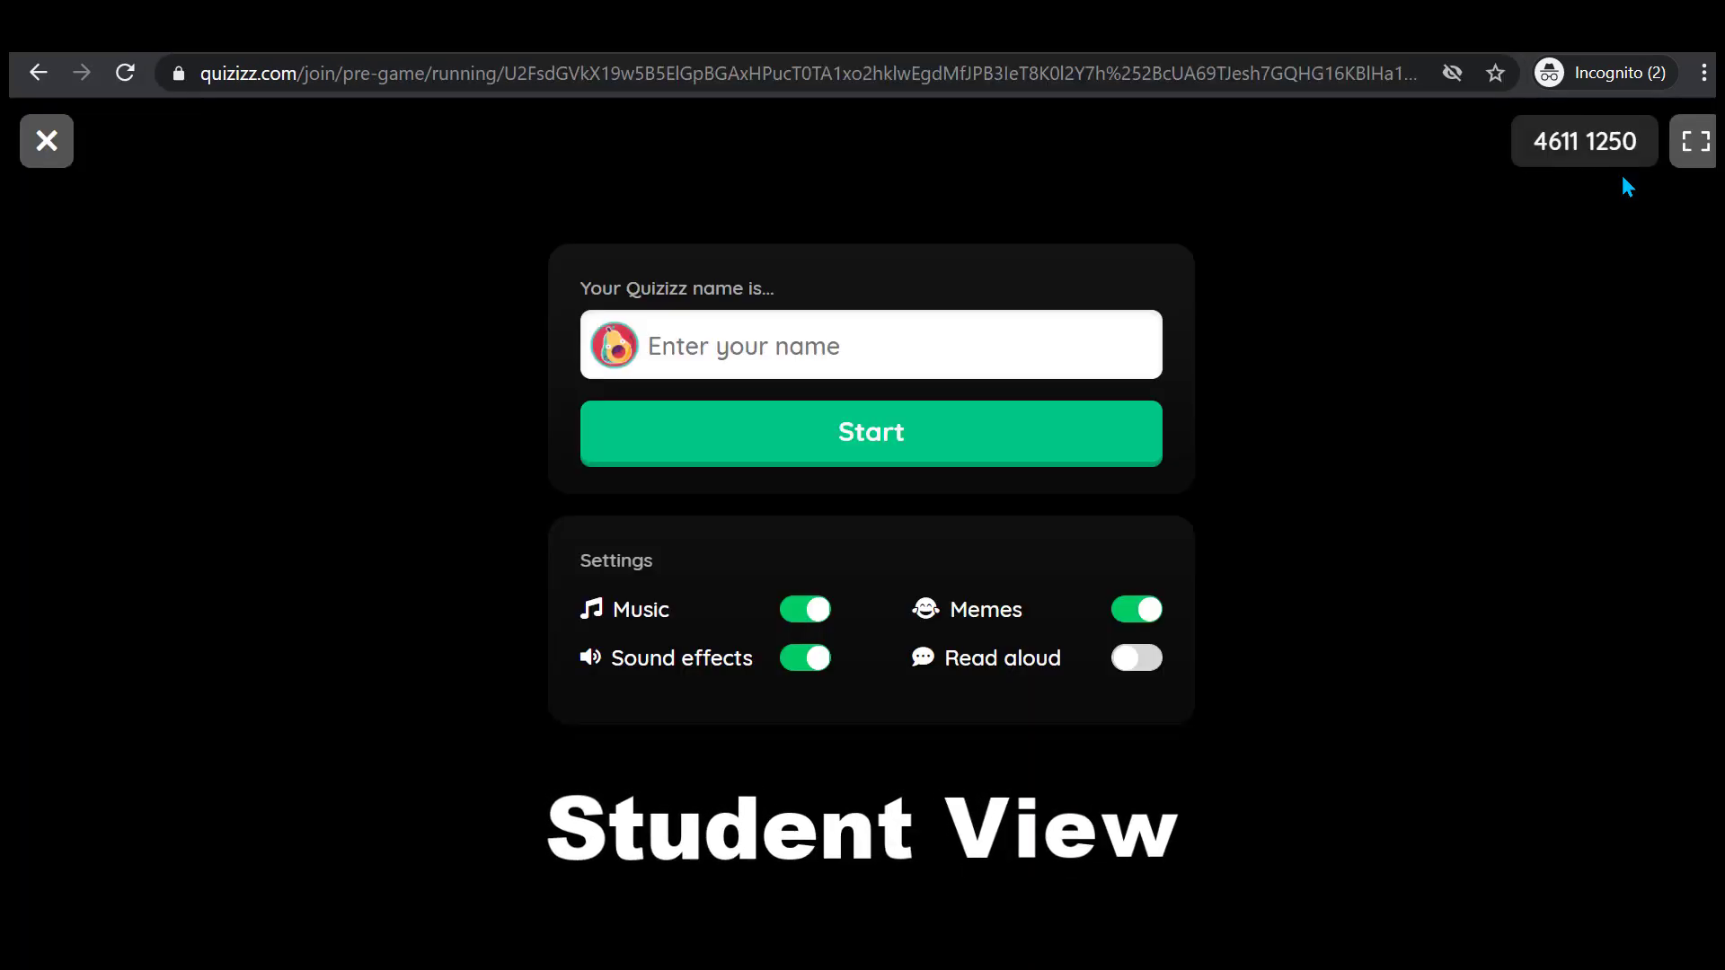
left_click(814, 338)
type("MrsT")
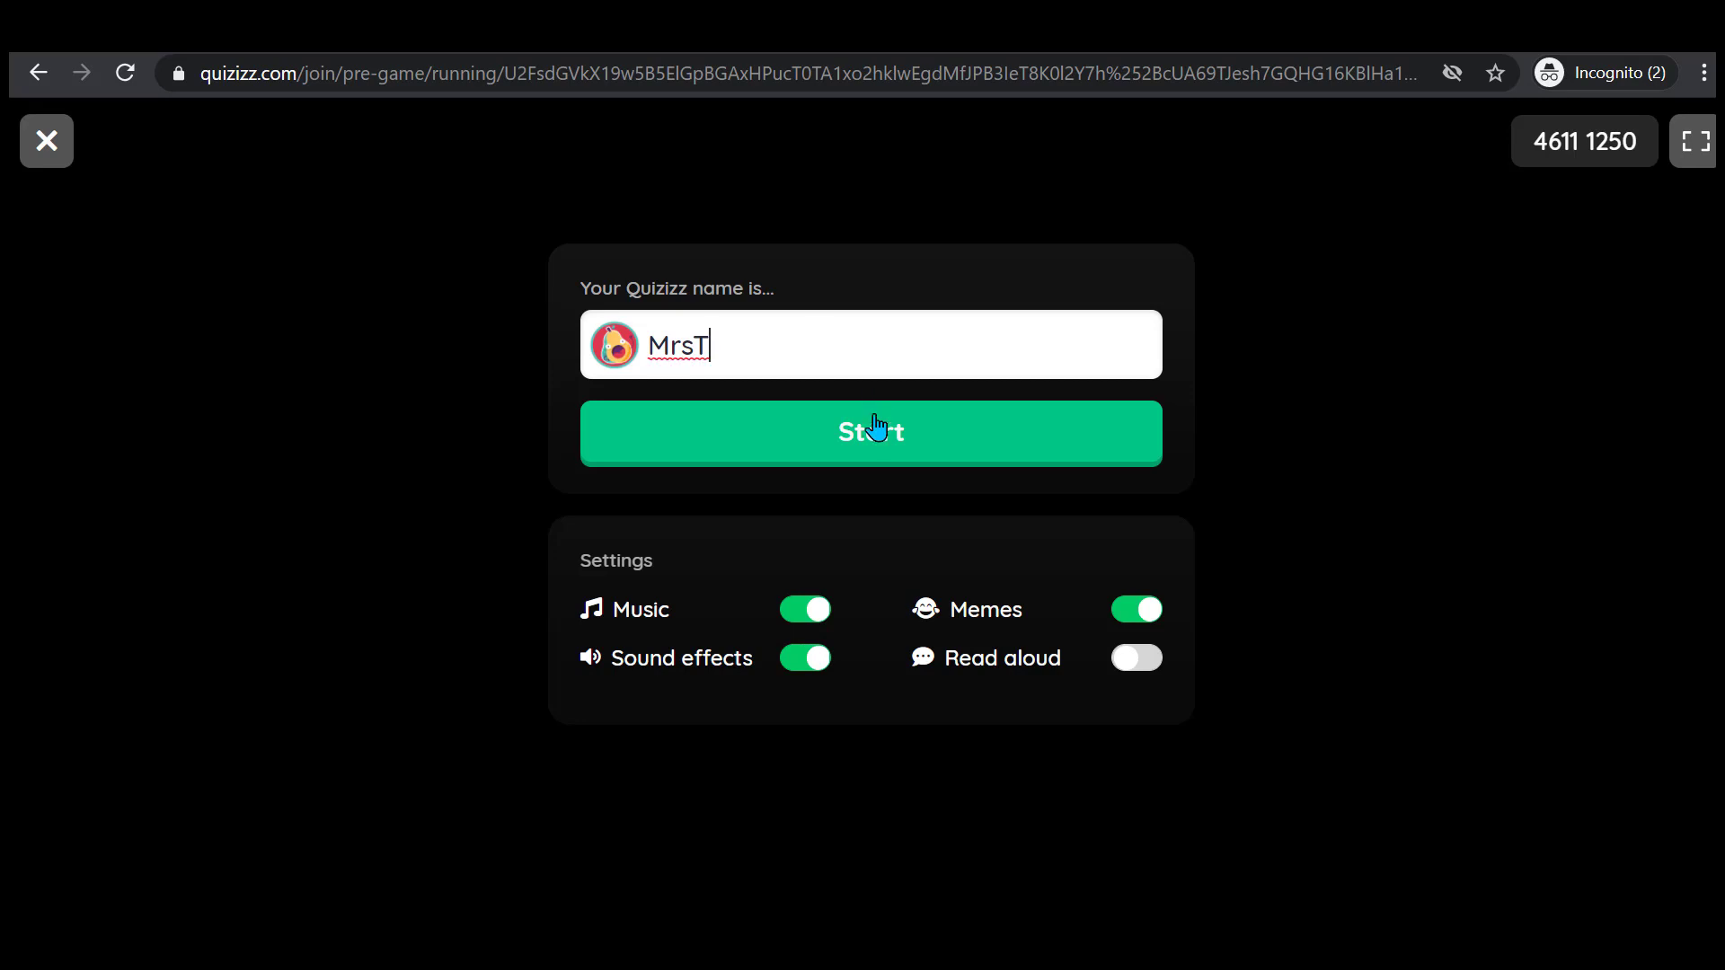
left_click(878, 433)
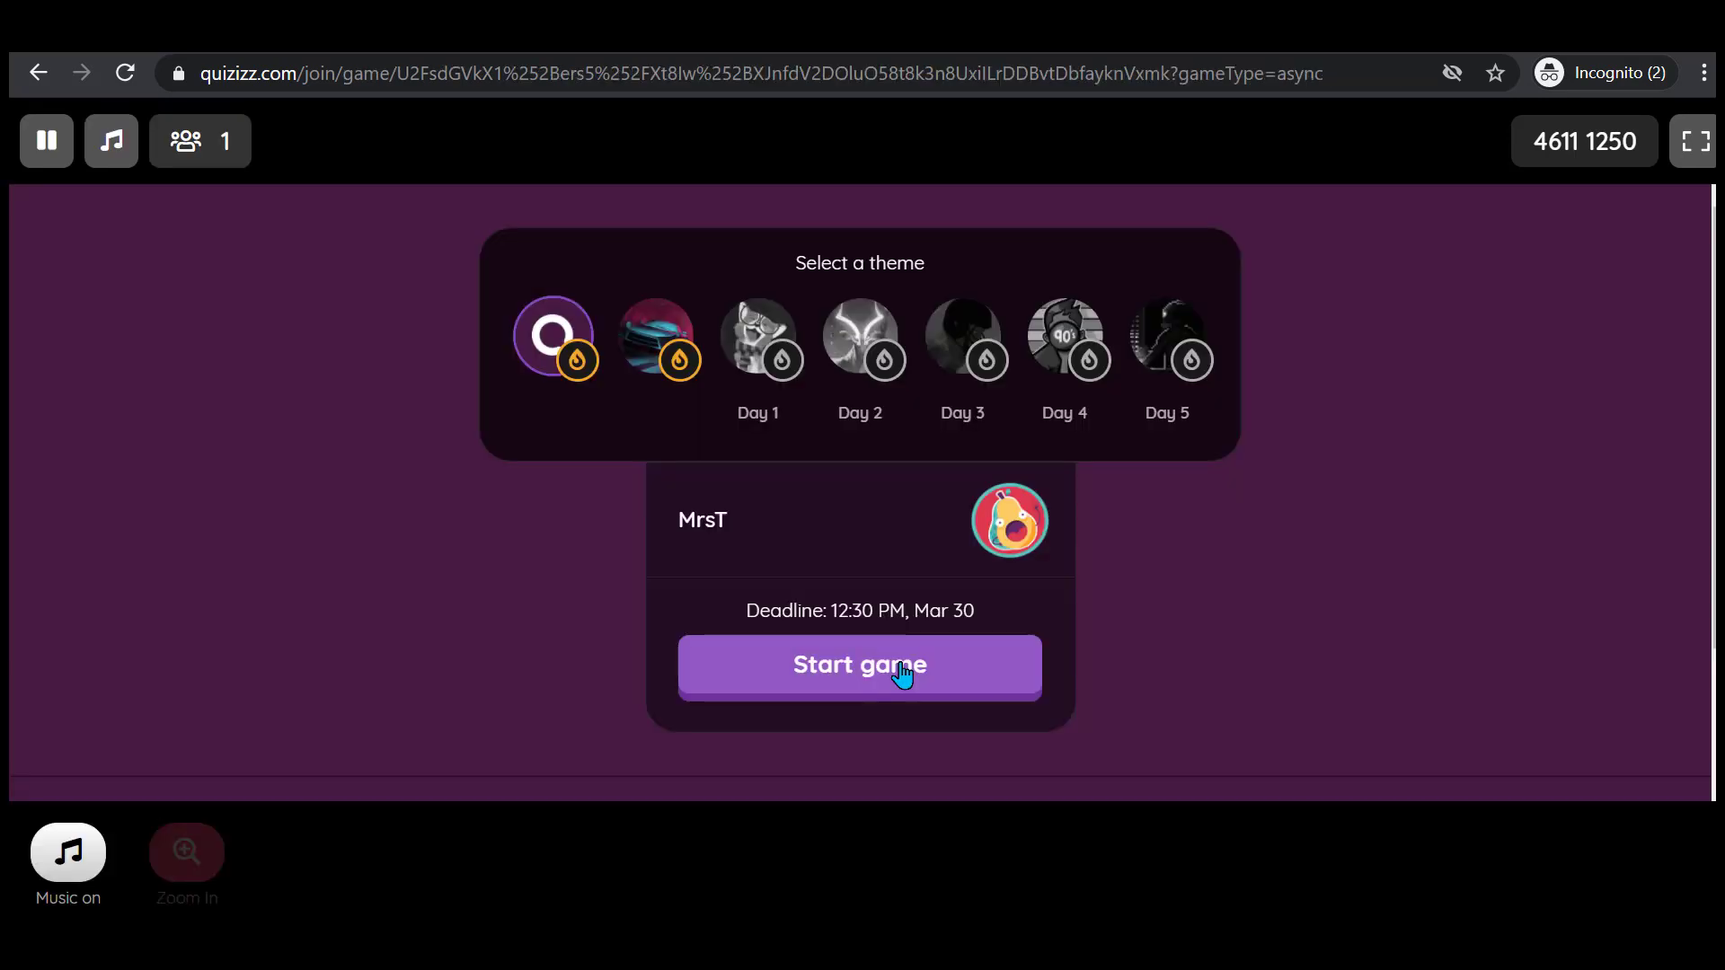
Start the game and answer C, angle A matches angle D, Maui, and 'Yes, by SSS'.
left_click(900, 673)
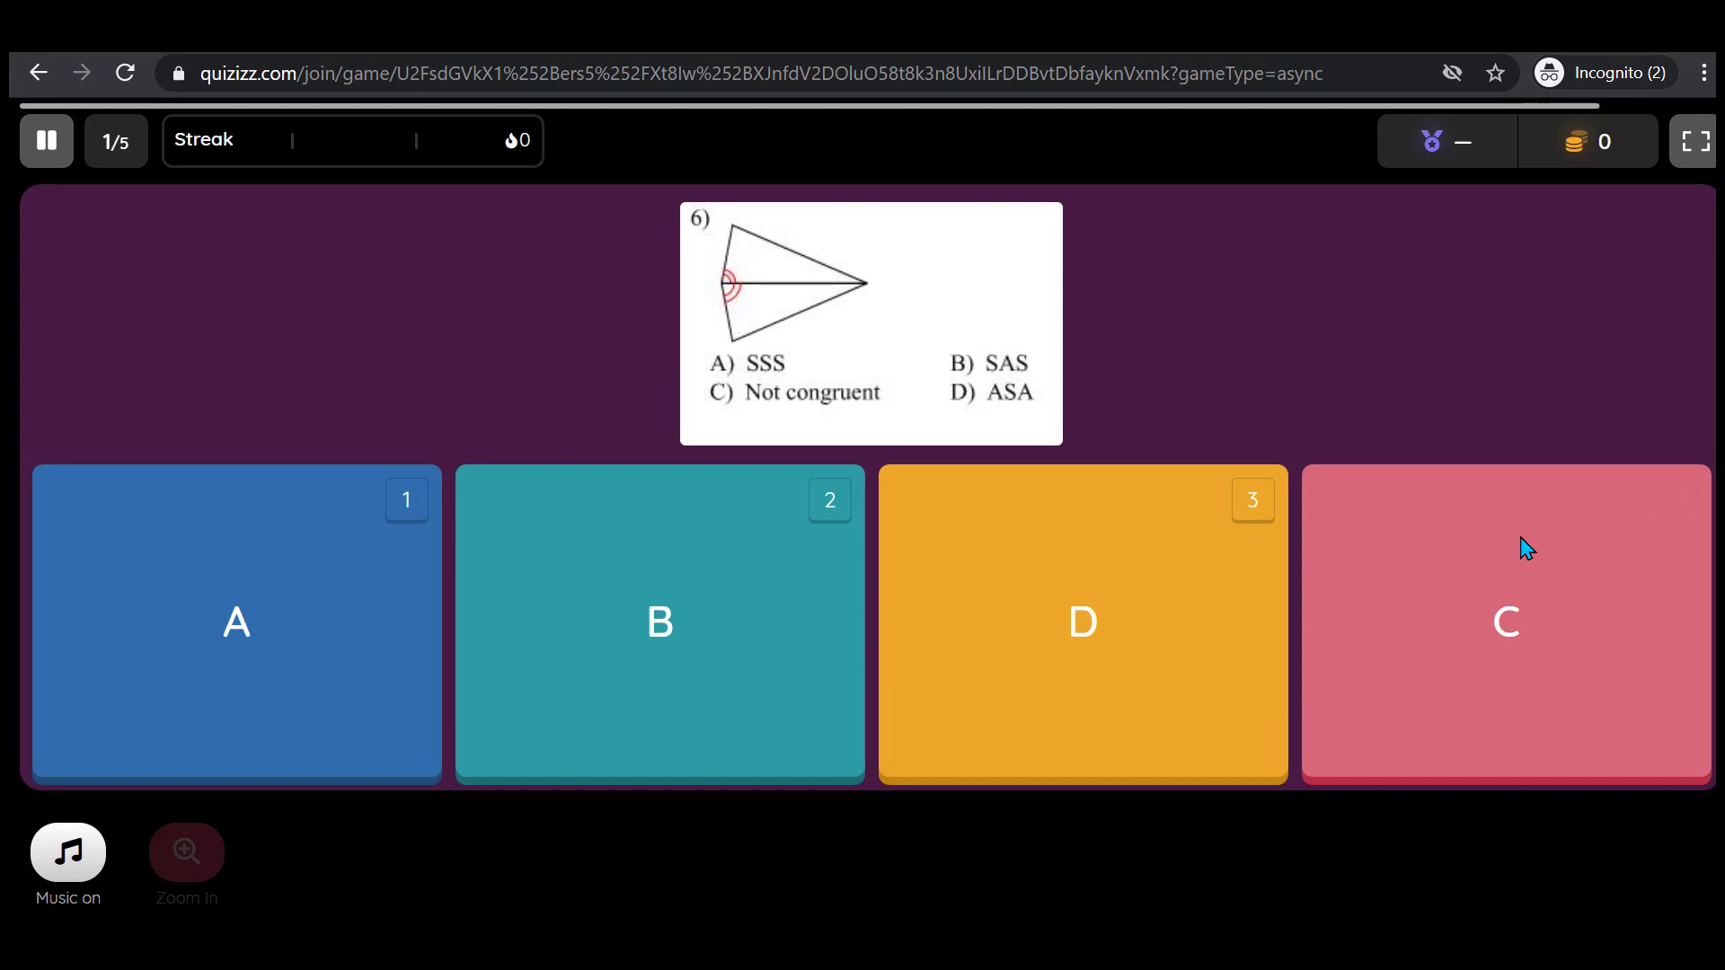
left_click(1449, 602)
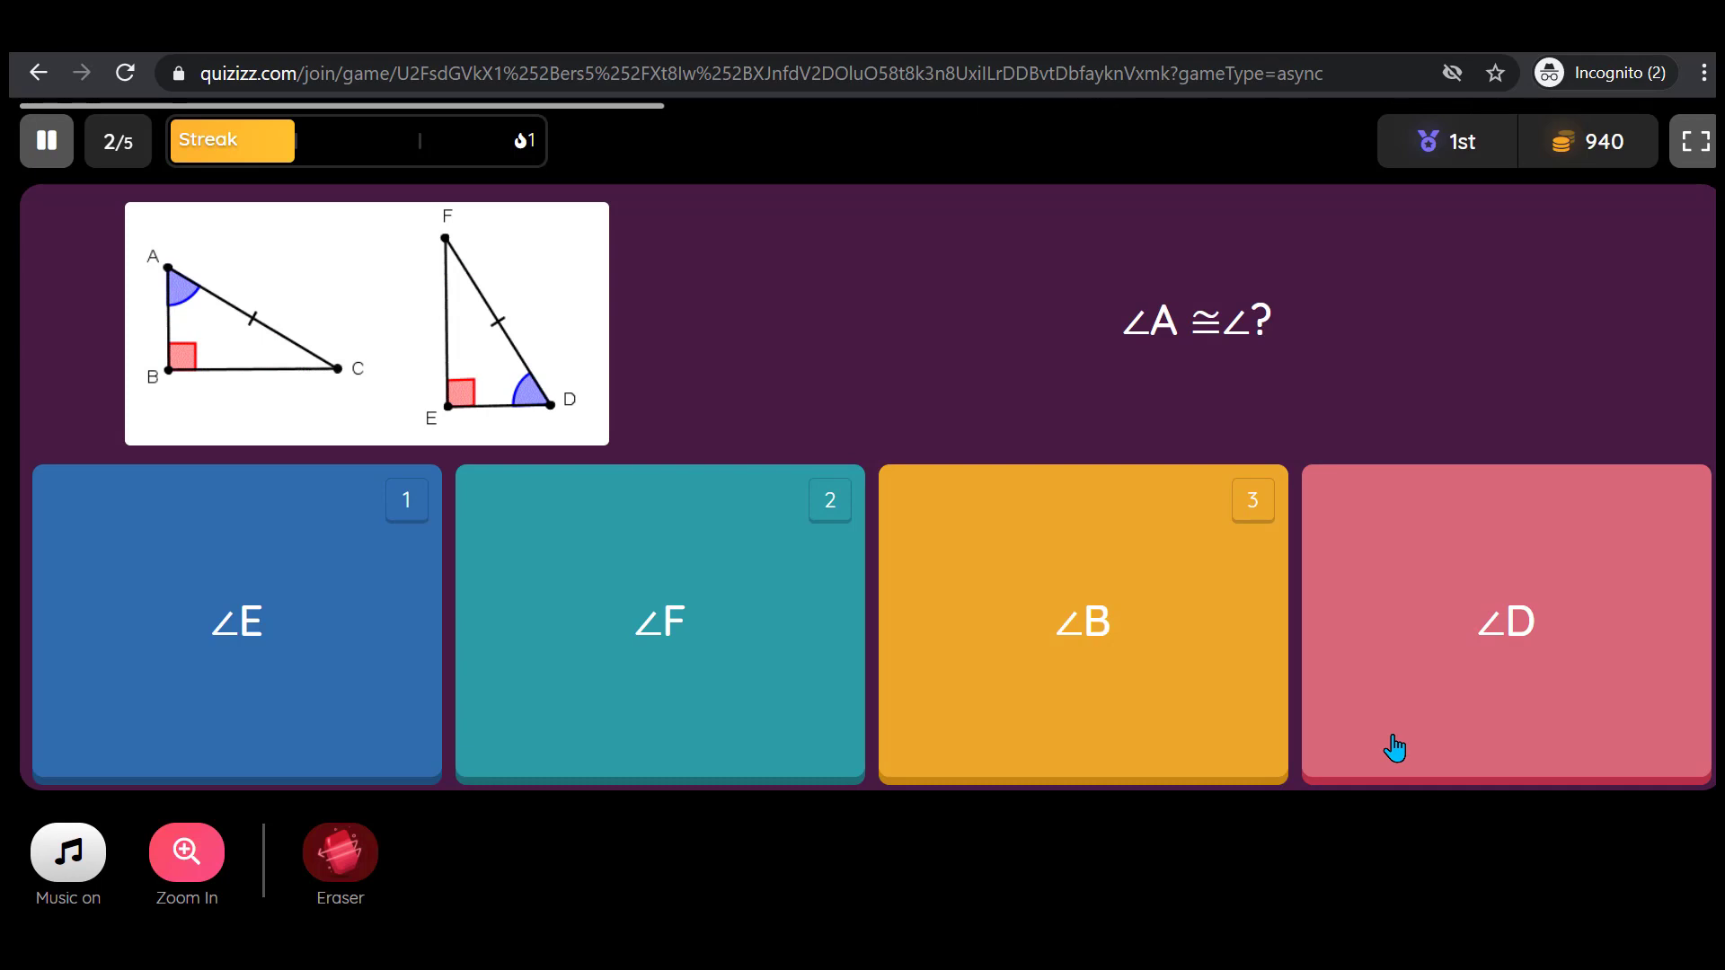
left_click(1450, 683)
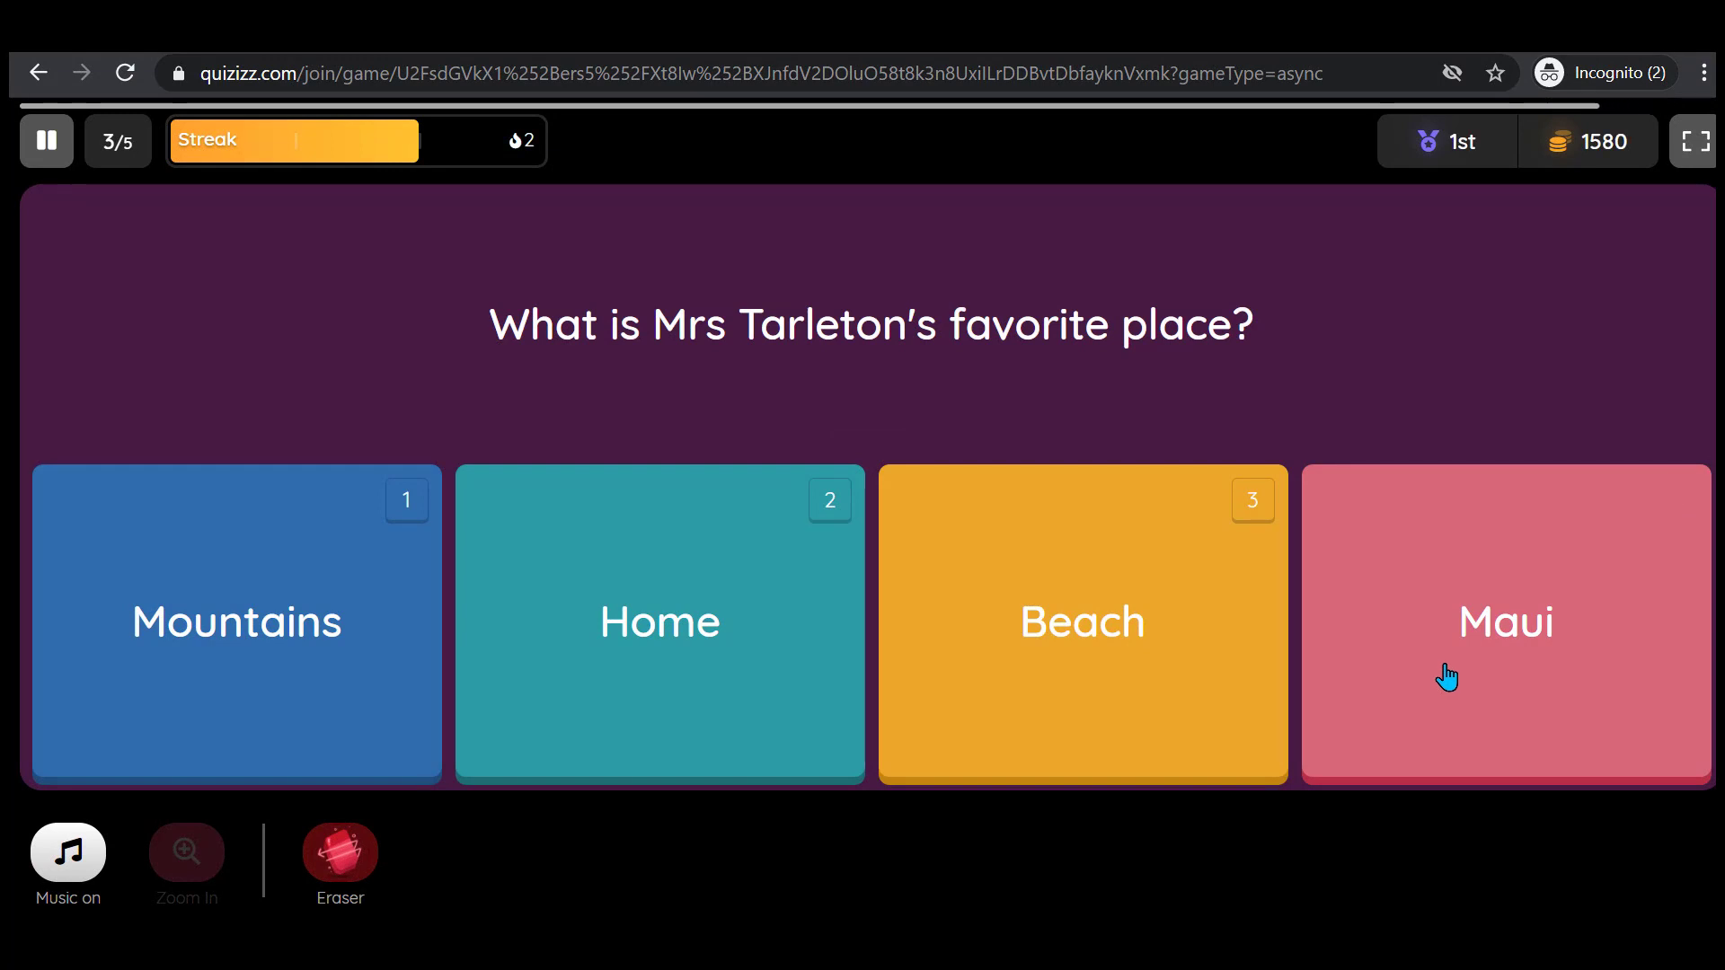
left_click(1446, 677)
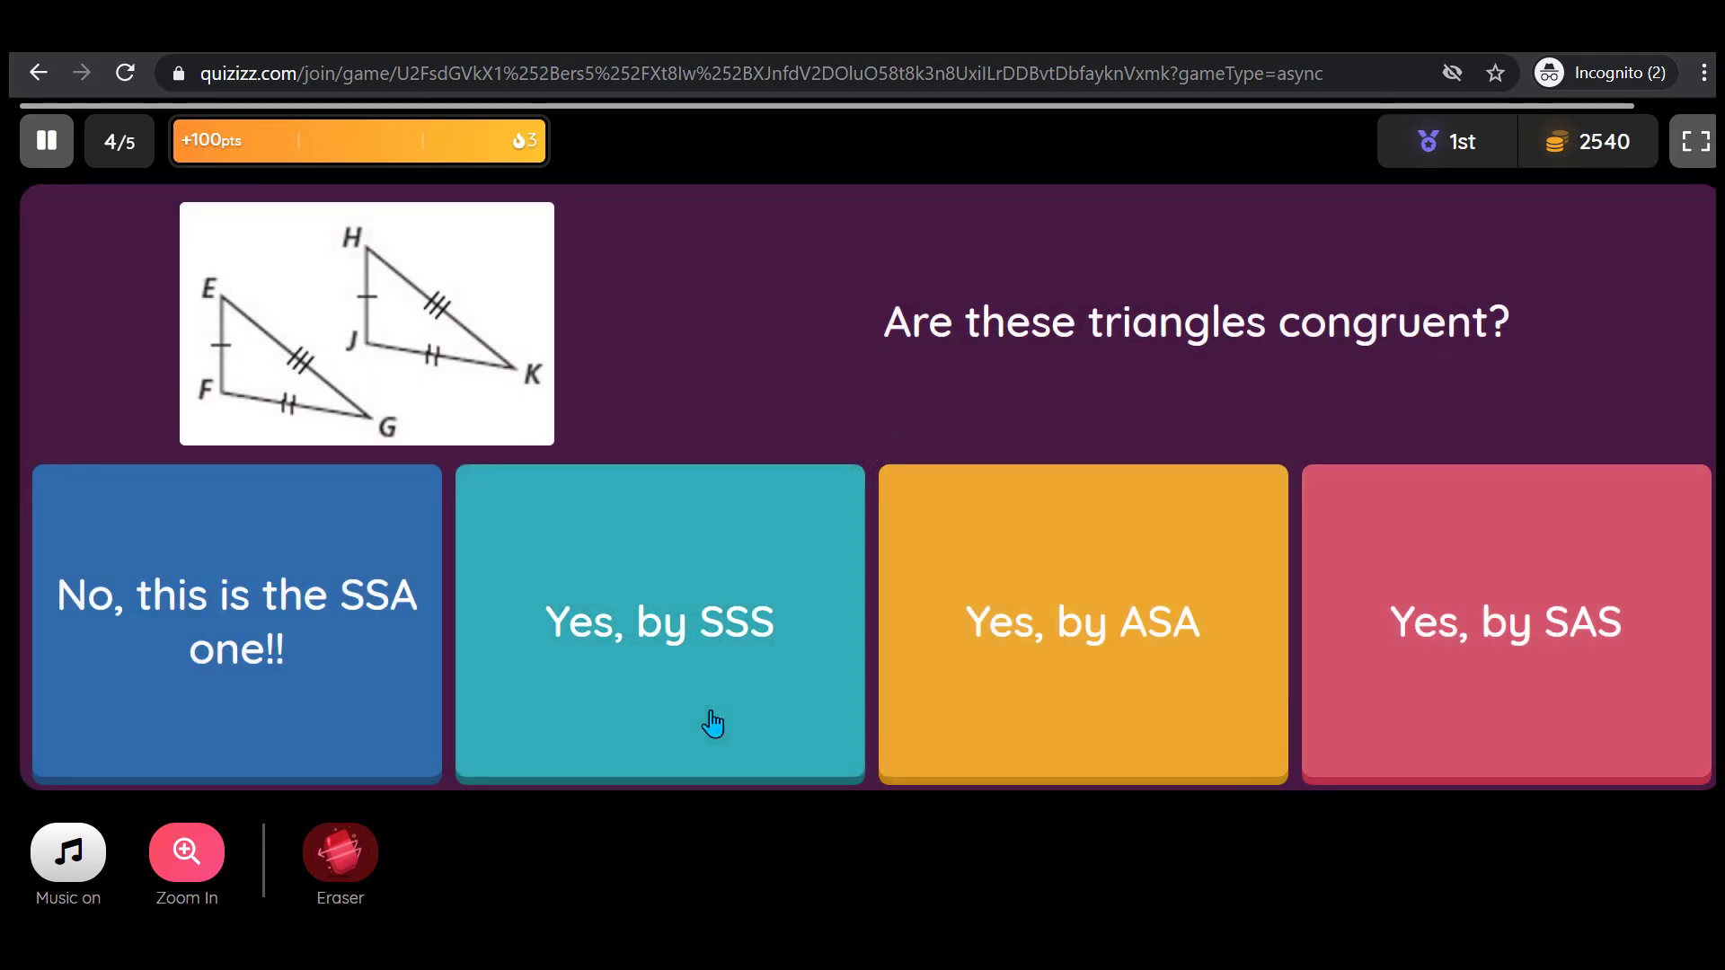
left_click(712, 723)
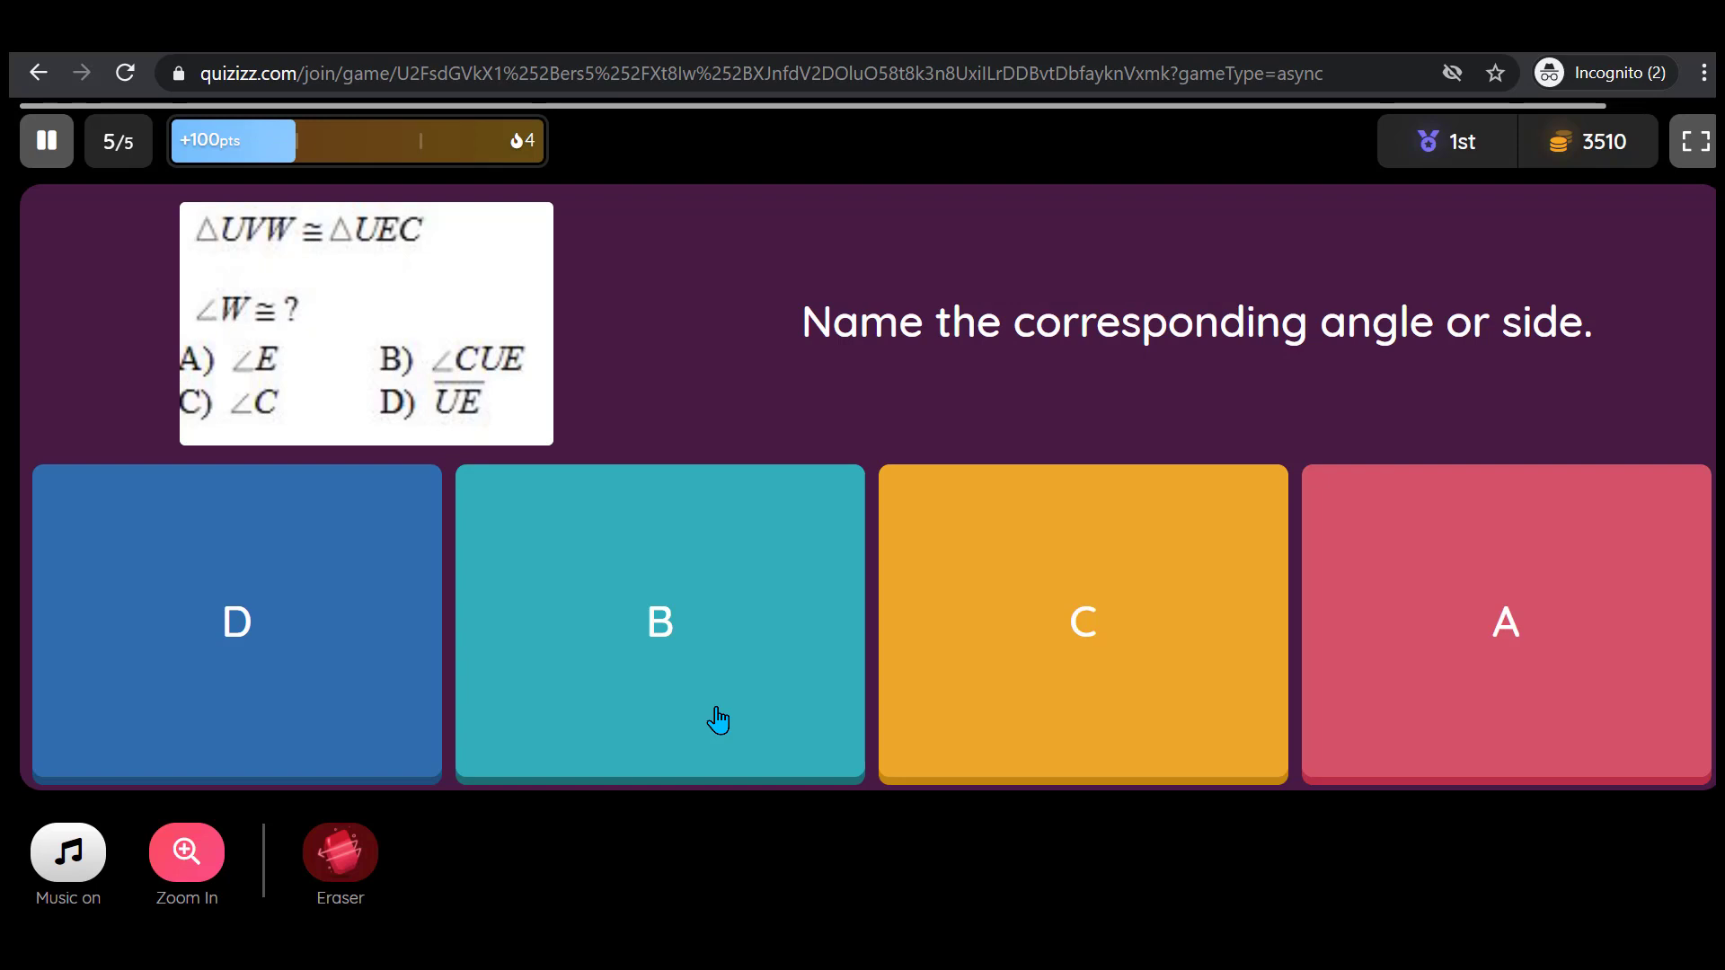
Answer the corresponding-angle question with A, then C on the retry to finish the quiz.
left_click(1423, 610)
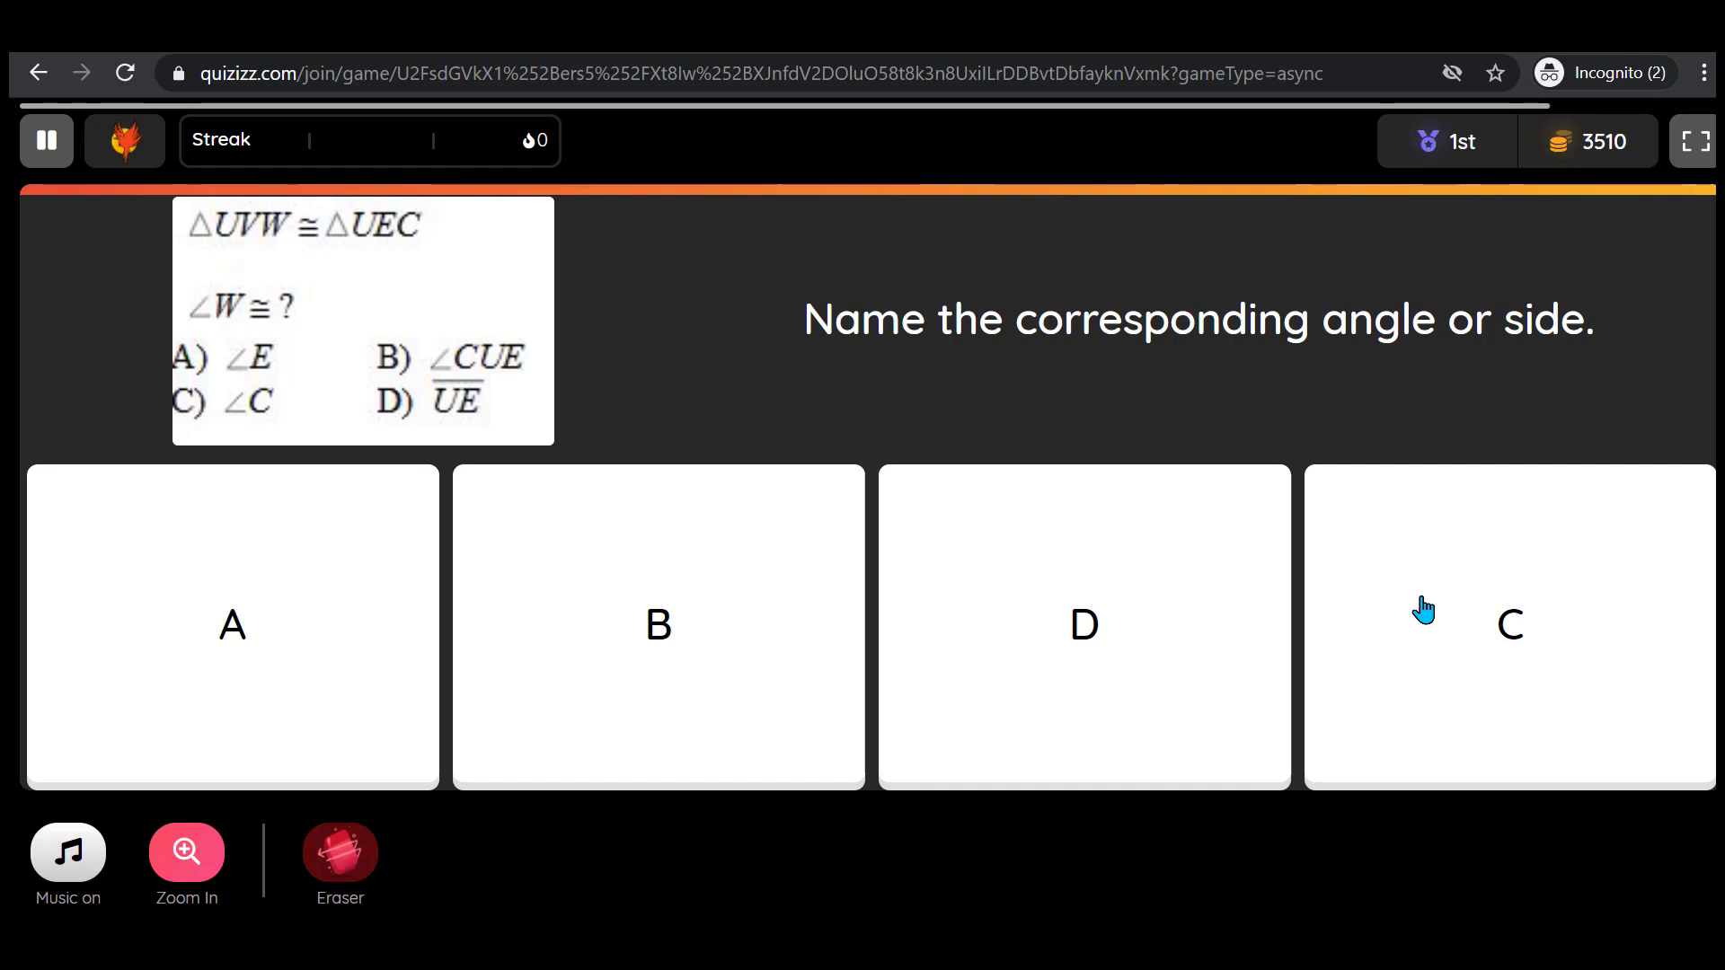
left_click(1423, 610)
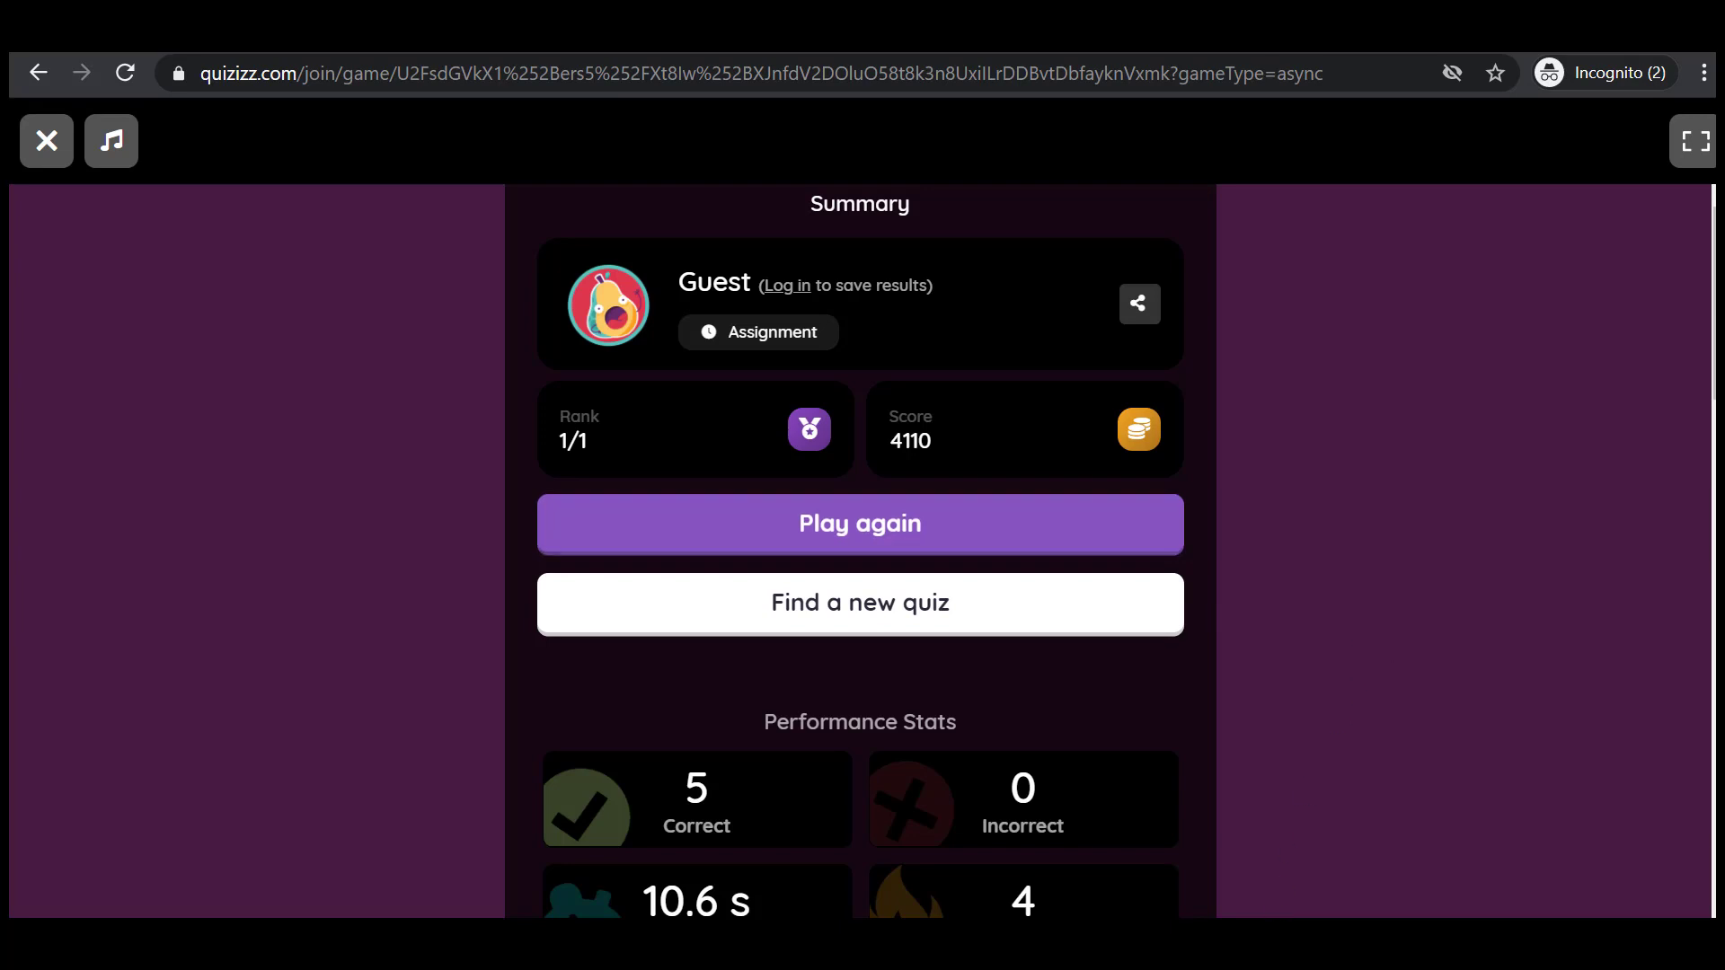
Leave the summary, choose the Maths- Money quiz, and start a Challenge Friends game.
scroll(1355, 539, "down", 1)
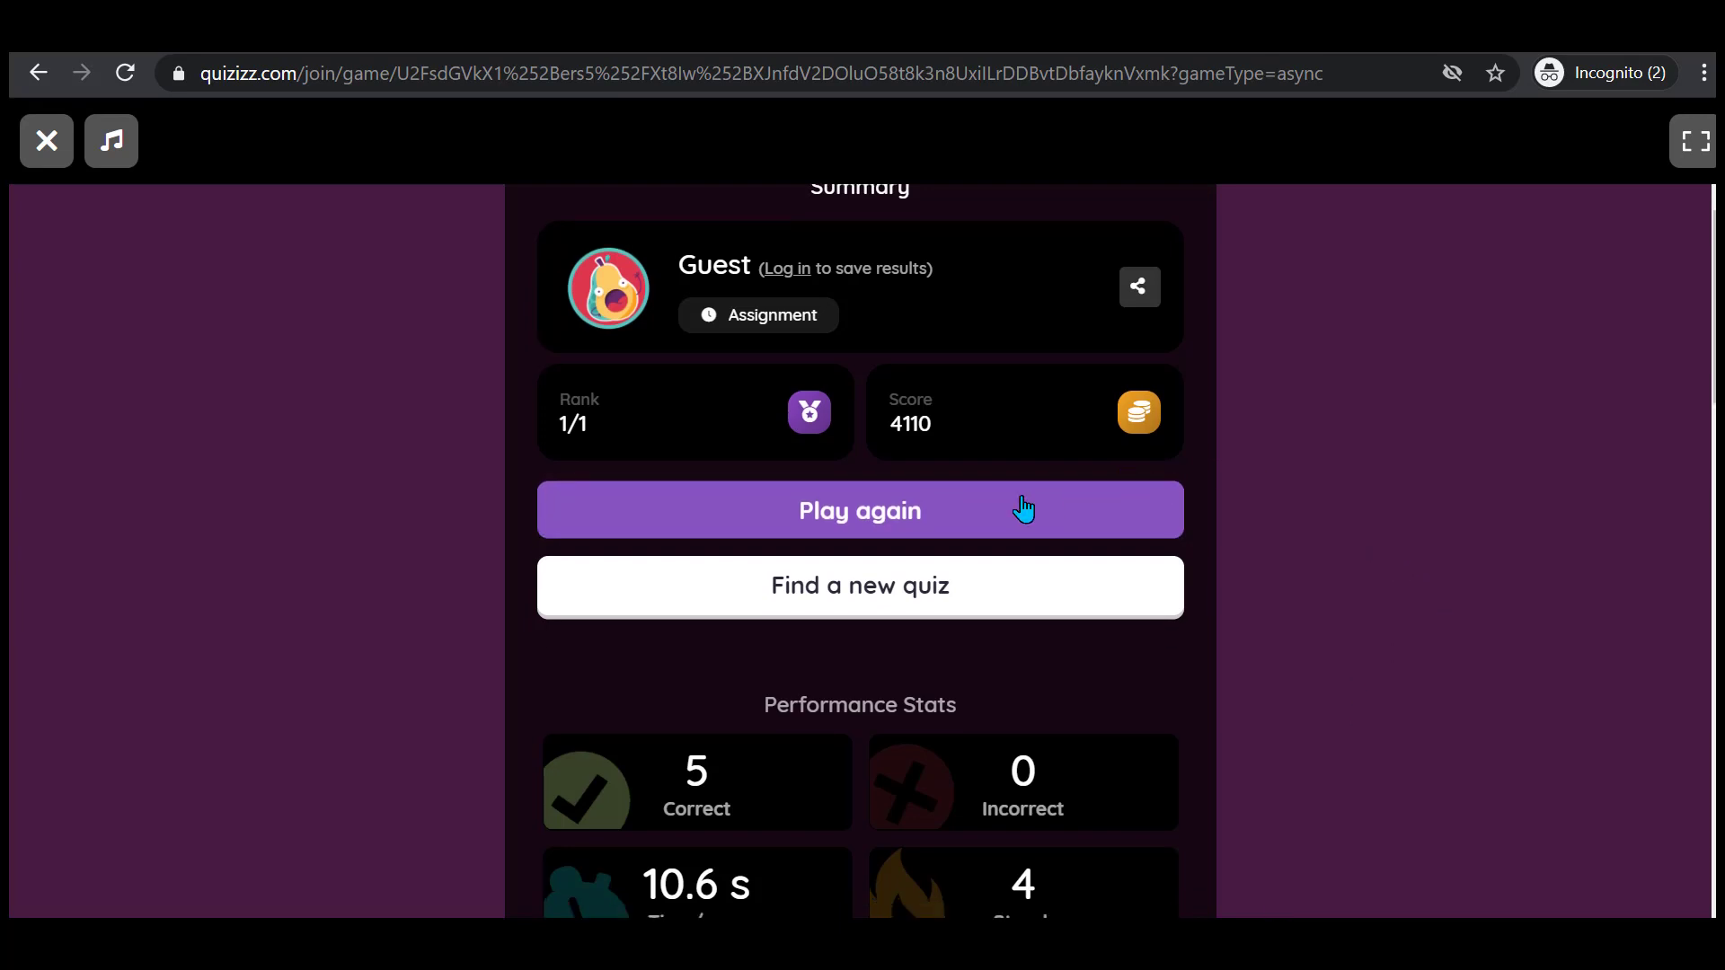
left_click(974, 606)
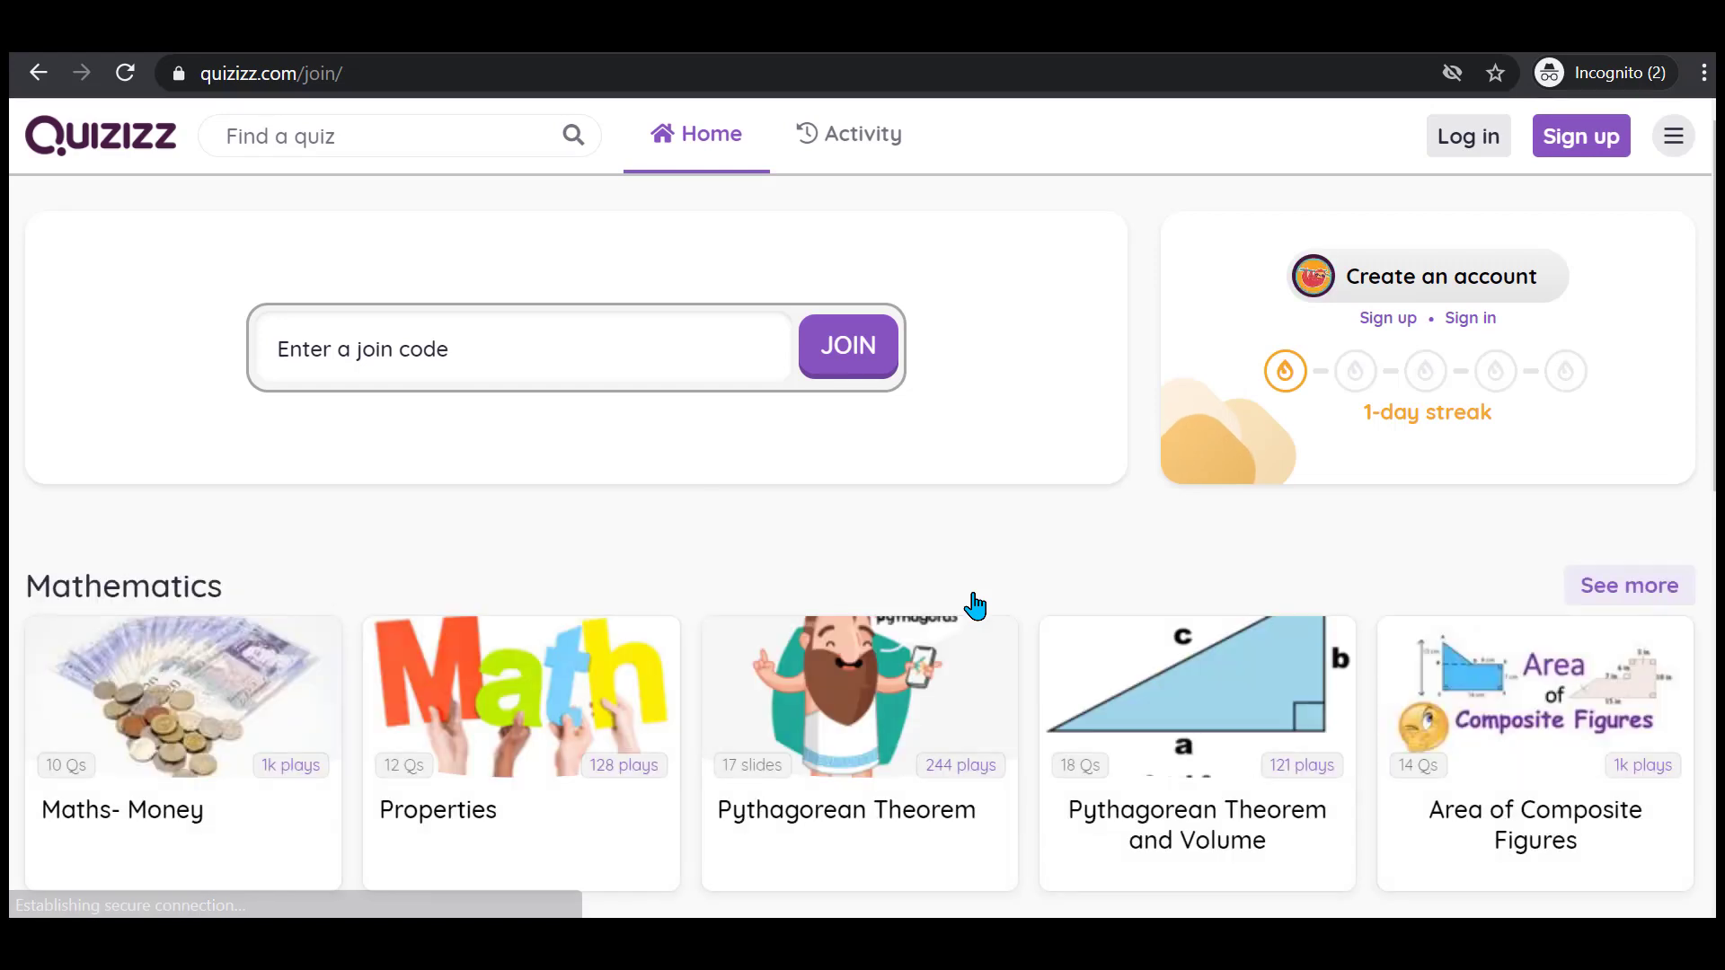
left_click(135, 706)
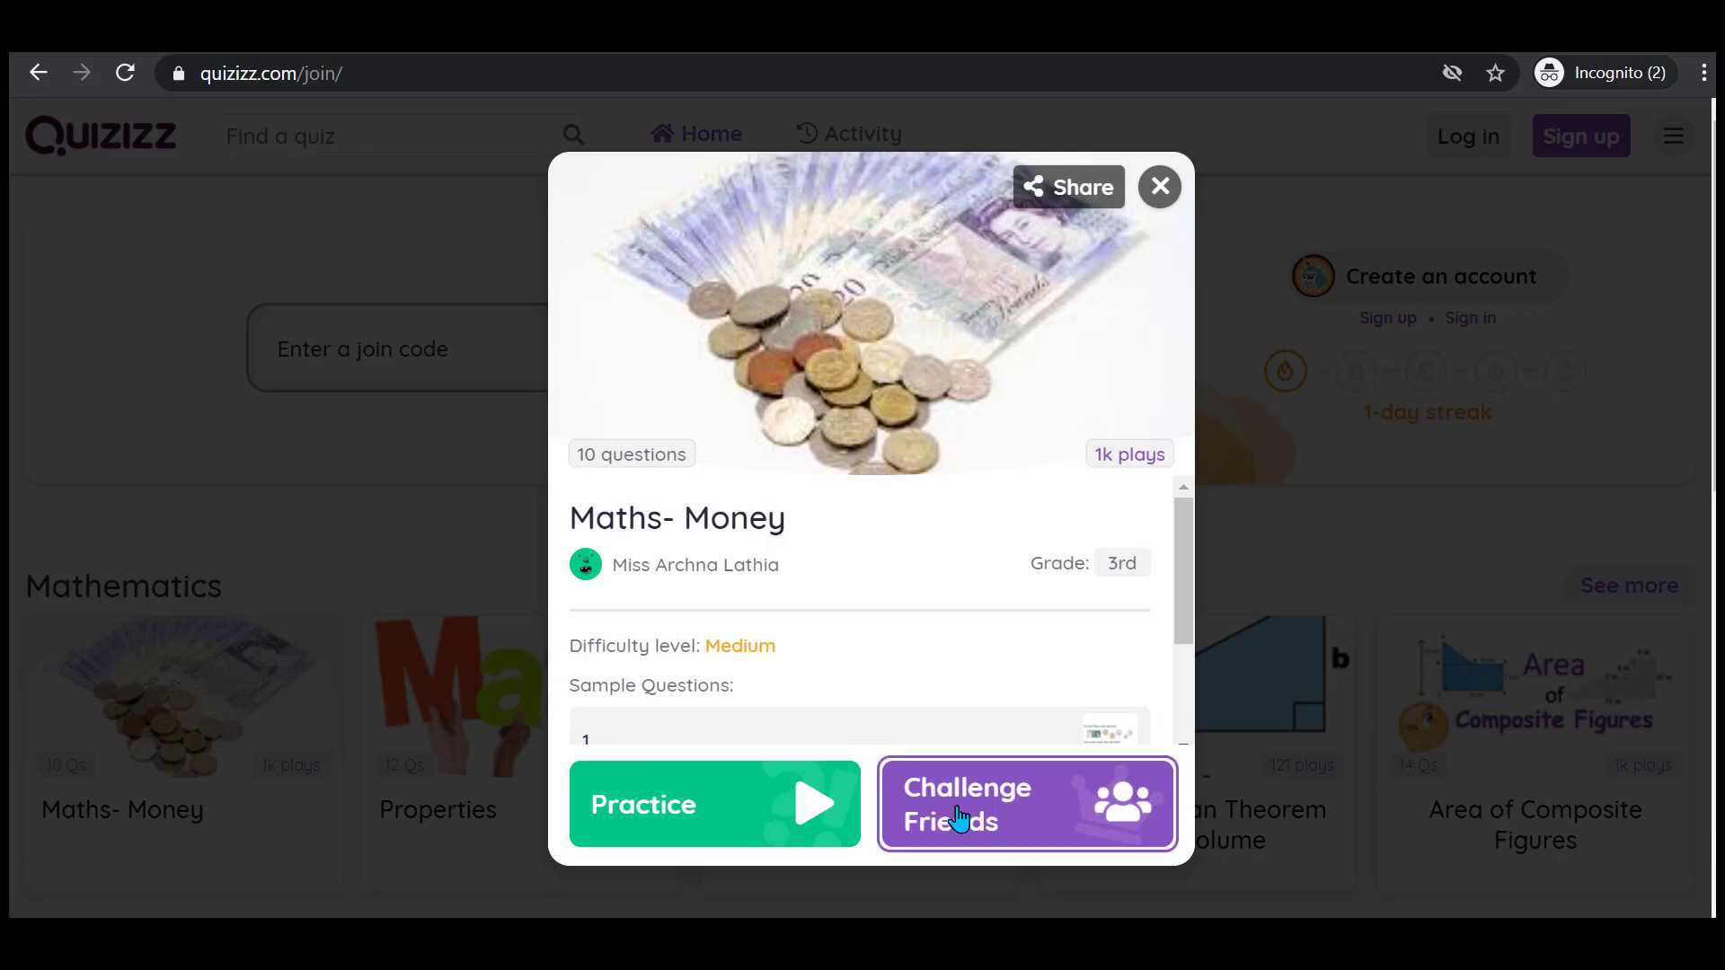
left_click(960, 817)
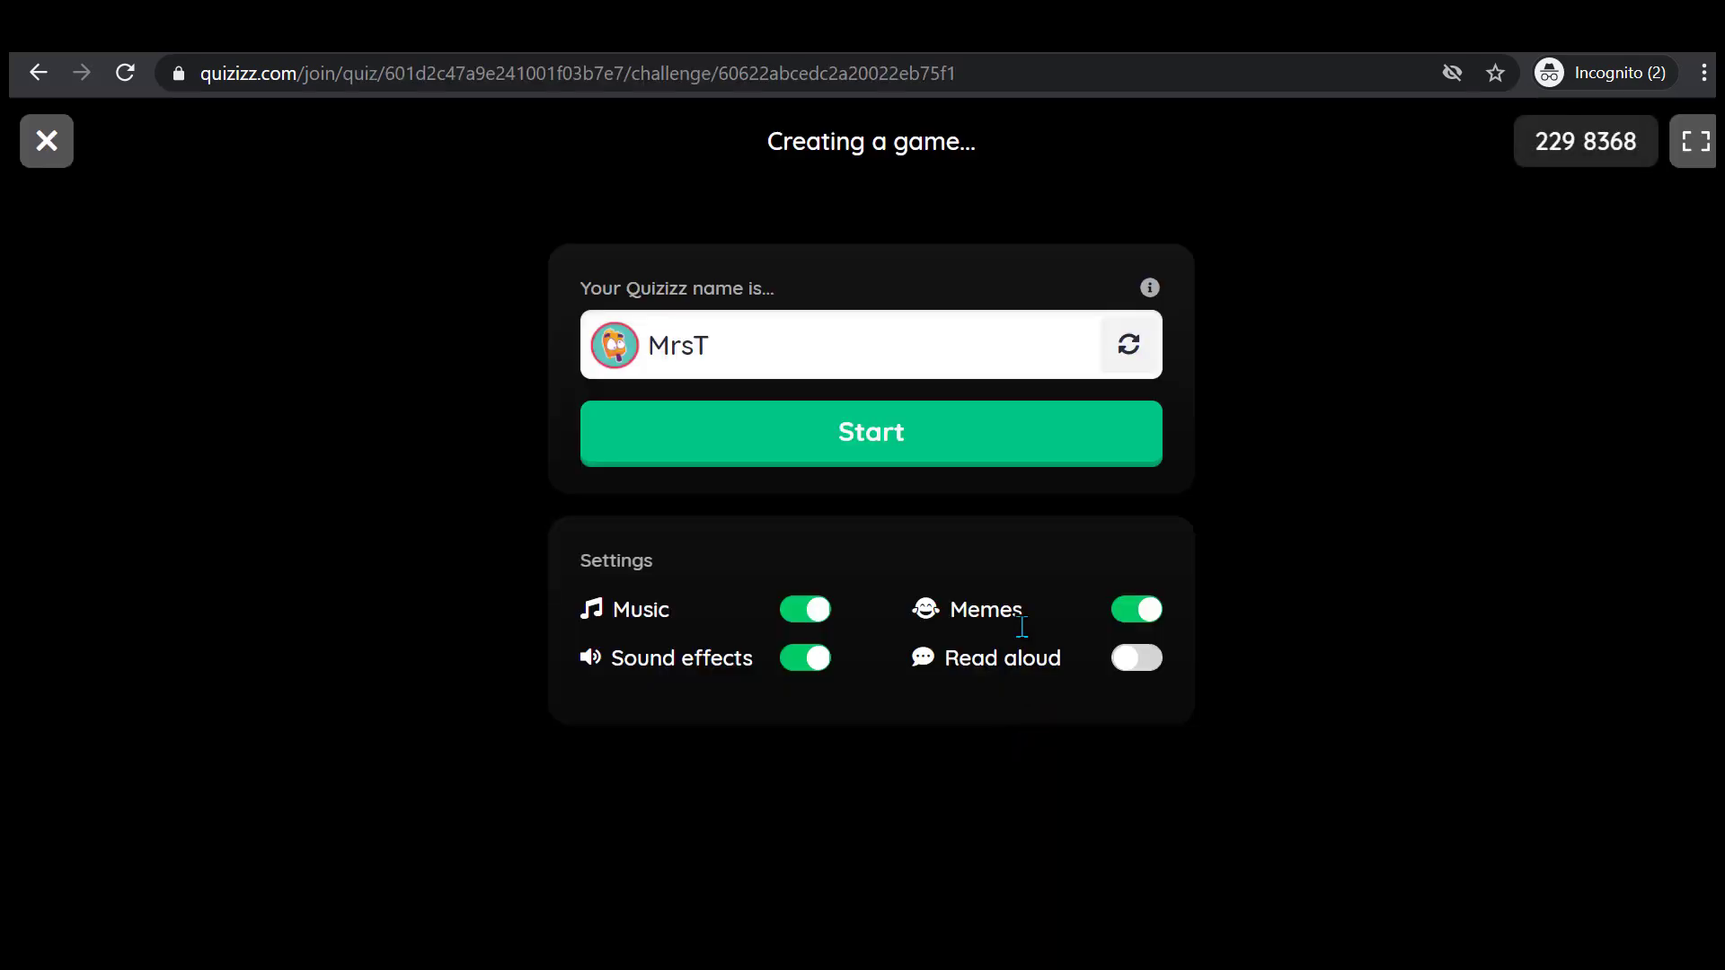
Start the Maths- Money challenge game to bring up its lobby.
left_click(888, 455)
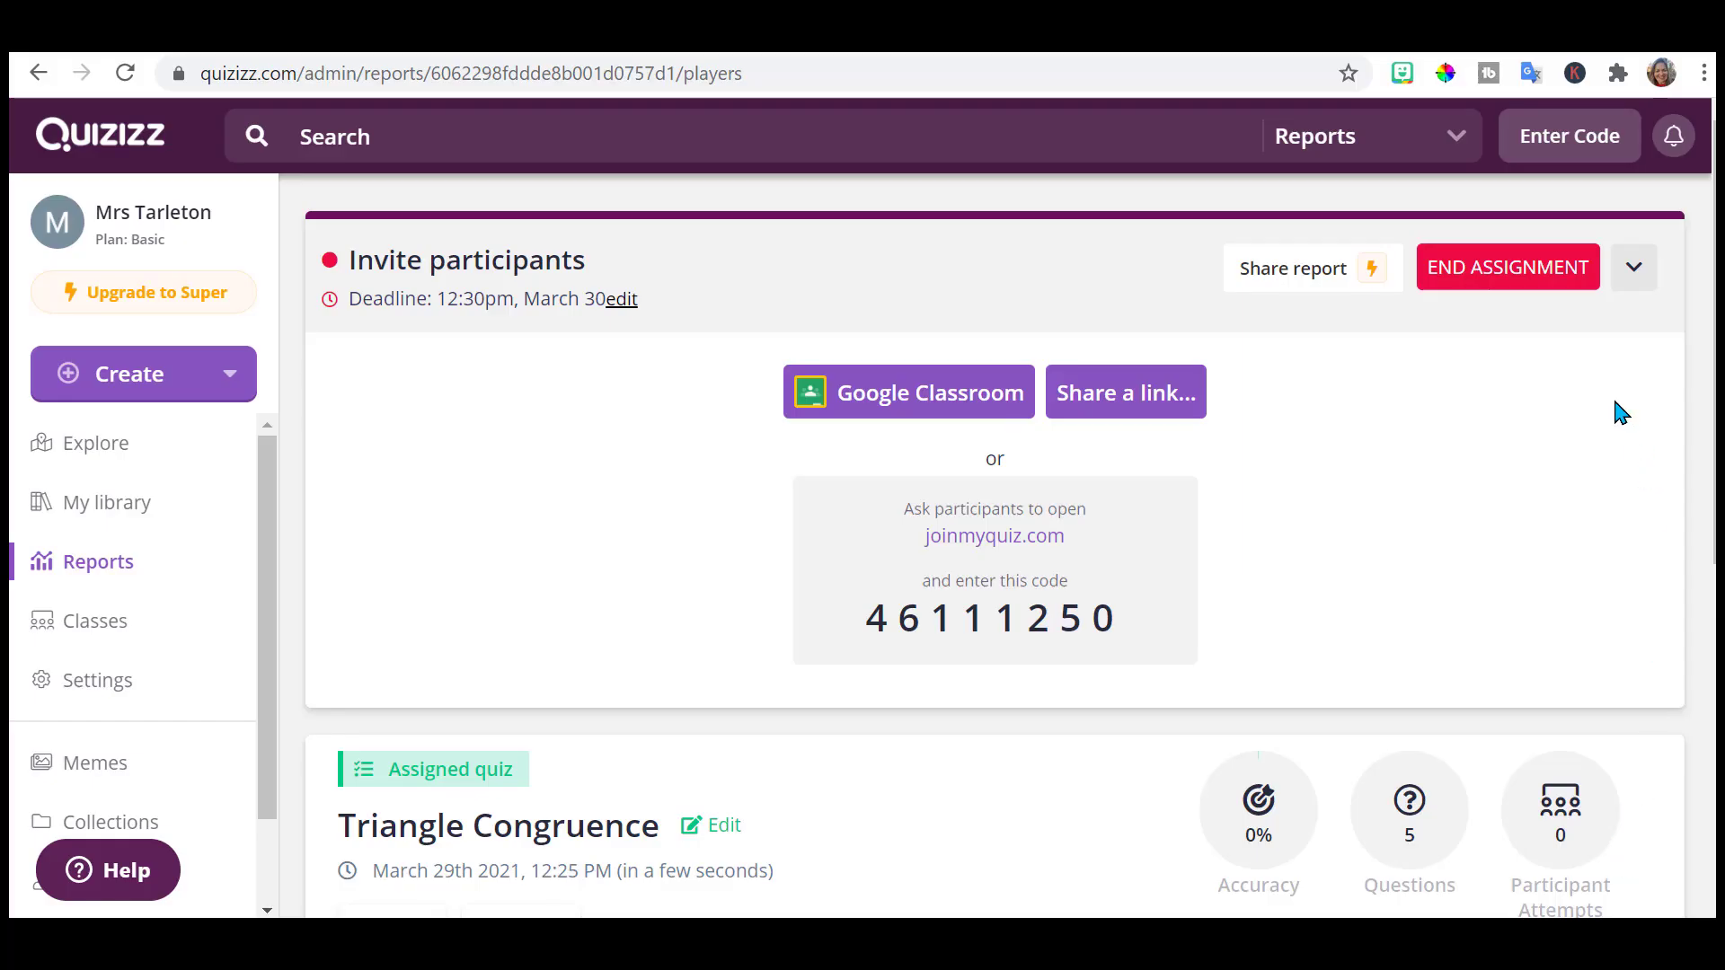
Confirm ending the Triangle Congruence assignment and refresh the reports list.
left_click(1507, 267)
left_click(993, 288)
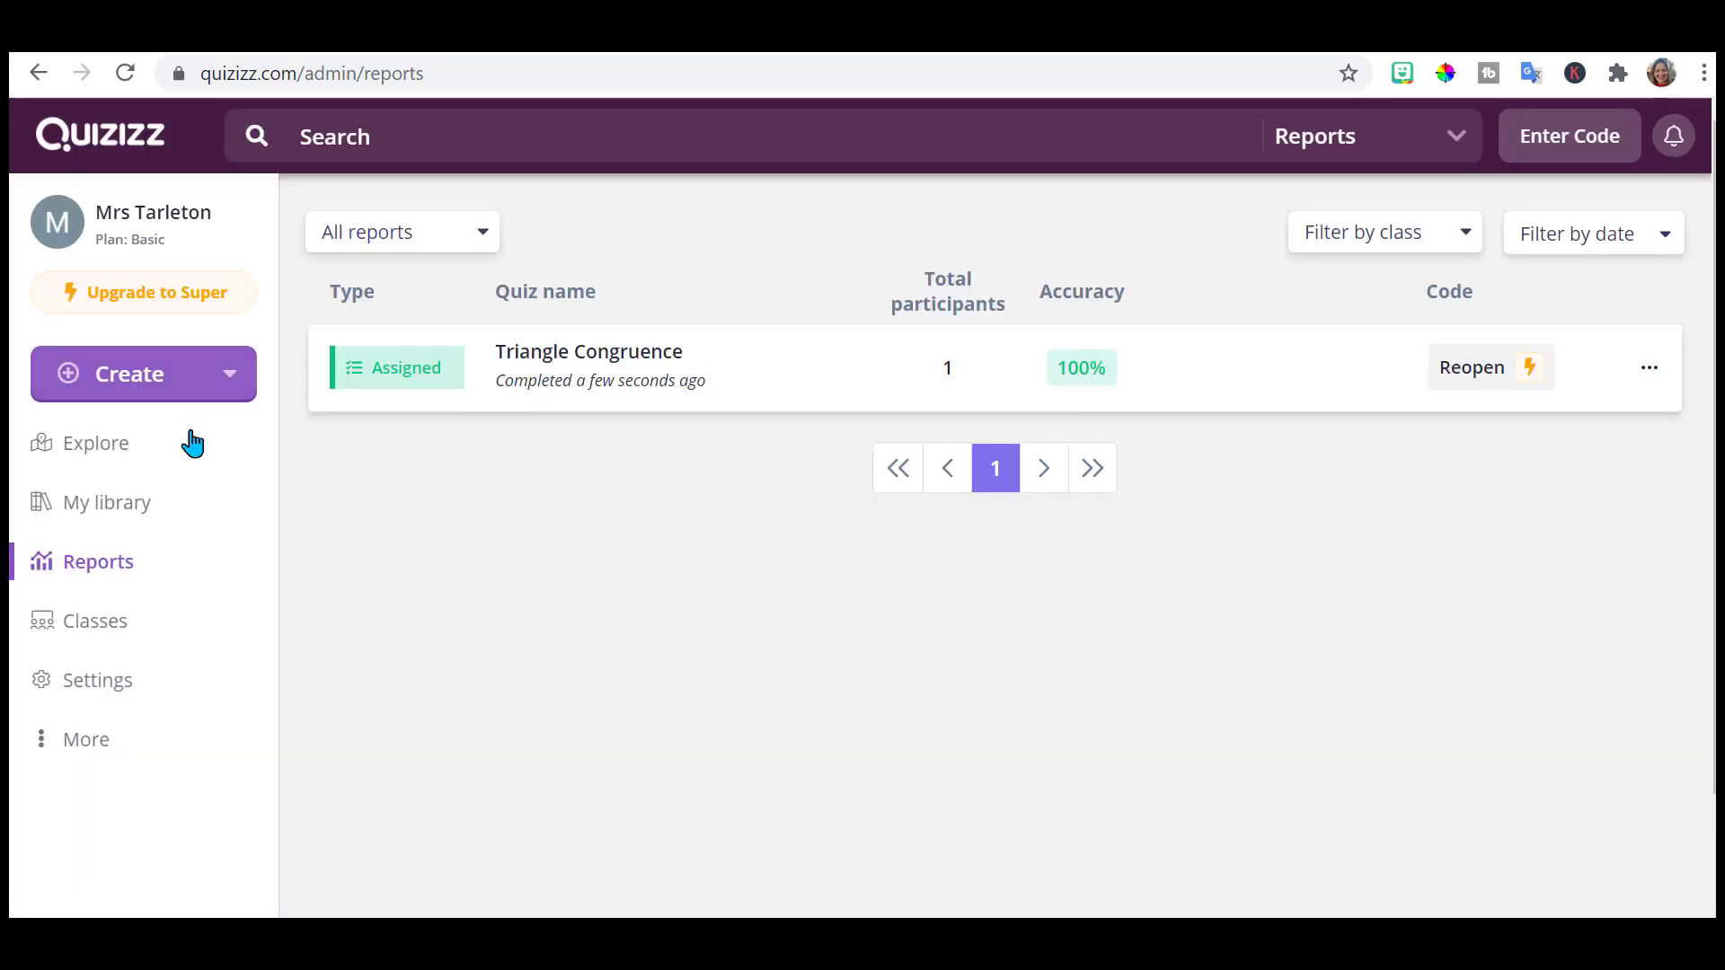
left_click(110, 566)
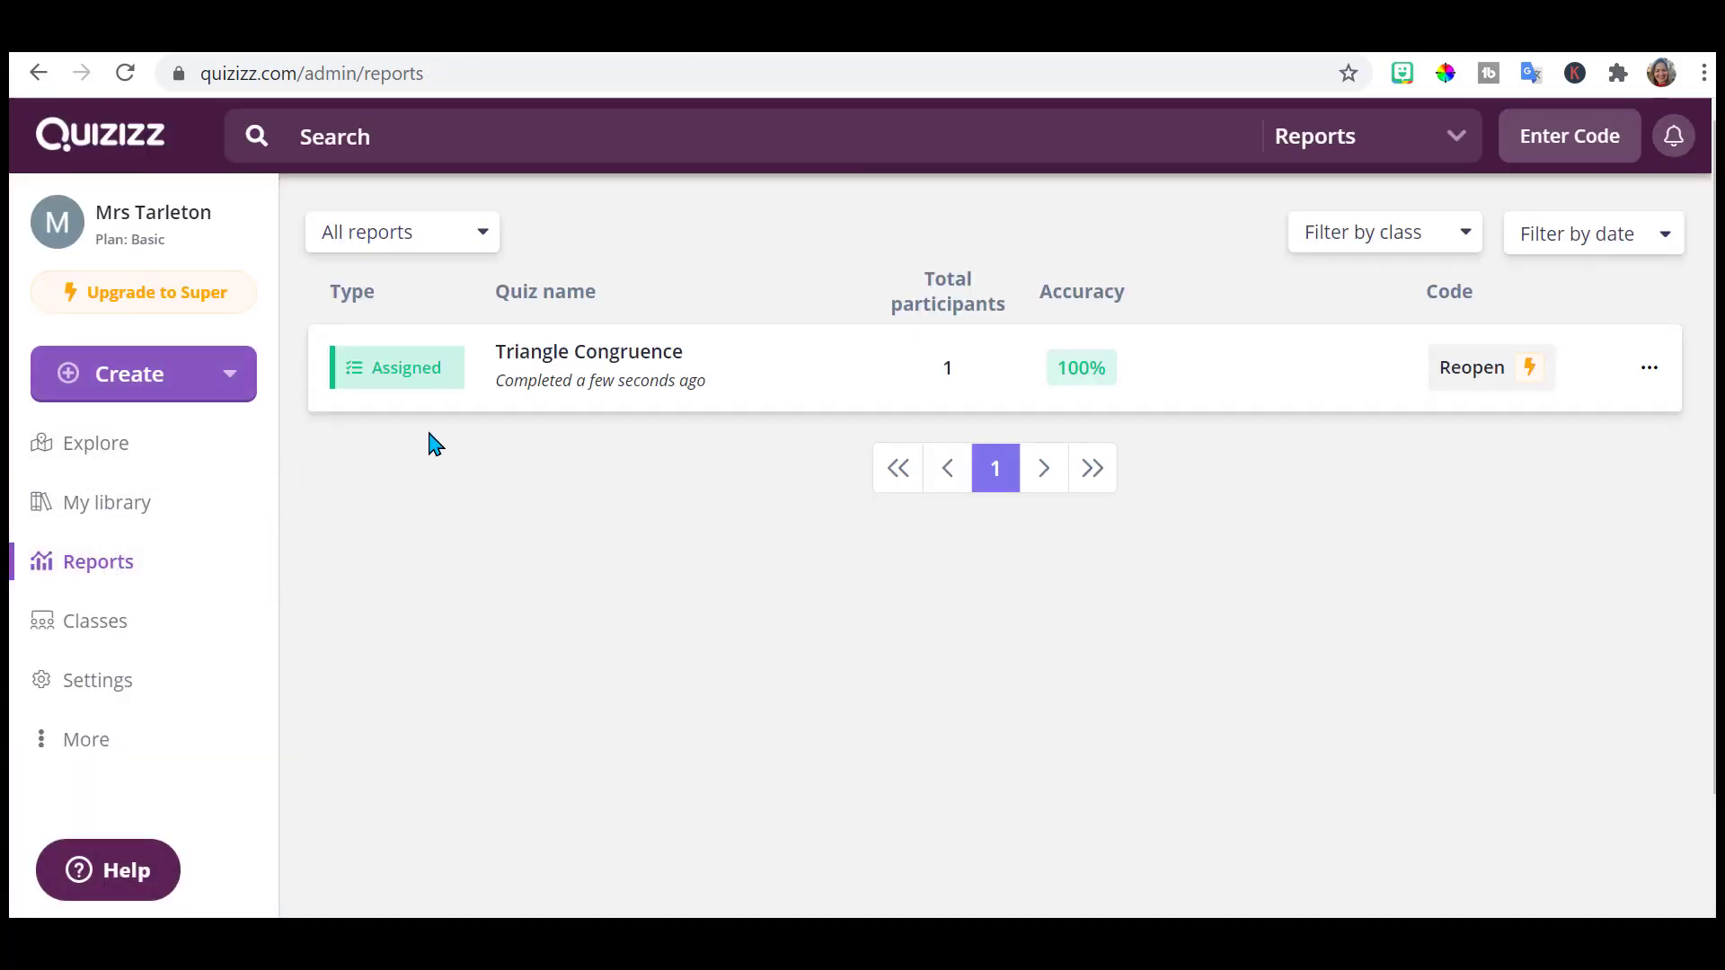
Open the Triangle Congruence report showing 100% accuracy and email the results to all parents.
left_click(498, 382)
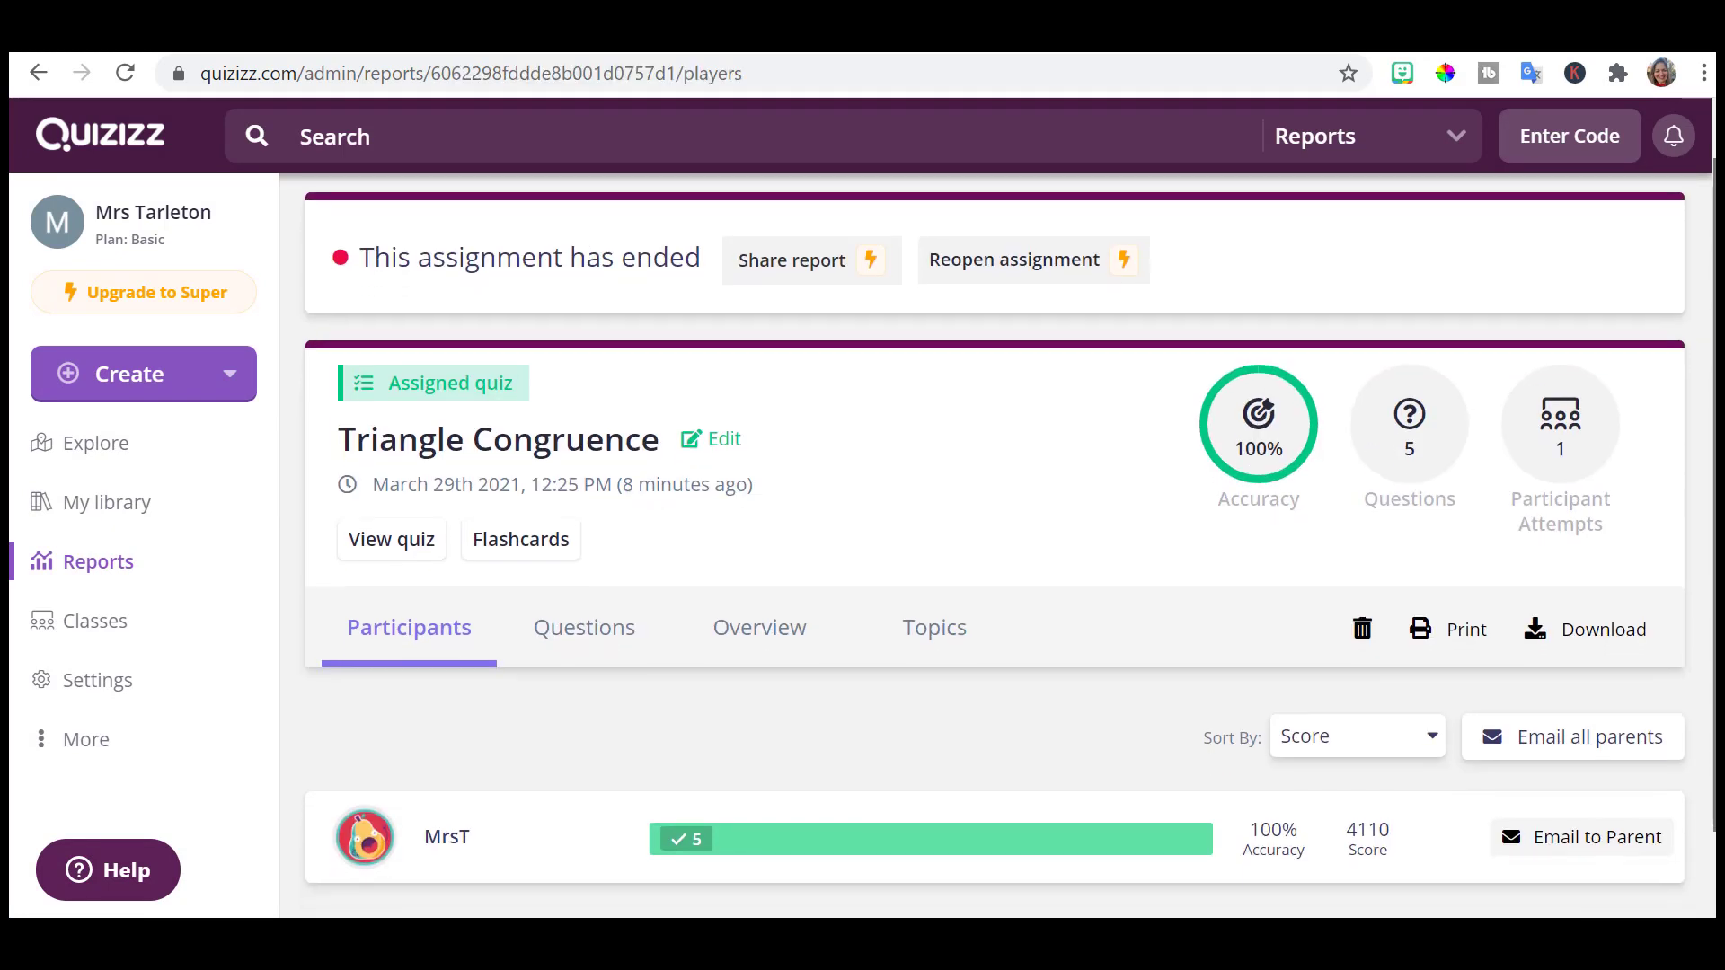
scroll(1009, 524, "down", 1)
scroll(1009, 523, "down", 1)
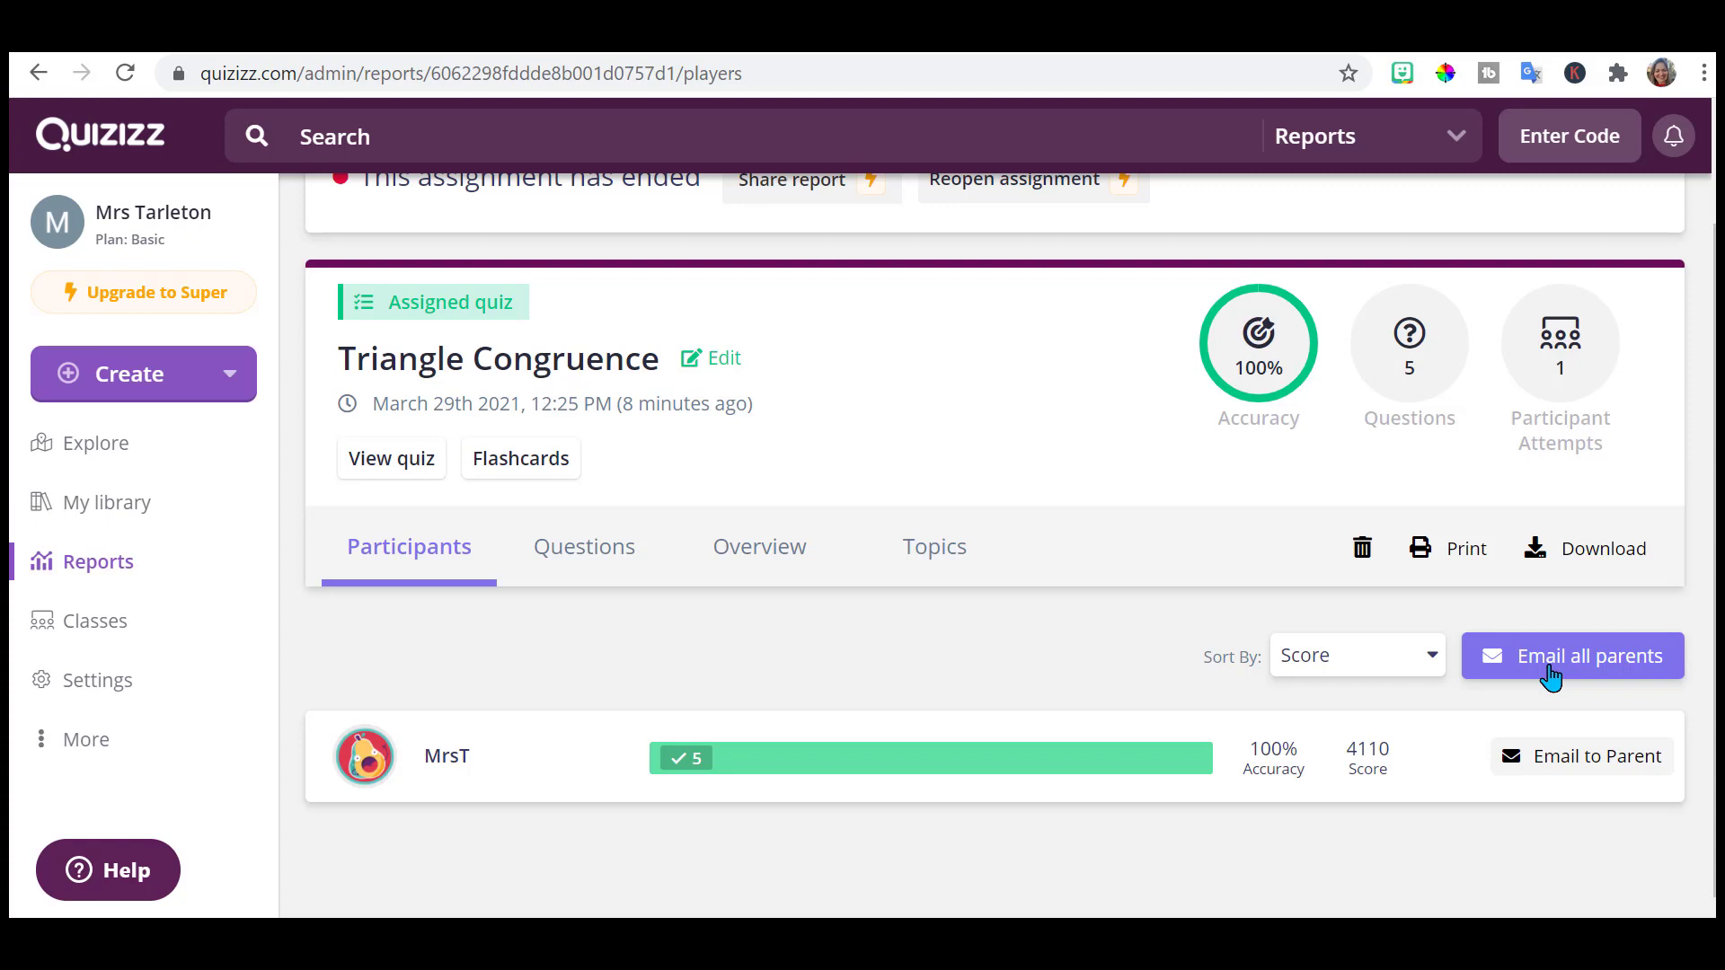
left_click(1552, 678)
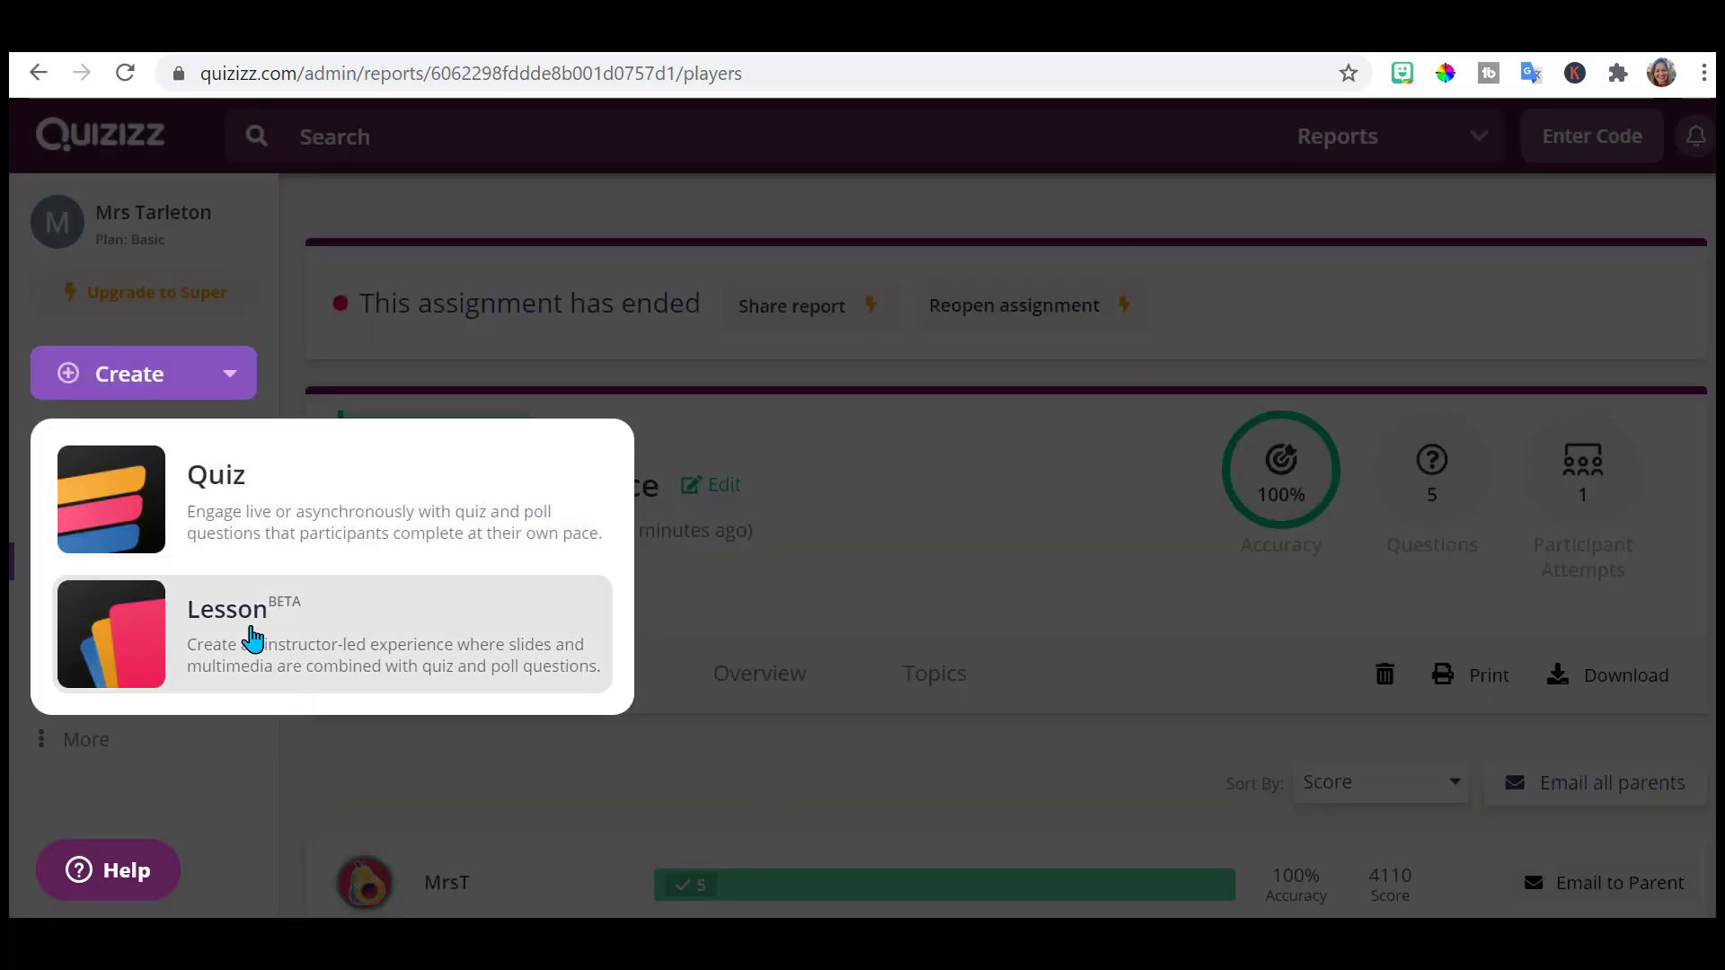
Create a new lesson titled 'Triangle Congruence' and dismiss the editor's tour popups.
left_click(253, 638)
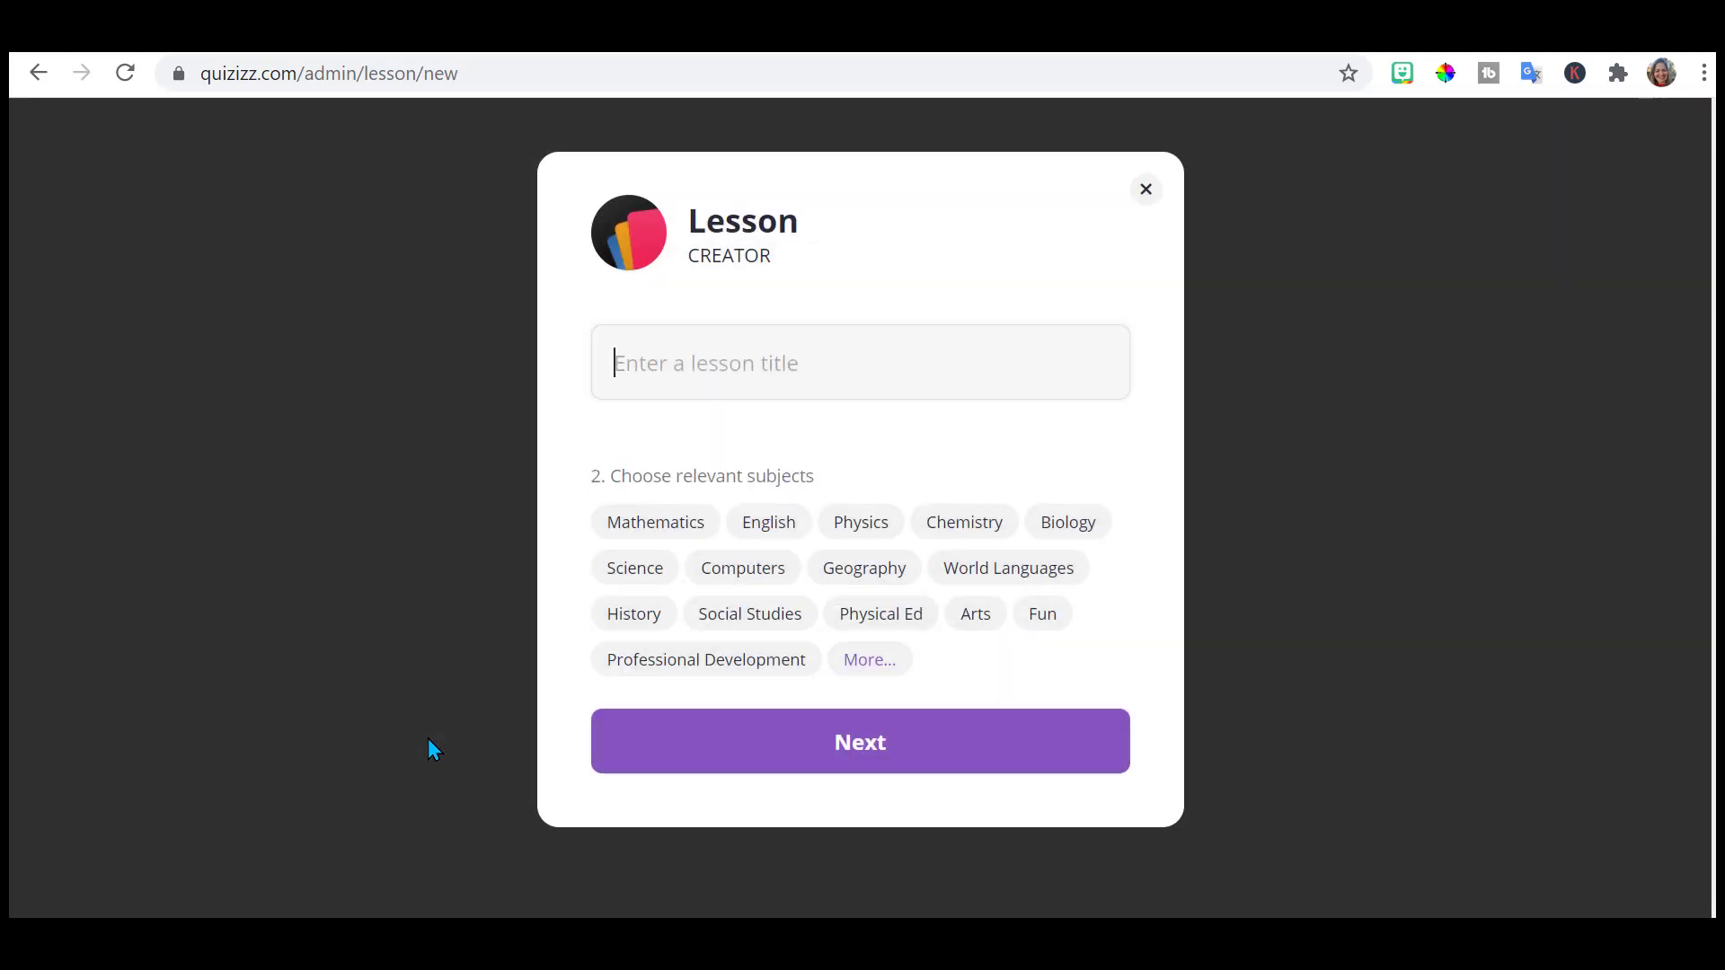
type("Triangle Congruence")
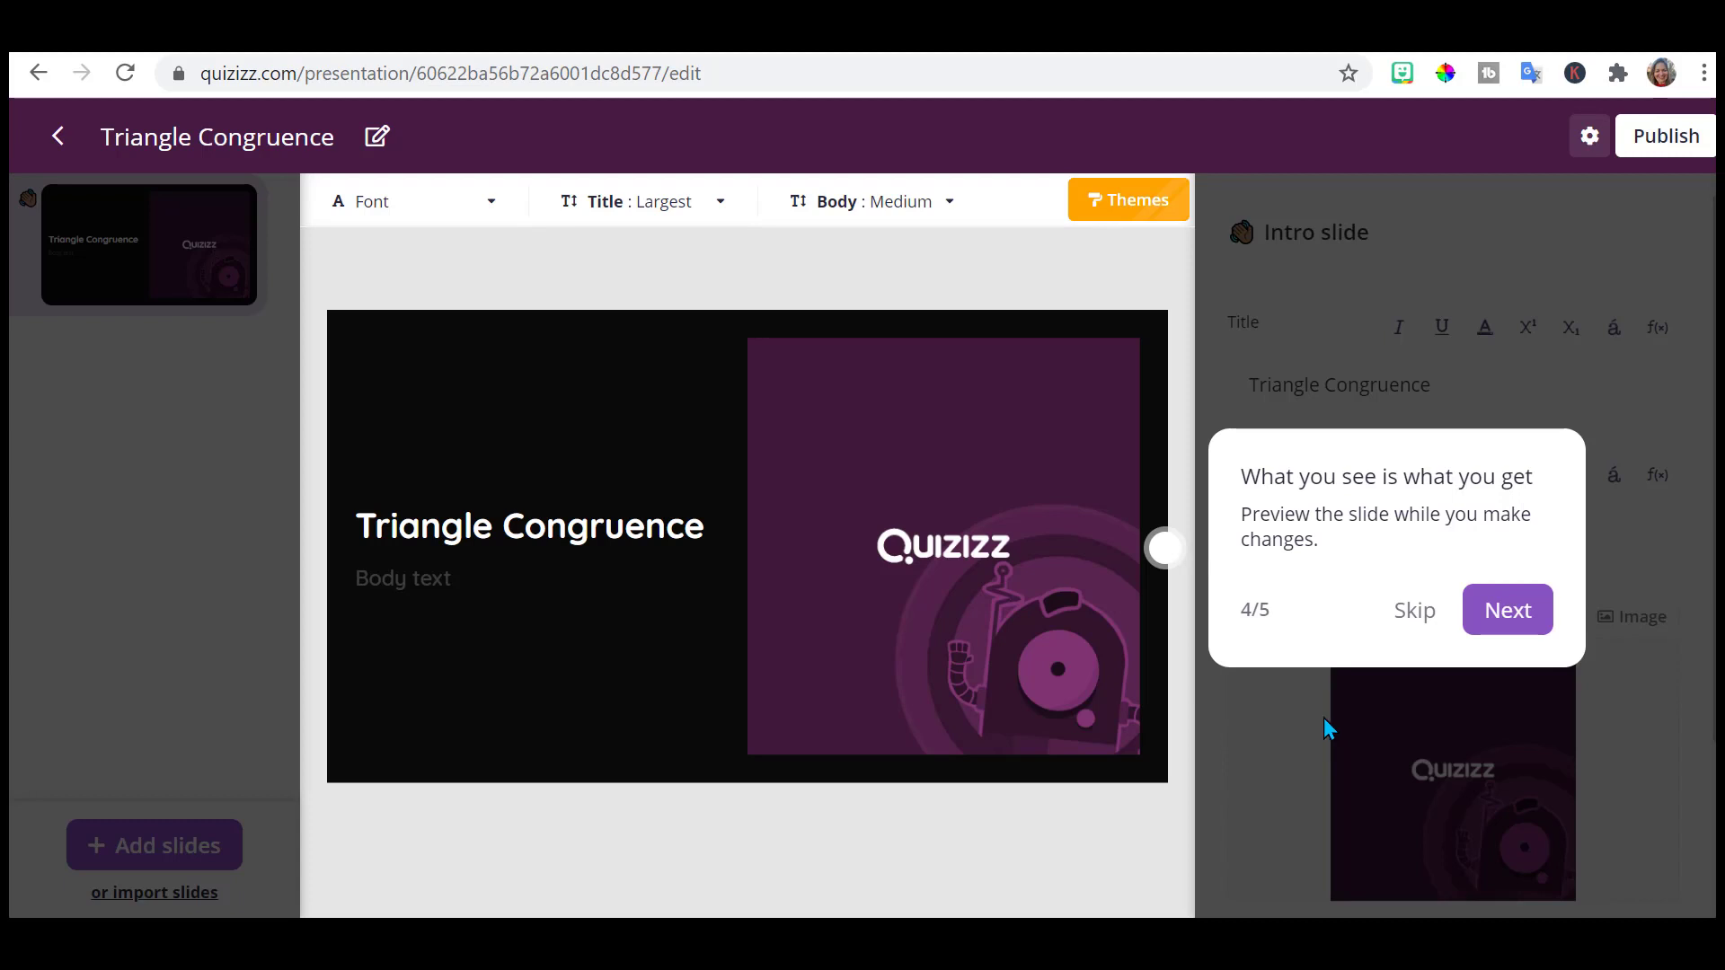
left_click(1505, 625)
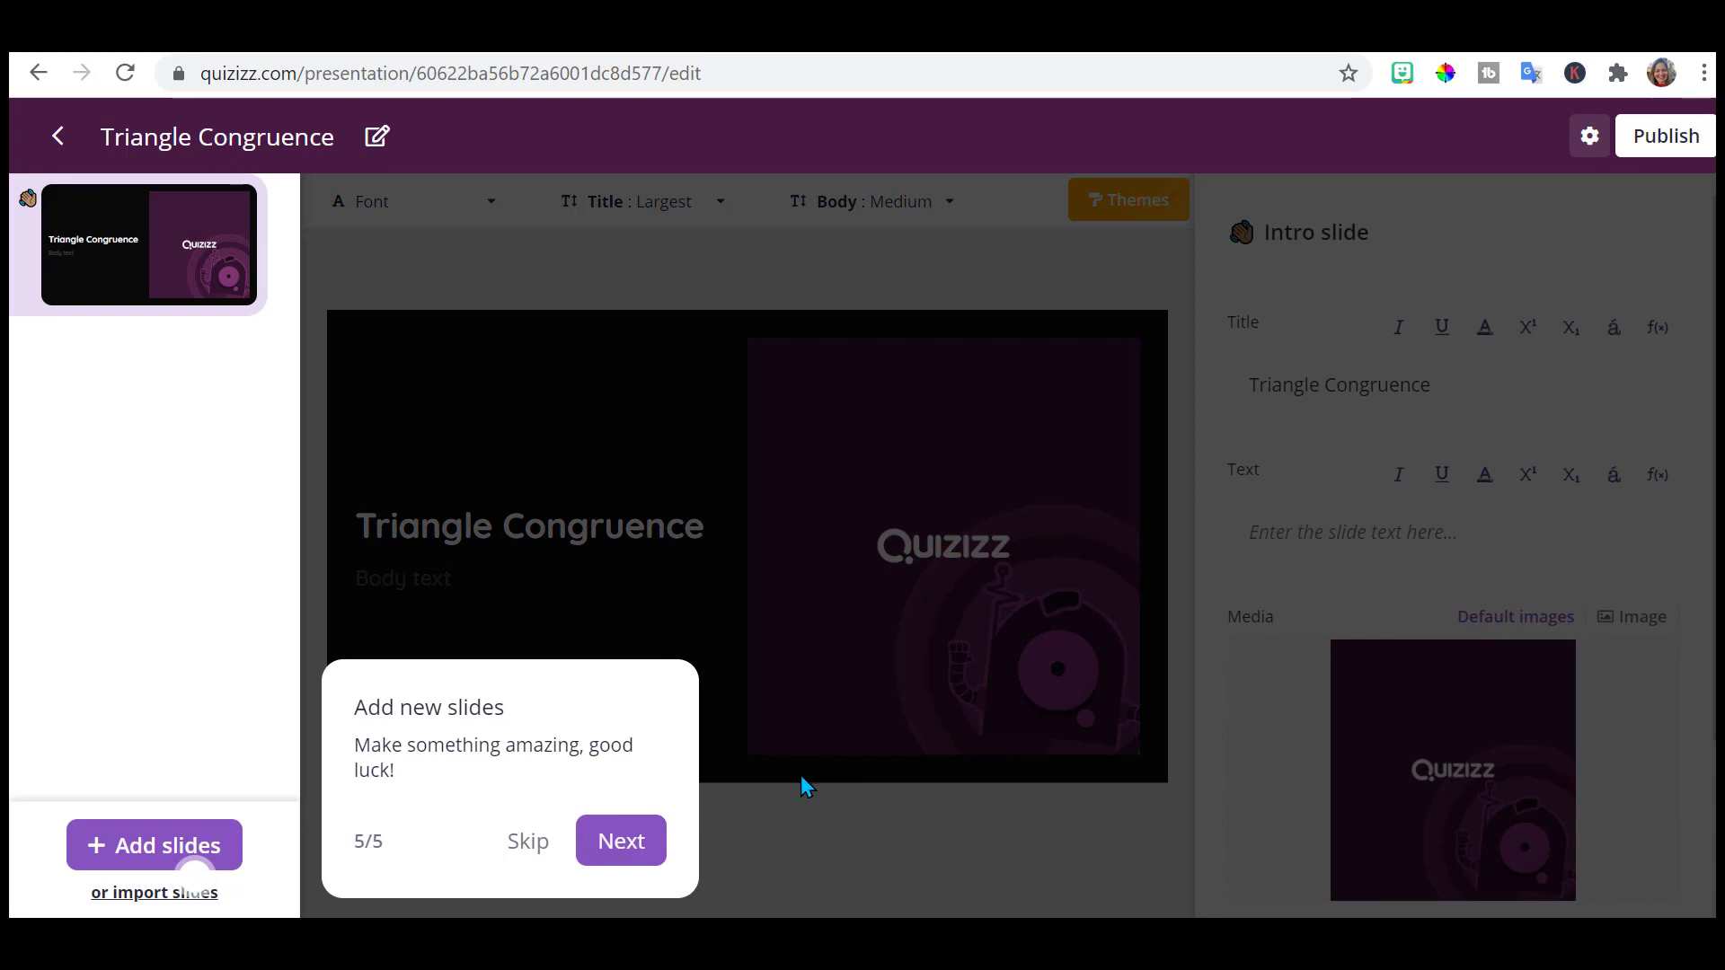
left_click(621, 841)
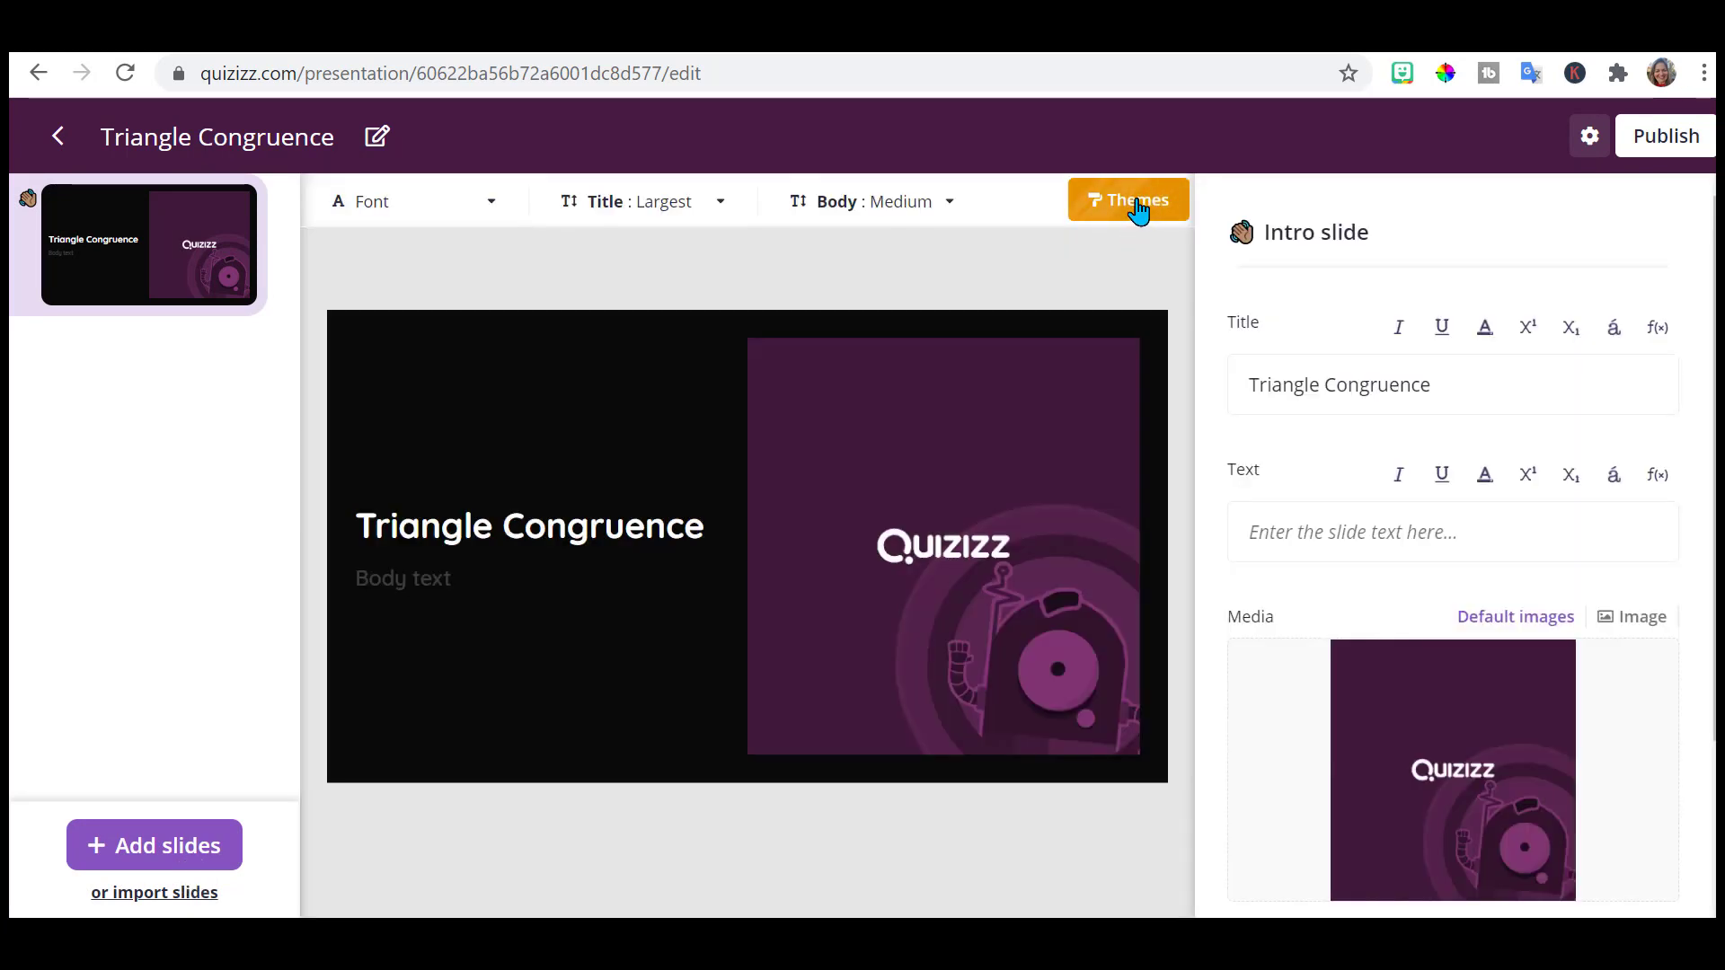
Preview the teal Colorful theme without applying it, then view the Google Slides import option.
left_click(1137, 203)
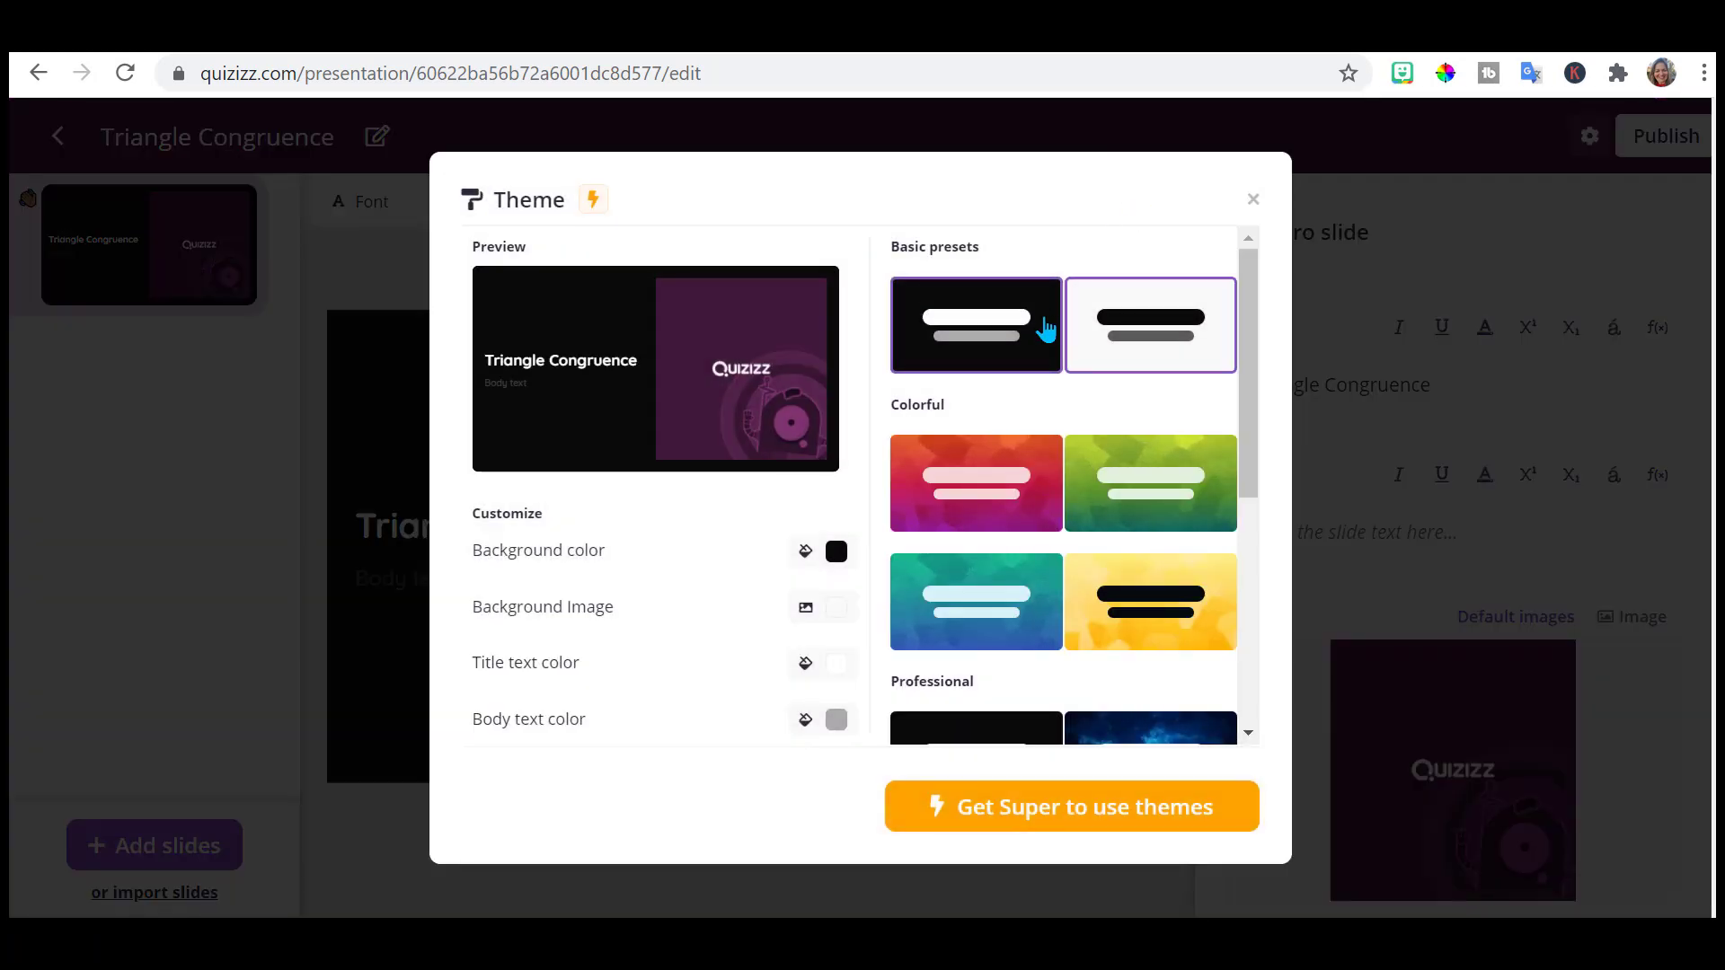
left_click(915, 607)
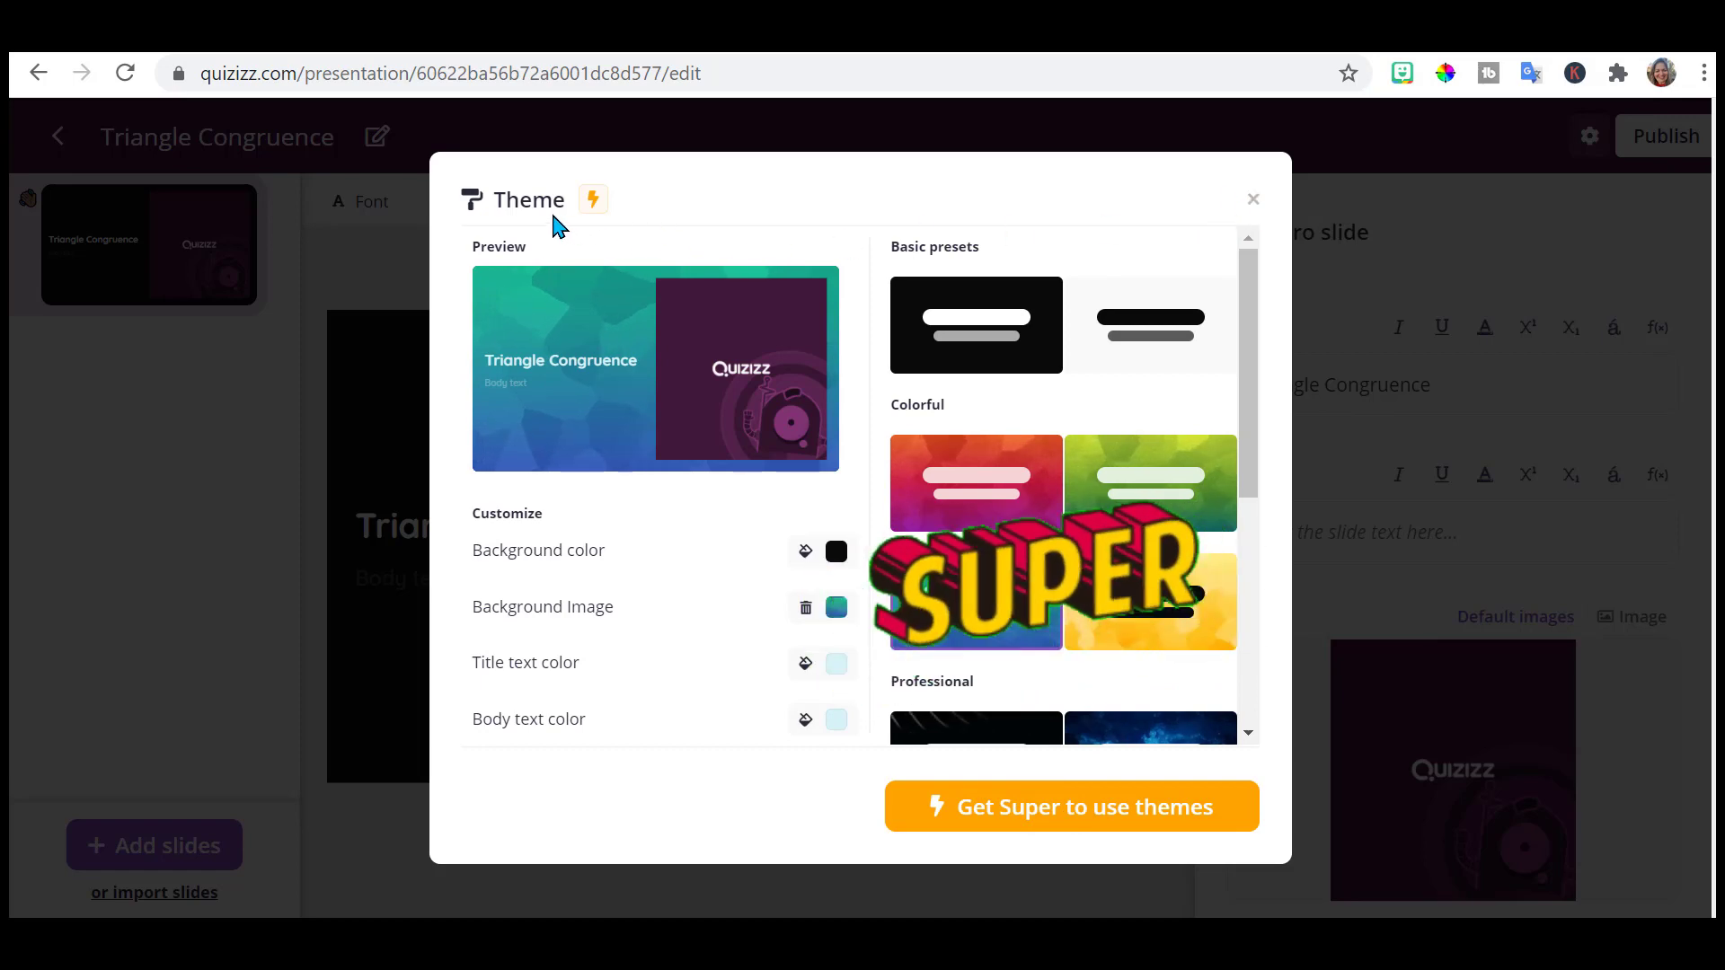
left_click(1253, 200)
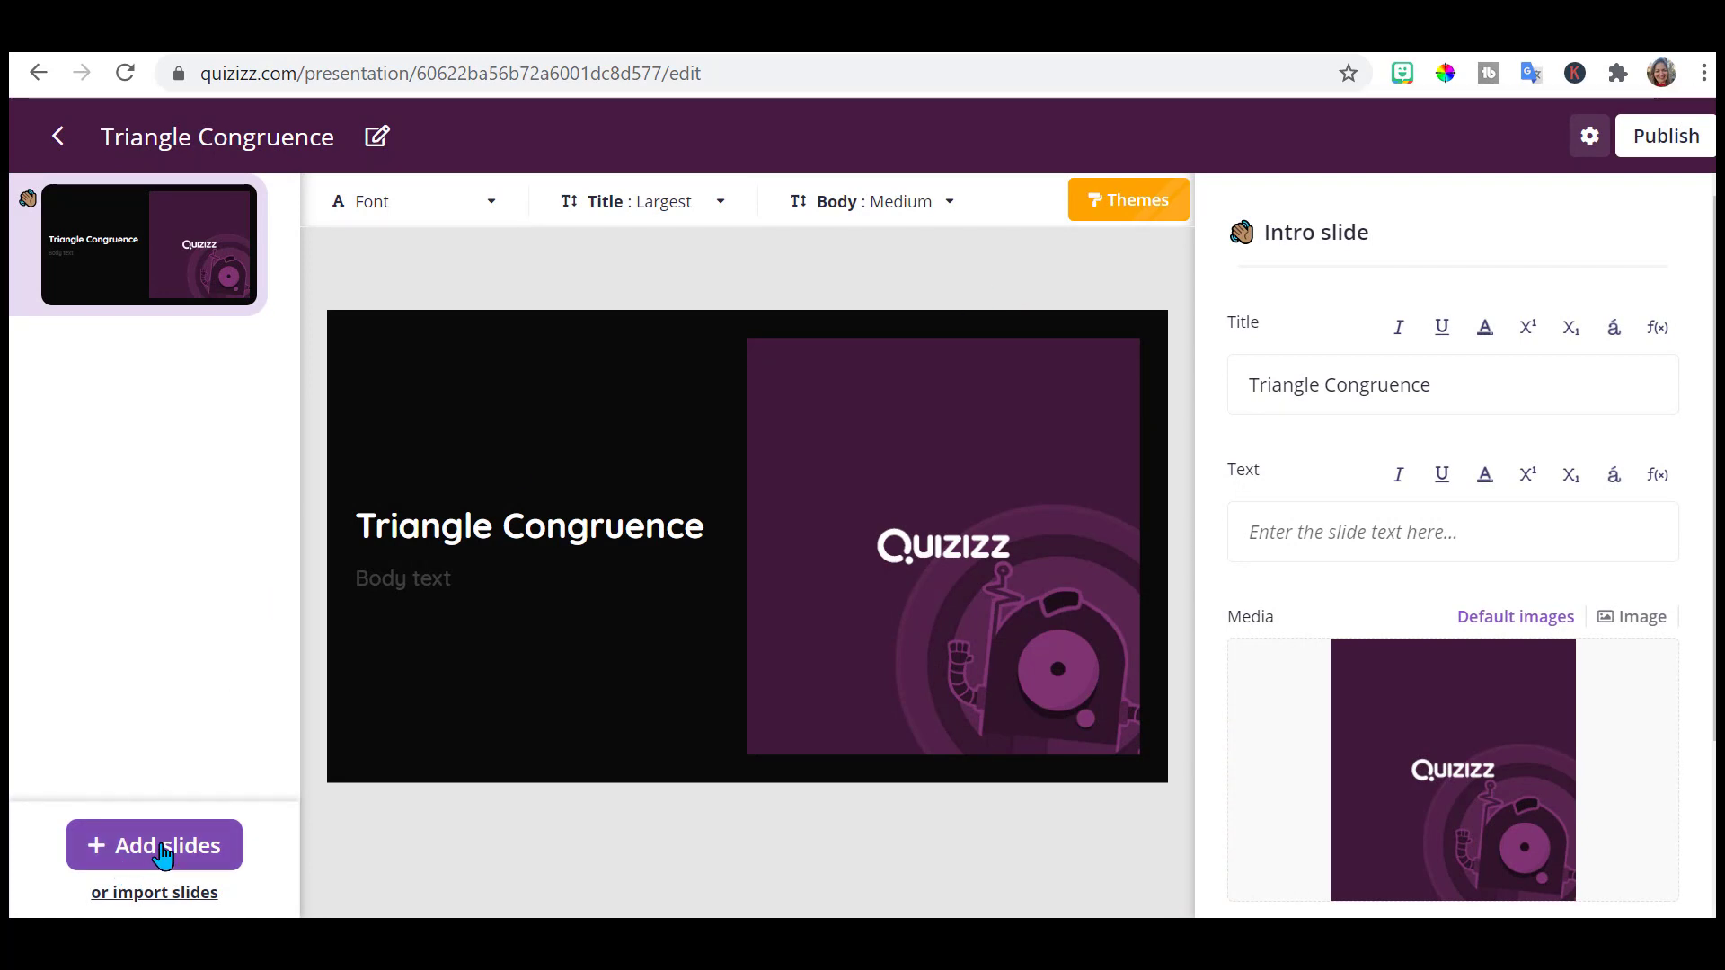
left_click(181, 894)
left_click(642, 679)
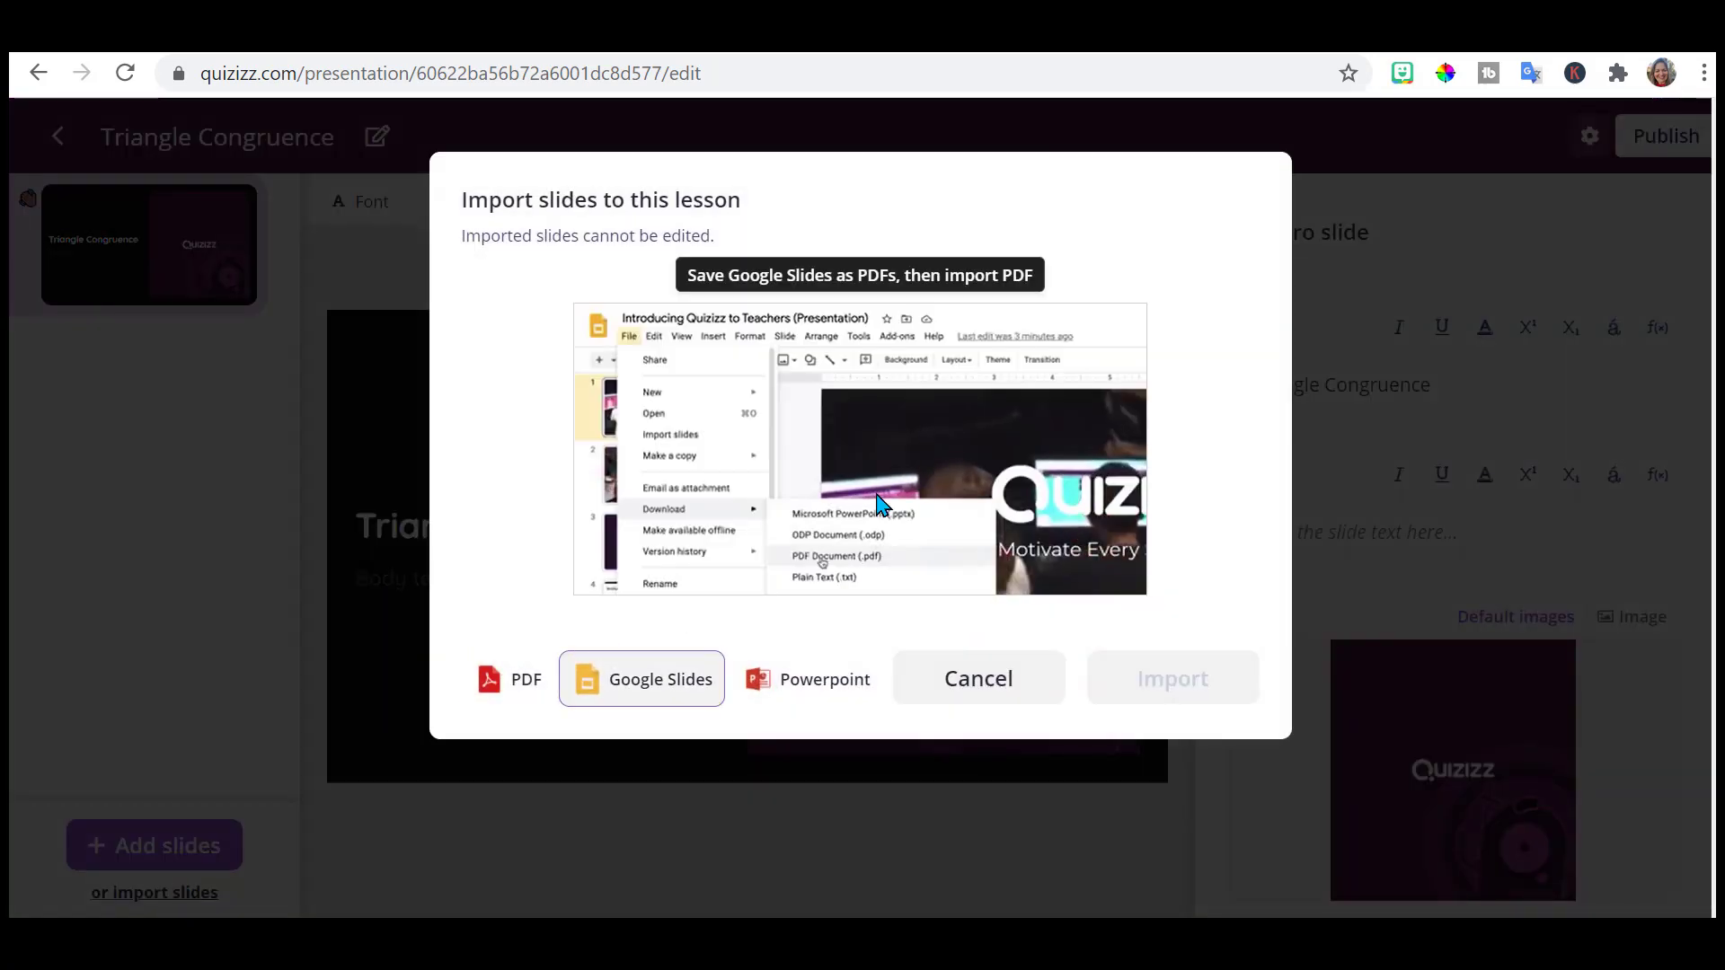
Switch the import dialog to PDF and load the triangles PDF with all 59 pages selected.
left_click(513, 699)
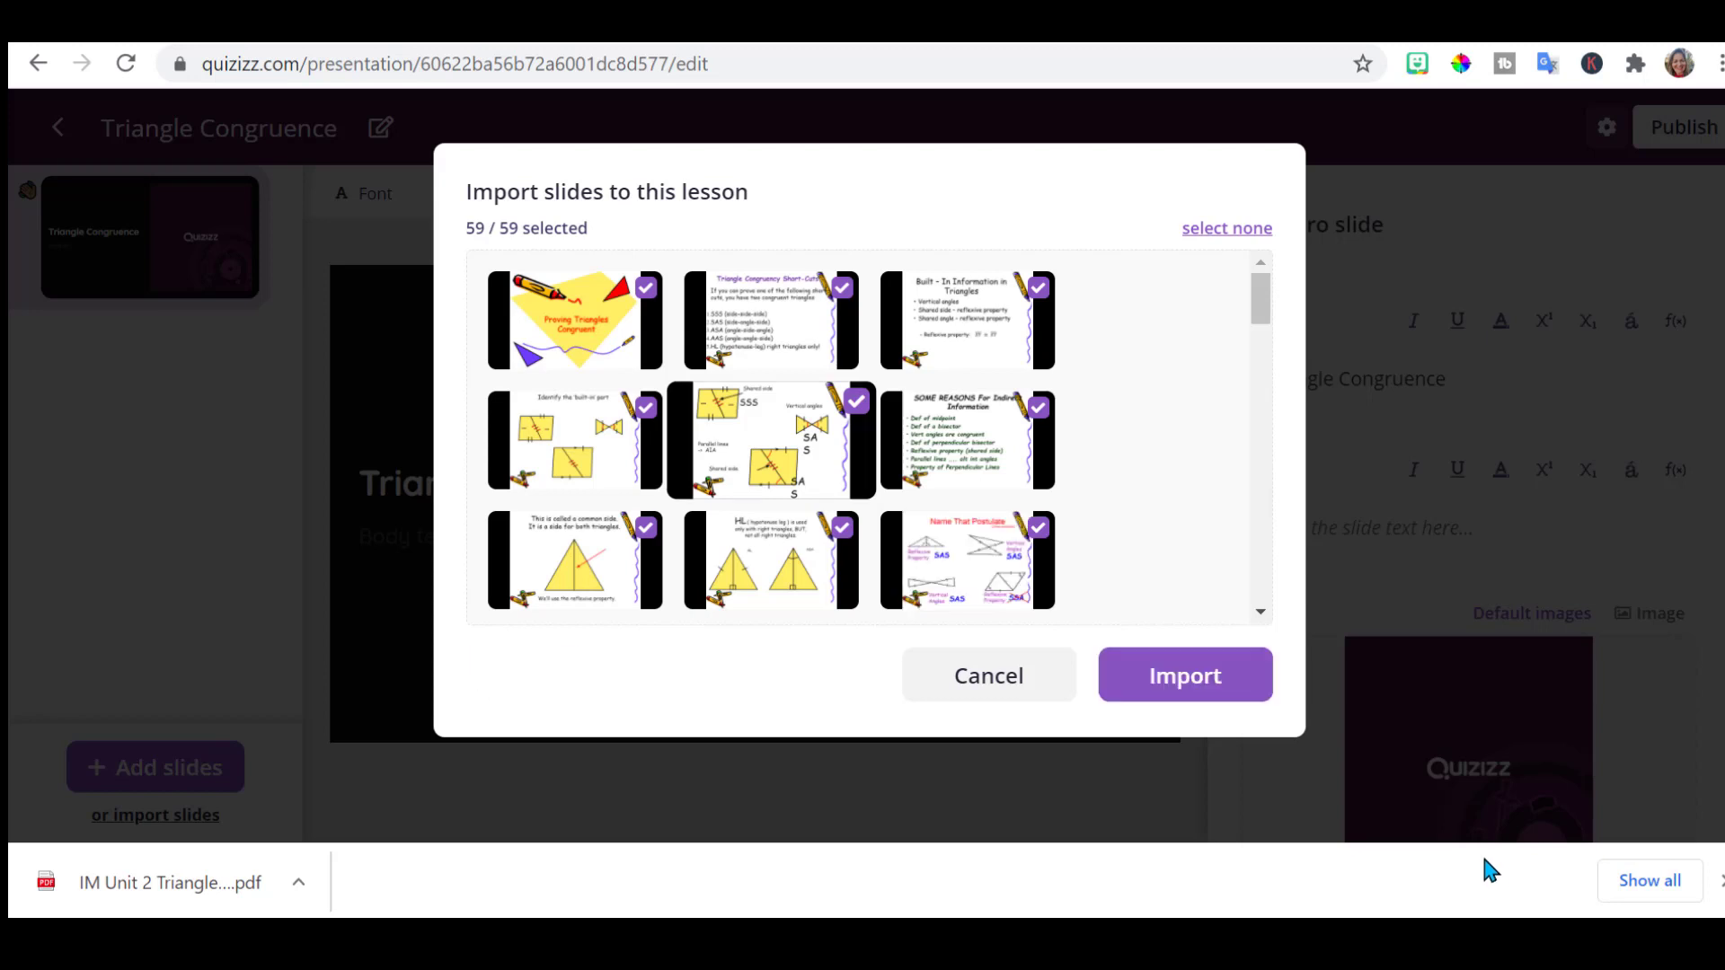
Import all 59 PDF pages as slides and view slide 3, the congruency short-cuts.
left_click(1221, 694)
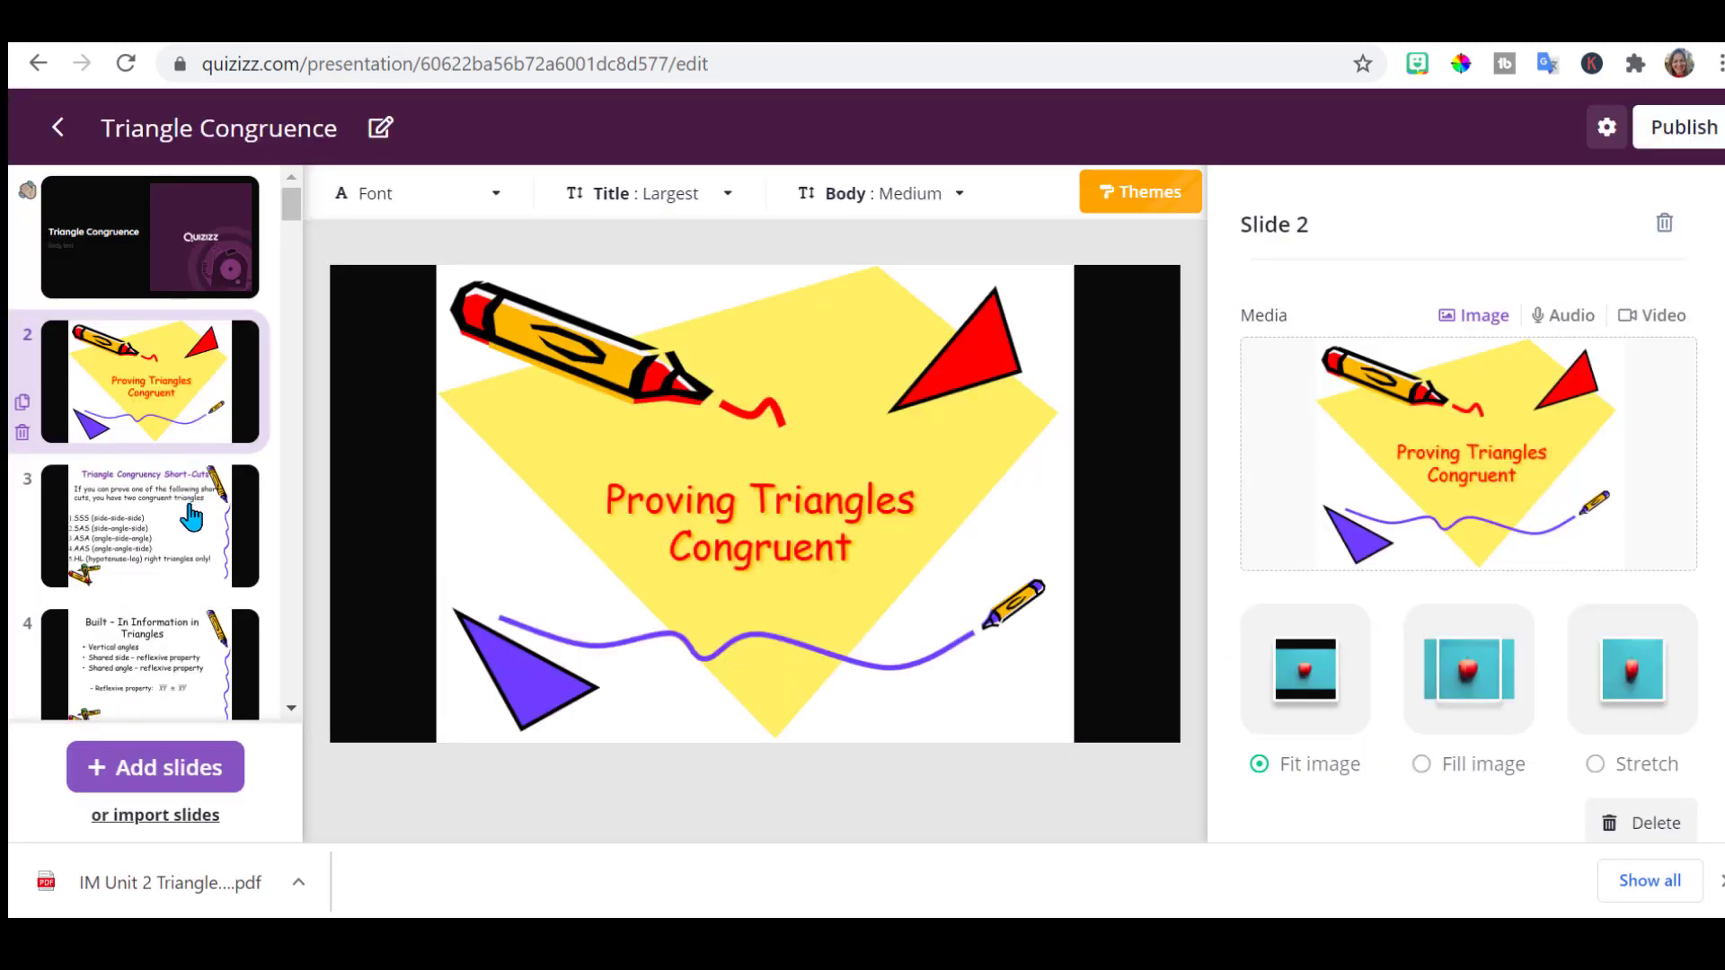
left_click(191, 518)
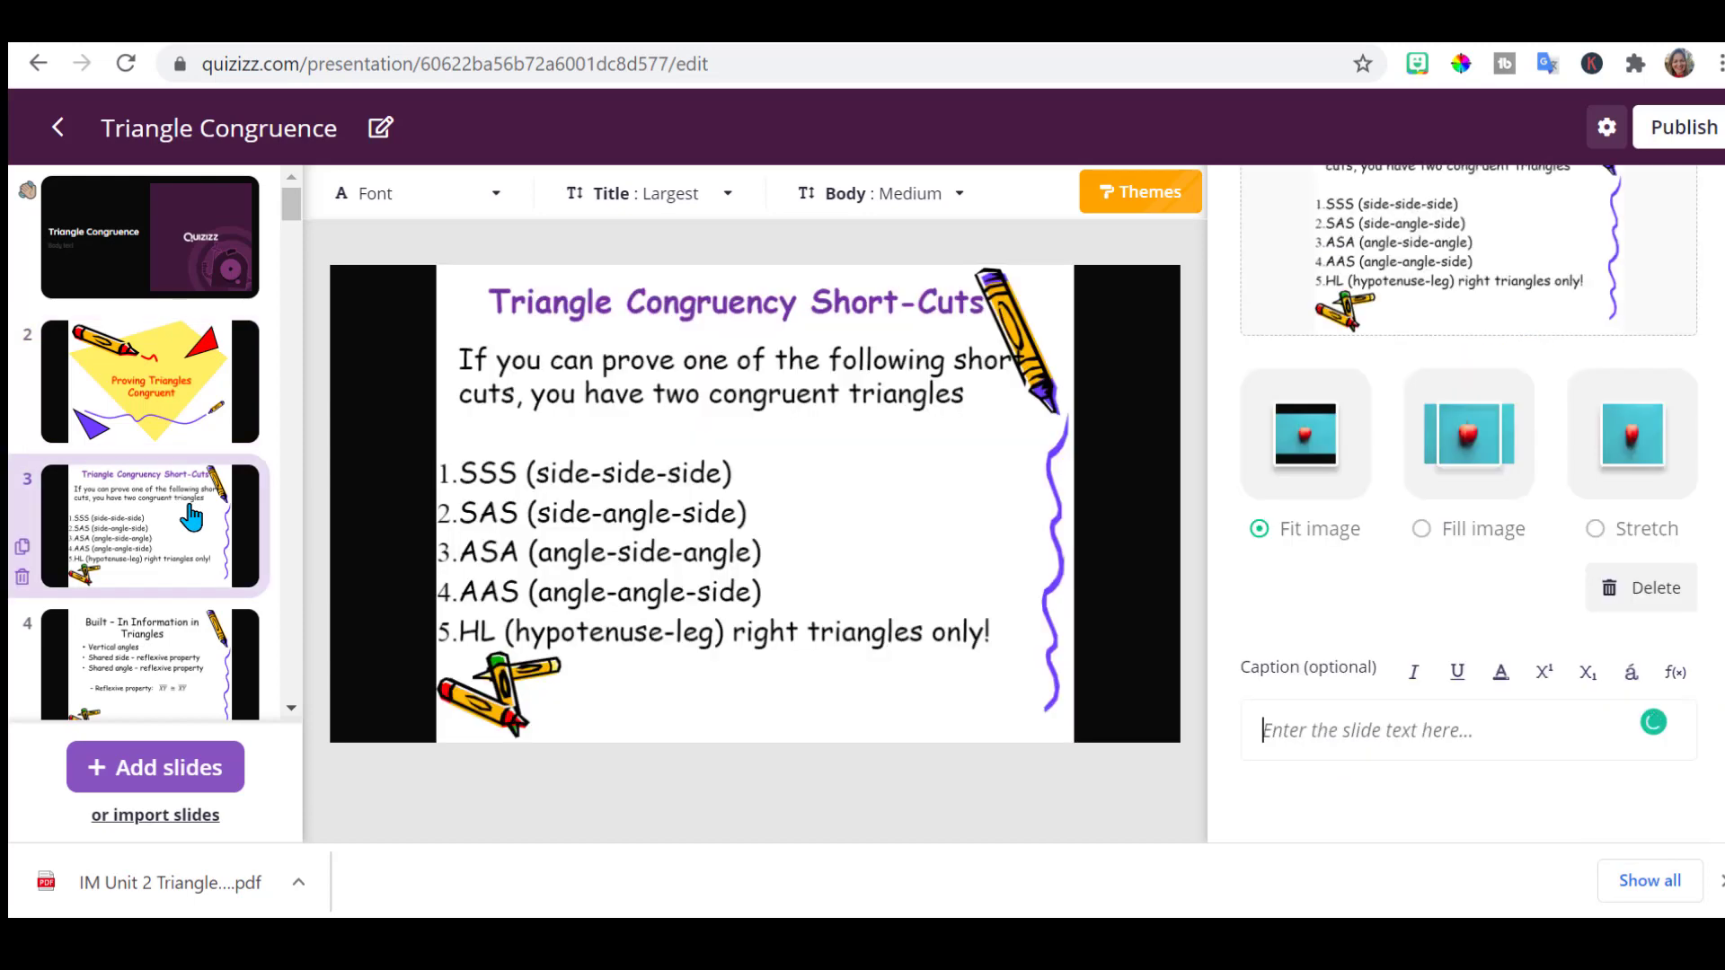
scroll(153, 539, "down", 5)
Browse slides 7 and 8, then jump down to slide 31, Problem #3.
left_click(171, 575)
left_click(170, 700)
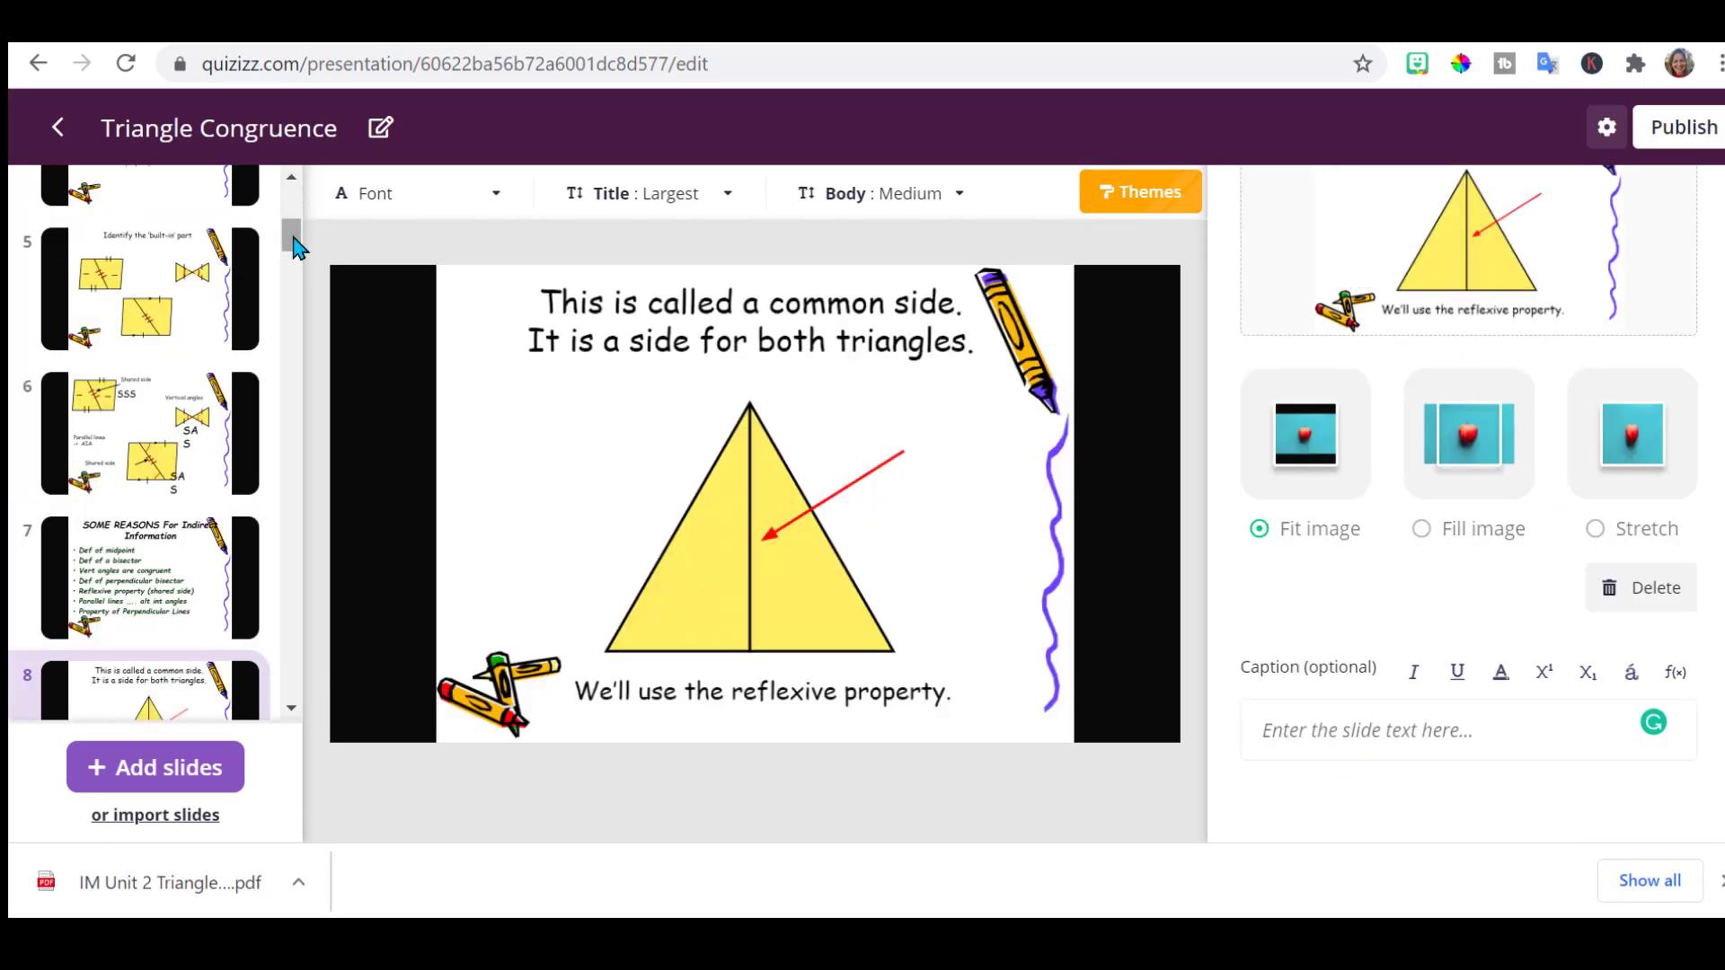
left_click_drag(297, 239, 292, 447)
left_click(153, 409)
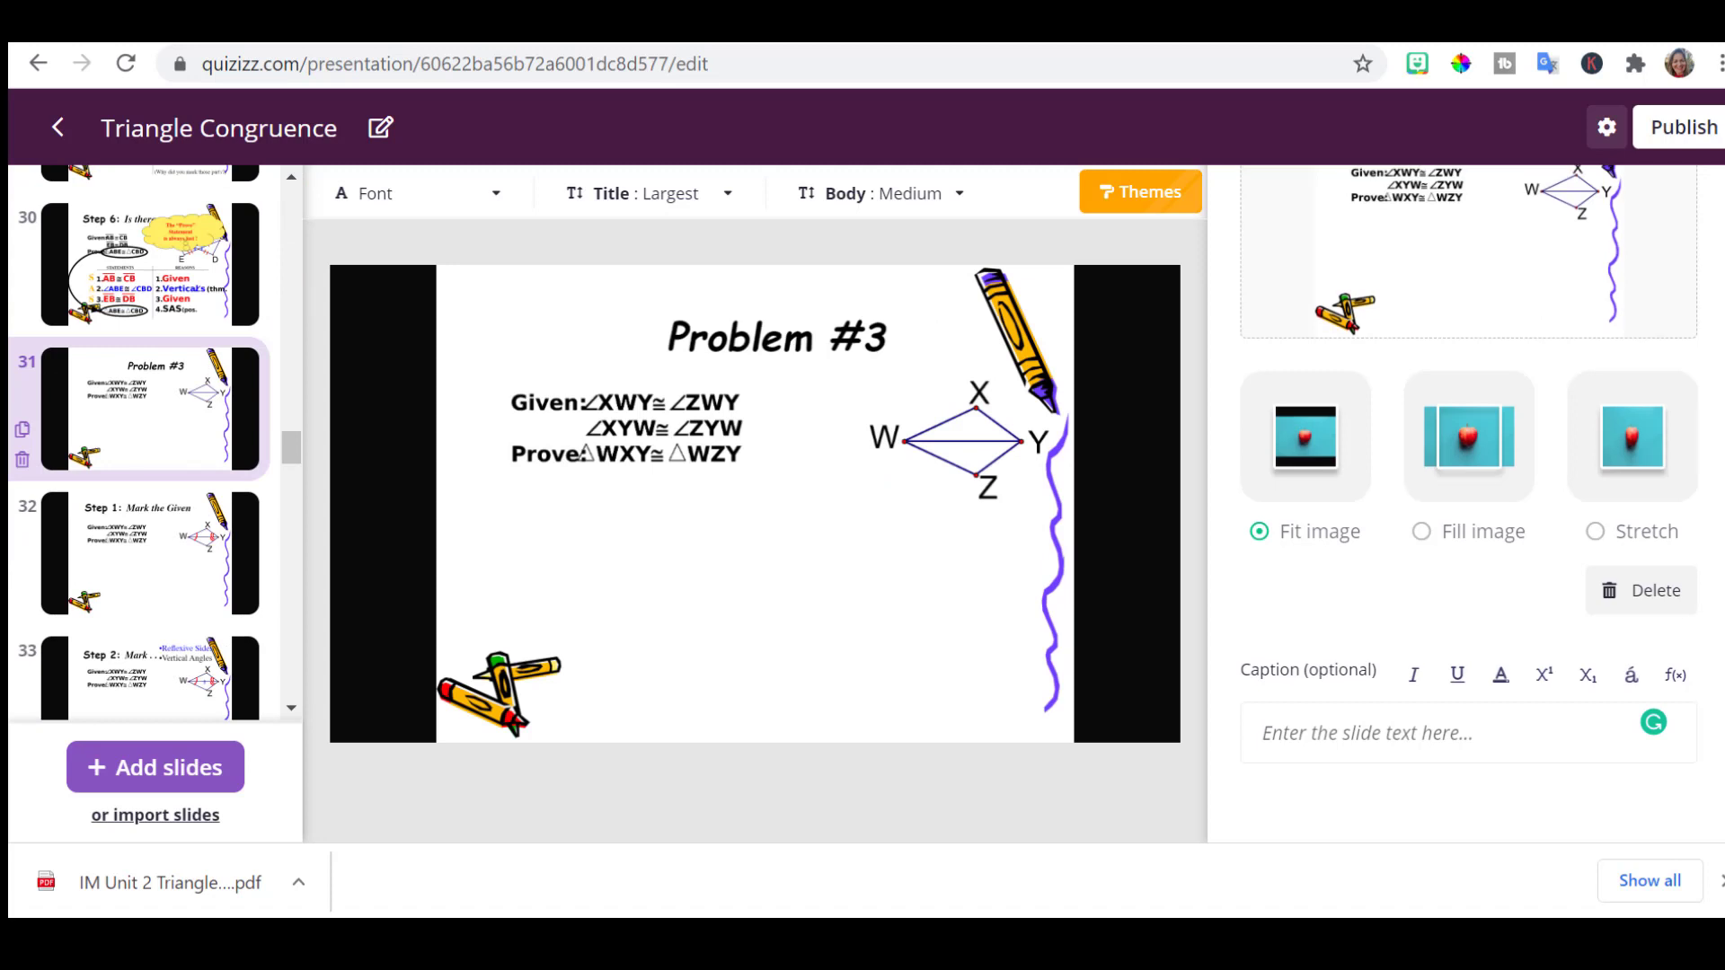
scroll(1719, 191, "up", 3)
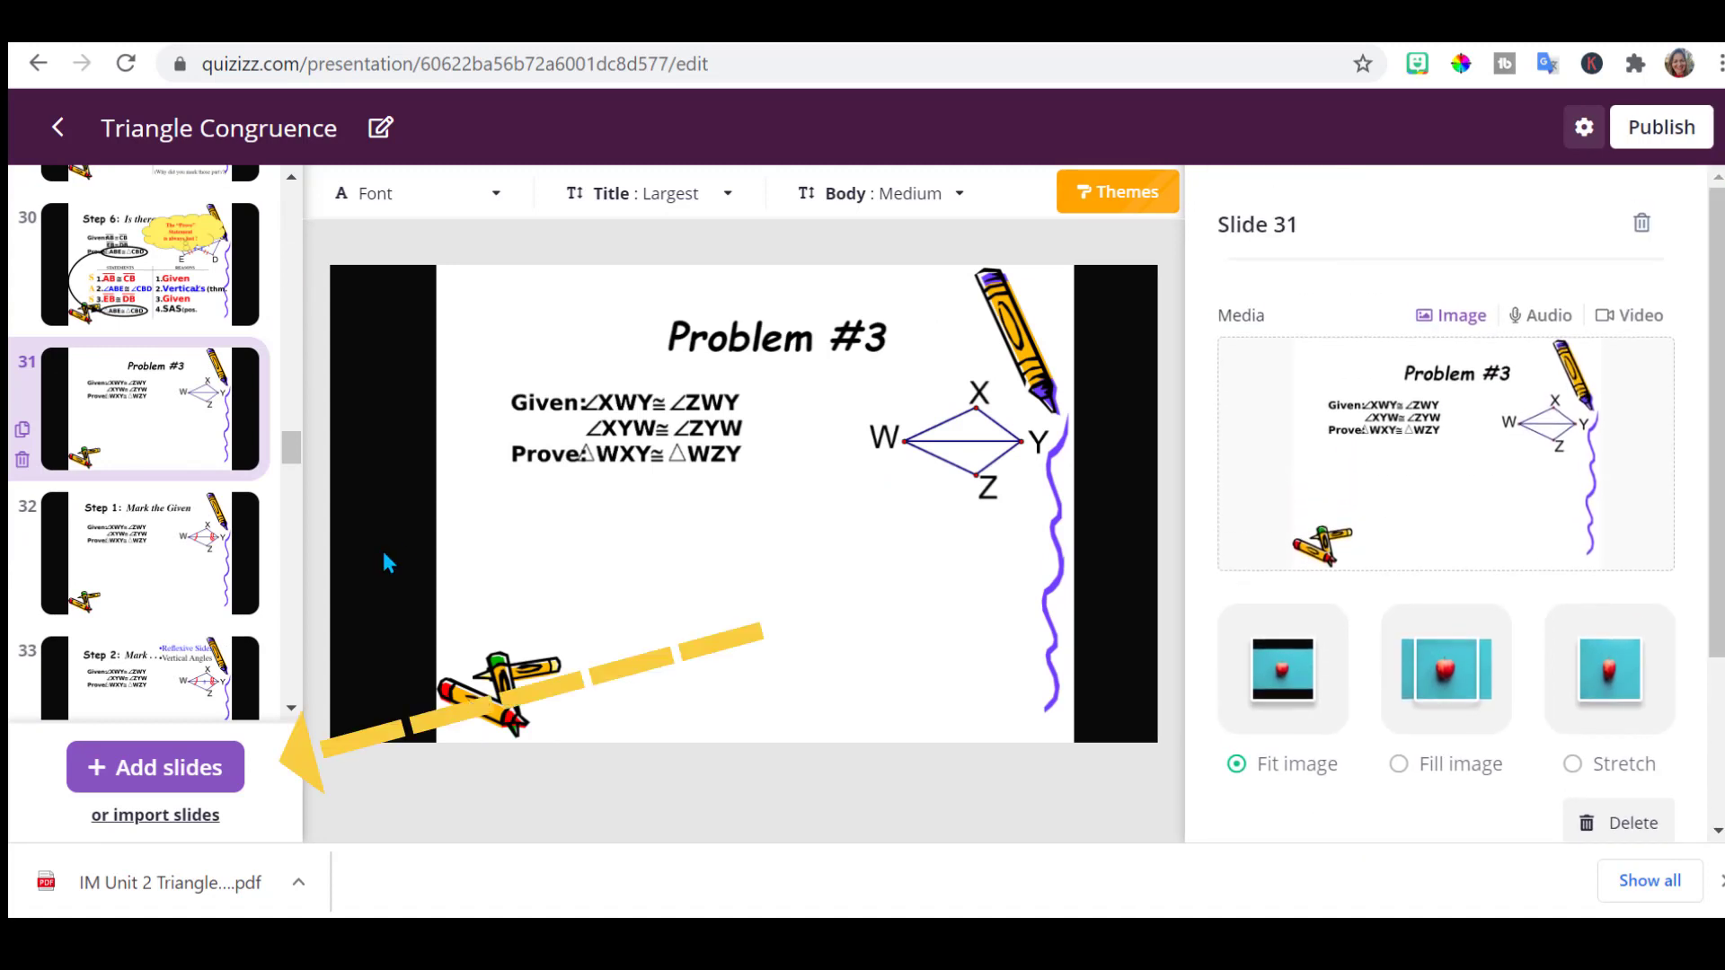
Add question slide 32 and start typing 'What do you know about…' as its question text.
left_click(180, 780)
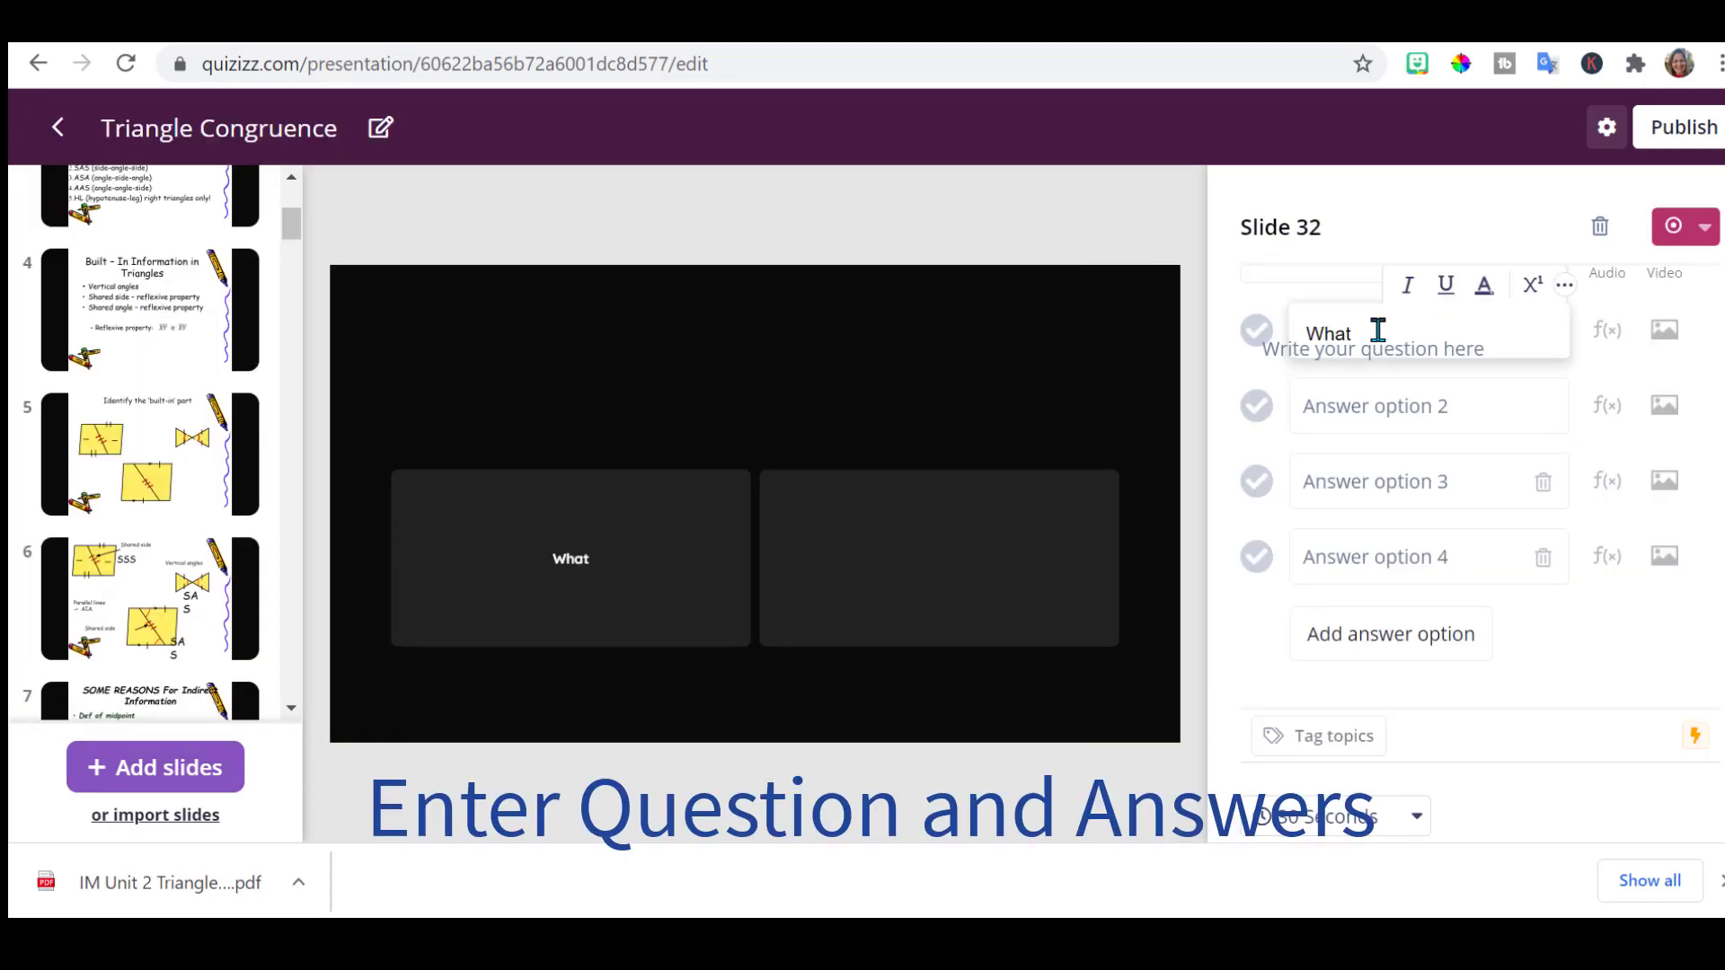
type("are the bu")
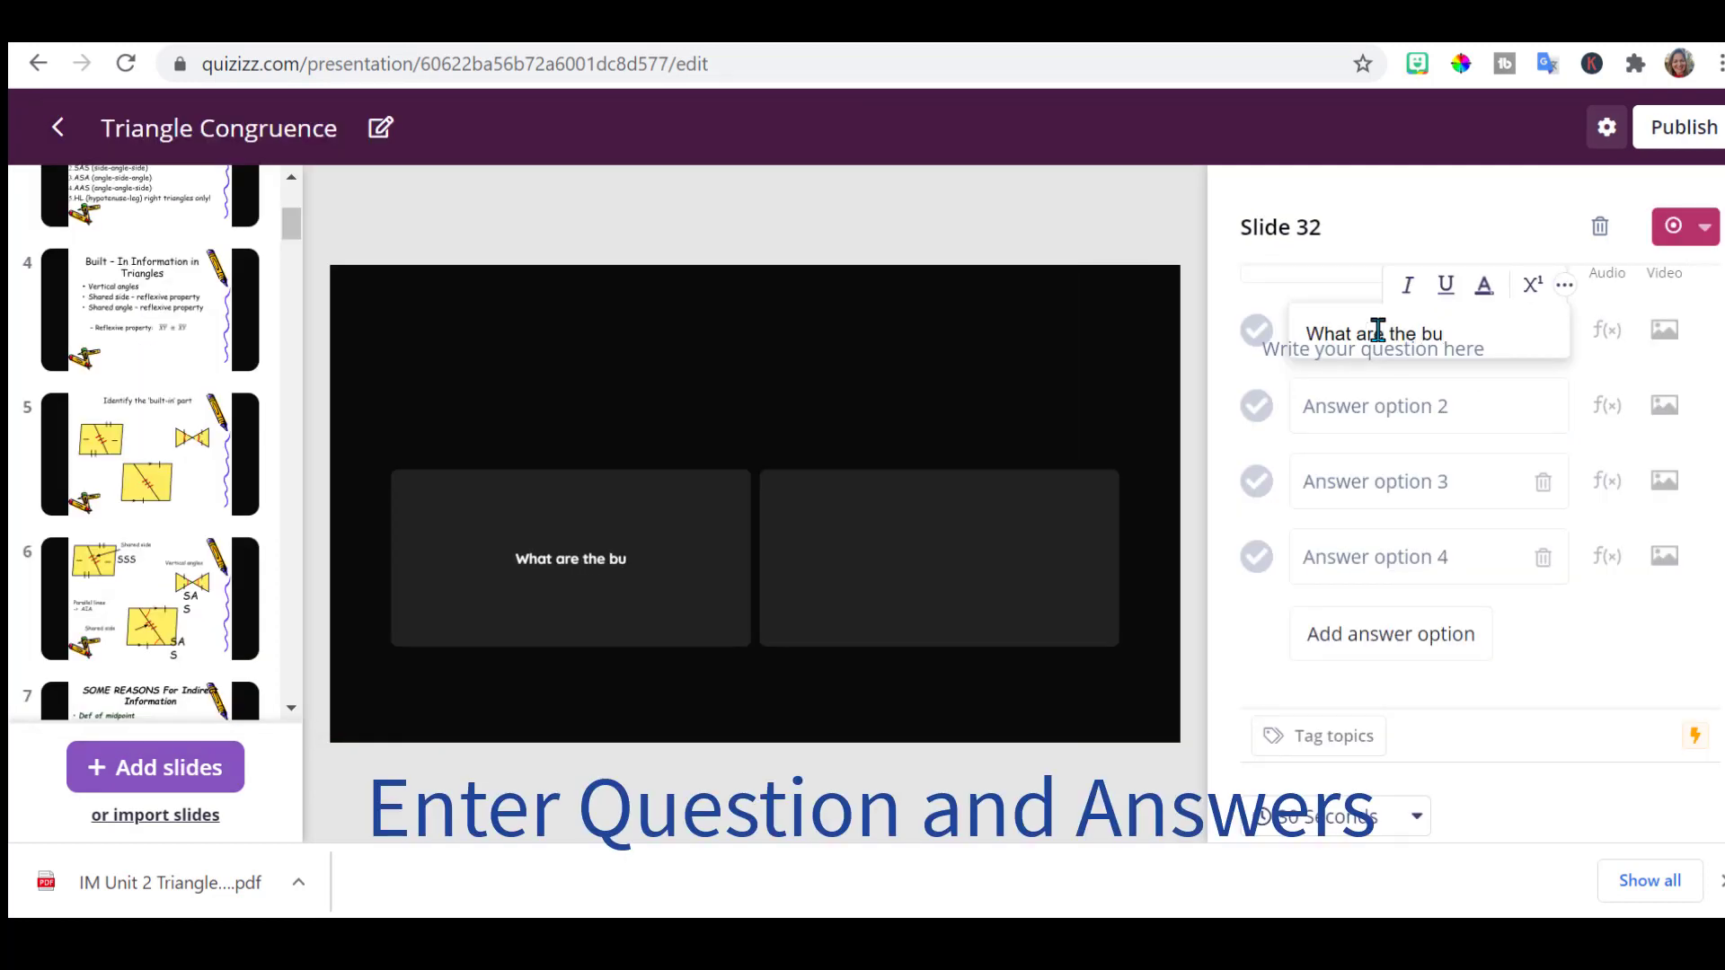
key("ctrl+a")
key("BackSpace")
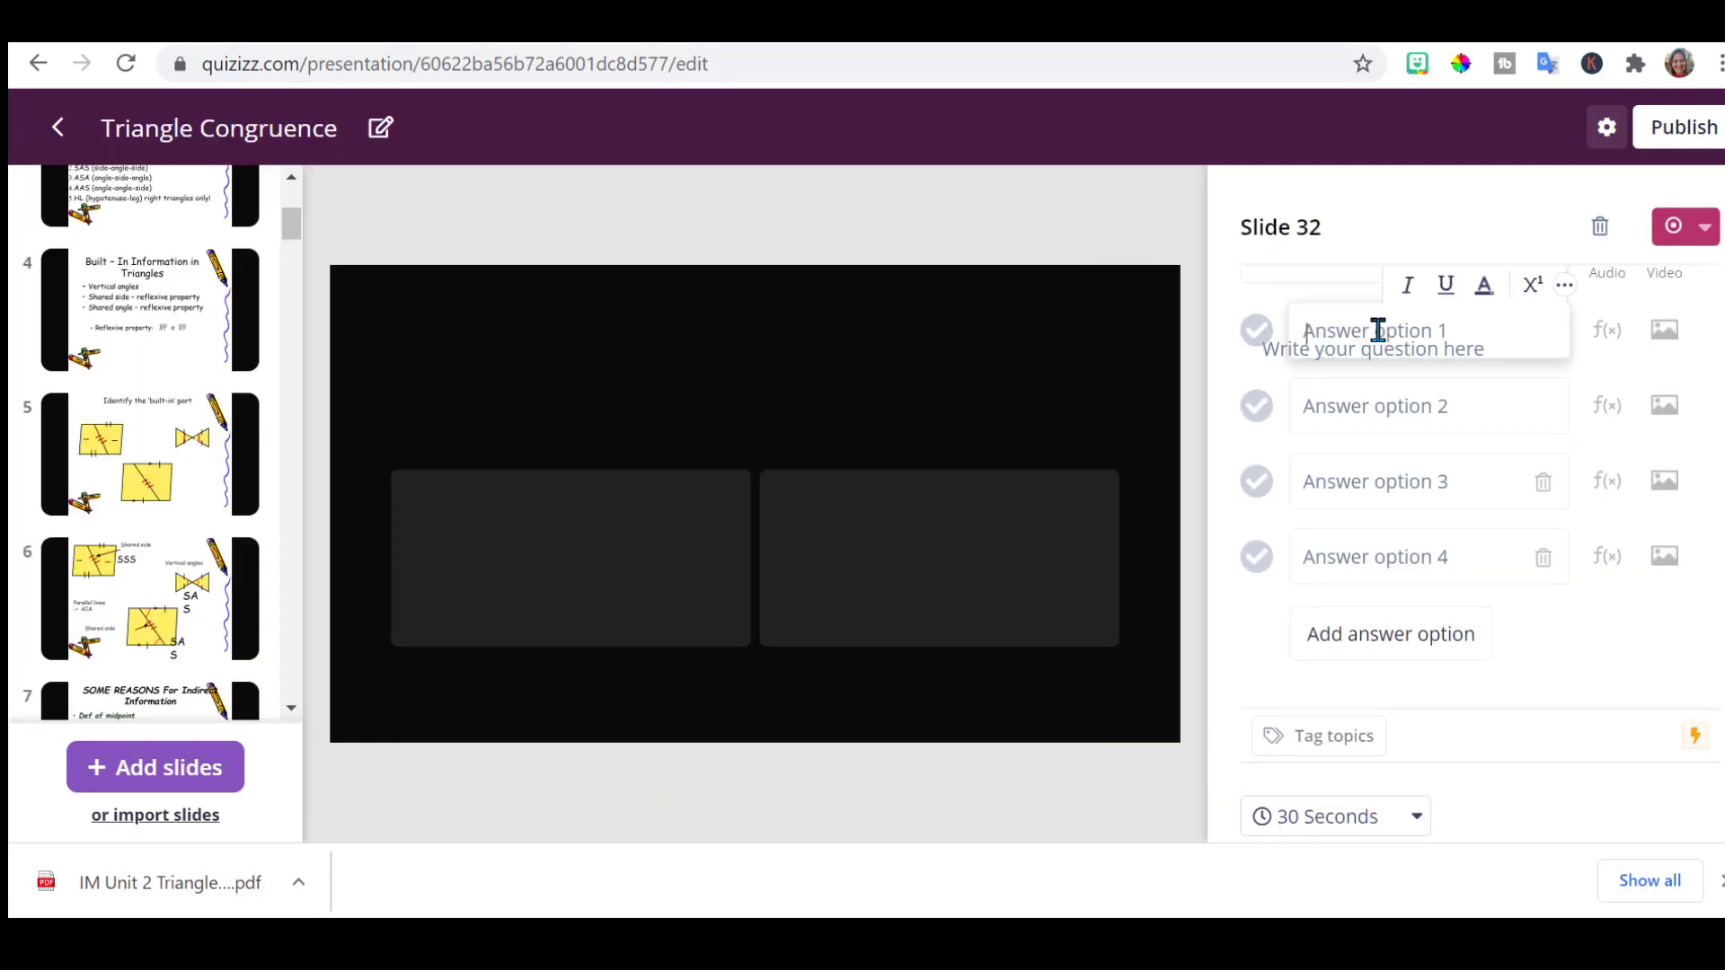
type("What do you know about vertical angles?")
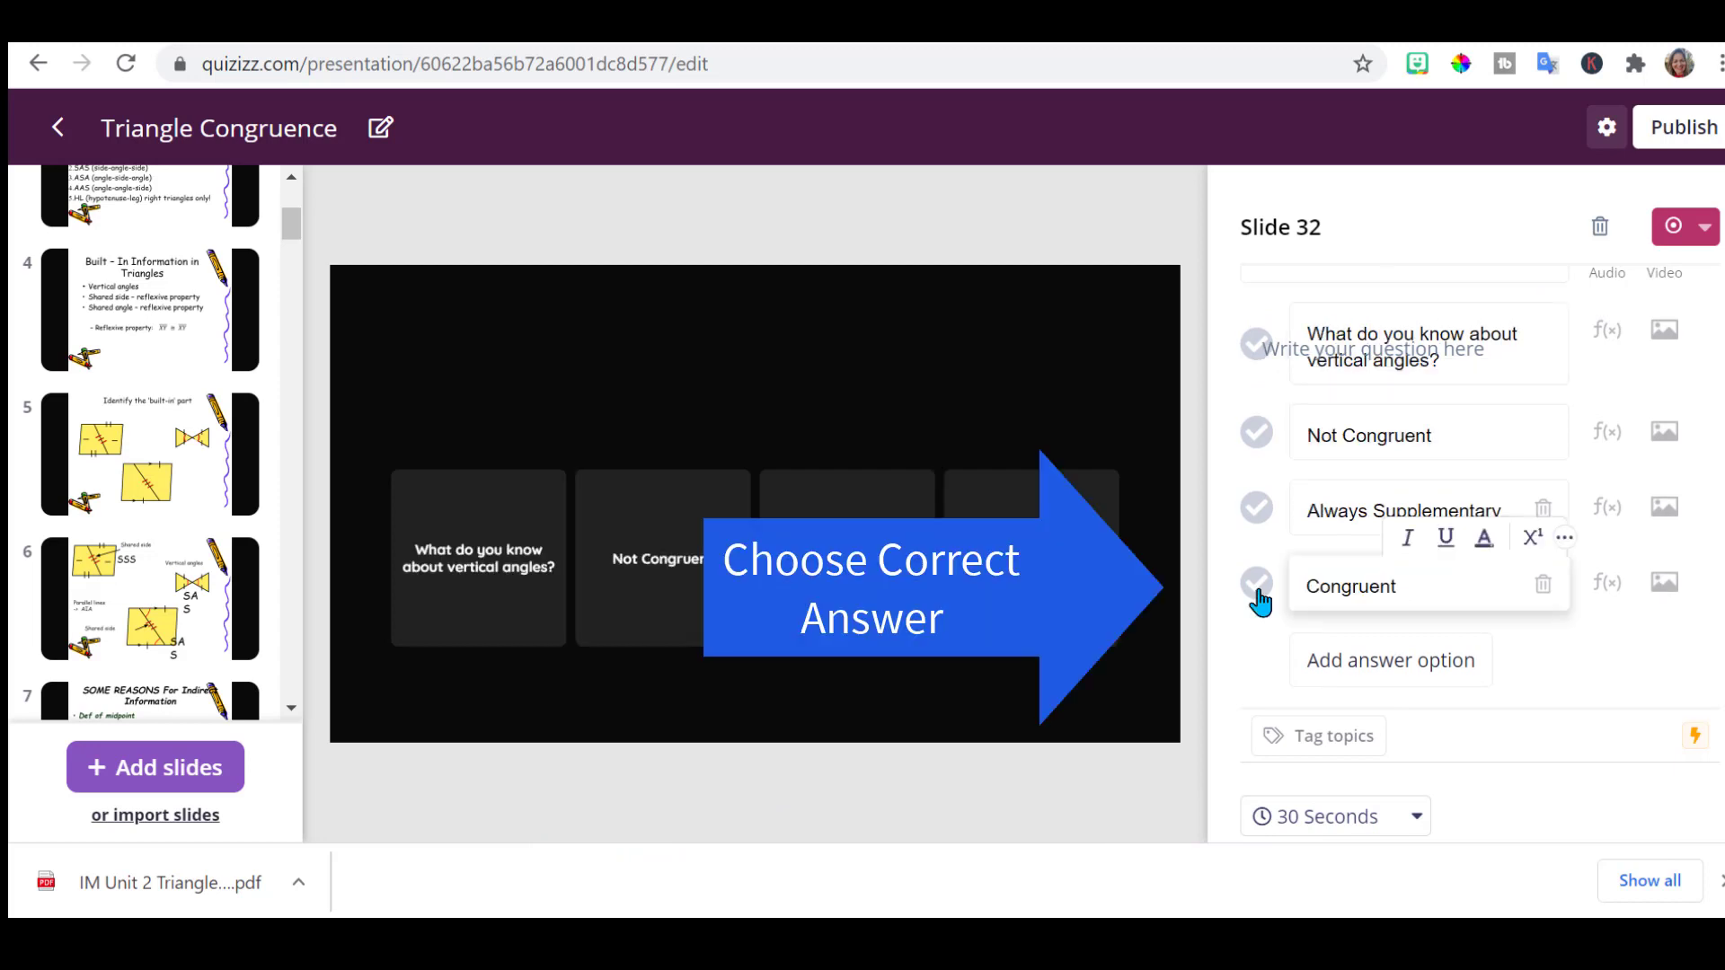
left_click(1256, 586)
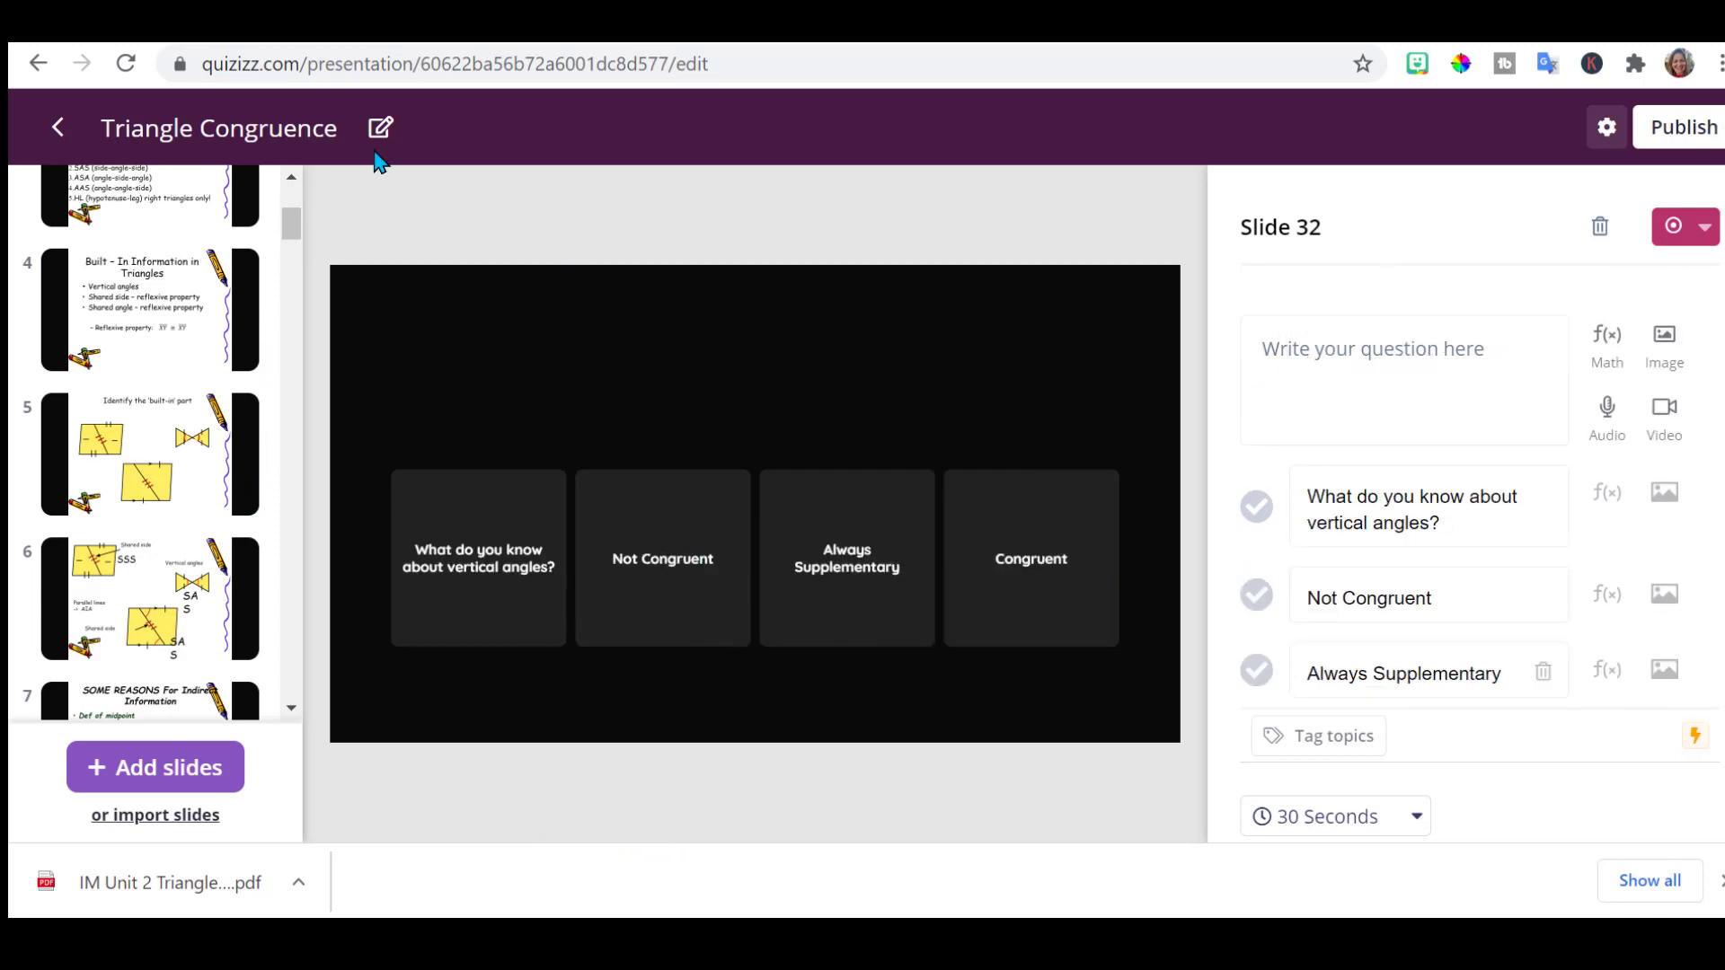
left_click(1409, 354)
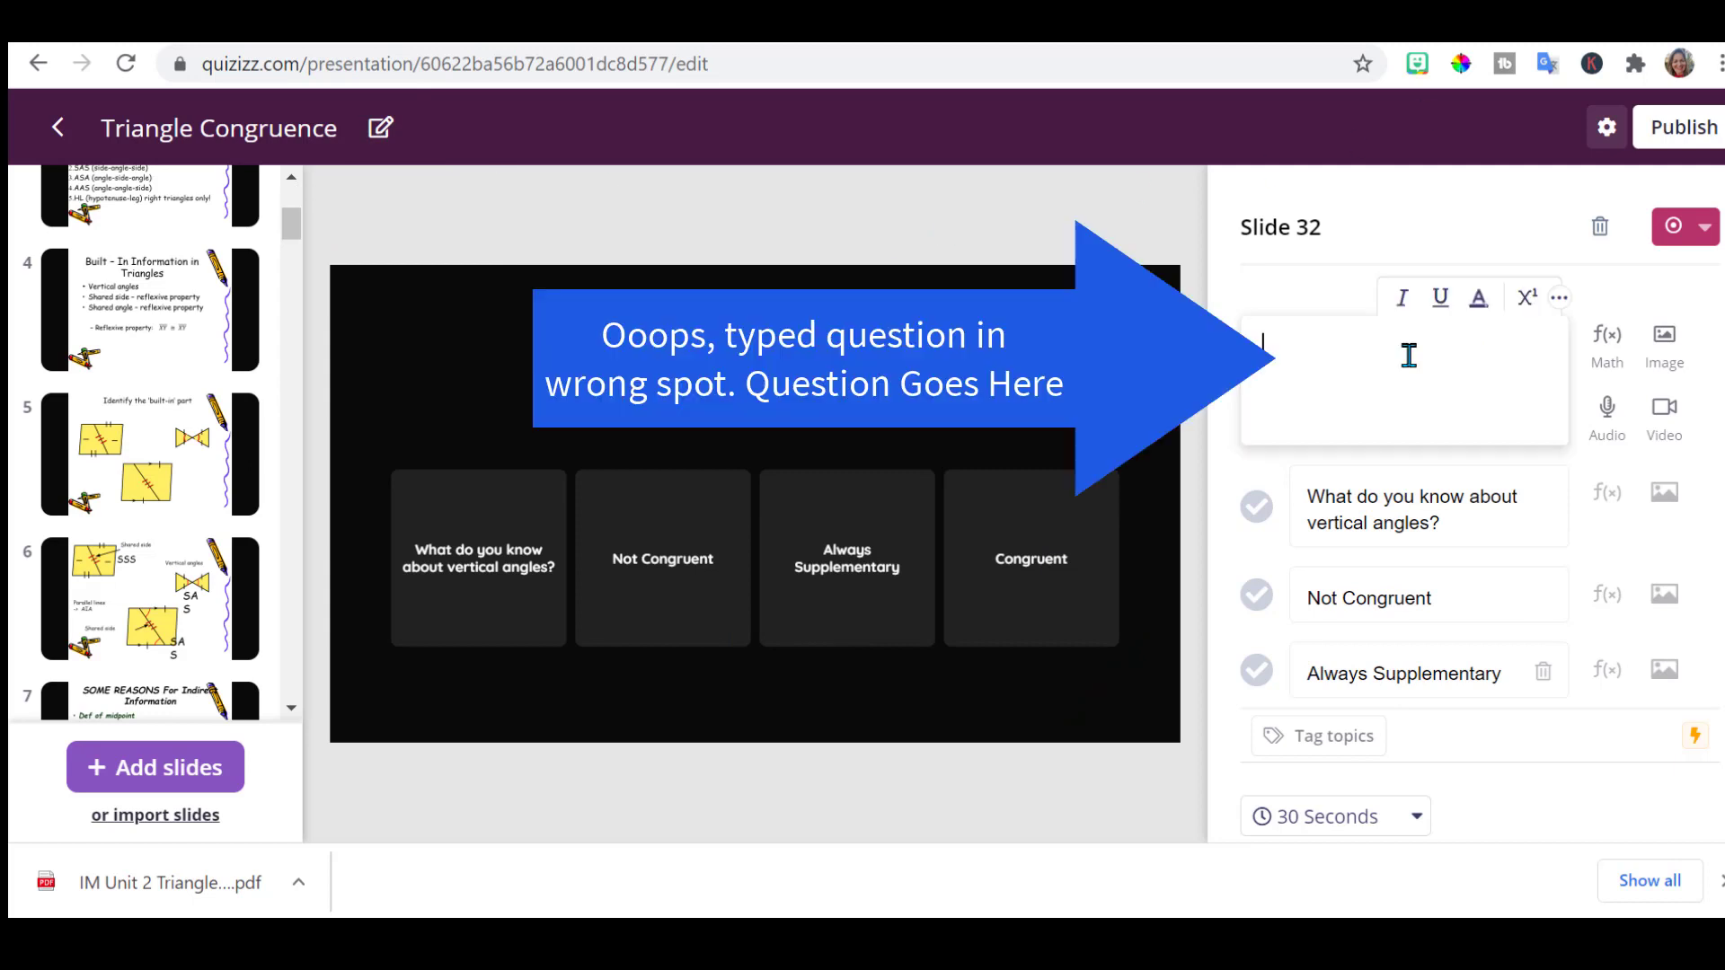
type("What do you know")
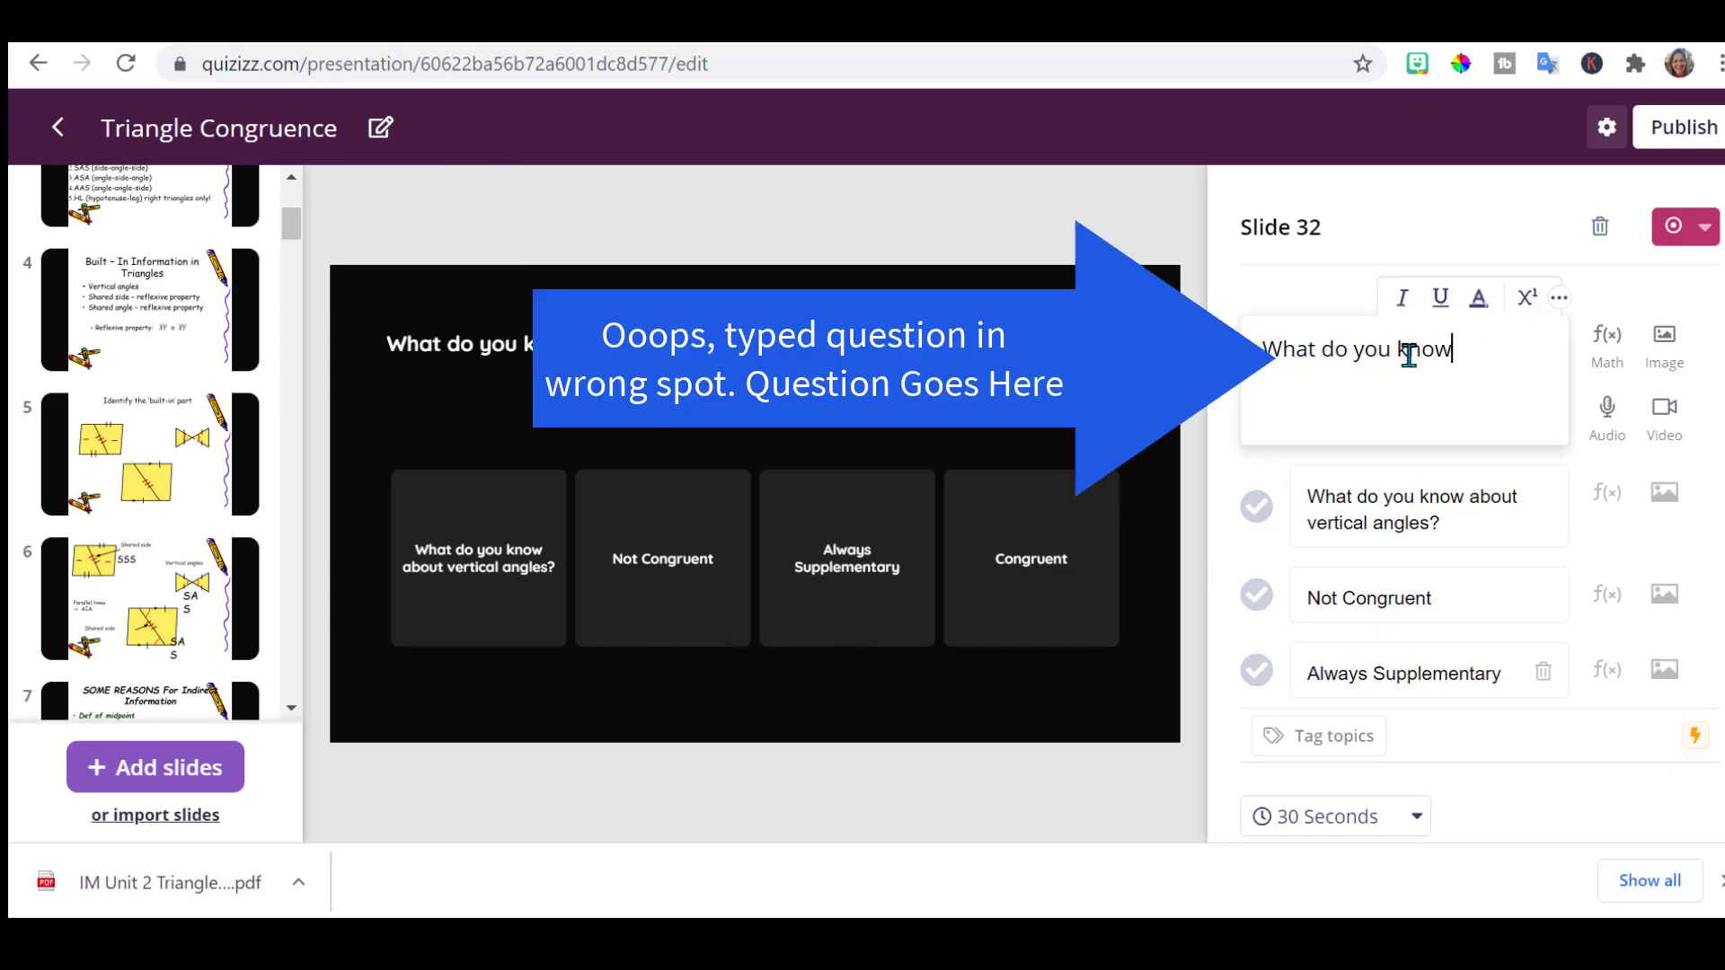
type(" about vertical angles?")
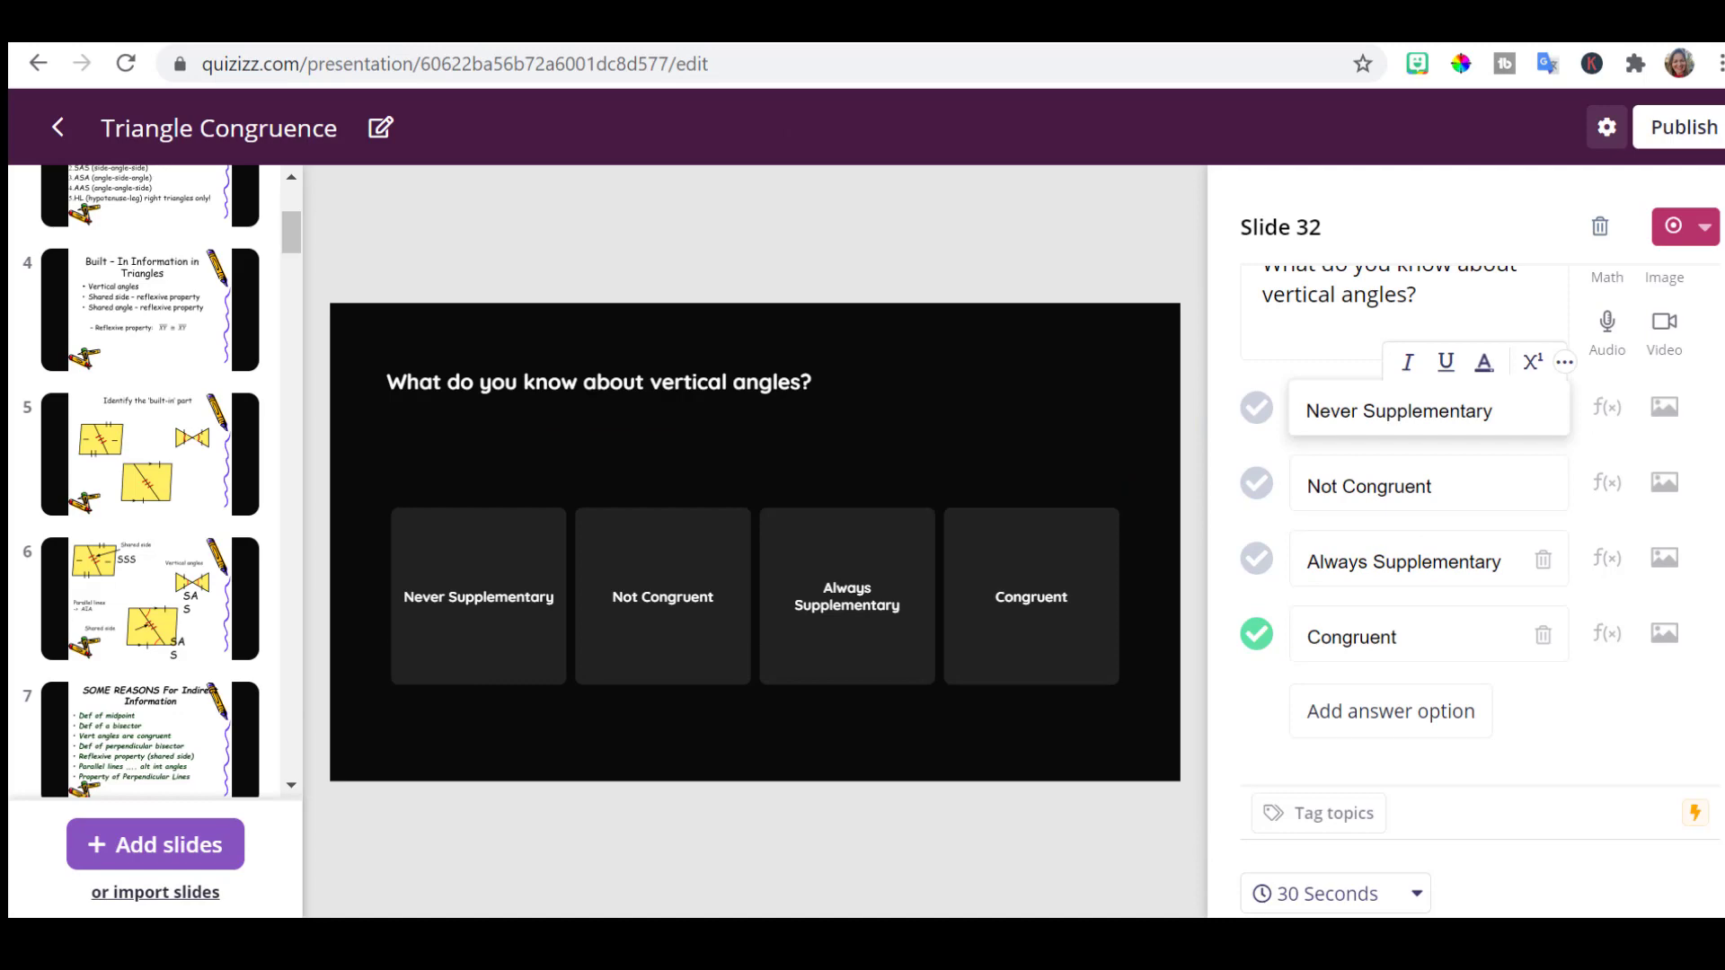
Publish the lesson for 10th grade with visibility set to private, visible only to you.
left_click(1678, 149)
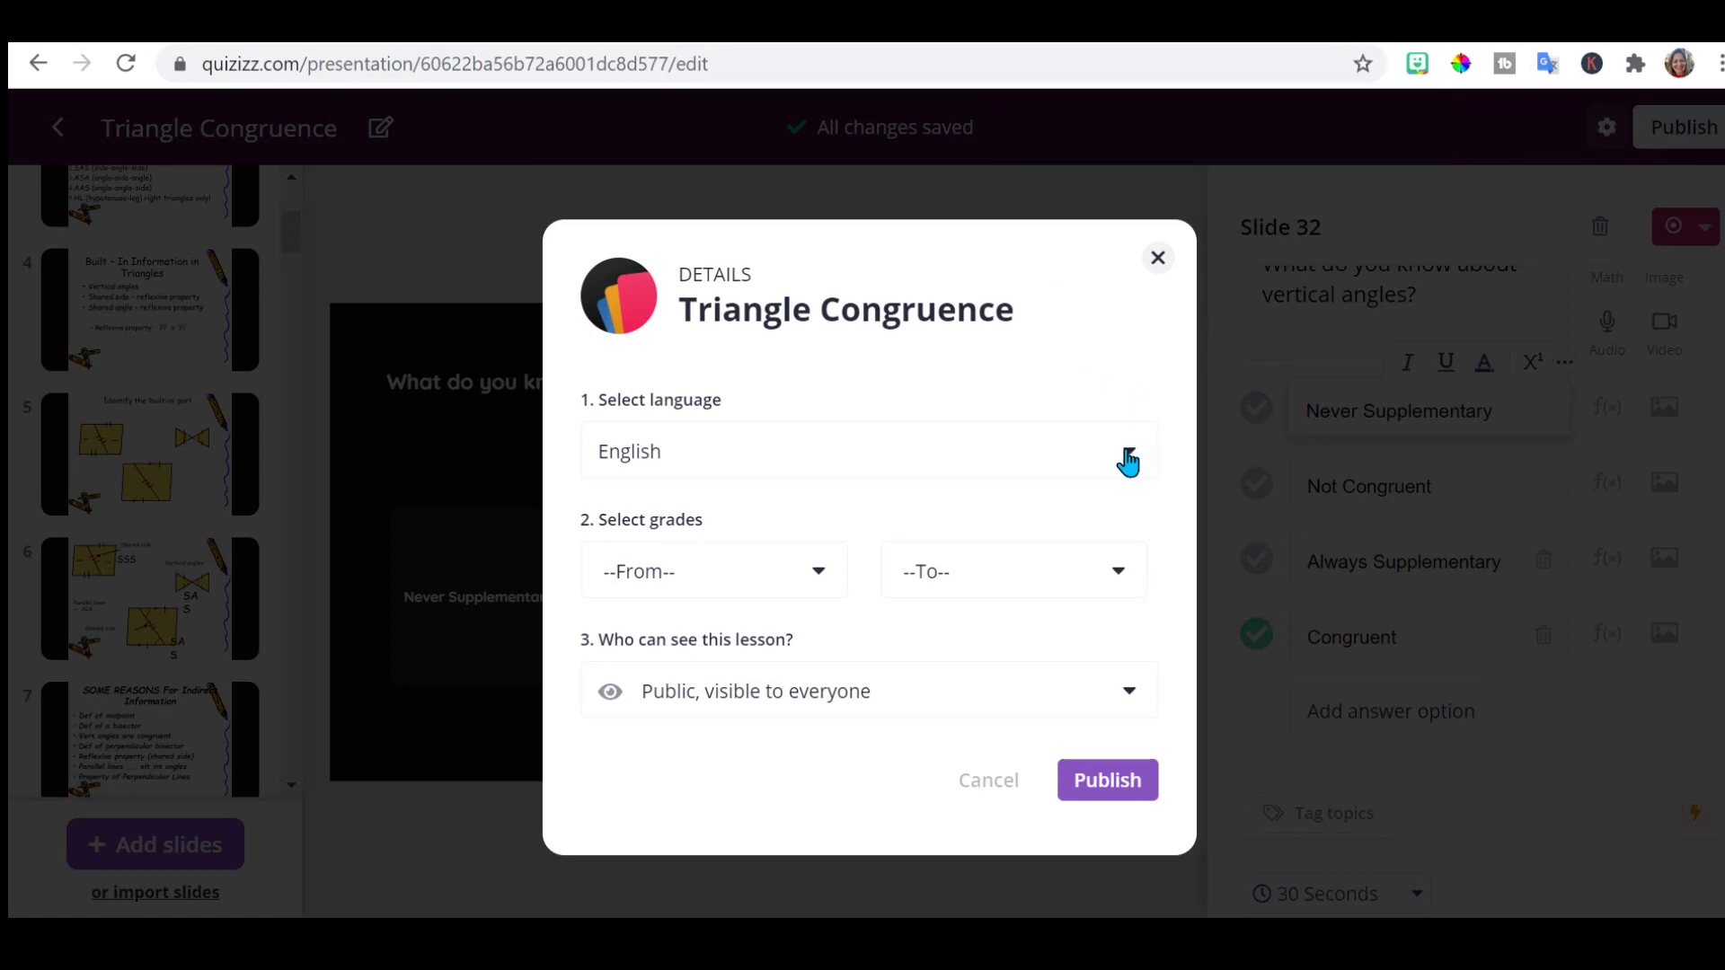
left_click(823, 573)
left_click_drag(832, 663, 835, 764)
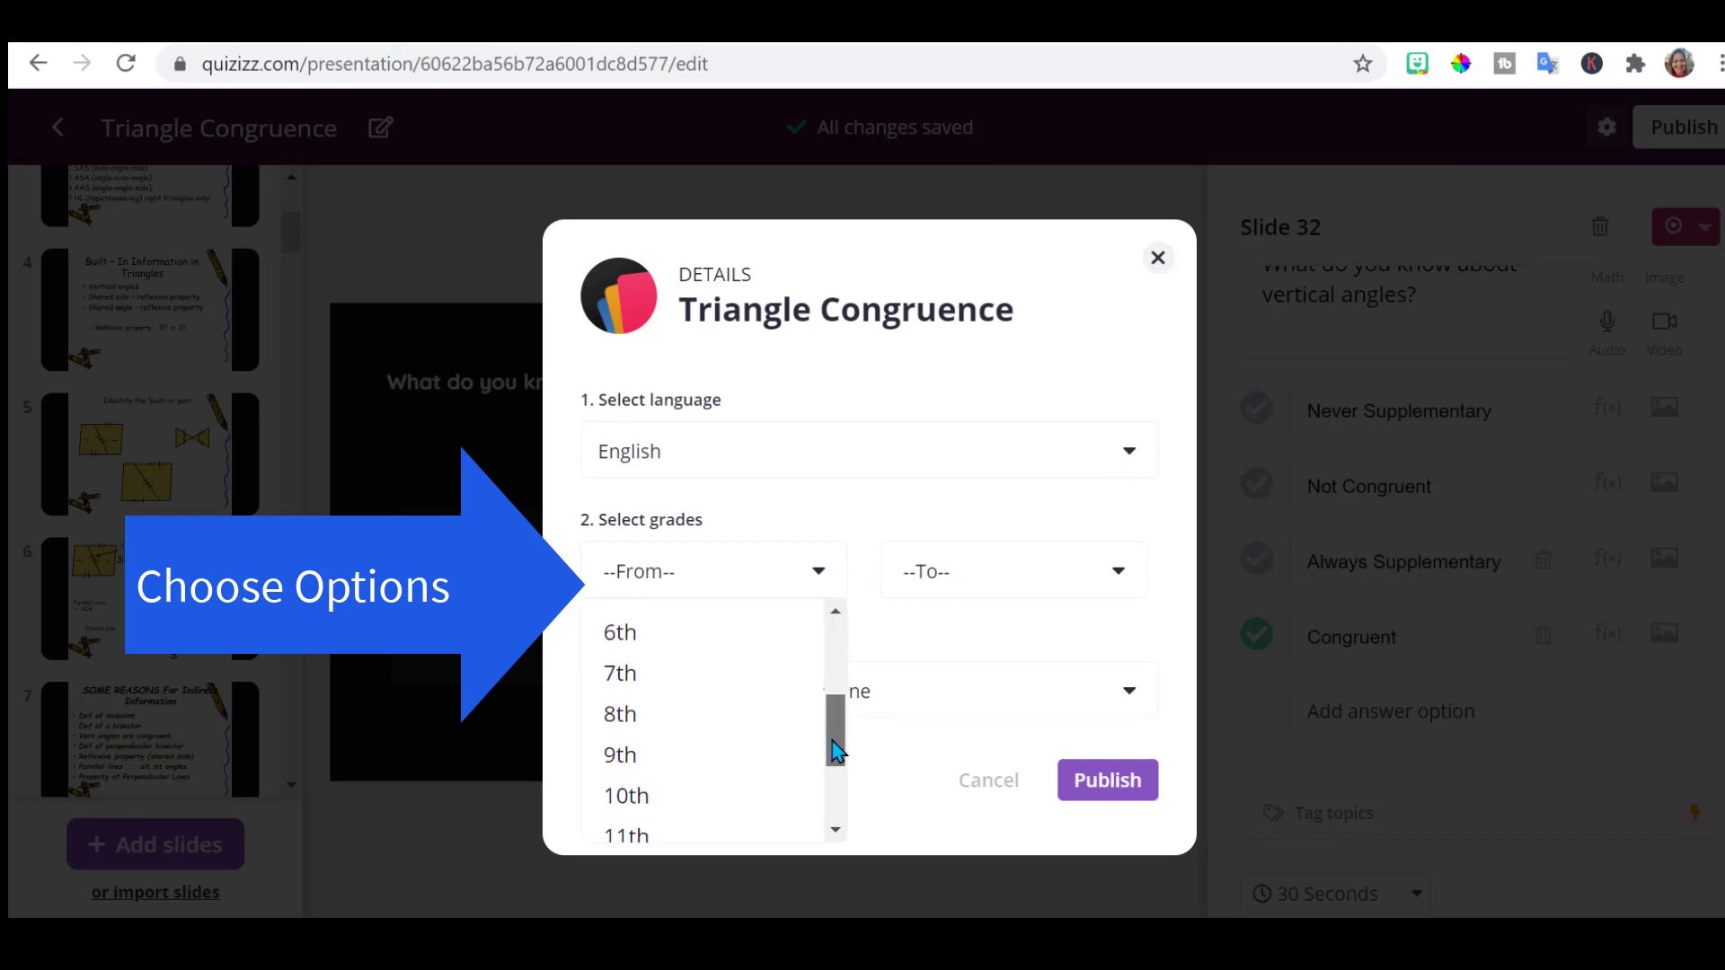
left_click(746, 795)
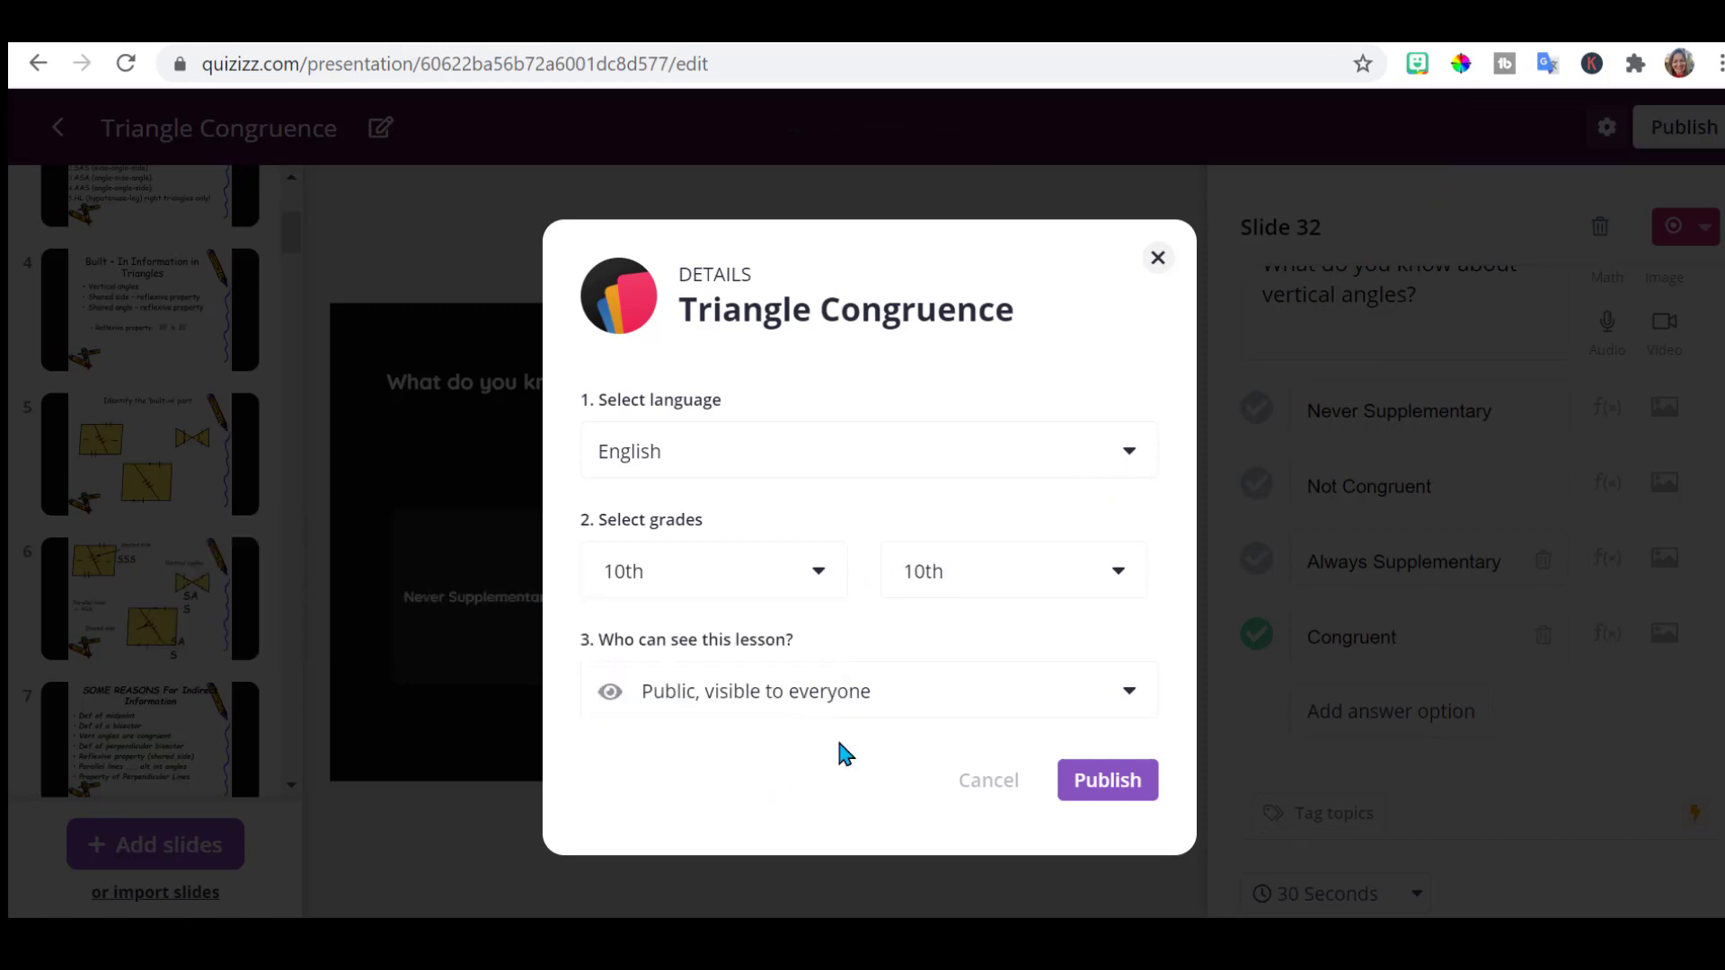
left_click(926, 709)
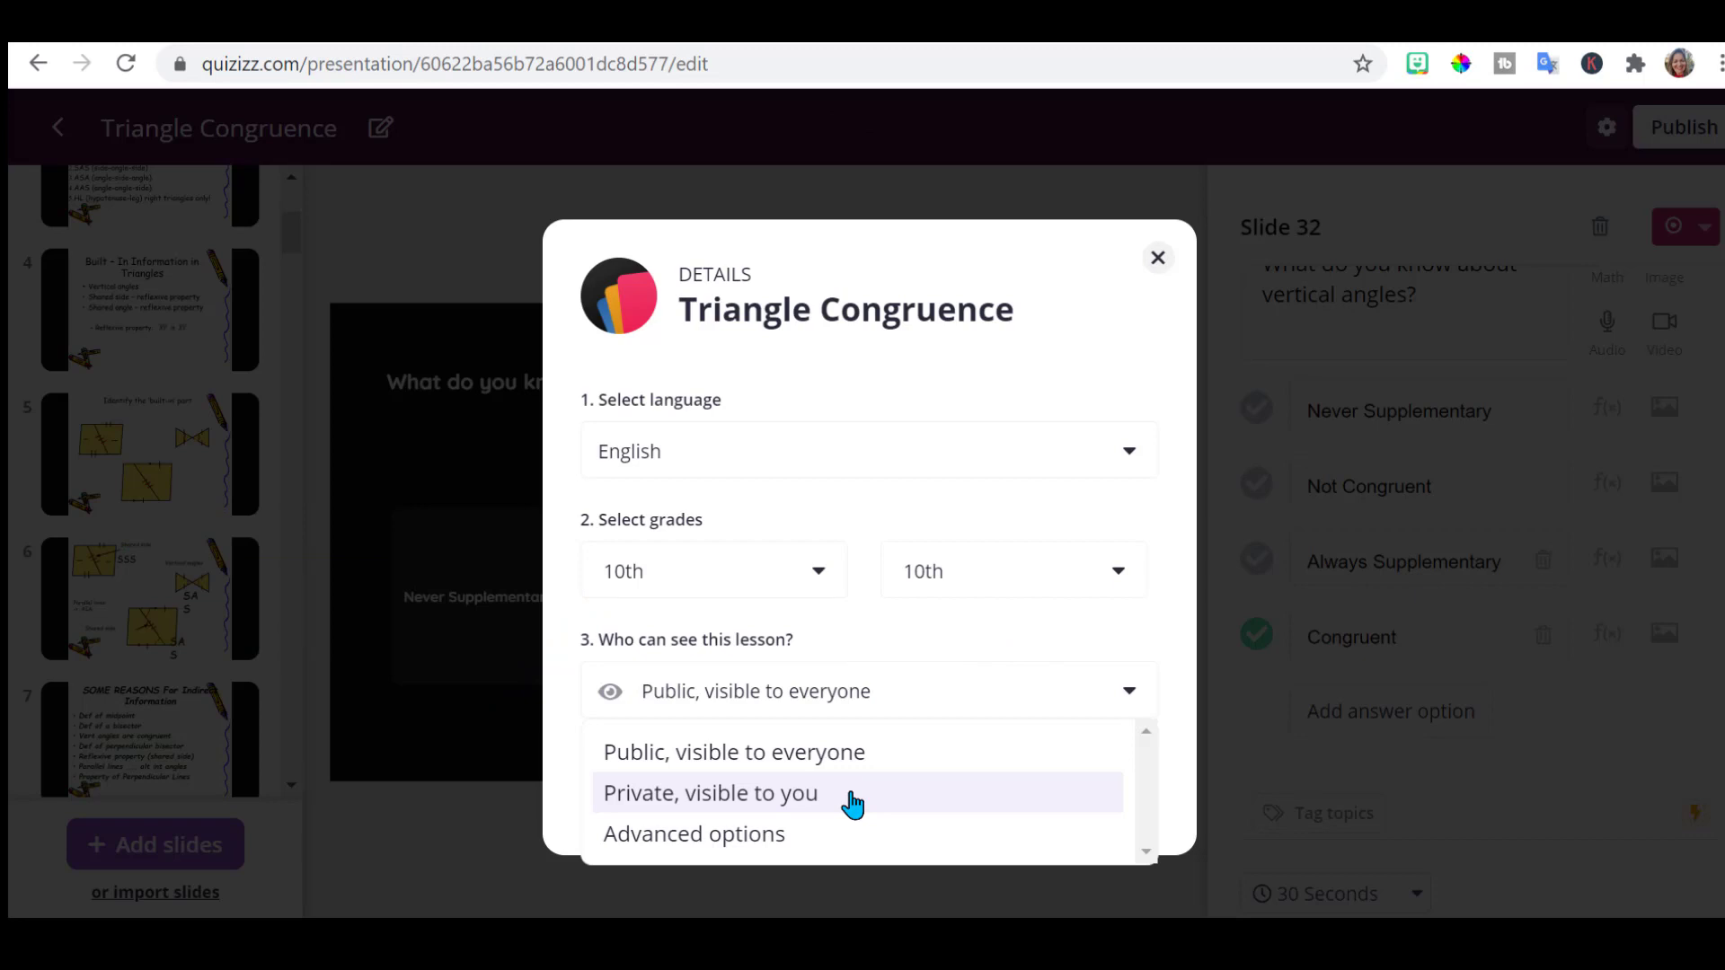
left_click(851, 795)
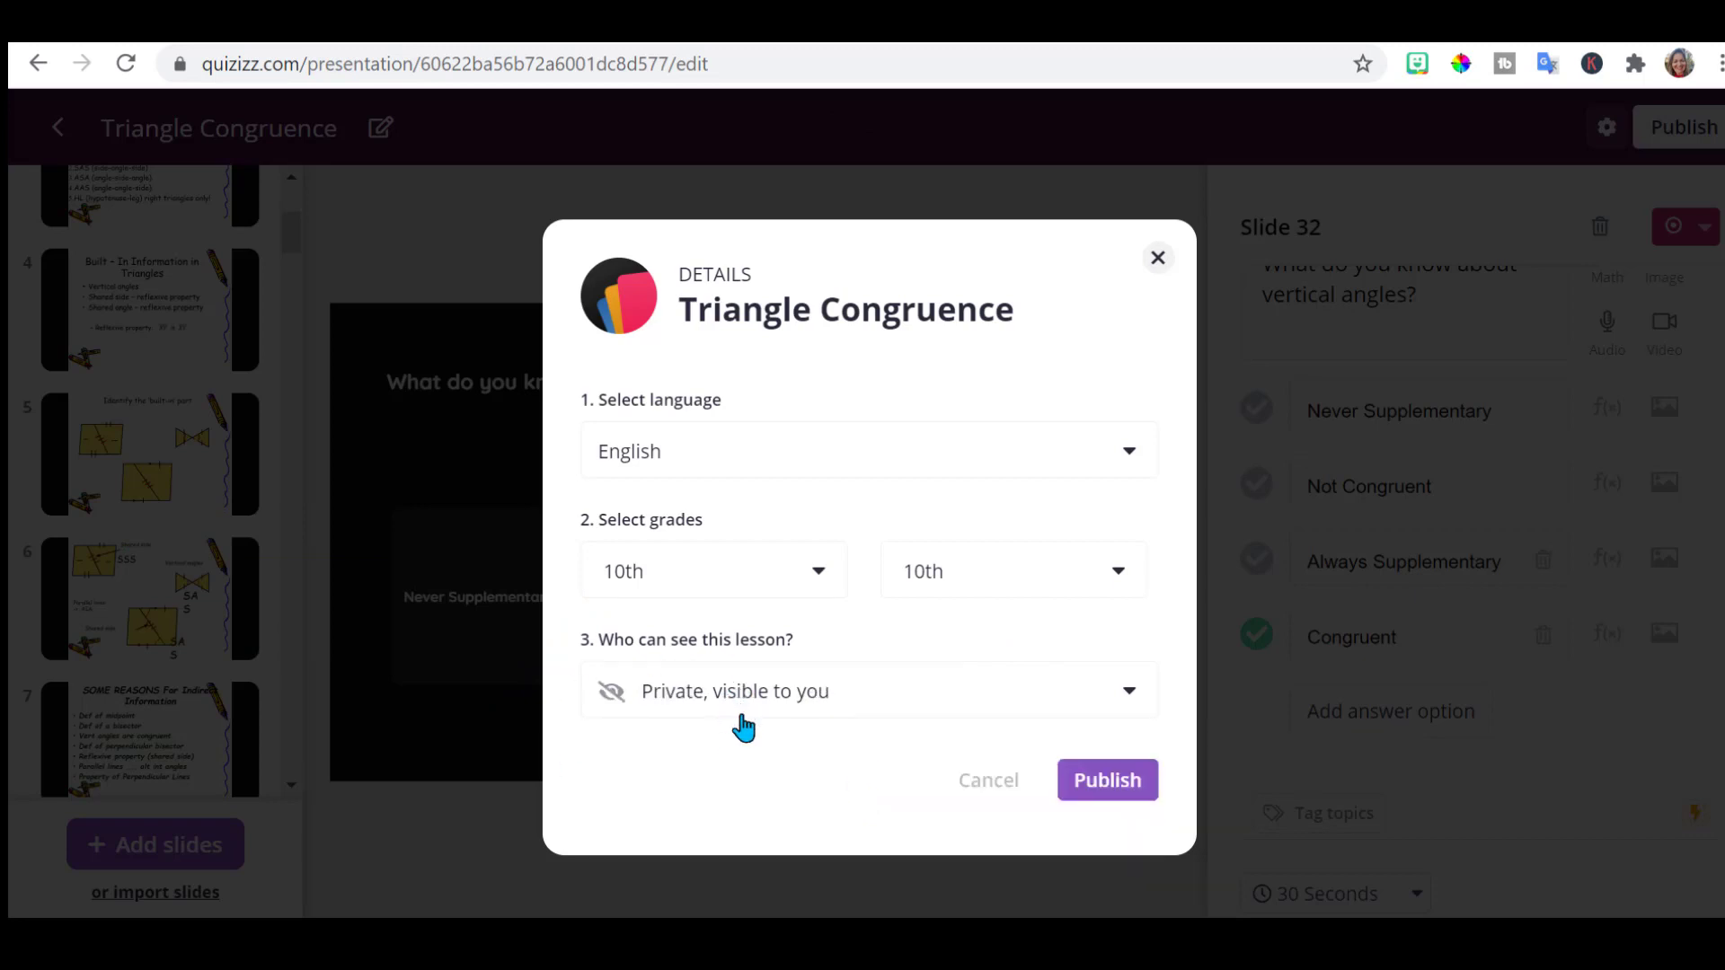
left_click(1130, 793)
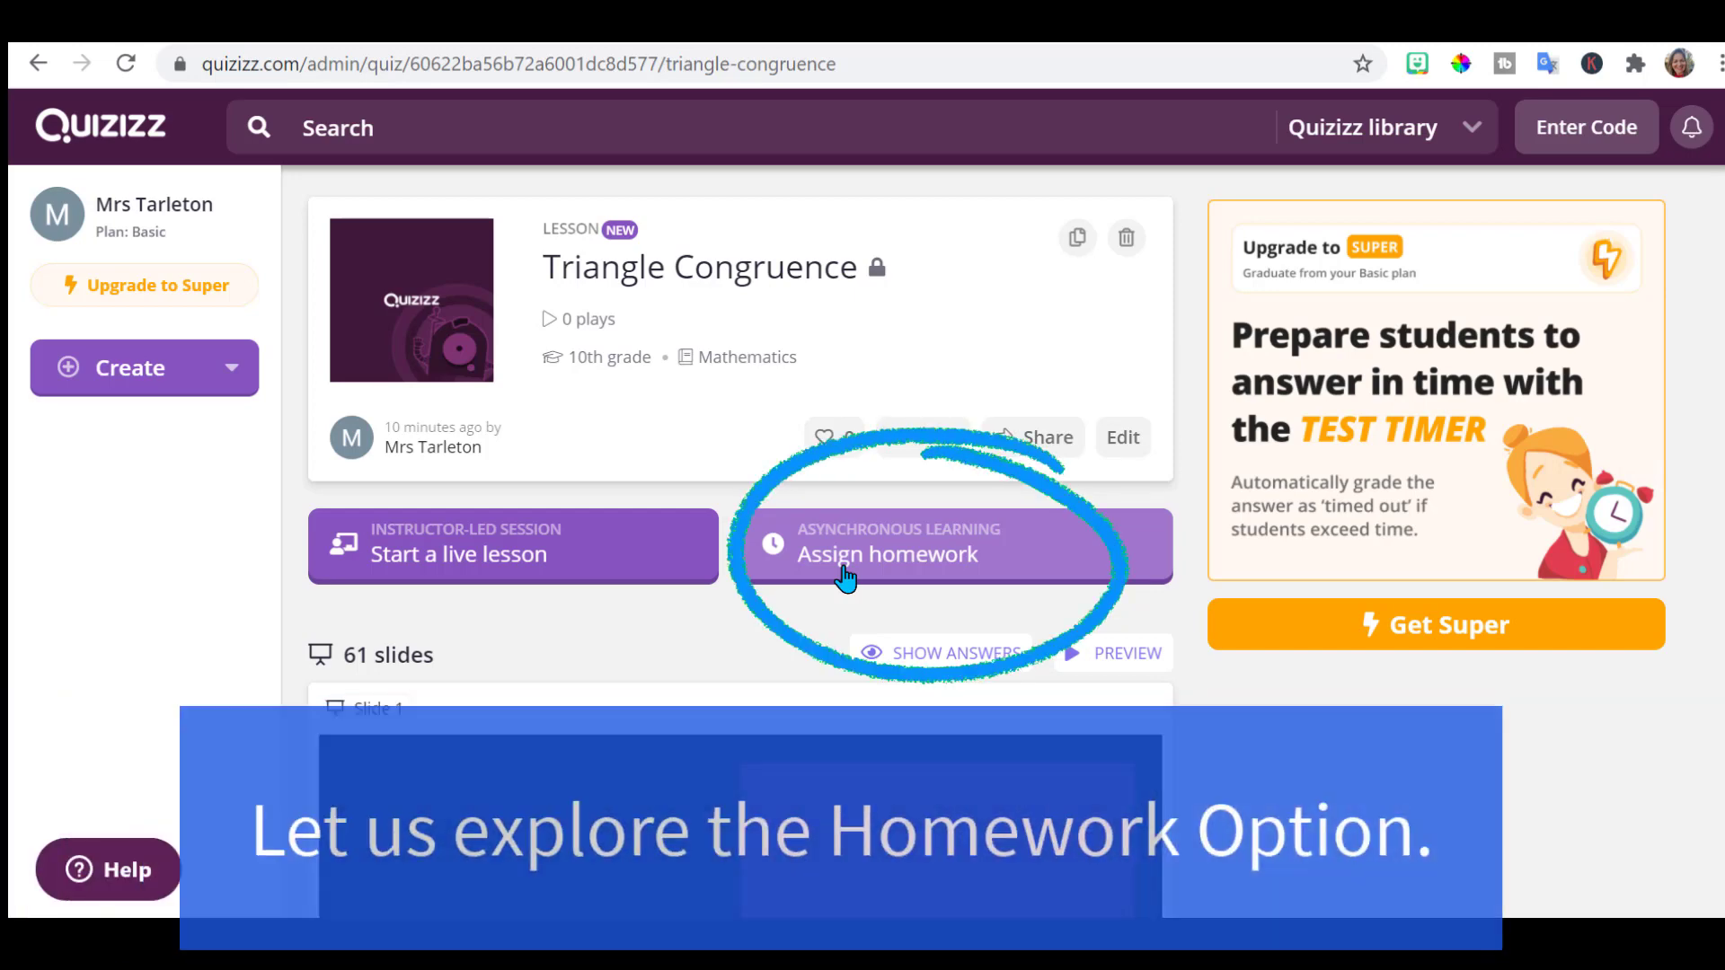
Start a live lesson of Triangle Congruence and present it to open the game-code lobby.
left_click(578, 554)
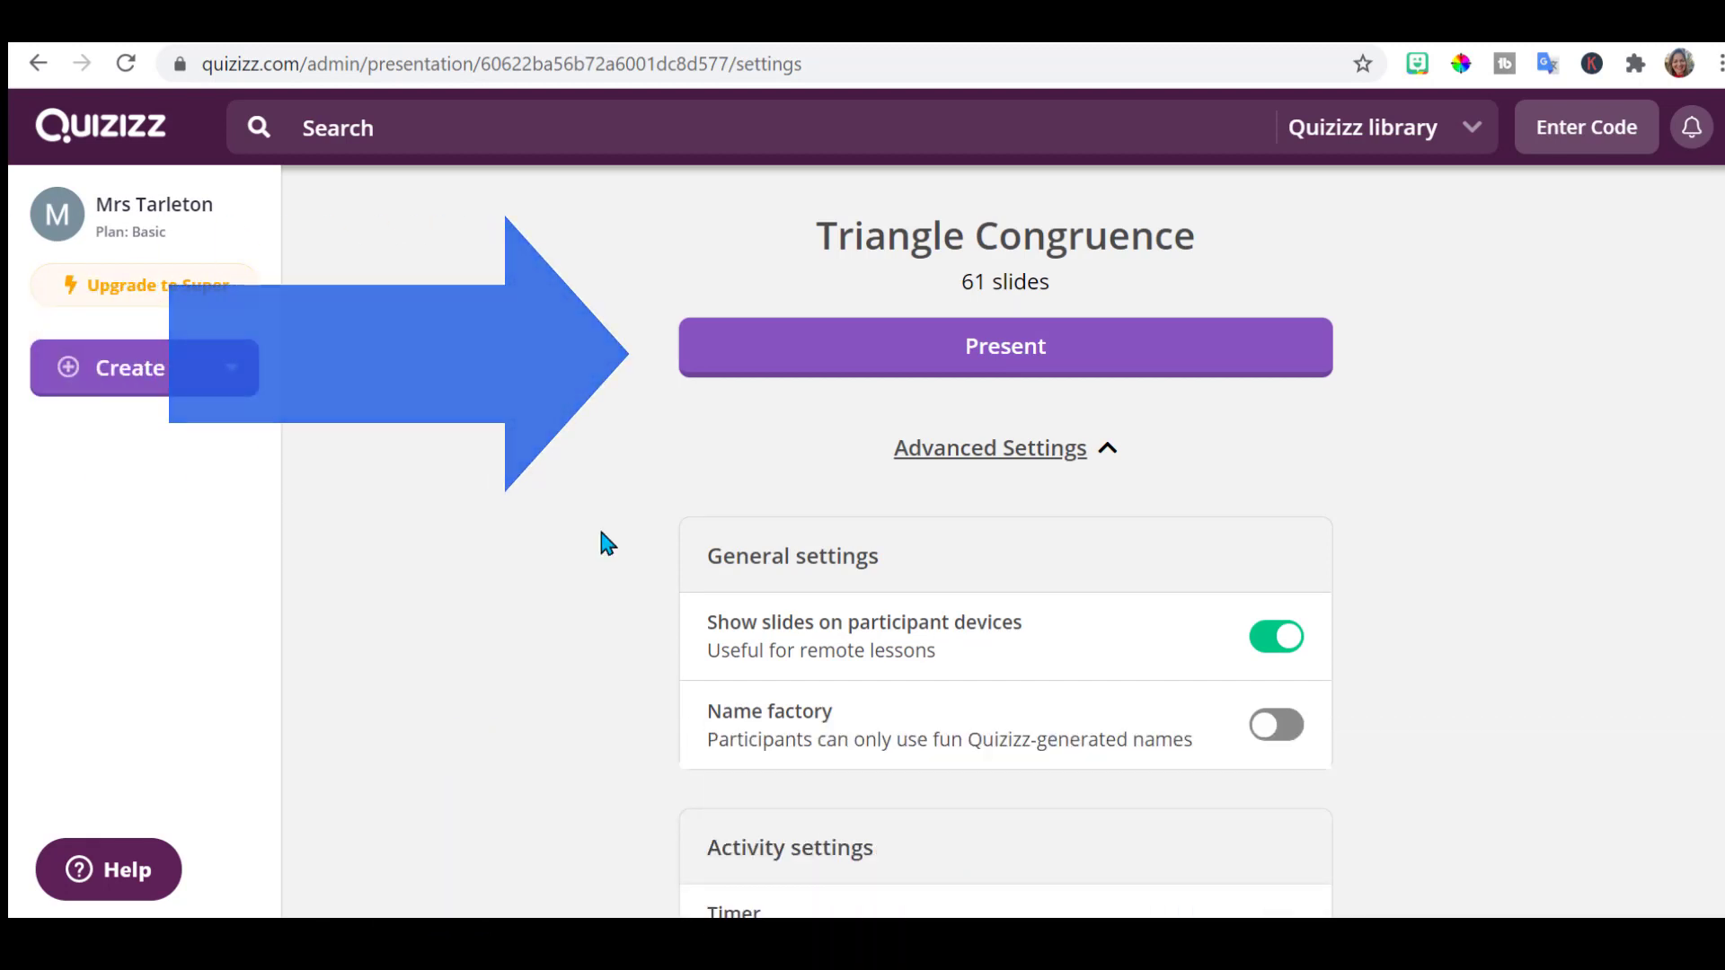
left_click(1001, 354)
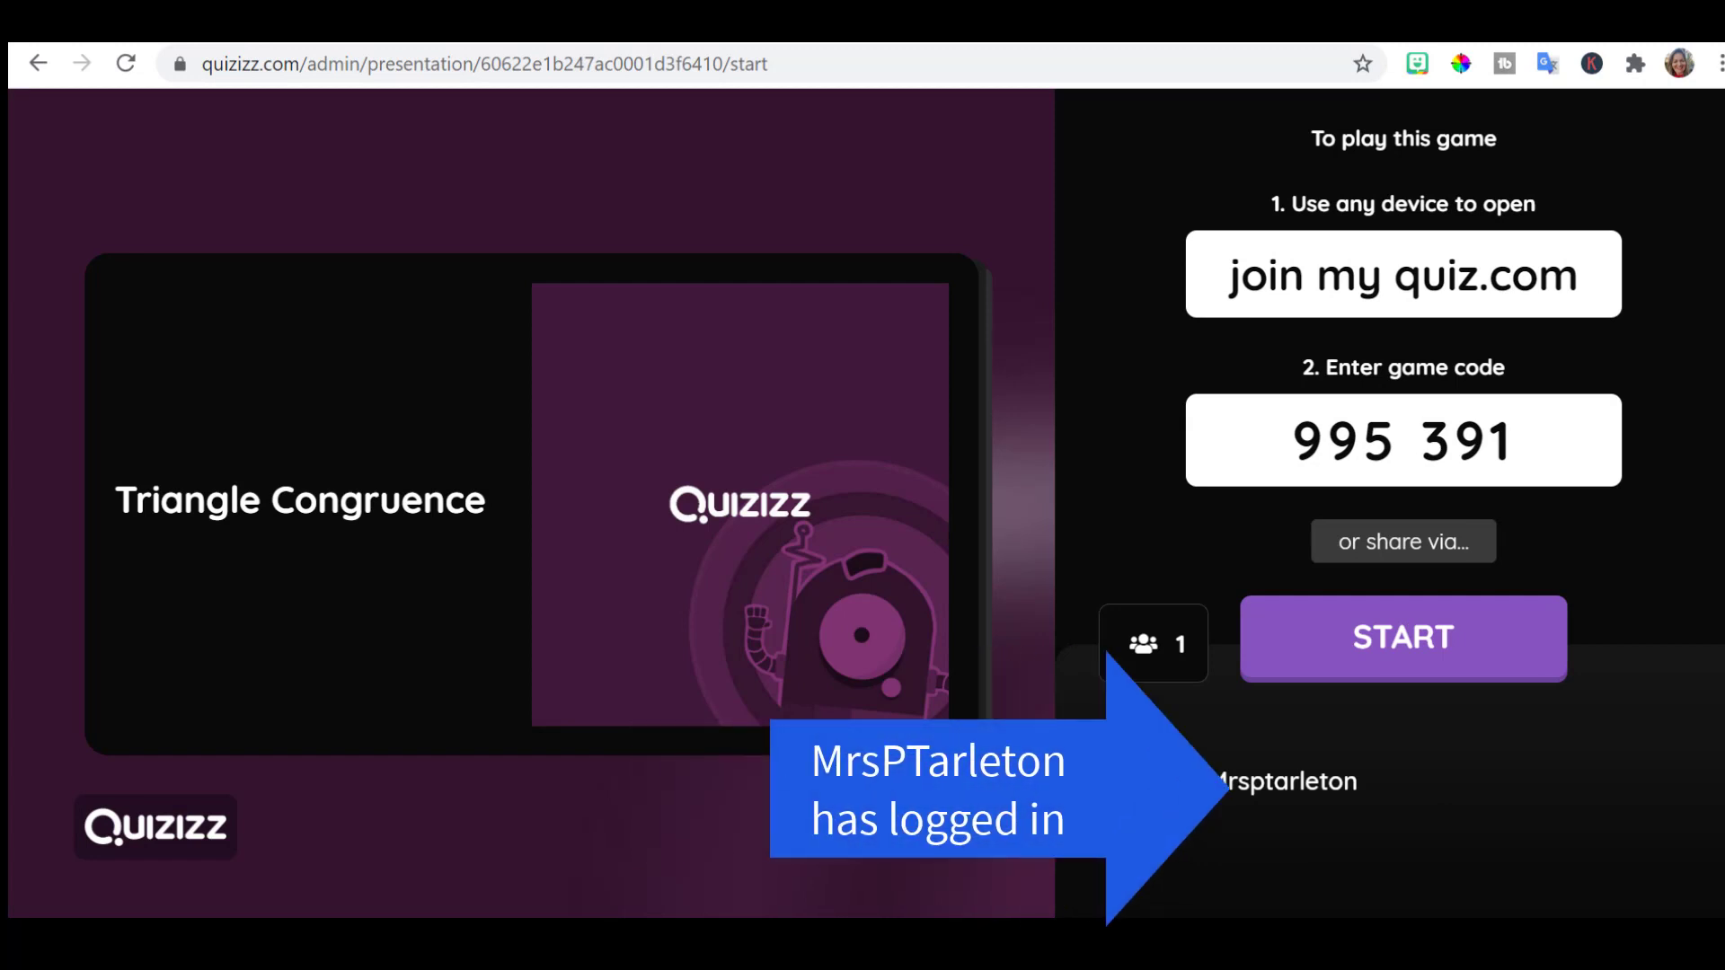
Begin the lesson for the joined participant, dismiss the navigation tip, and advance to slide 2.
left_click(1400, 673)
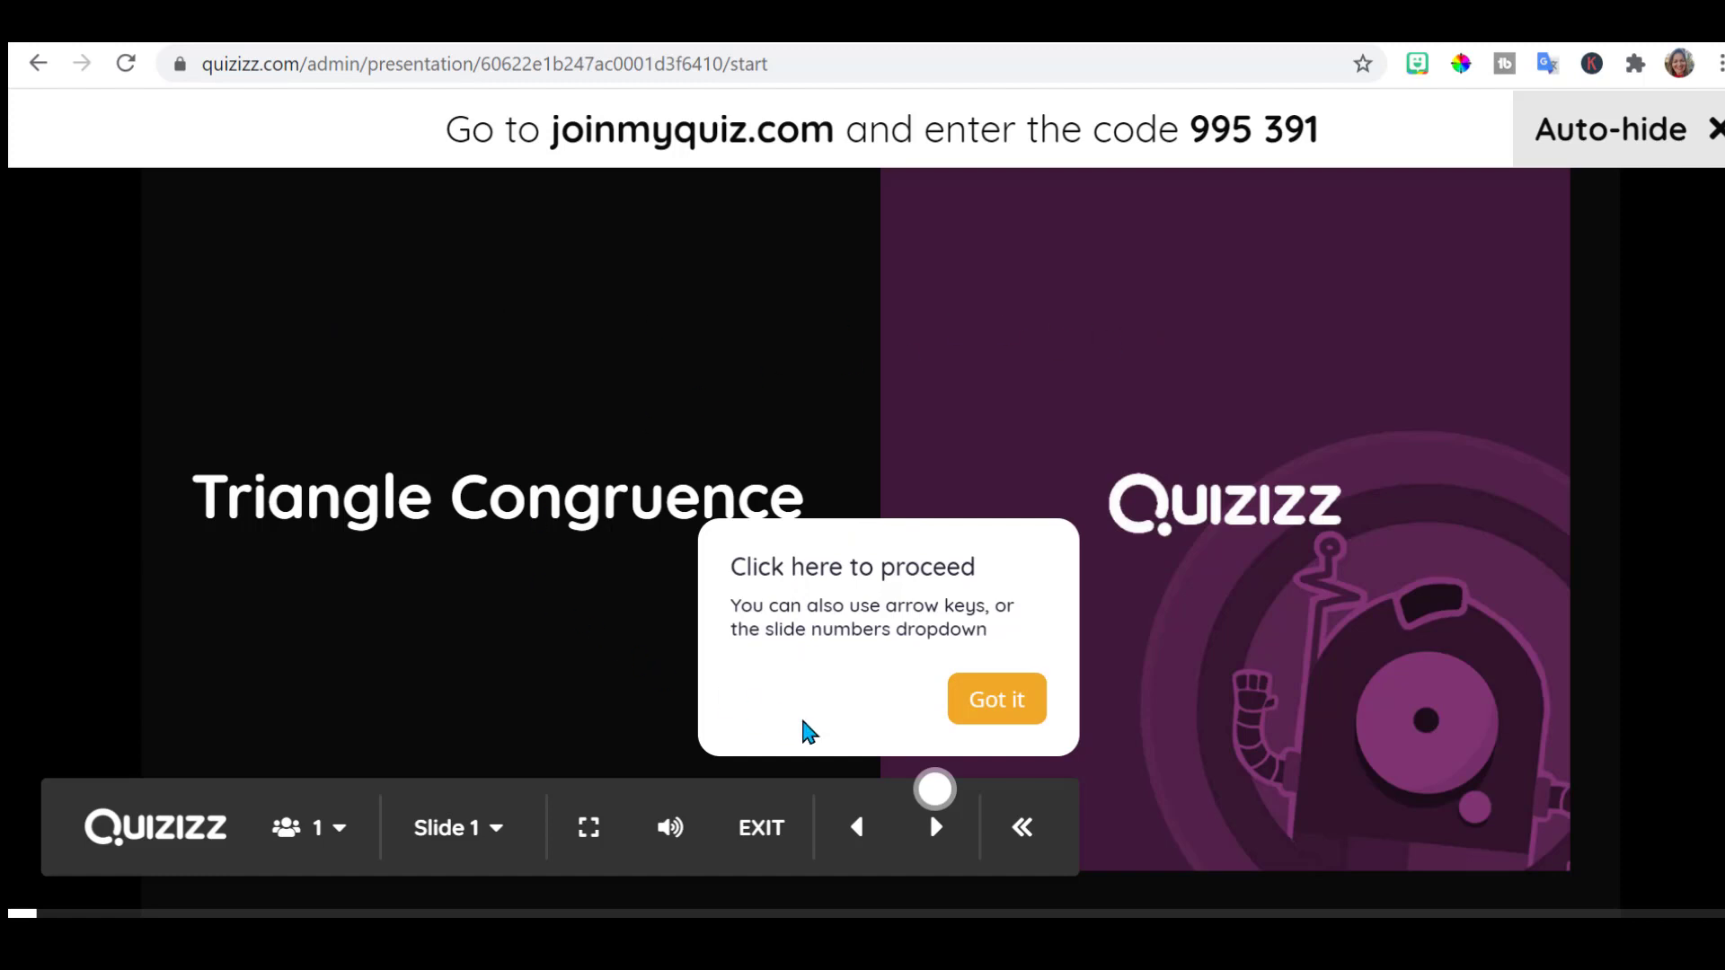
left_click(1012, 718)
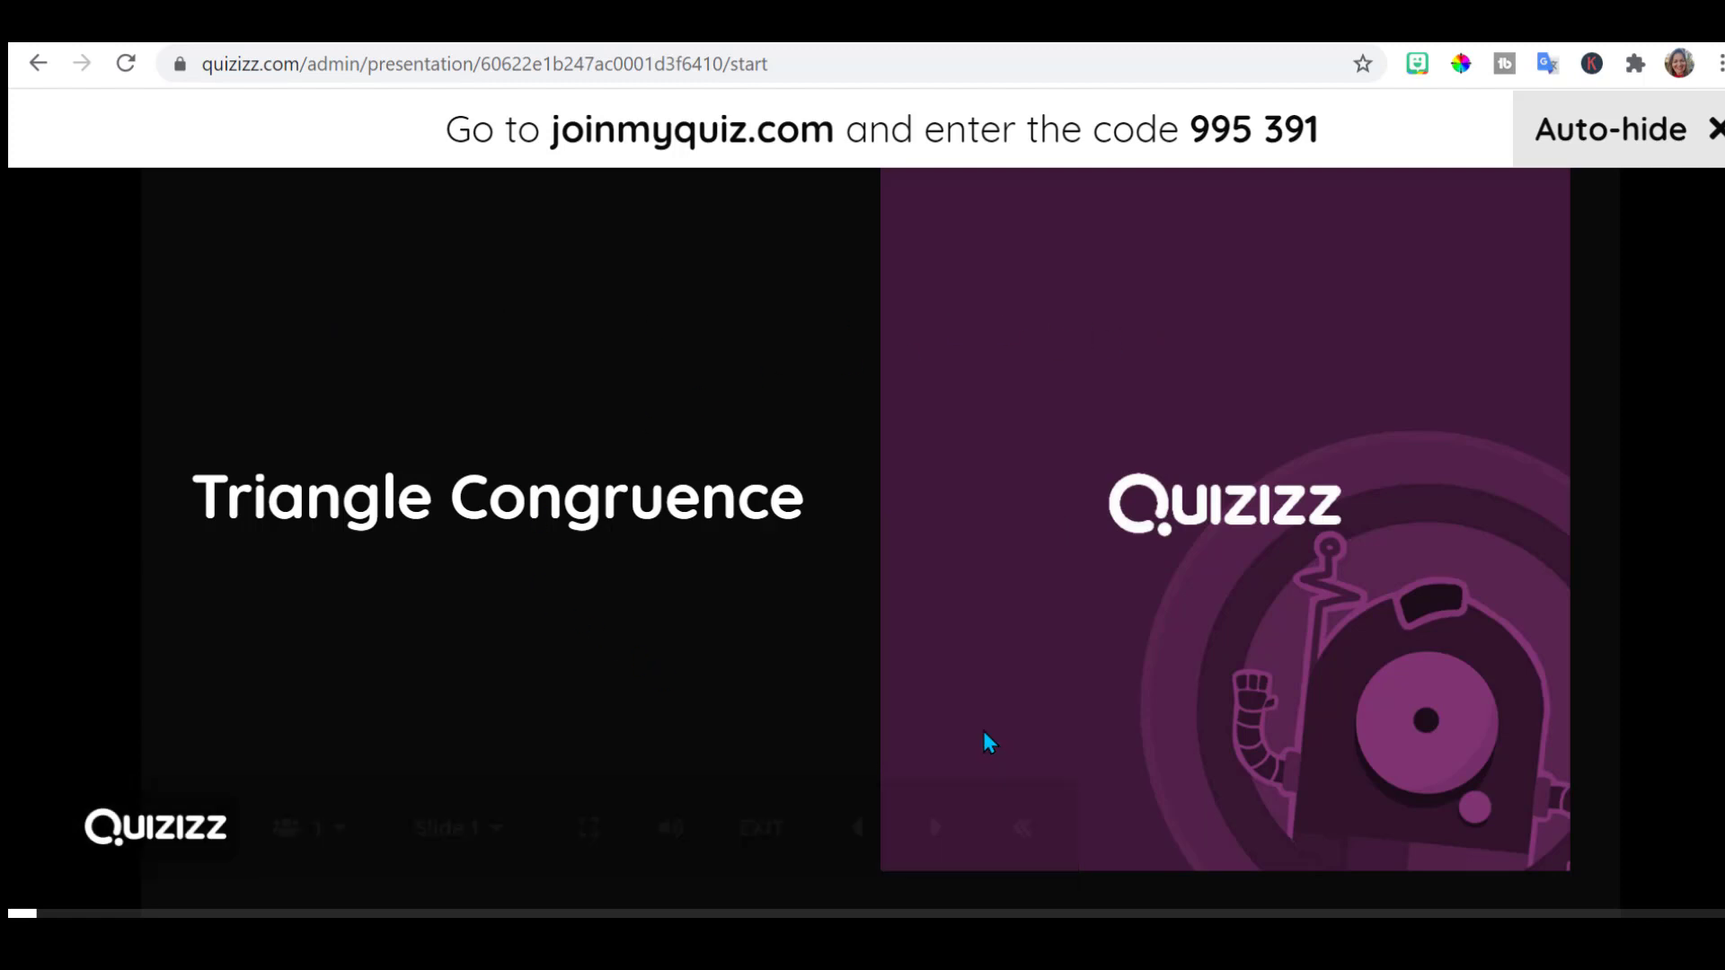
left_click(936, 828)
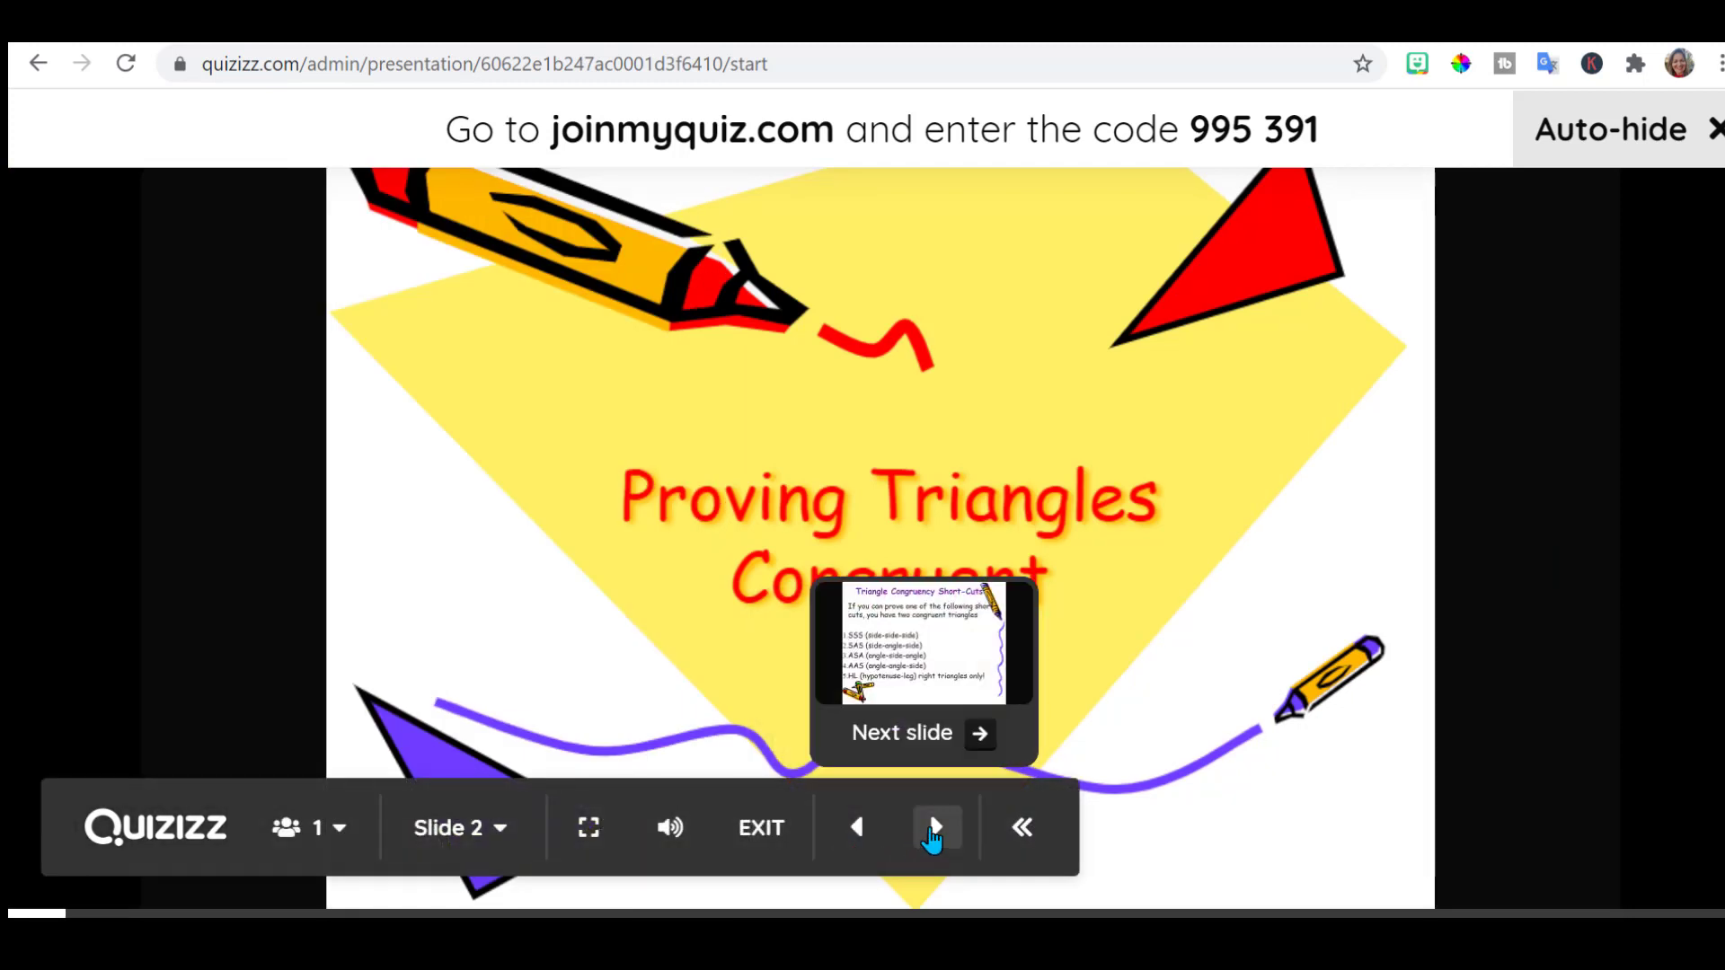
Step through slides 3 to 5, including Built-In Information, toward the vertical angles question.
left_click(934, 827)
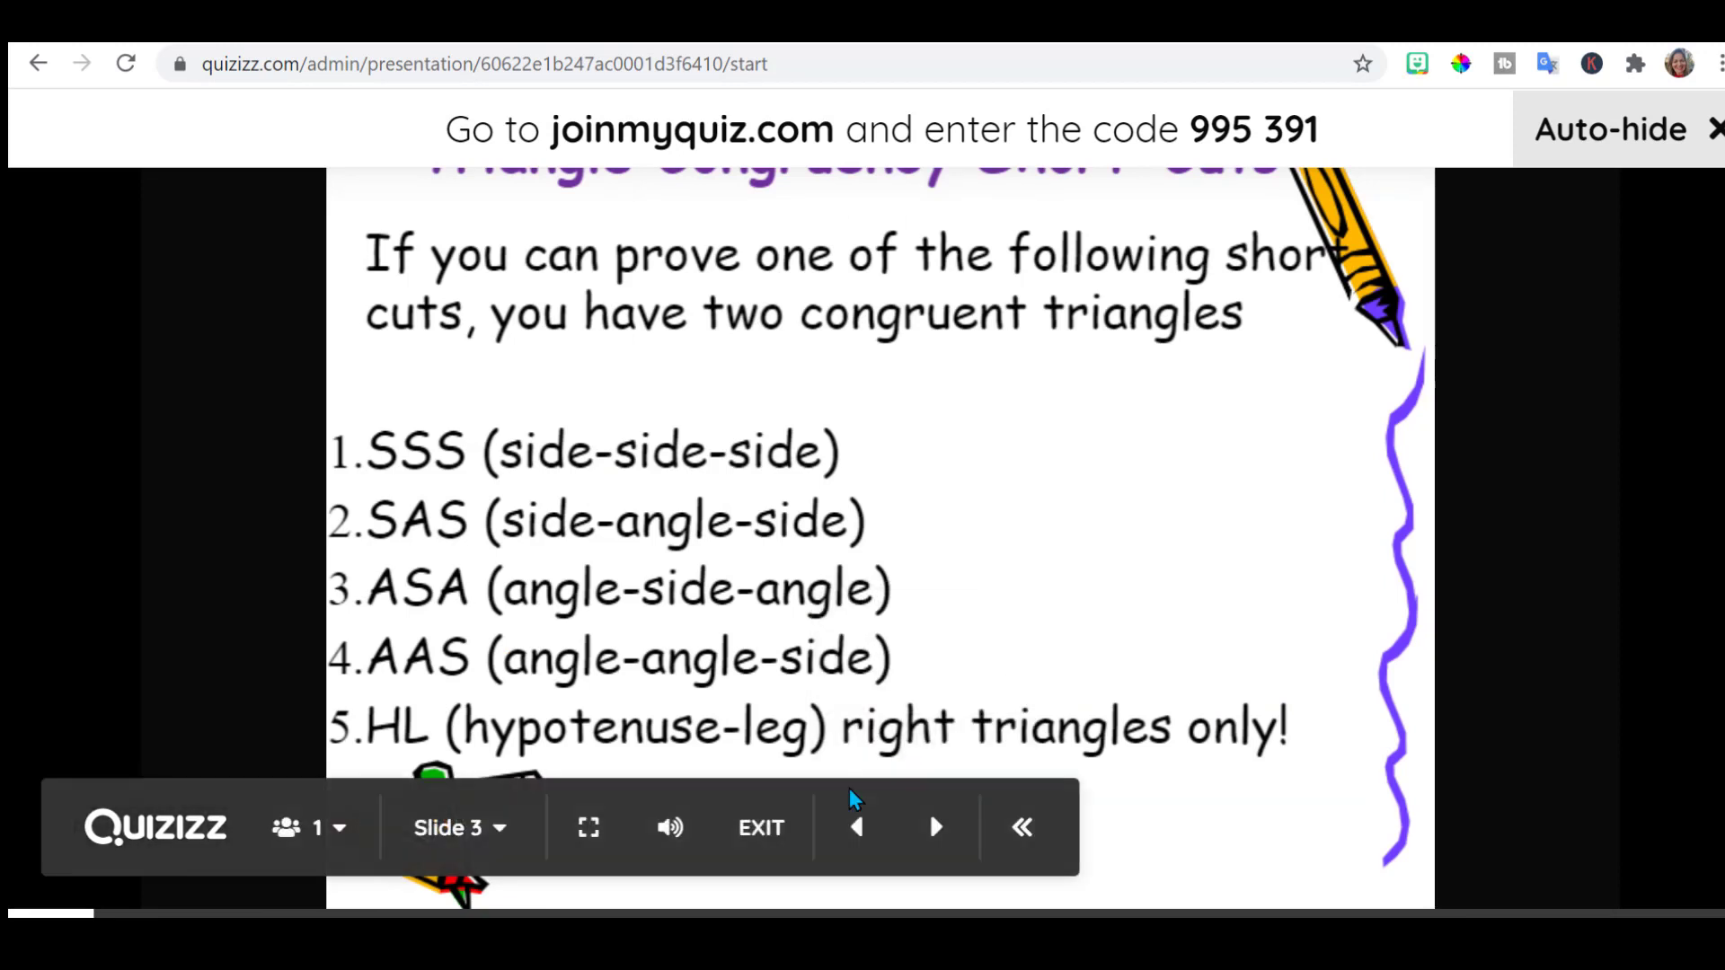
mouse_move(848, 827)
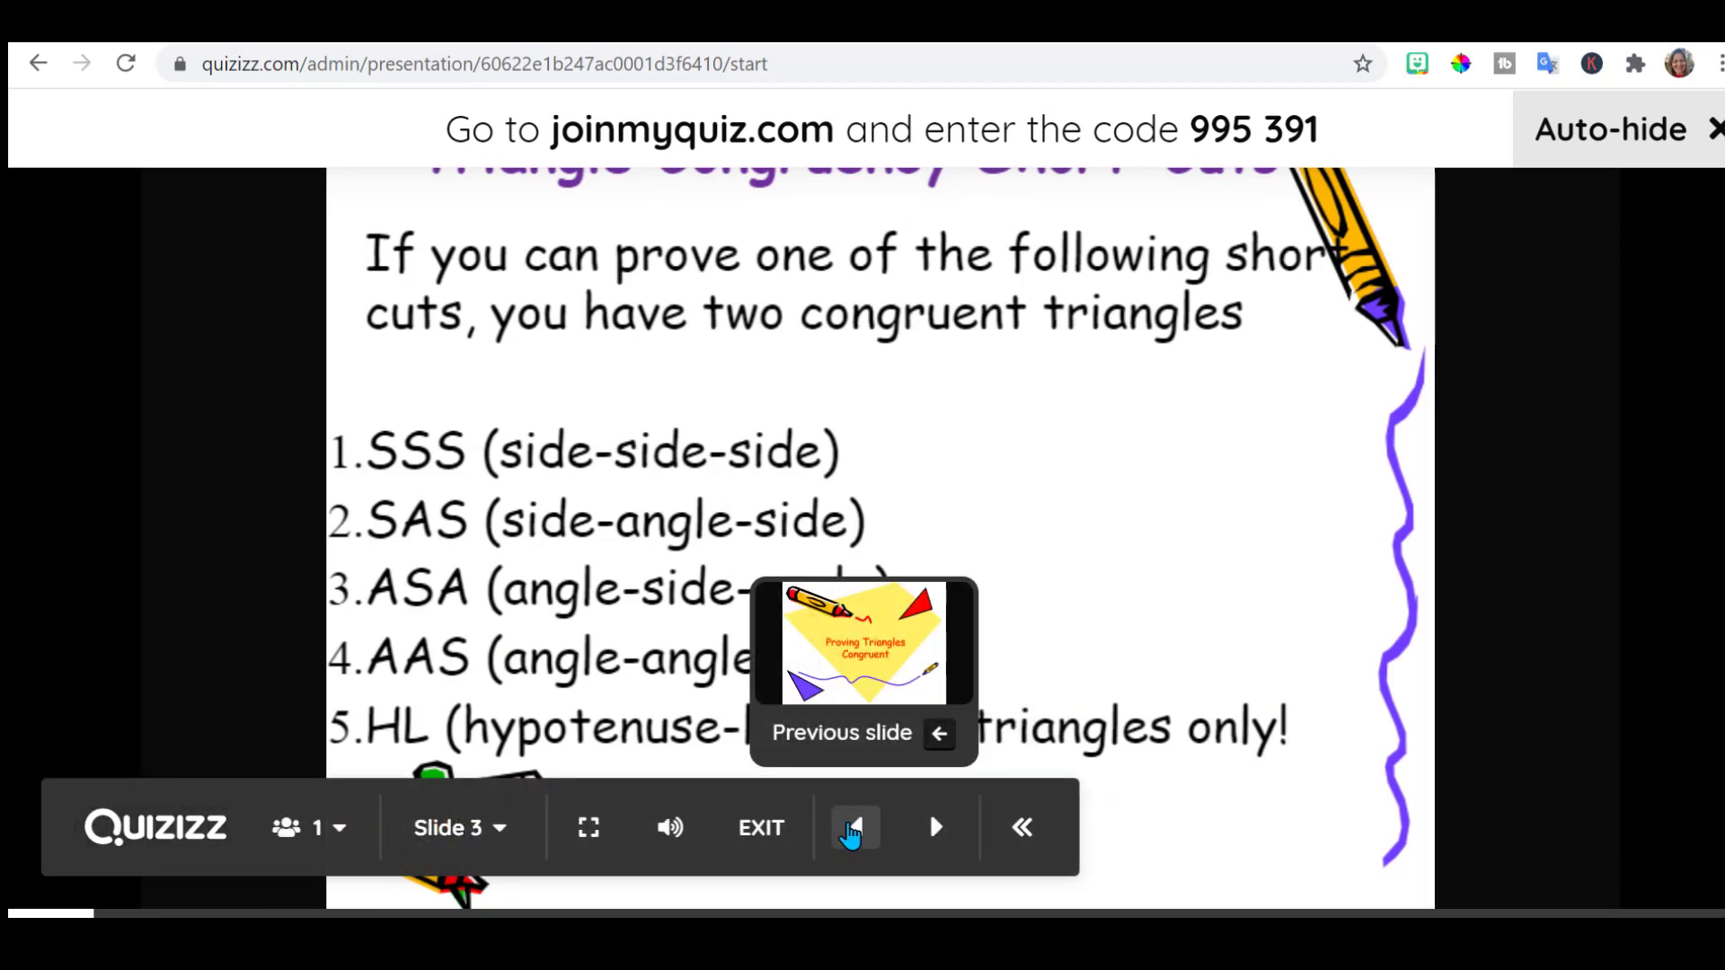
left_click(850, 830)
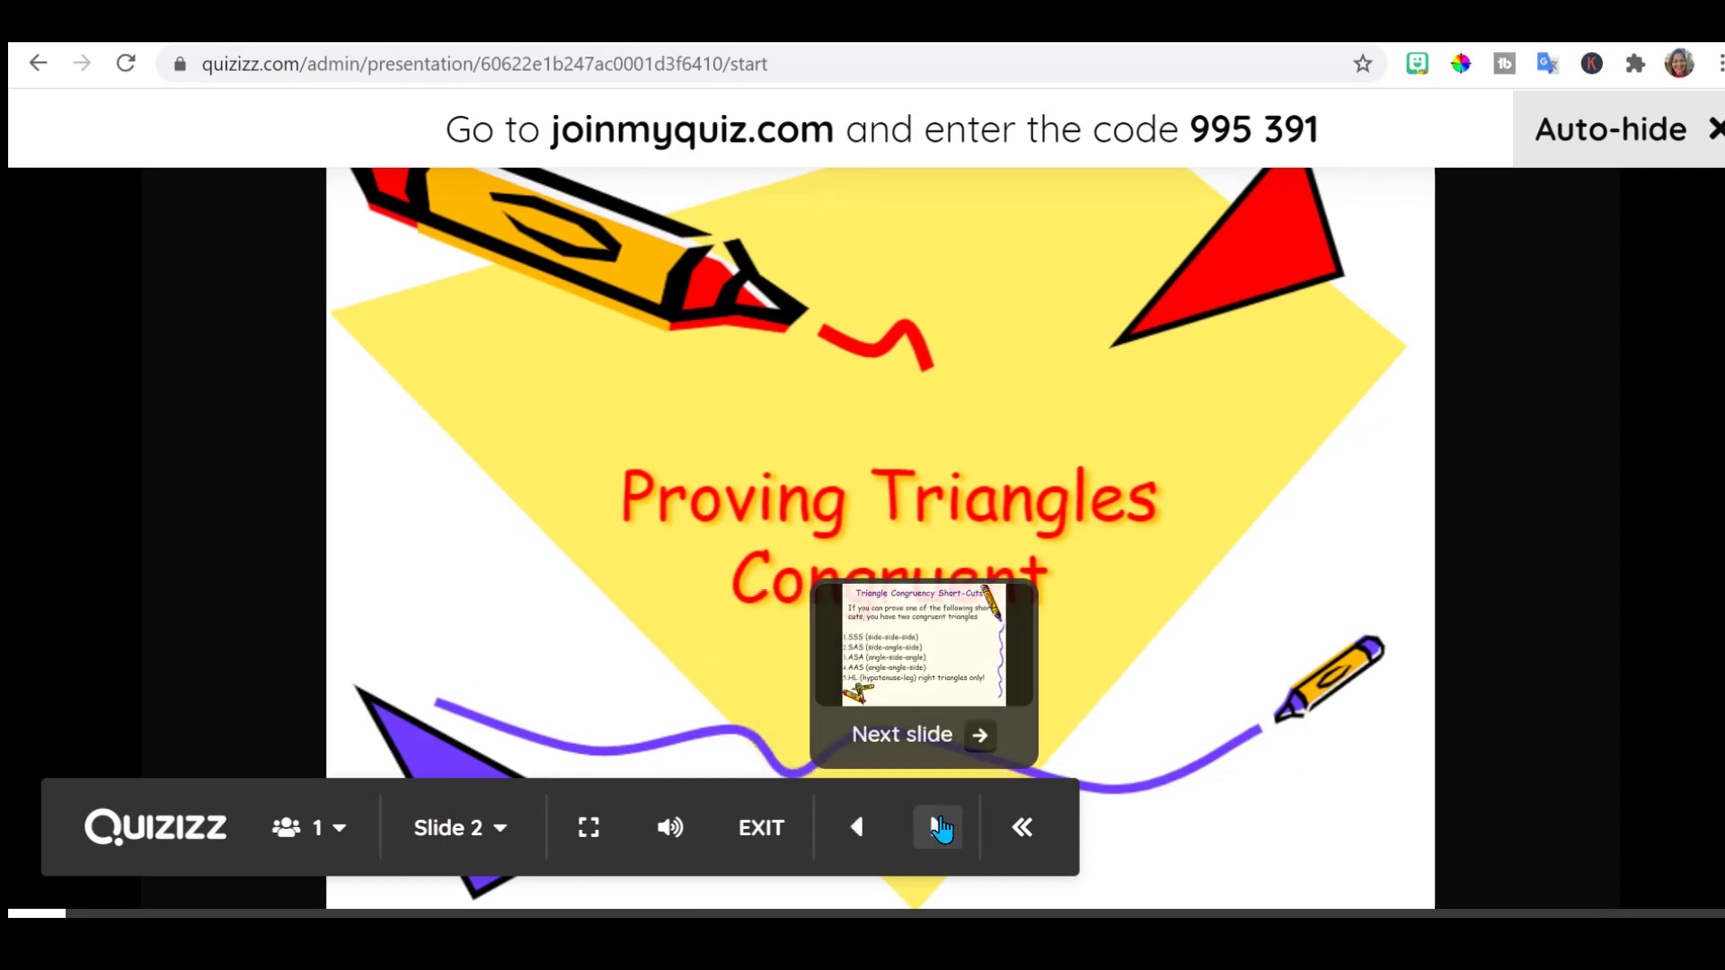
left_click(941, 828)
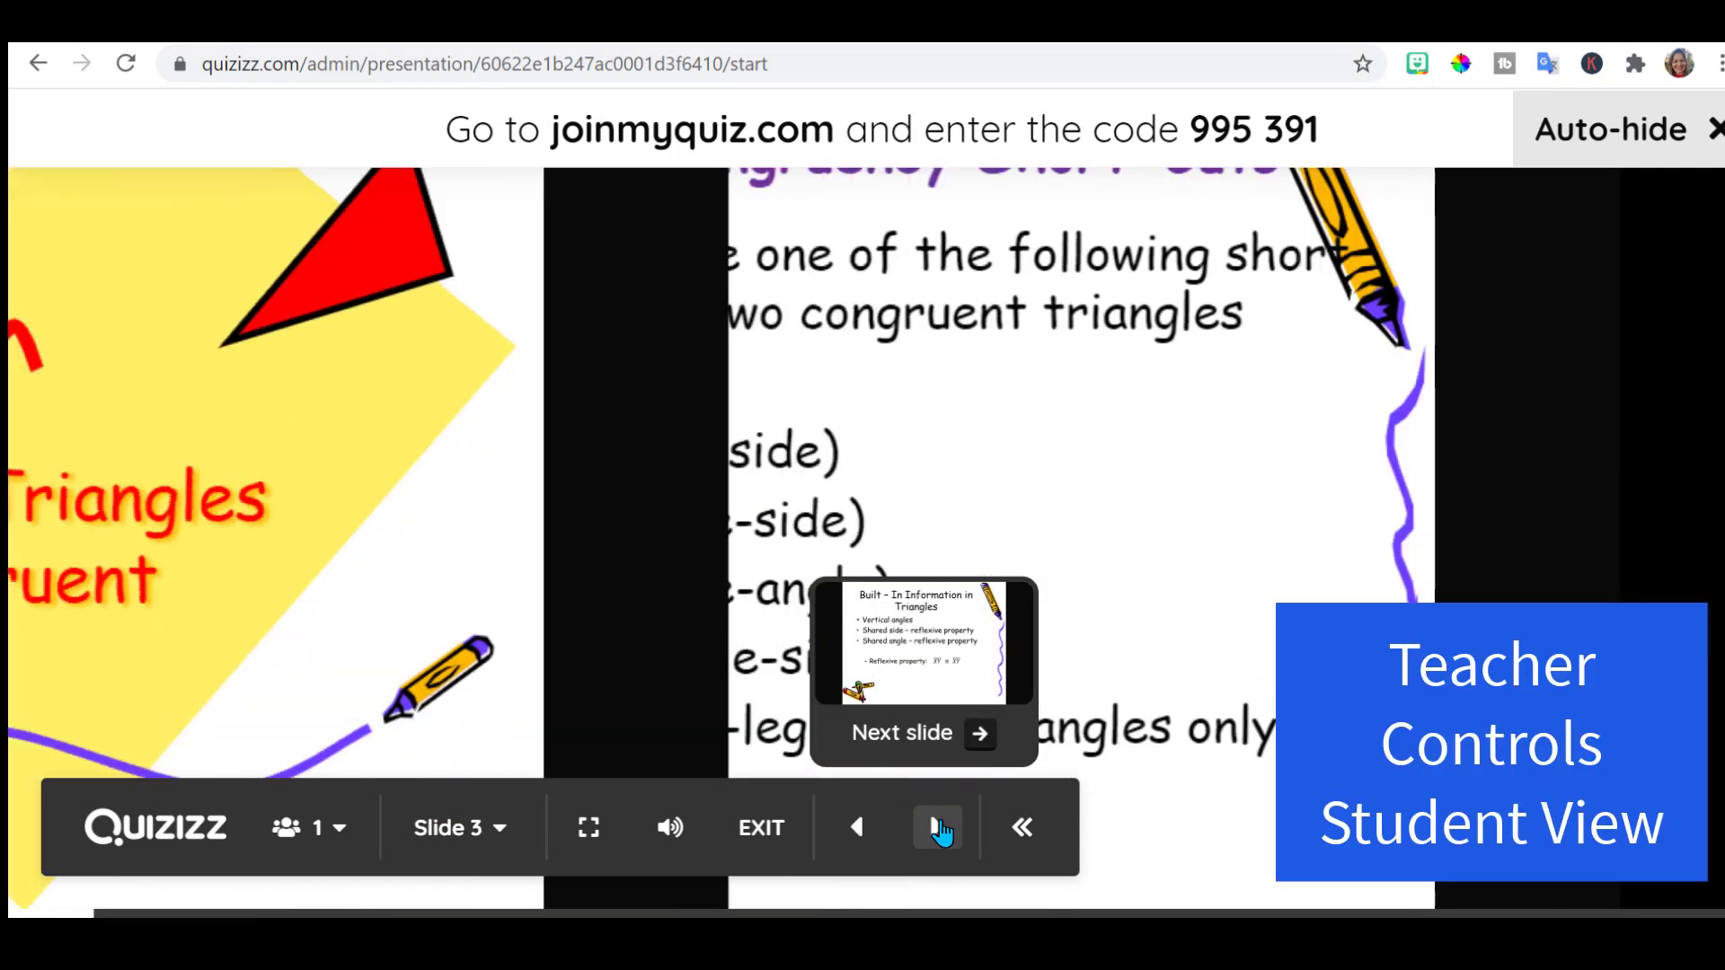
left_click(940, 828)
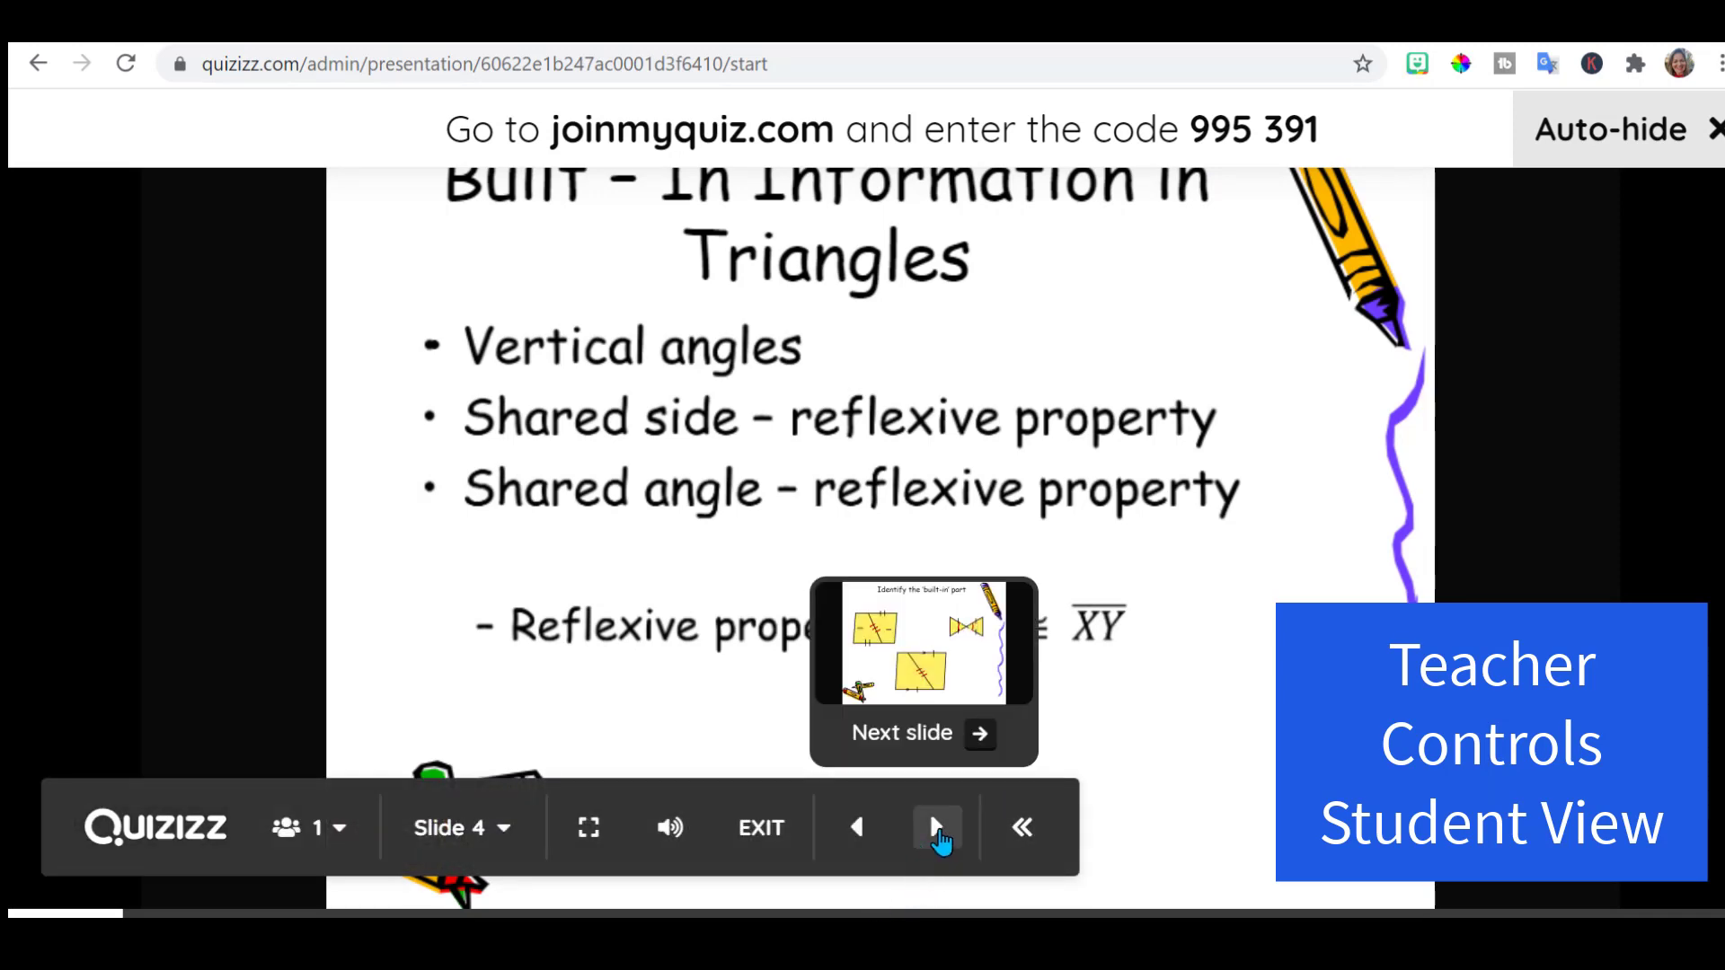
left_click(937, 831)
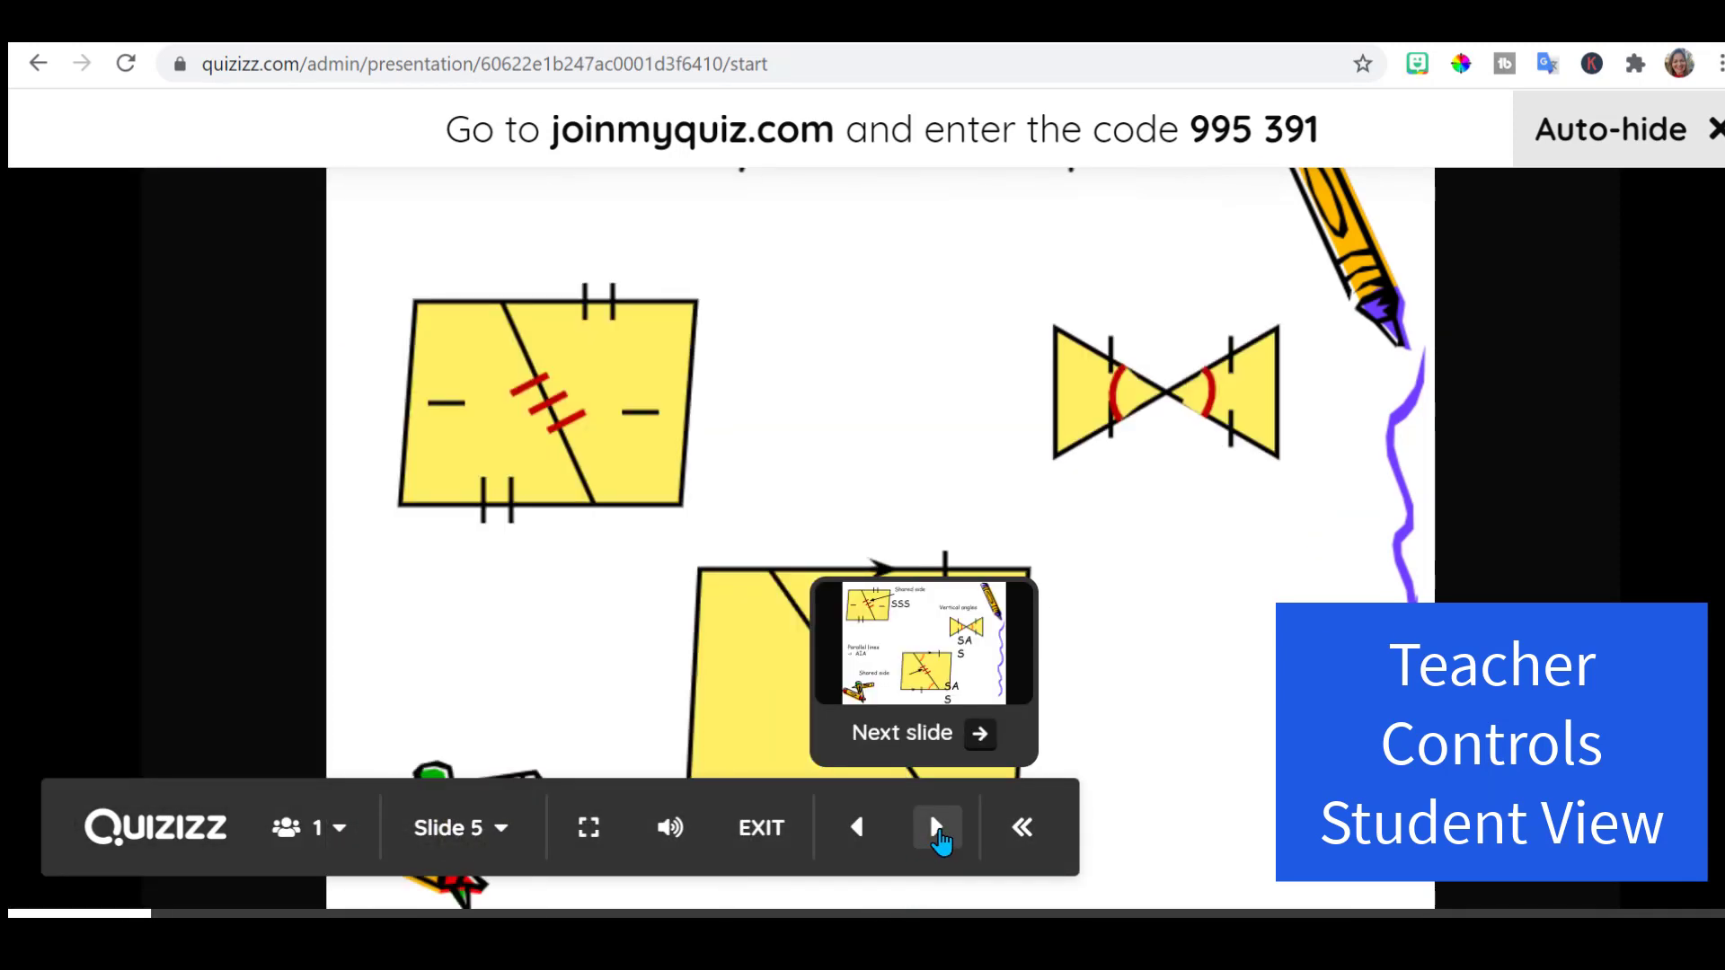
left_click(940, 836)
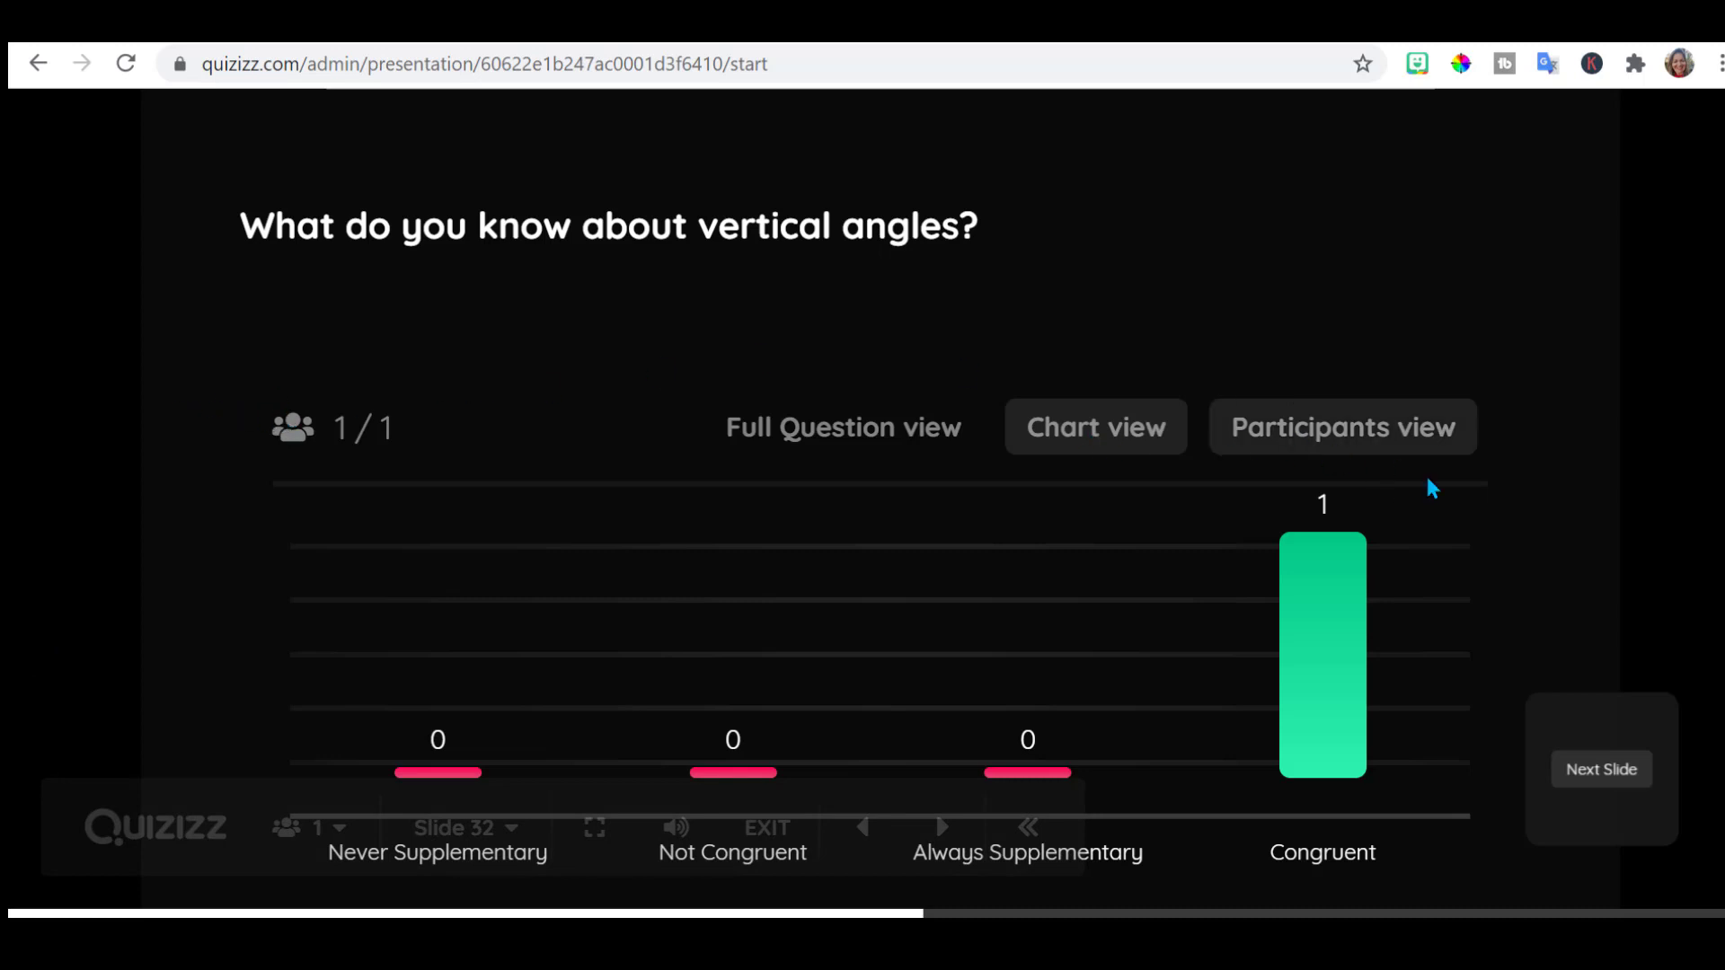
Advance past the vertical angles results to slide 33 and request ending the lesson.
left_click(1601, 773)
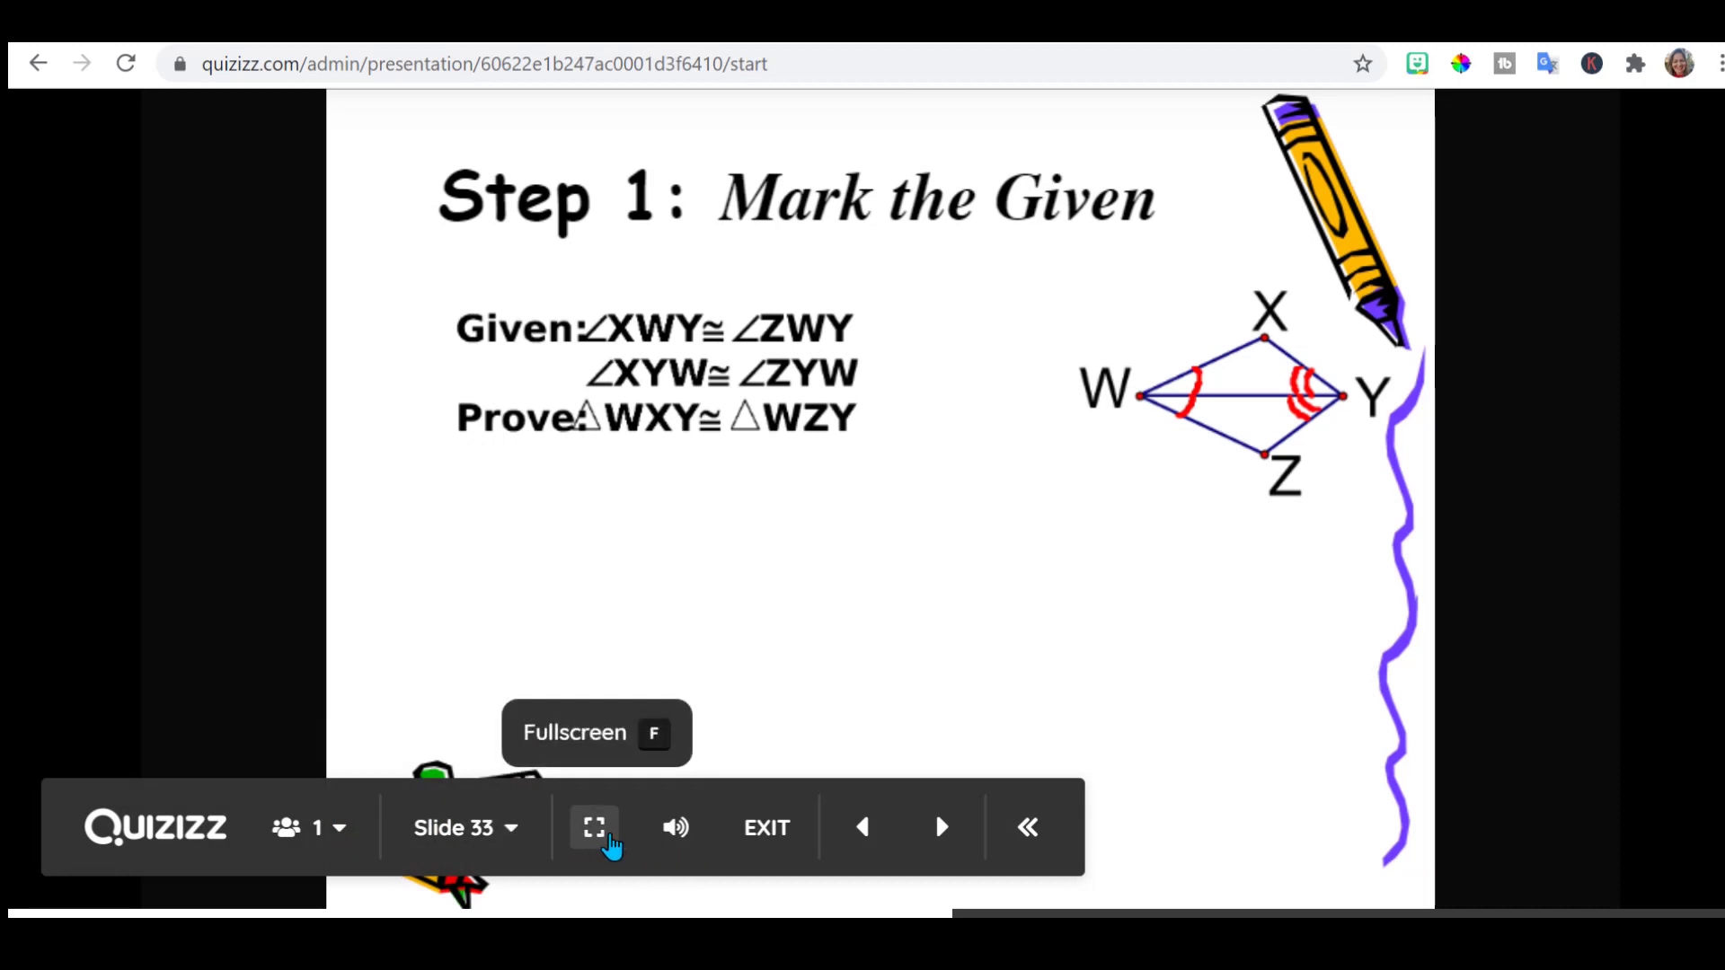
left_click(757, 832)
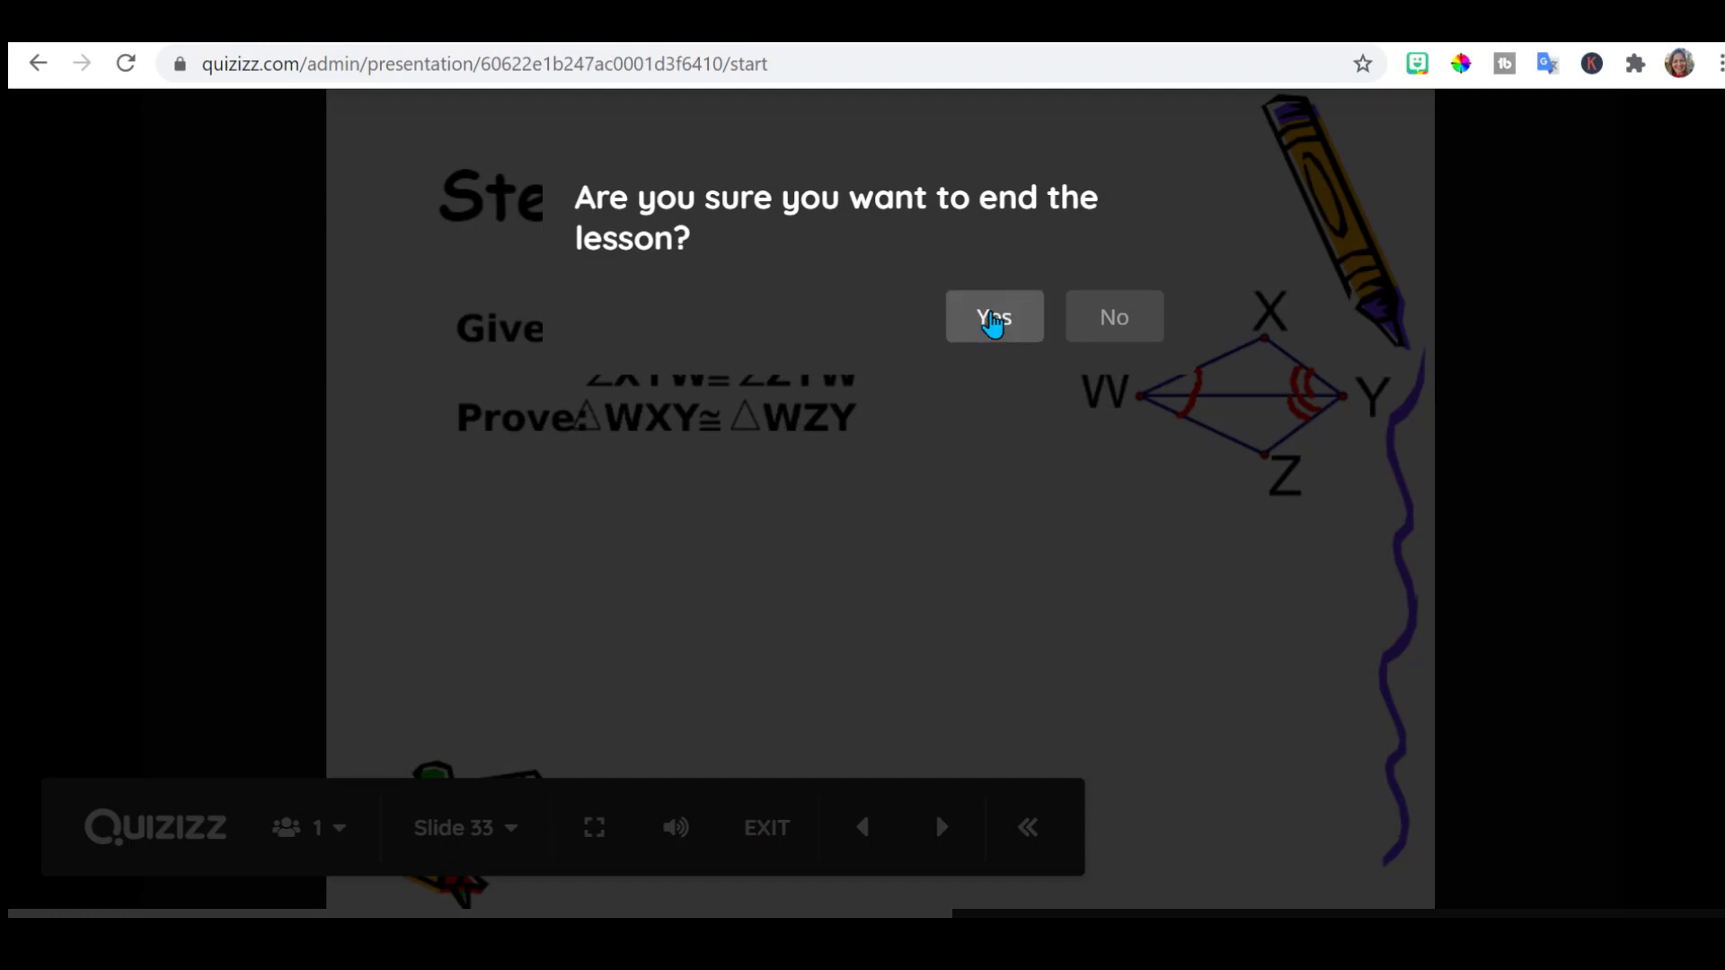
Confirm ending the lesson, open its report, dismiss the rating survey and scroll the results.
left_click(991, 320)
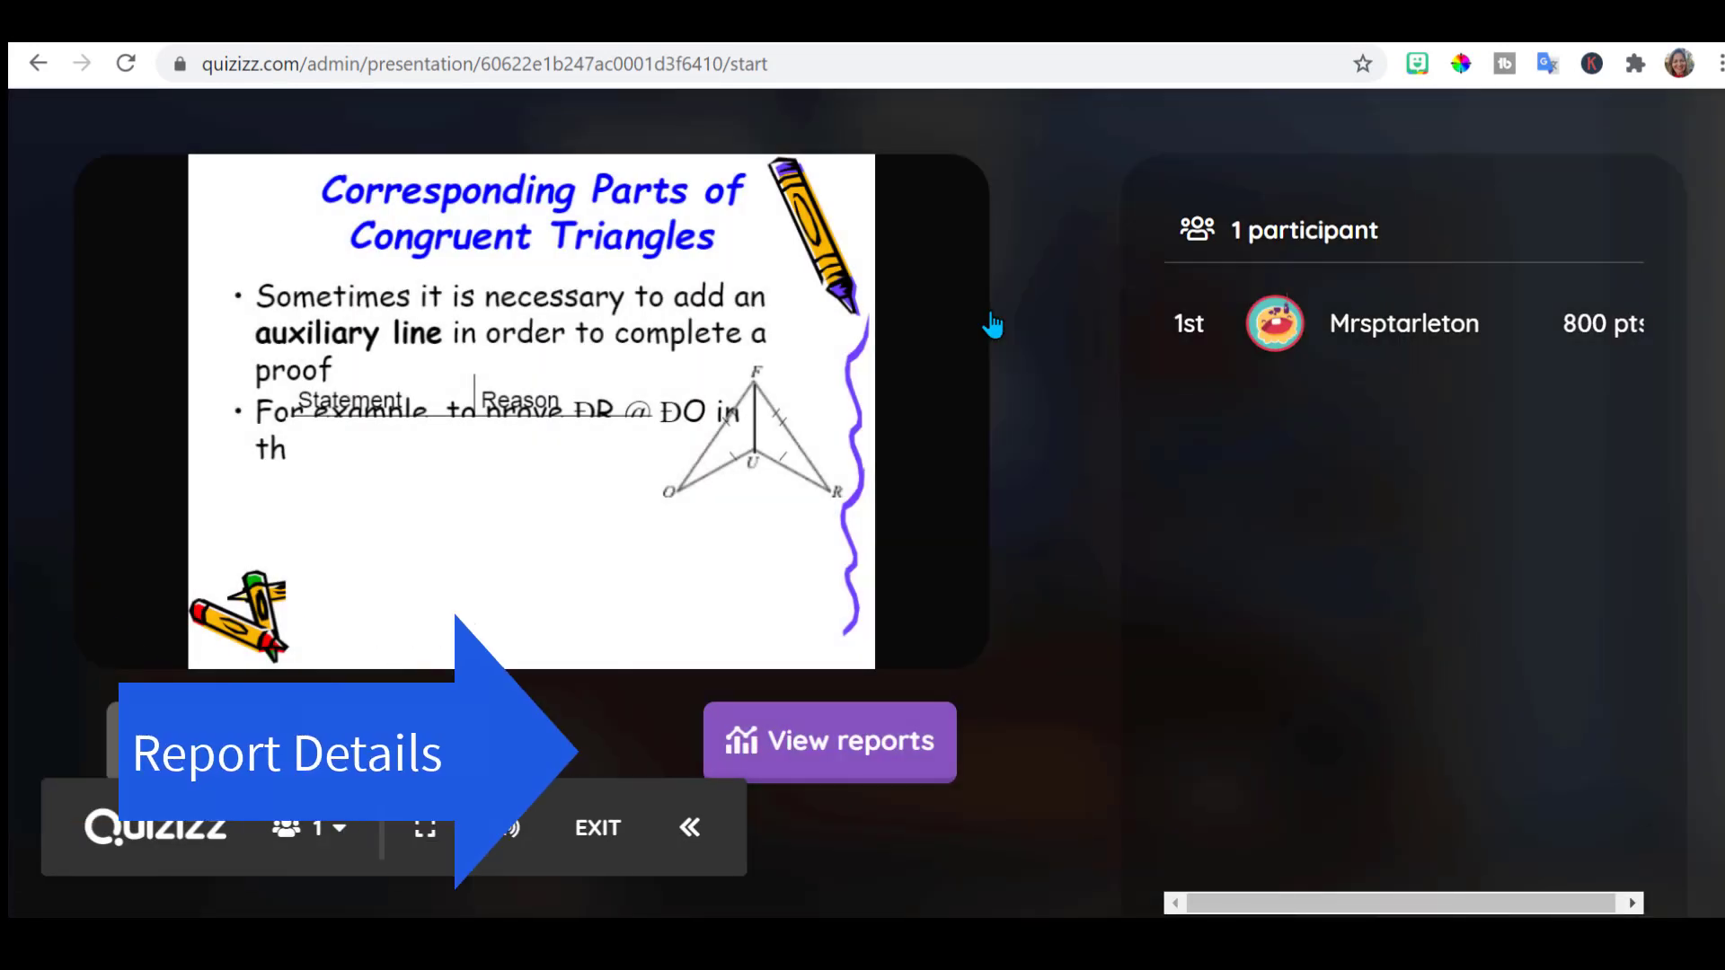
left_click(866, 753)
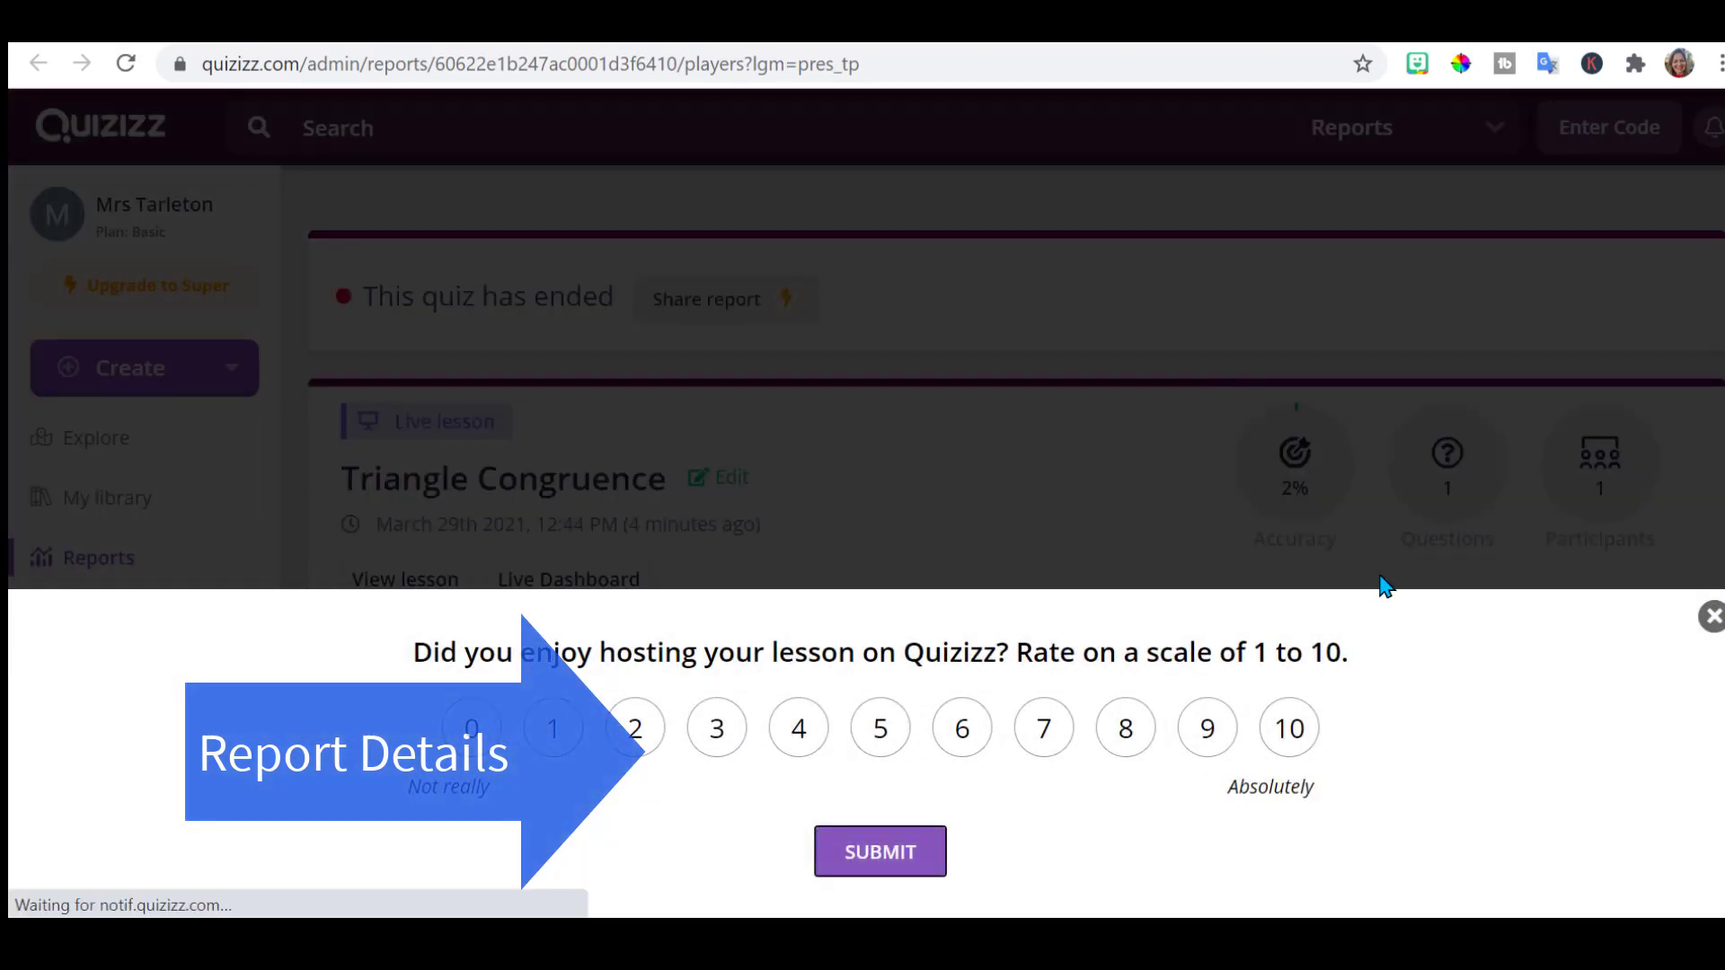
left_click(1707, 620)
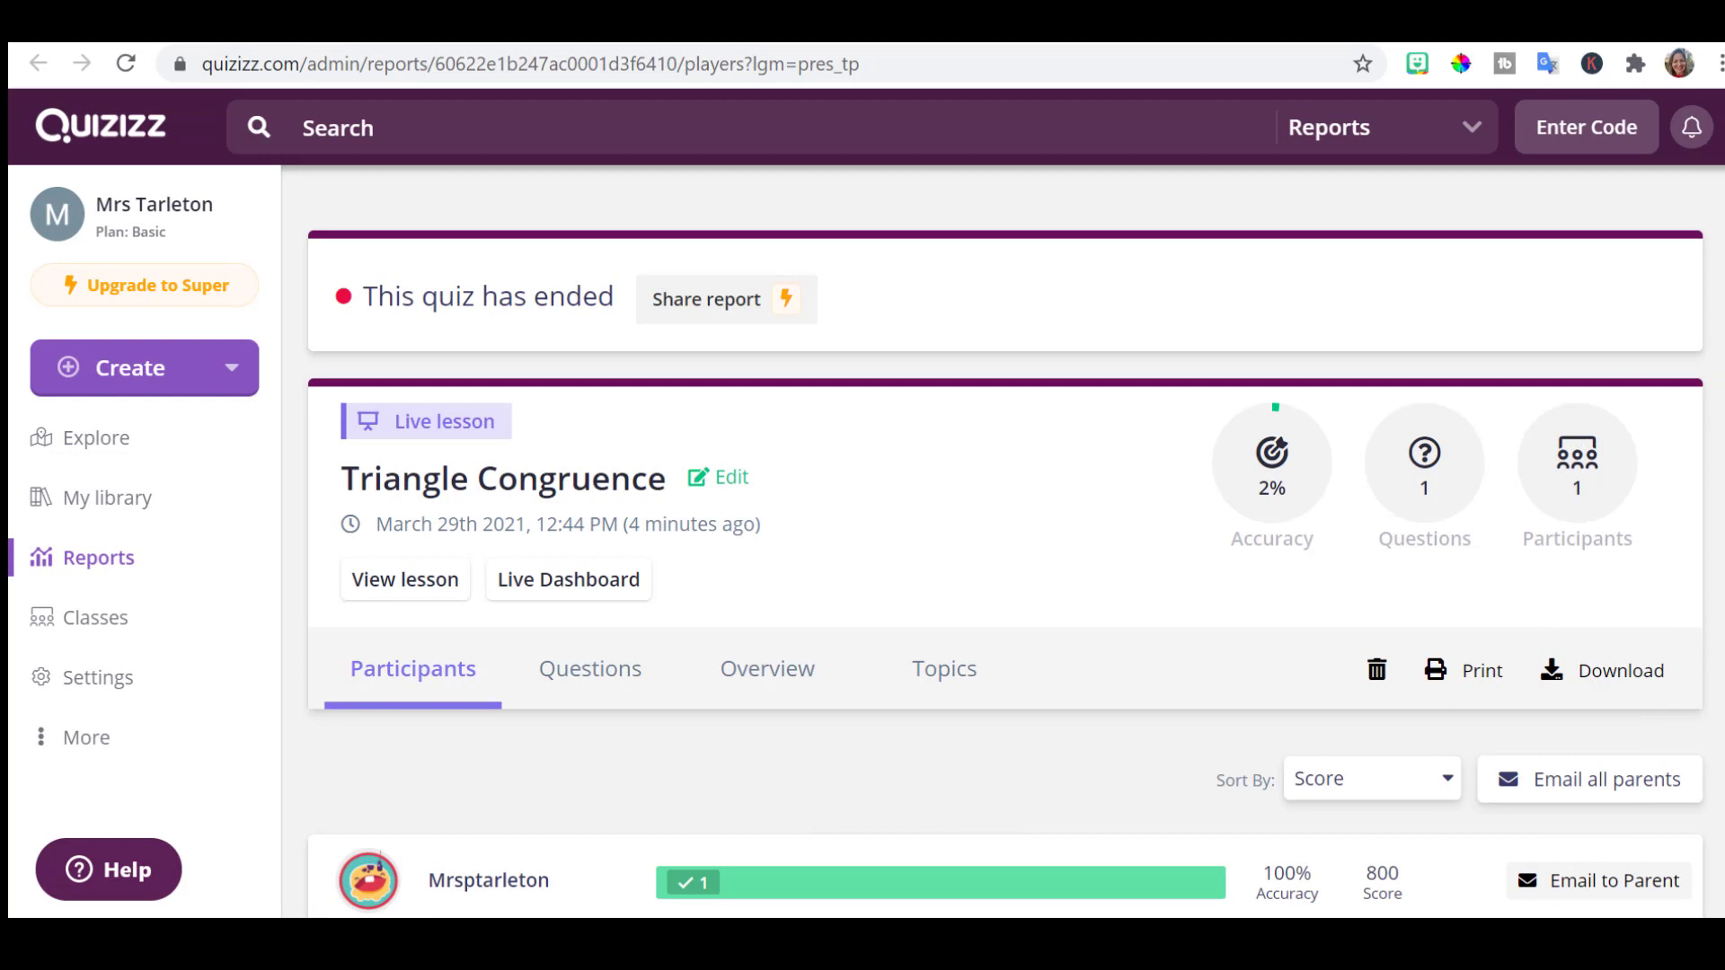
scroll(1005, 569, "down", 2)
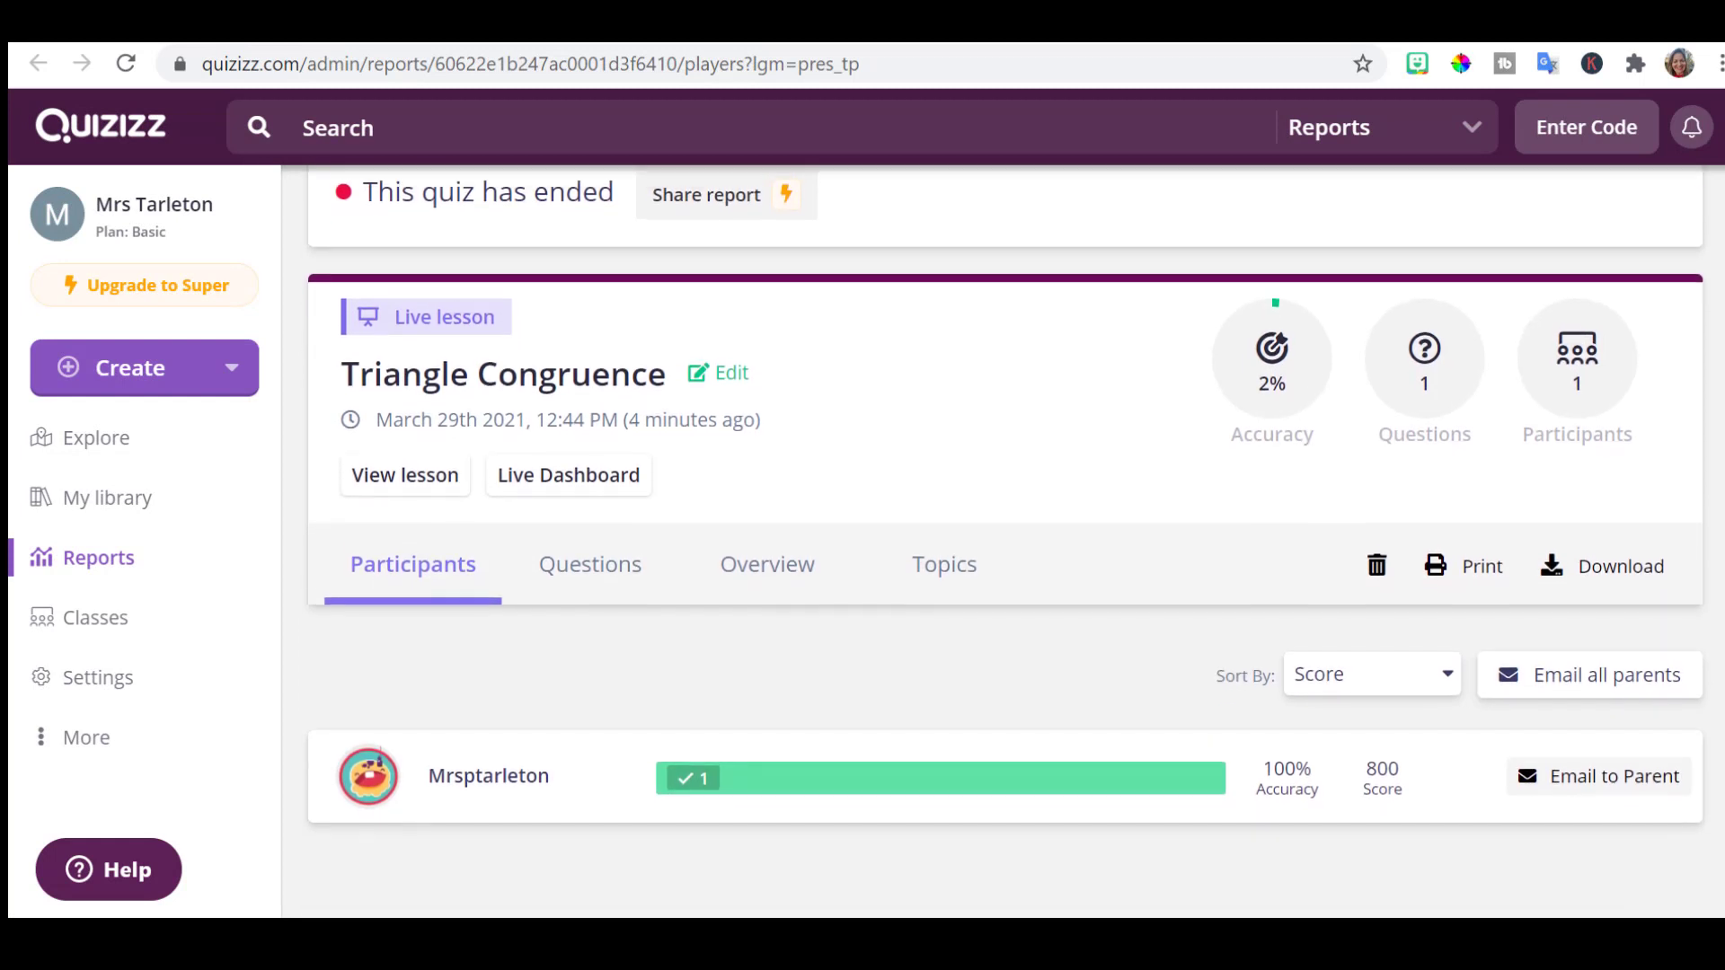